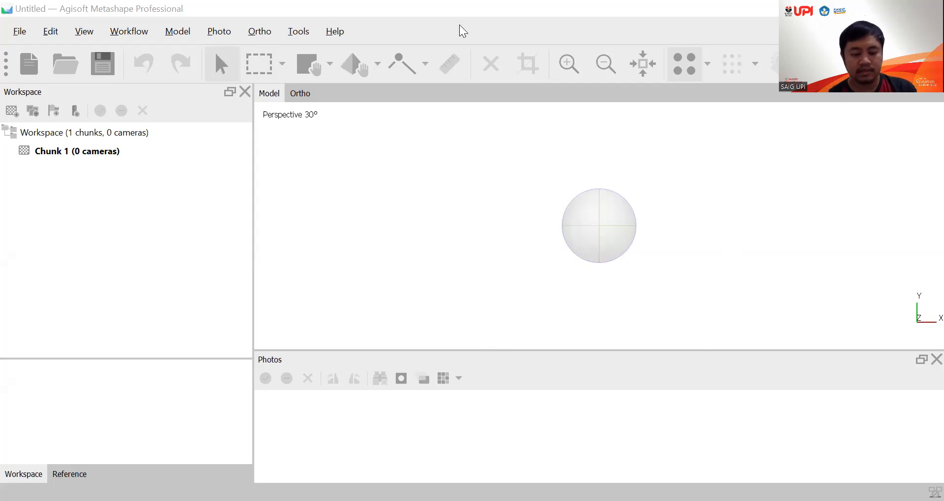
Save the project as "Projek 2" in the Foto Udara UPI folder
key(ctrl+s)
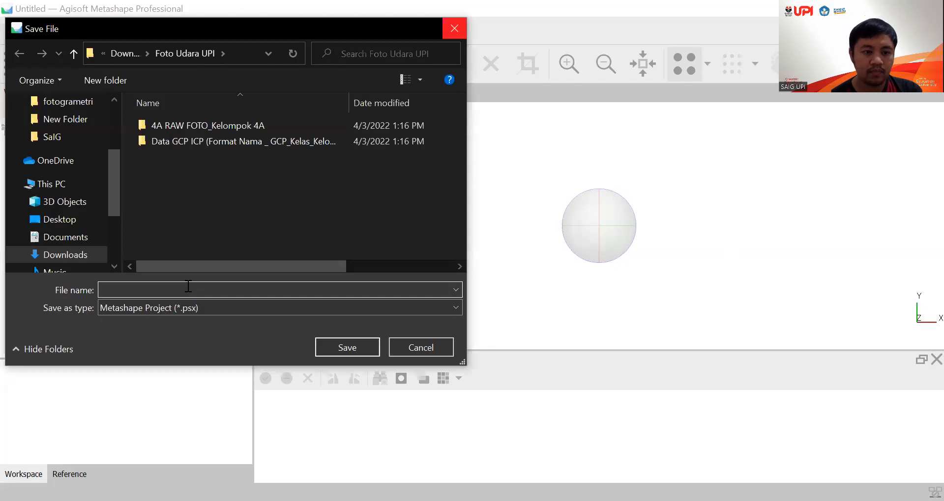
text(Projek 2)
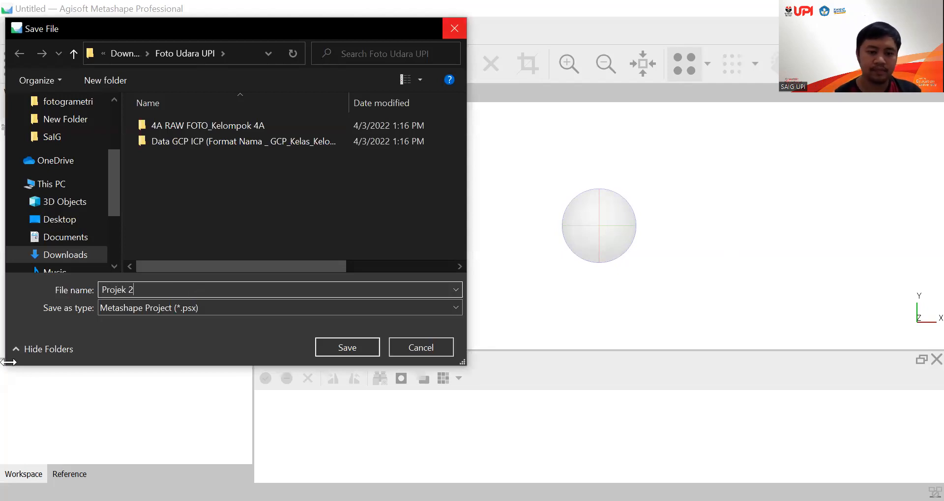
click(352, 347)
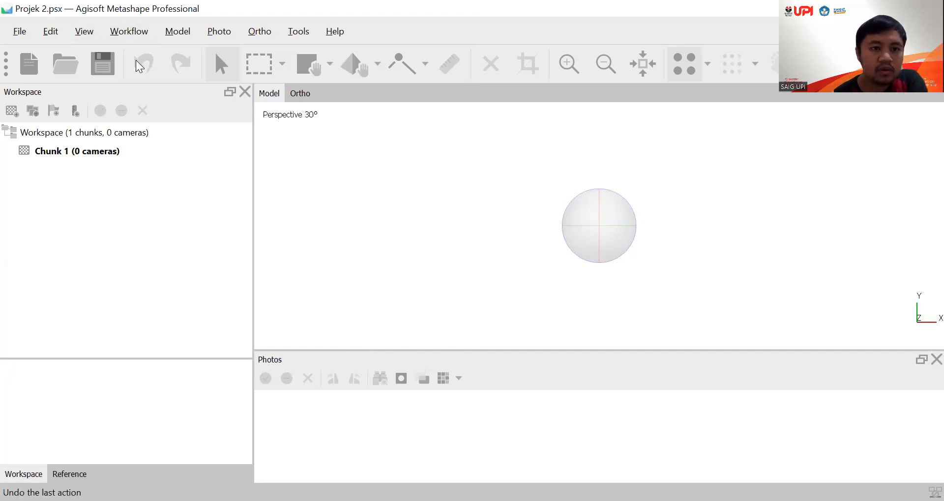
Review the GPU device settings in the program preferences and accept them
click(299, 31)
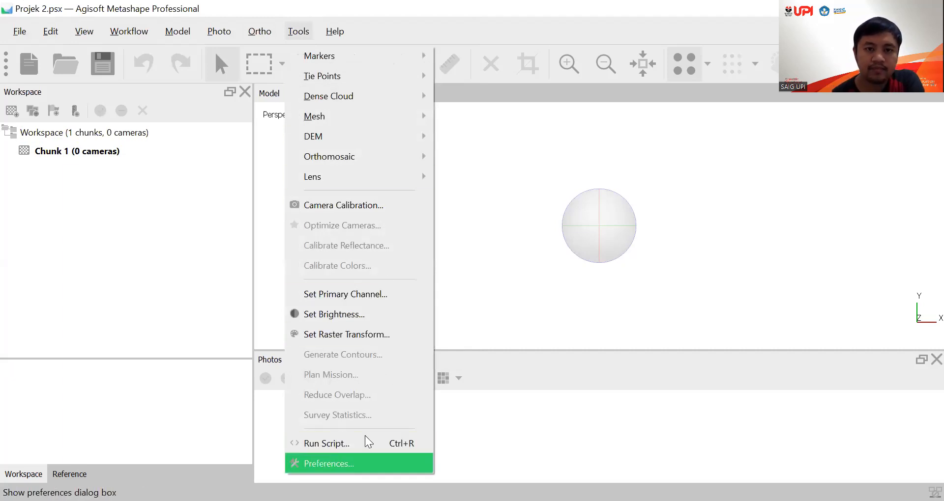
click(344, 463)
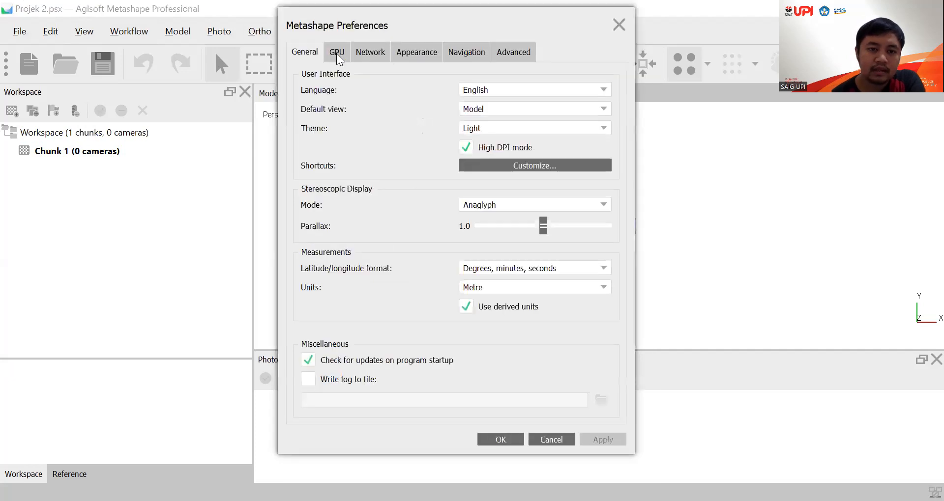
click(337, 52)
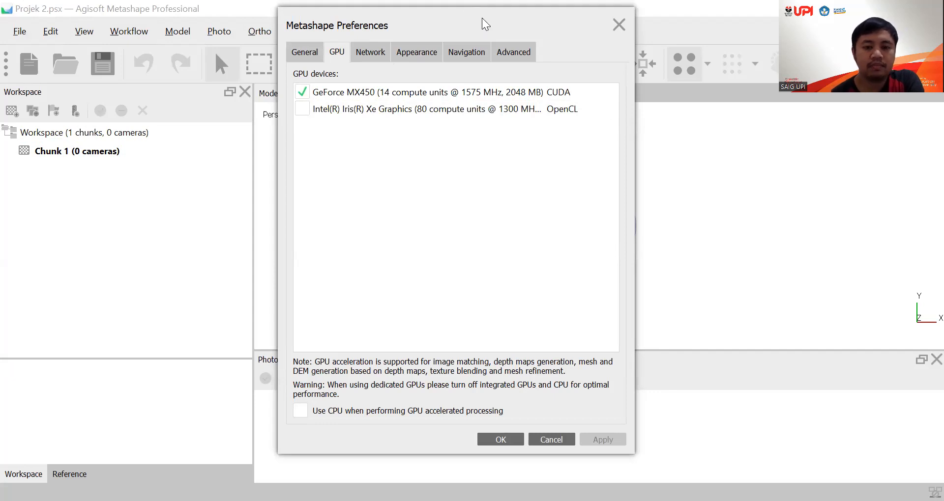
drag(482, 17, 500, 15)
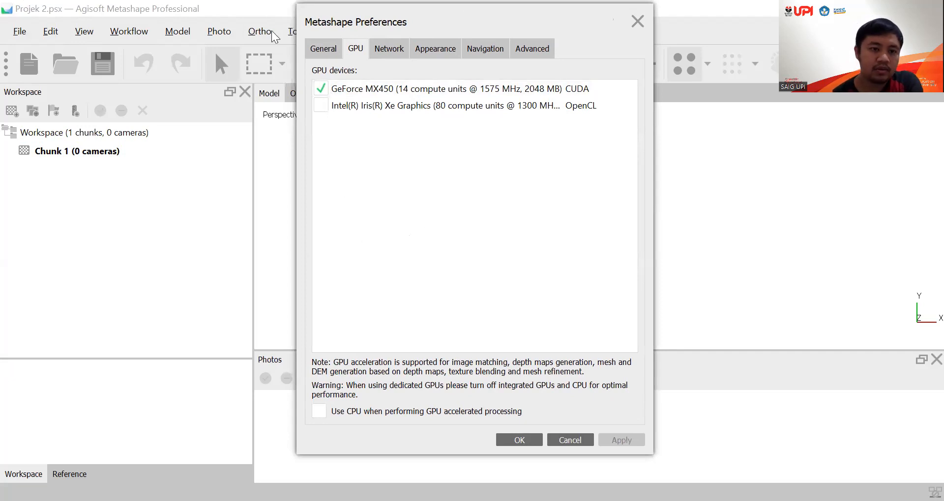
drag(344, 22, 165, 23)
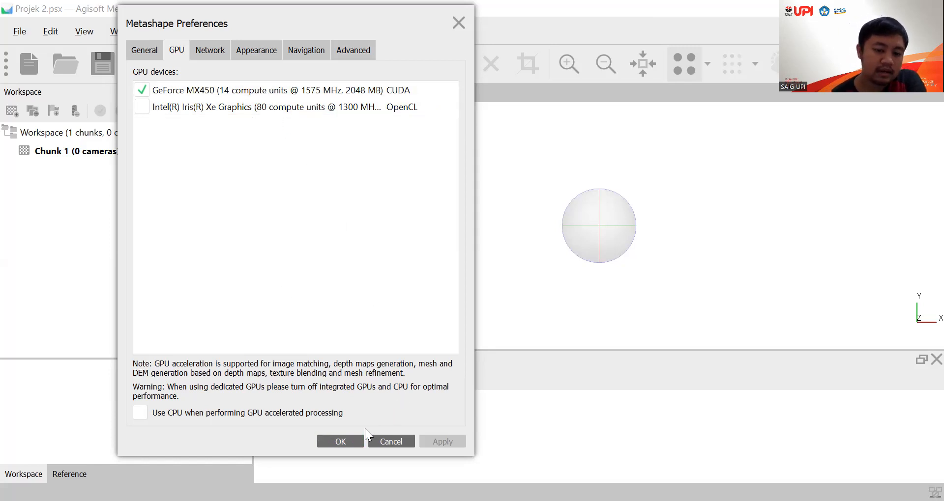
click(345, 437)
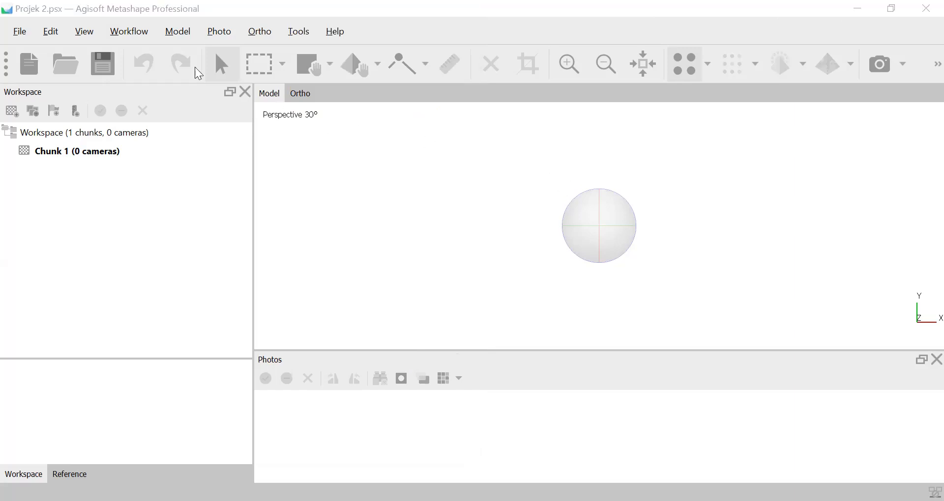
Add aerial photos DJI_0002 through DJI_0108 from the RAW FOTO_Kelompok 4A folder, leaving out DJI_0001
click(129, 32)
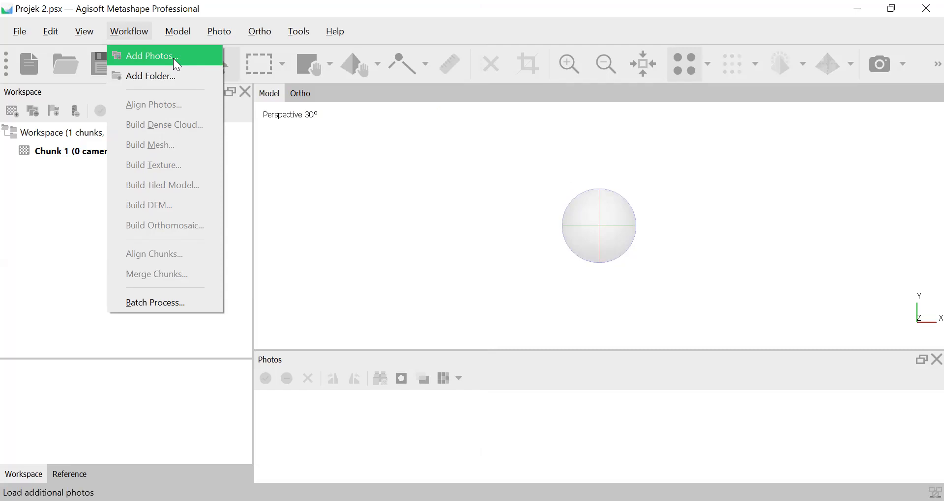
key(Return)
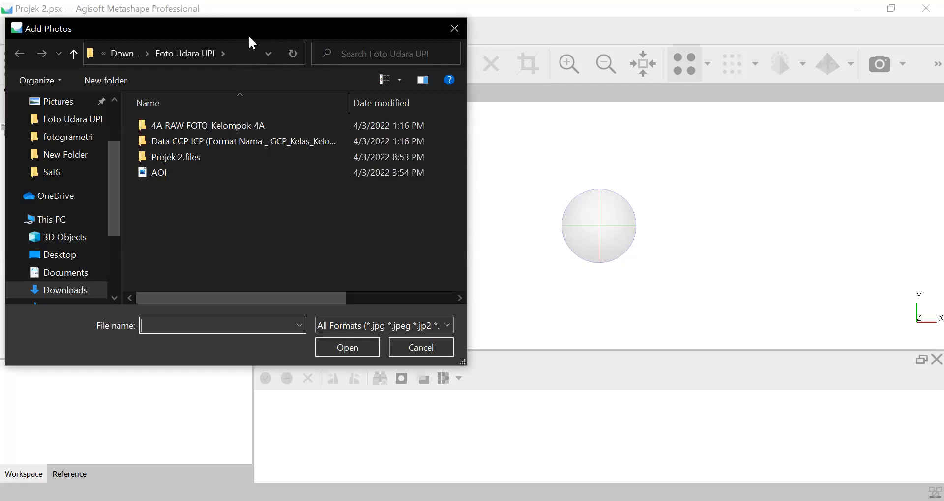
drag(249, 35, 299, 69)
double_click(276, 159)
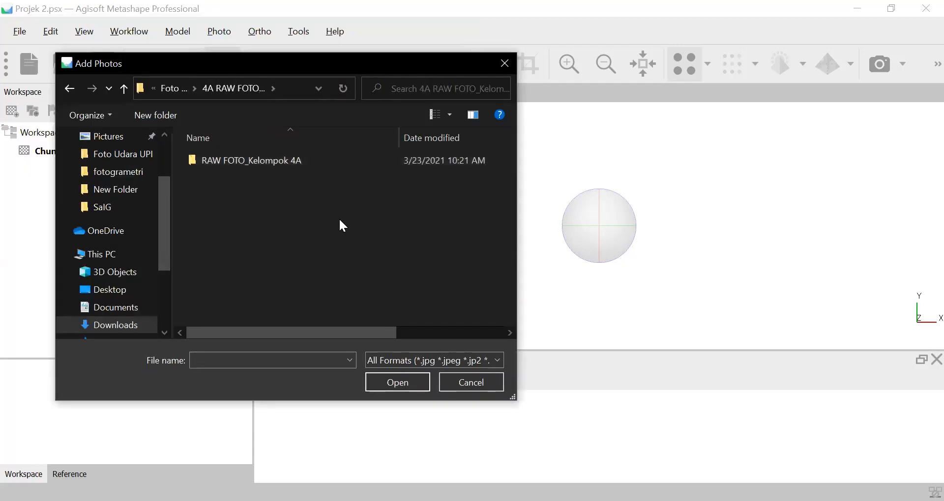
double_click(316, 161)
click(329, 185)
scroll(388, 228, down, 10)
scroll(390, 226, down, 20)
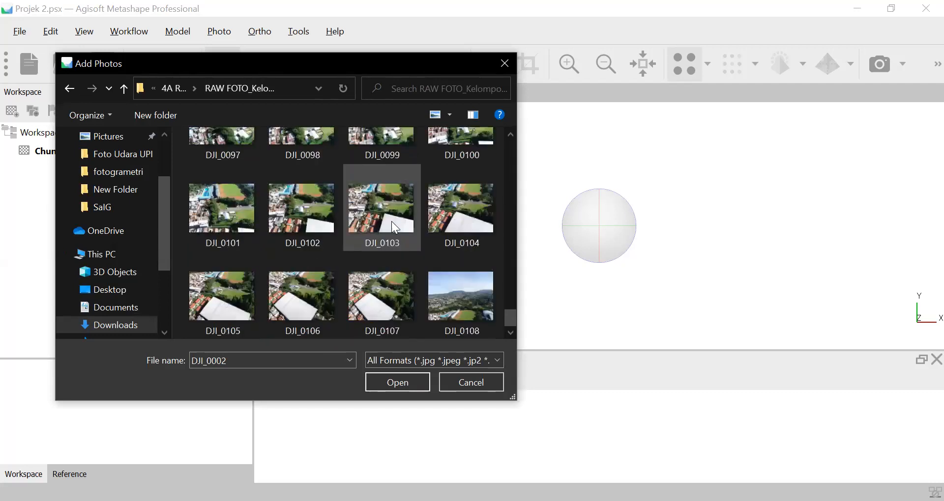
shift+click(473, 299)
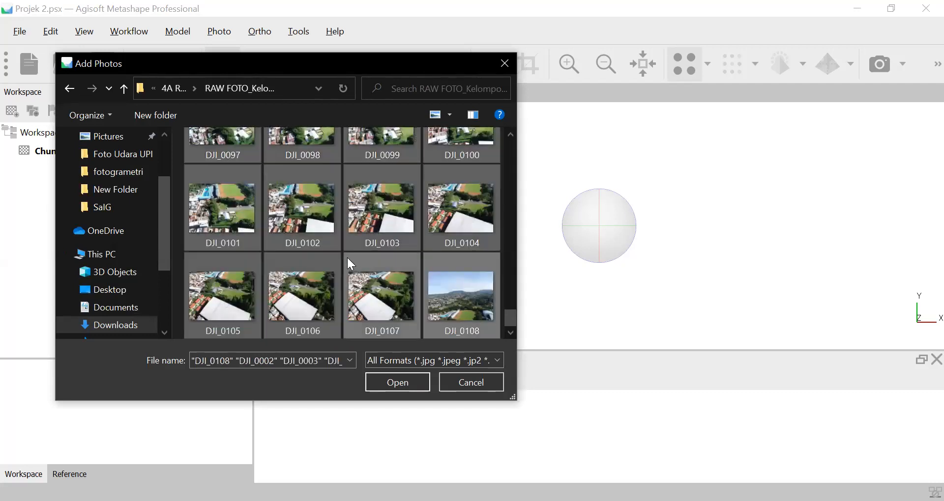
scroll(347, 256, up, 6)
scroll(347, 258, up, 10)
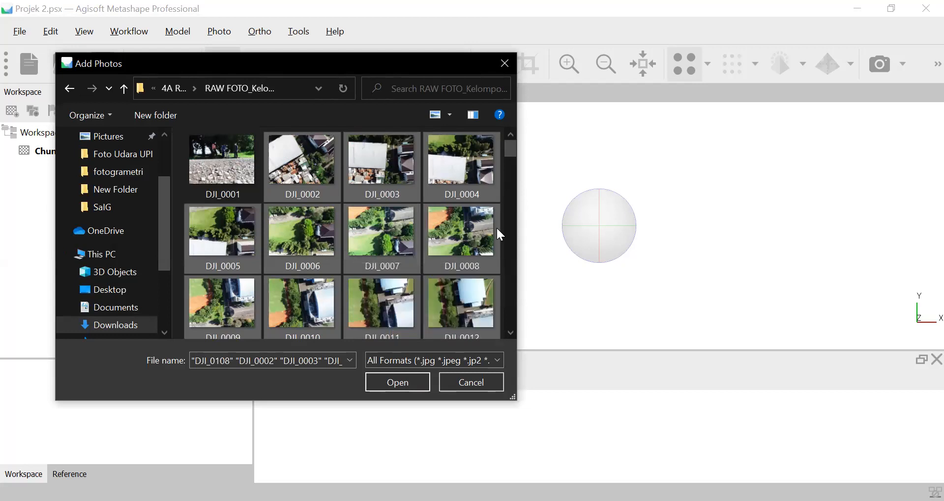
click(393, 383)
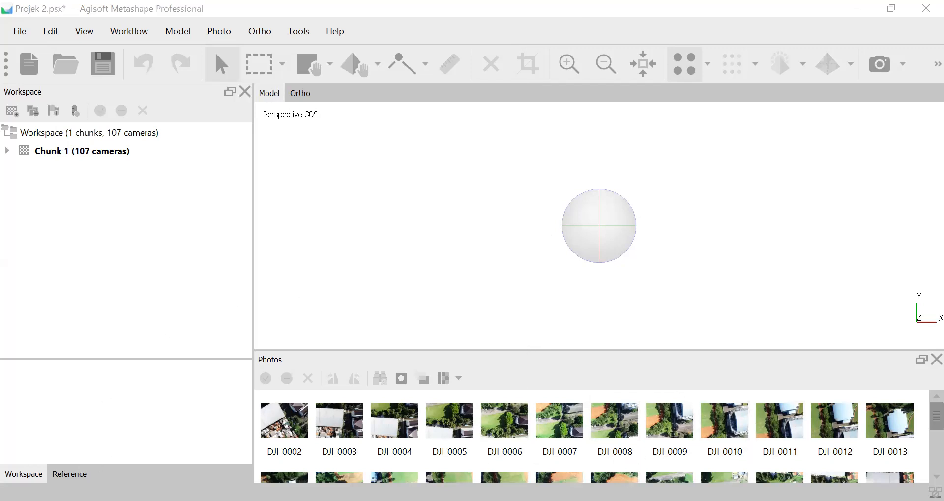
Examine the longitude and latitude reference values of the imported cameras
click(69, 475)
scroll(169, 160, down, 13)
scroll(169, 159, down, 20)
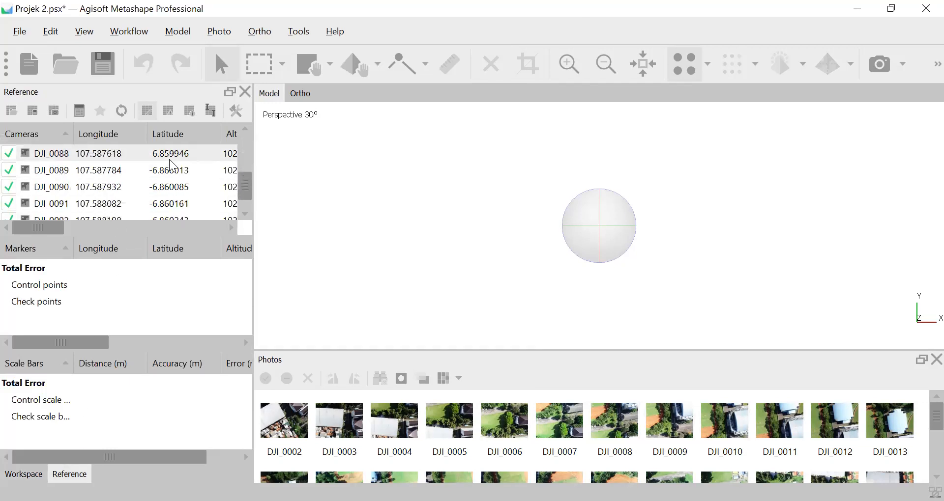
scroll(170, 159, up, 20)
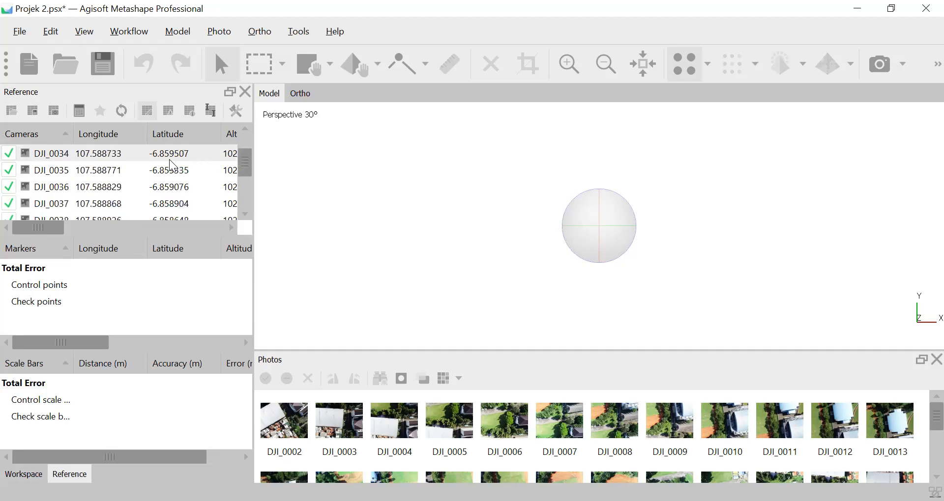
mouse_move(48, 223)
mouse_down()
mouse_move(183, 217)
mouse_move(58, 210)
mouse_move(47, 219)
mouse_up()
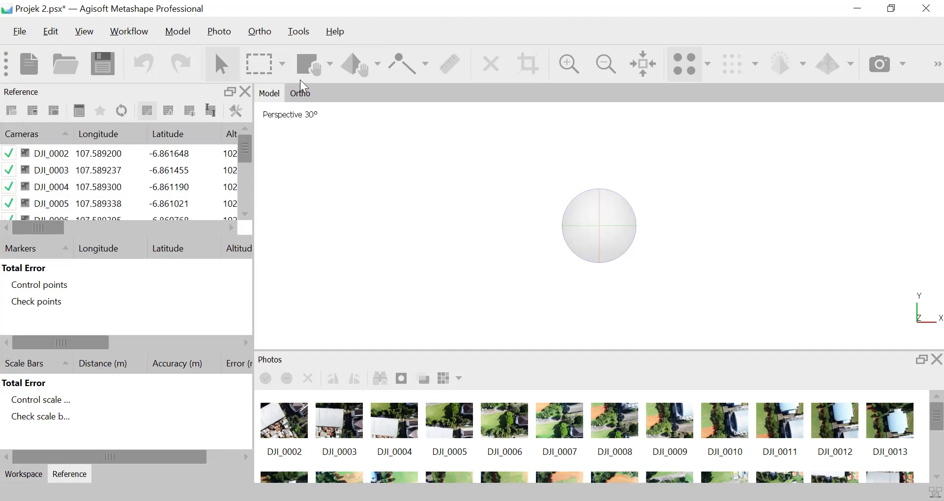
Show the camera positions in the model view and inspect the whole flight pattern
click(876, 65)
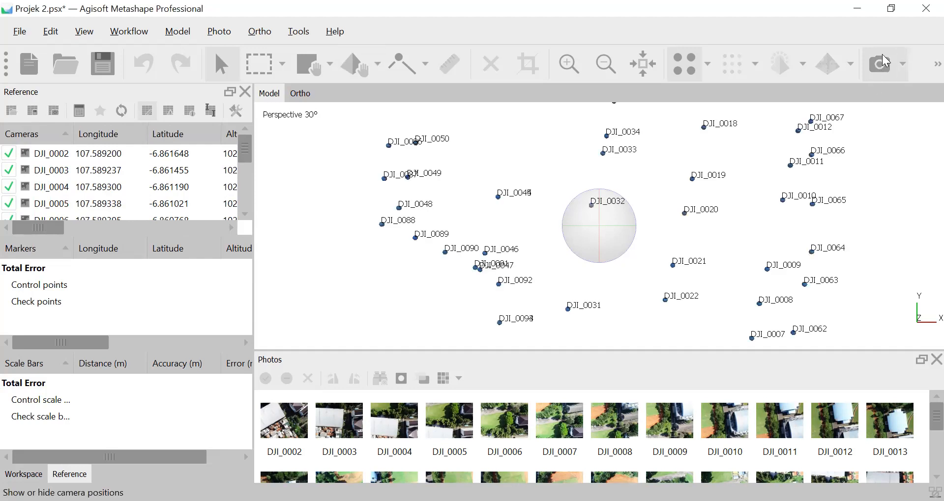
scroll(639, 214, down, 5)
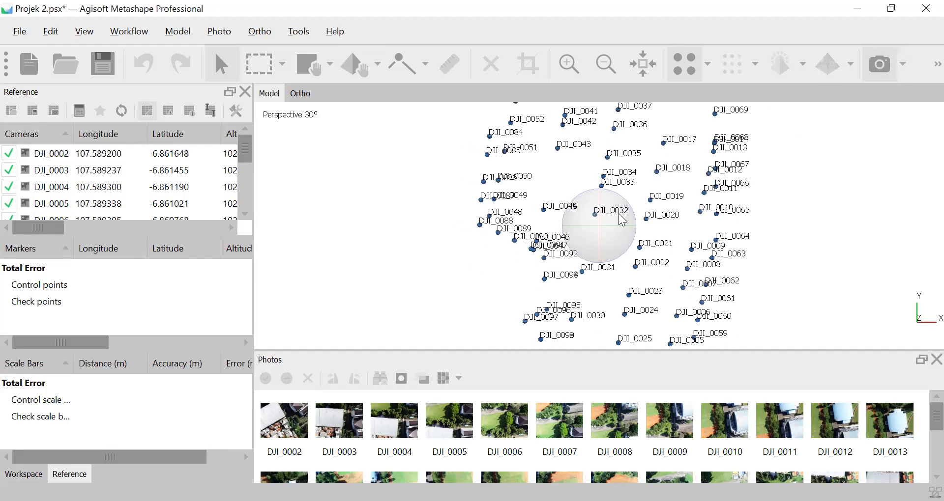
scroll(622, 220, down, 2)
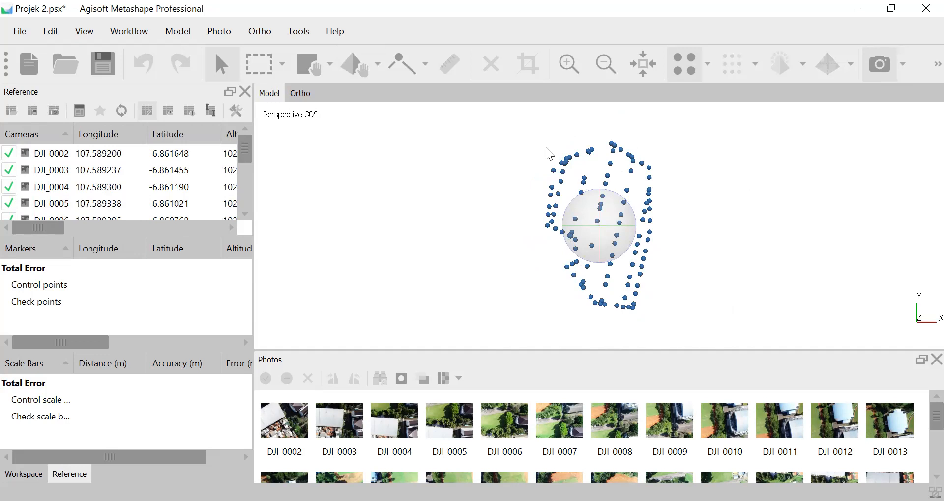
Align the photos at Lowest accuracy with generic and Source reference preselection, a 40,000 key point limit and a 4,000 tie point limit
click(127, 35)
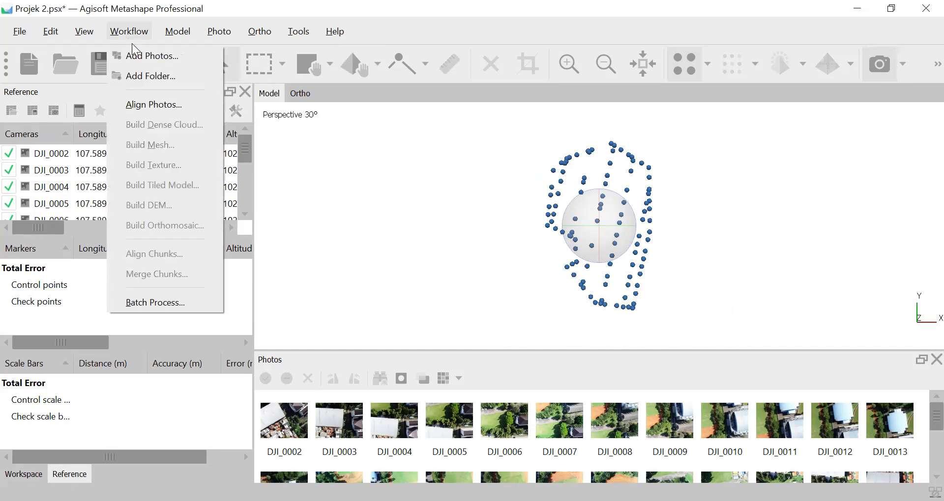
click(186, 111)
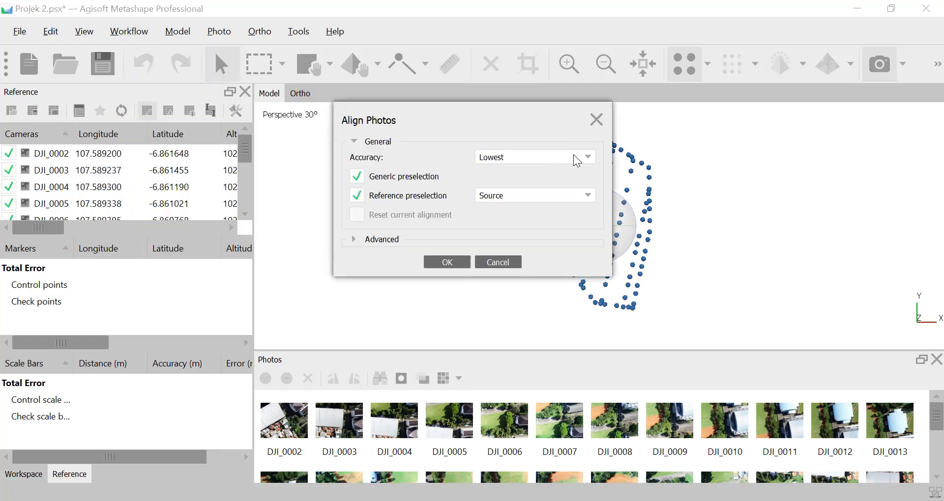
click(354, 240)
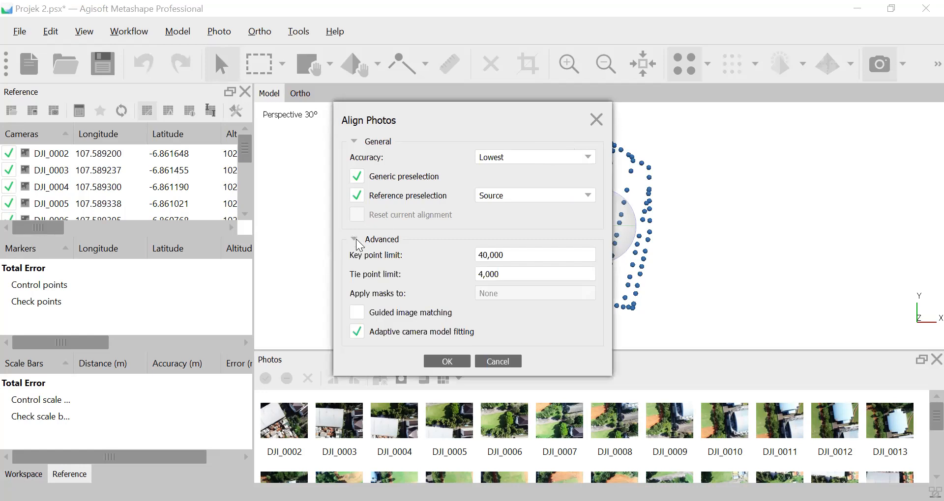
click(587, 154)
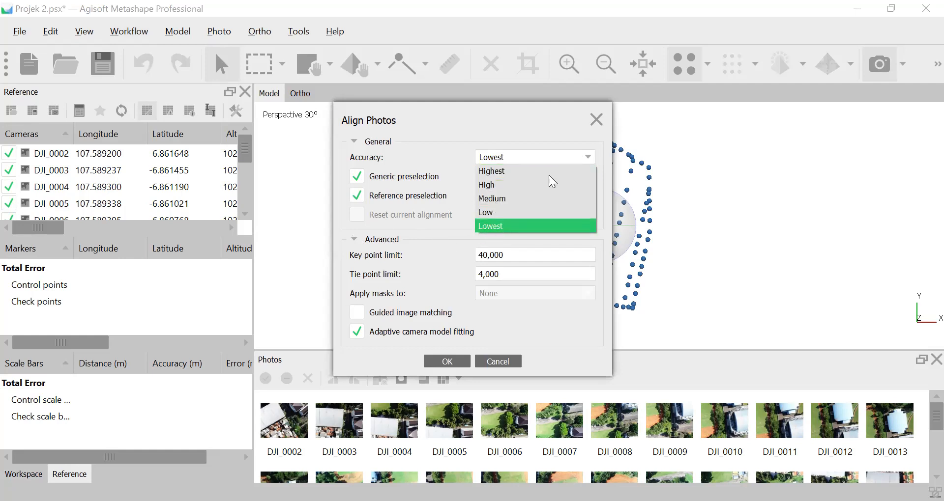
click(589, 157)
click(591, 159)
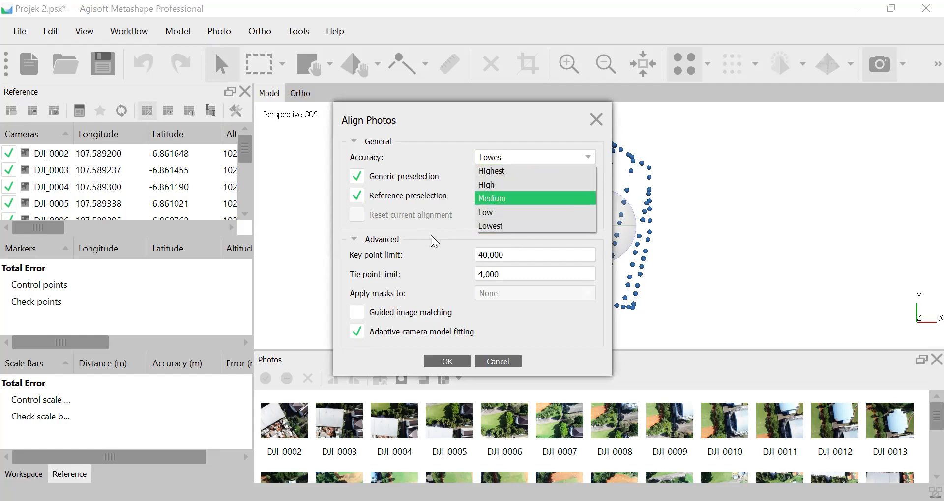
click(589, 163)
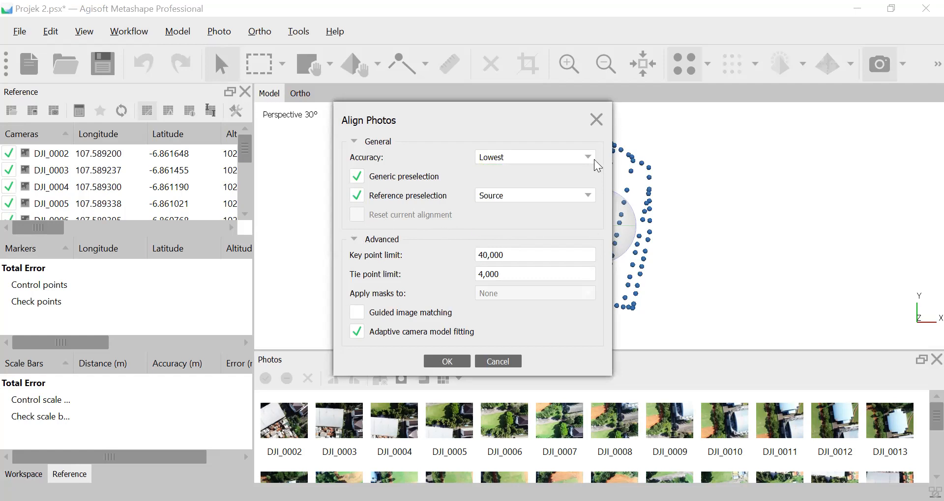
click(592, 158)
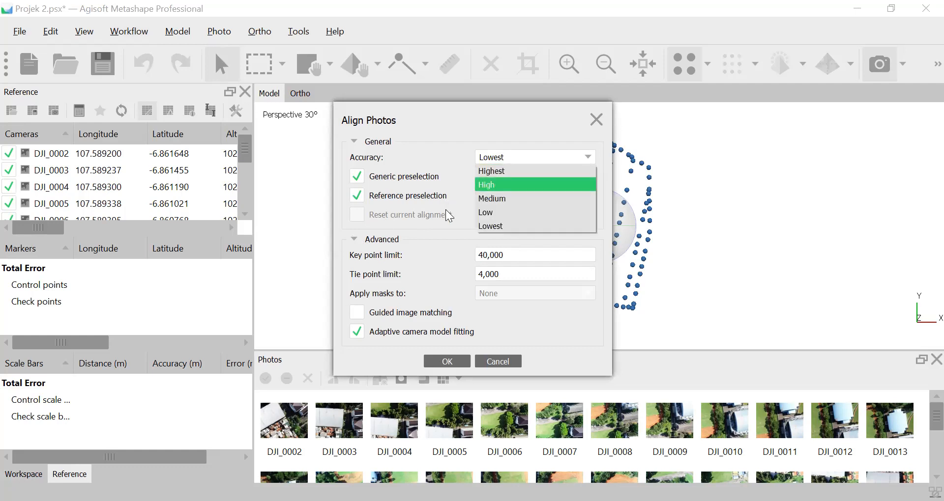
click(486, 226)
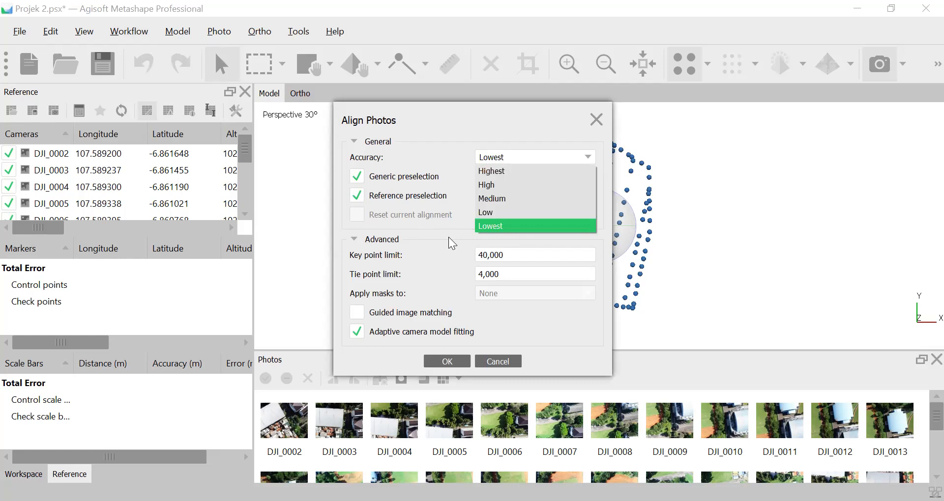
click(519, 225)
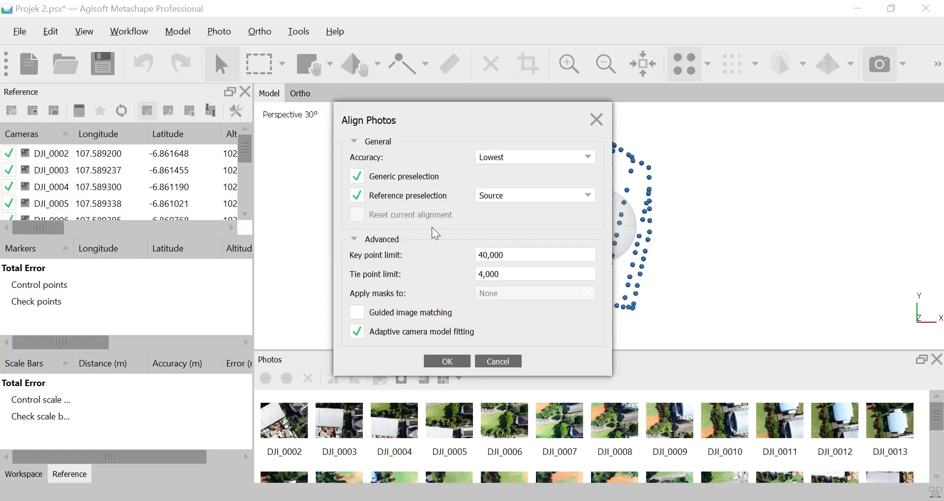
click(446, 362)
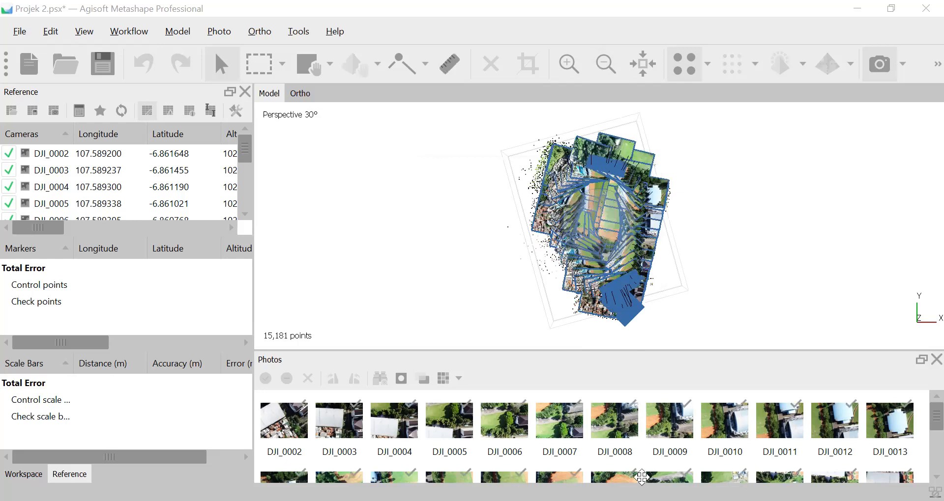
Inspect the aligned camera images over the point cloud from the side and at an oblique angle
drag(655, 298, 596, 232)
scroll(575, 274, up, 5)
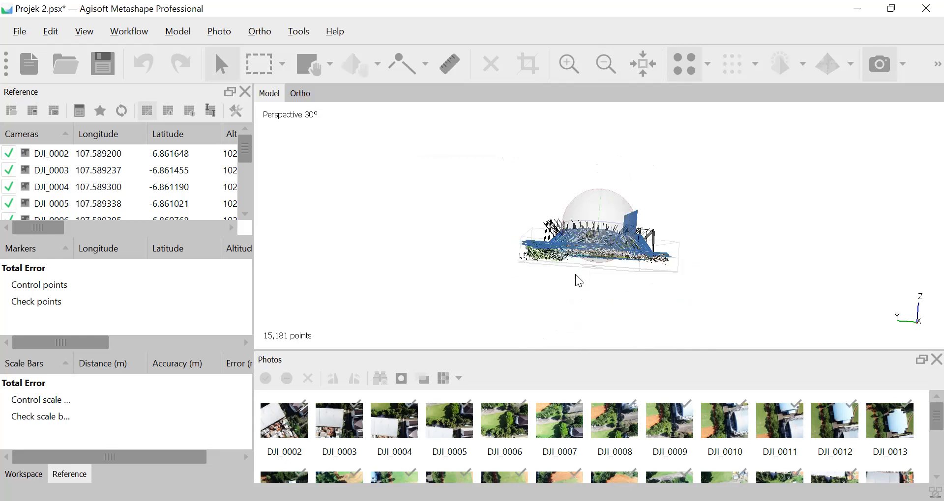
drag(615, 261, 507, 289)
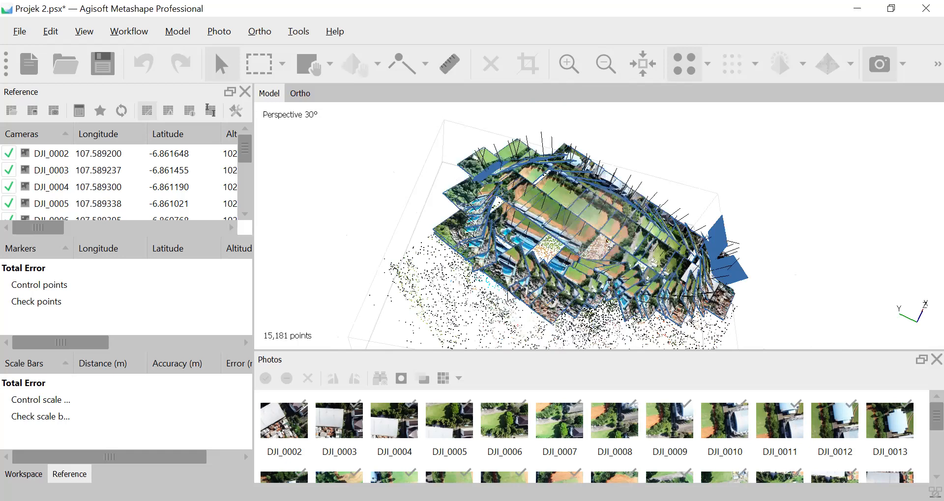
Hide the camera positions and examine the sparse point cloud from several angles
click(880, 64)
drag(626, 274, 501, 298)
scroll(498, 292, down, 3)
scroll(509, 292, up, 6)
drag(591, 302, 531, 270)
scroll(531, 271, down, 4)
drag(605, 325, 645, 345)
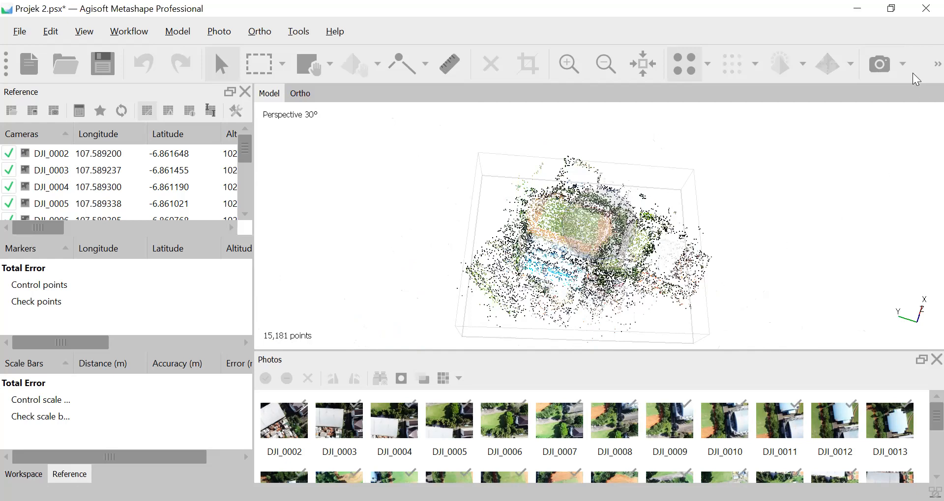
Show the camera positions over the sparse point cloud and inspect the labelled camera images up close and as a whole
click(869, 61)
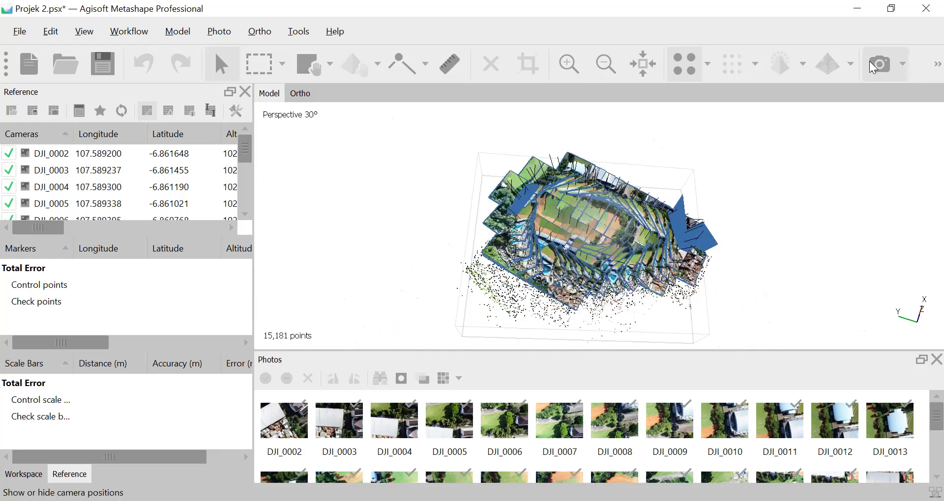
scroll(585, 246, up, 5)
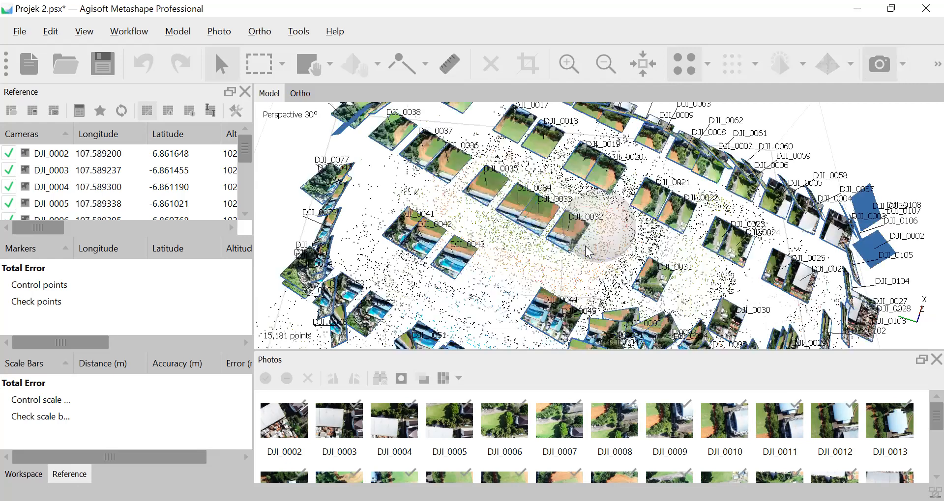
scroll(585, 246, down, 1)
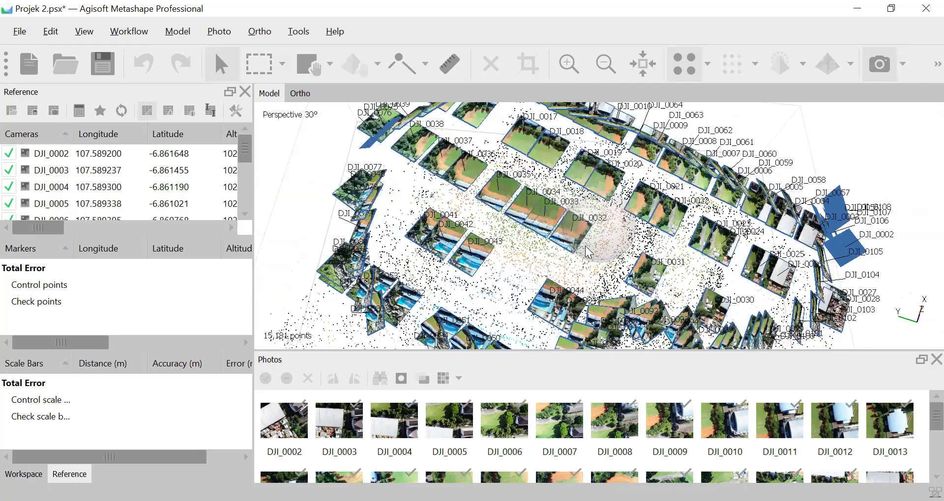
scroll(585, 246, down, 3)
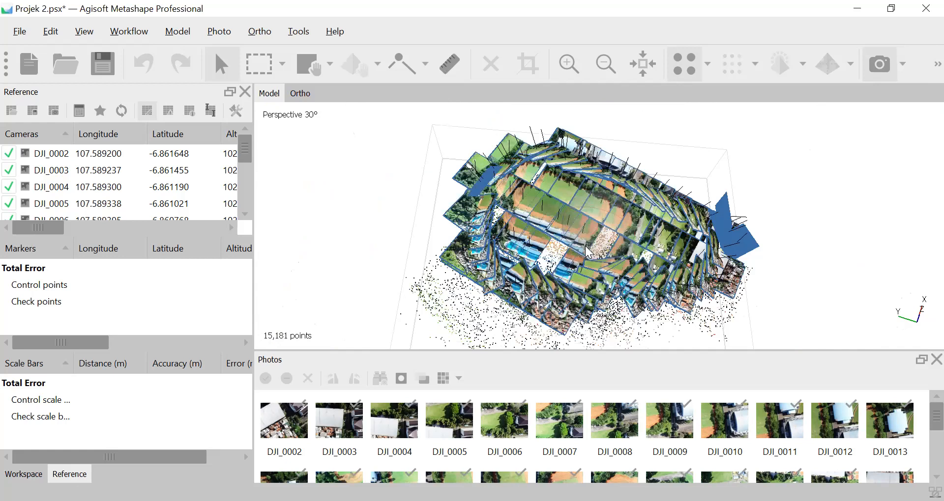
scroll(585, 251, down, 1)
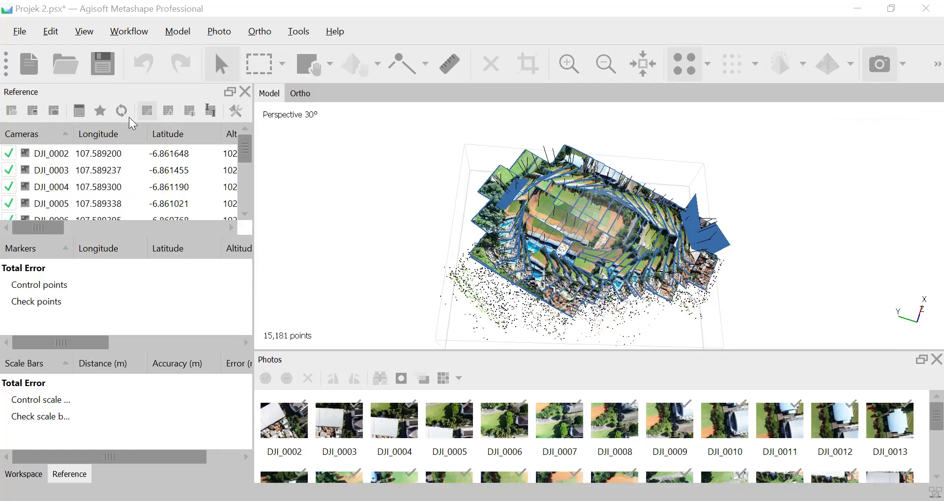
Optimize the camera alignment by fitting f, cx, cy, k1, k2, k3, p1 and p2, and hide the camera positions
click(100, 111)
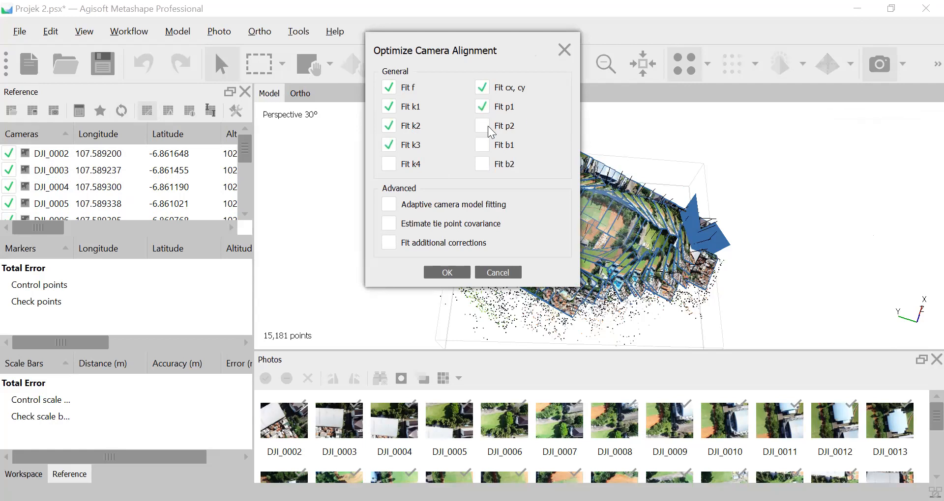
click(457, 273)
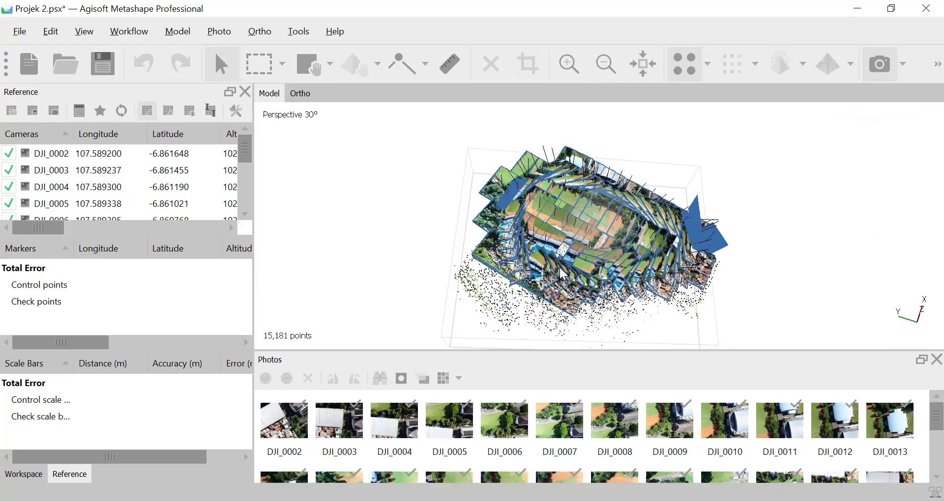
drag(531, 308, 817, 89)
click(880, 64)
Examine the optimized sparse point cloud up close and from several angles
drag(623, 262, 529, 254)
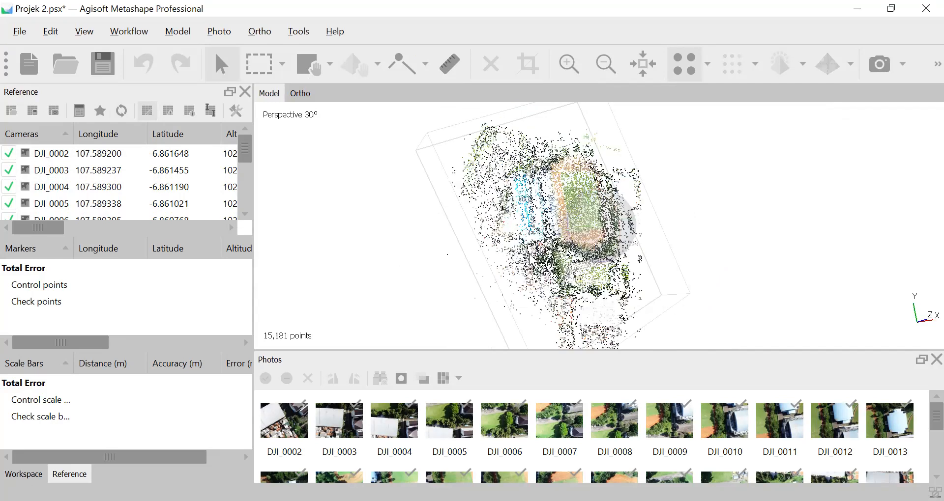
scroll(604, 278, down, 3)
scroll(604, 278, up, 3)
drag(482, 276, 587, 276)
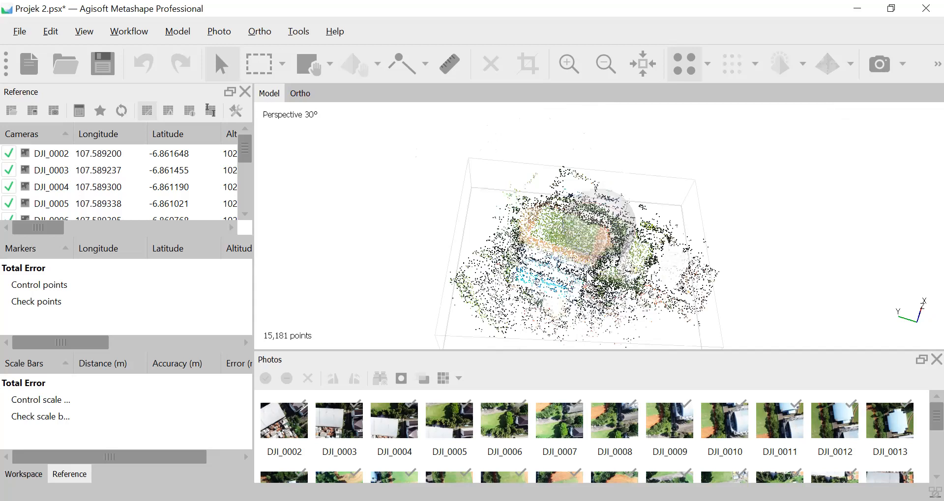
scroll(596, 311, up, 3)
scroll(597, 313, down, 1)
scroll(595, 308, down, 3)
drag(595, 305, 561, 290)
scroll(615, 295, up, 3)
scroll(604, 310, up, 2)
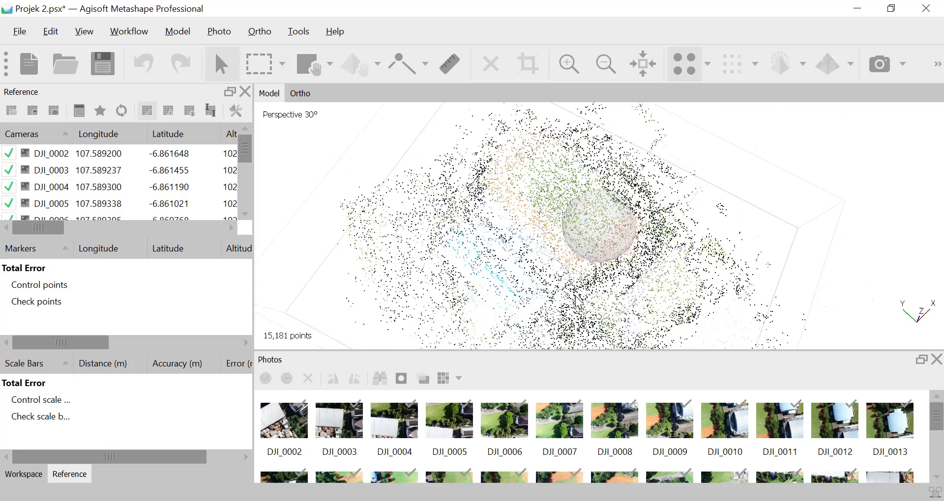
scroll(578, 301, down, 4)
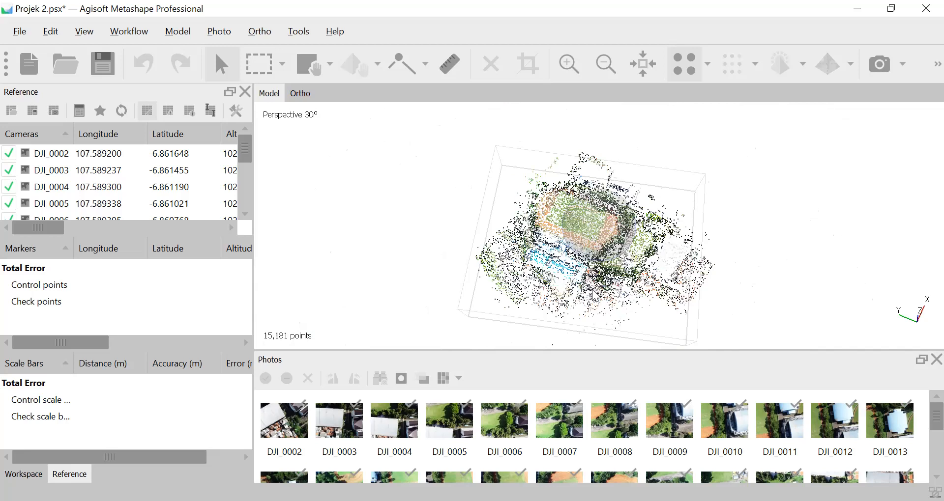
scroll(628, 287, up, 3)
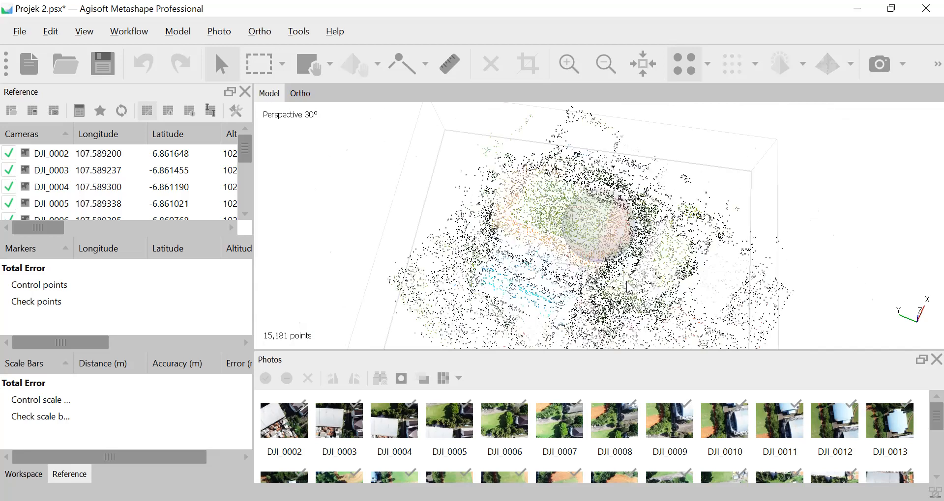
scroll(629, 287, down, 2)
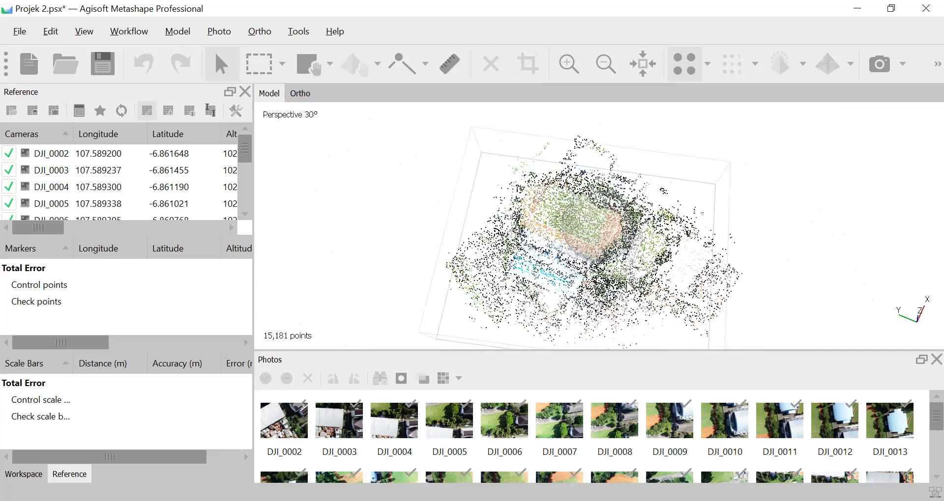
scroll(628, 287, down, 2)
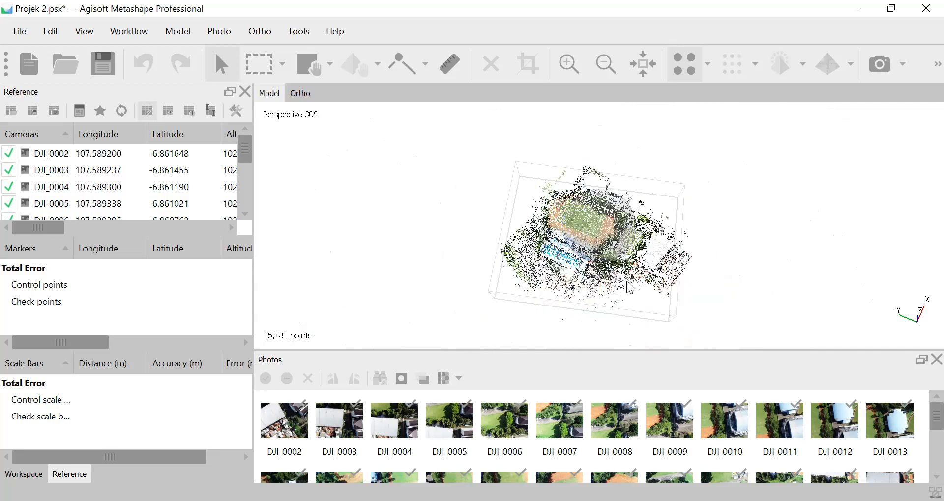
scroll(628, 287, up, 3)
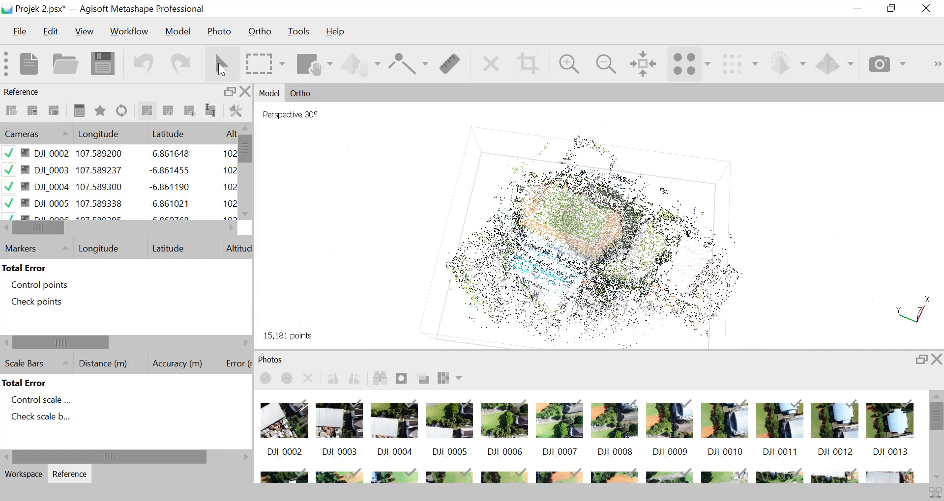
Start a Gradual Selection of the tie points using Reconstruction uncertainty as the criterion, keeping the point cloud in view
click(186, 31)
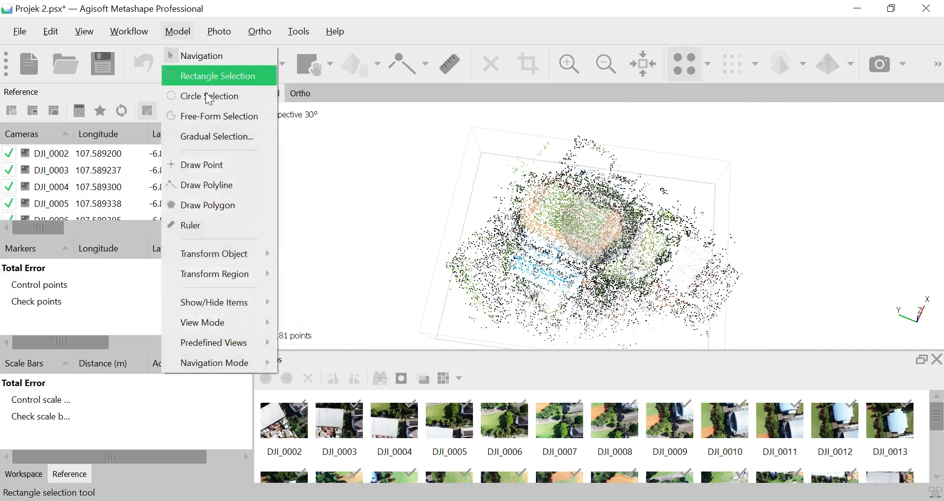
click(269, 140)
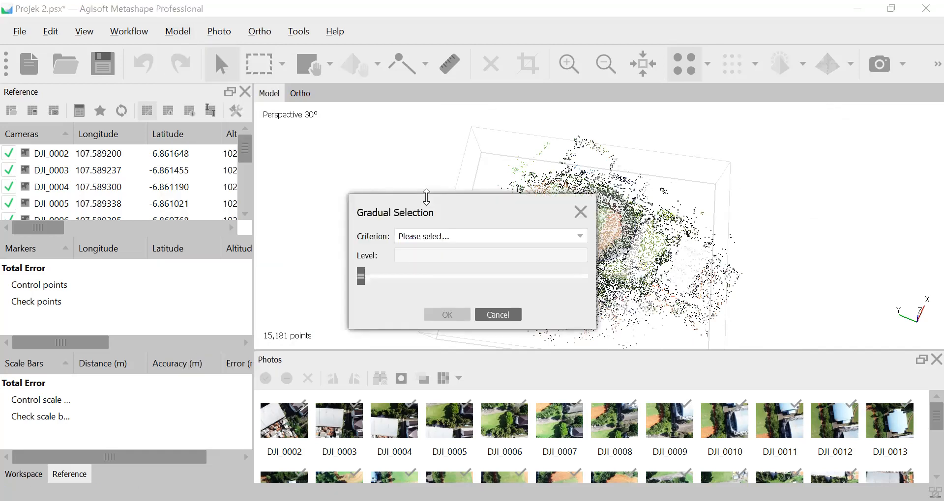
click(484, 239)
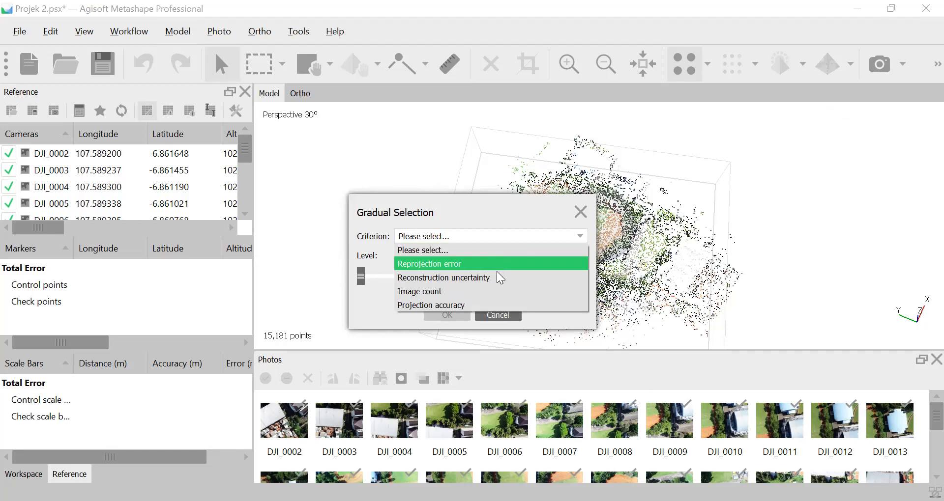
drag(471, 205, 446, 122)
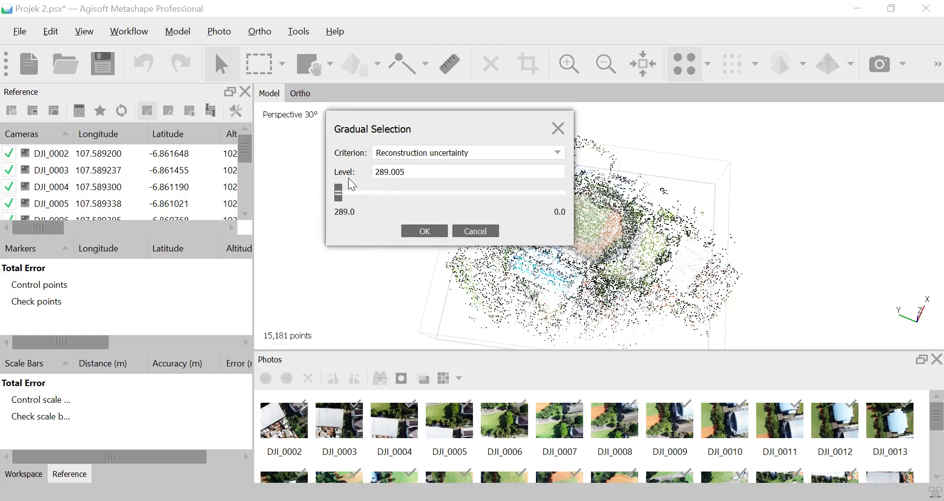
Try several reconstruction uncertainty levels between about 220 and 32 to compare which points get selected
drag(340, 189, 504, 194)
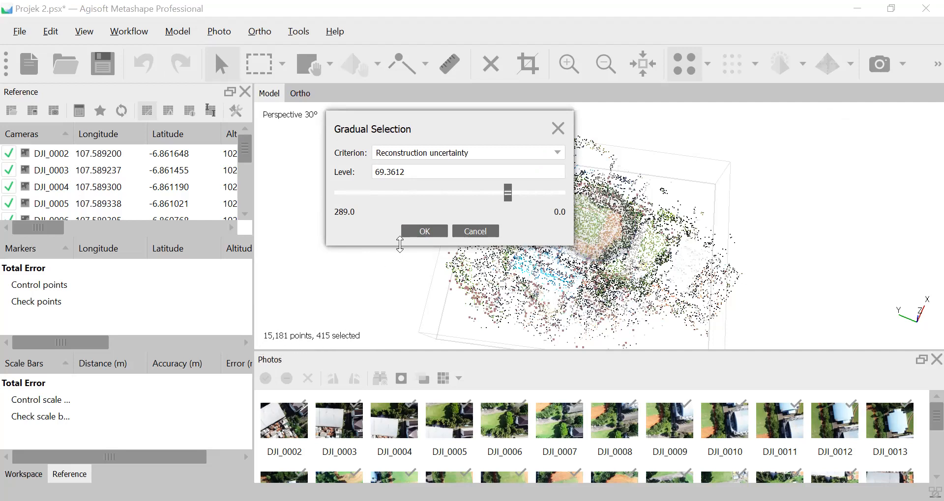
drag(507, 193, 391, 194)
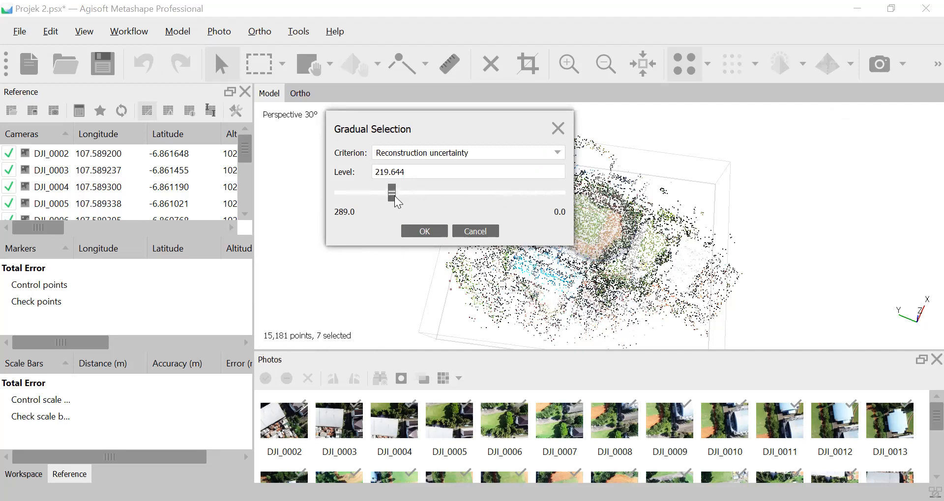
drag(378, 193, 509, 195)
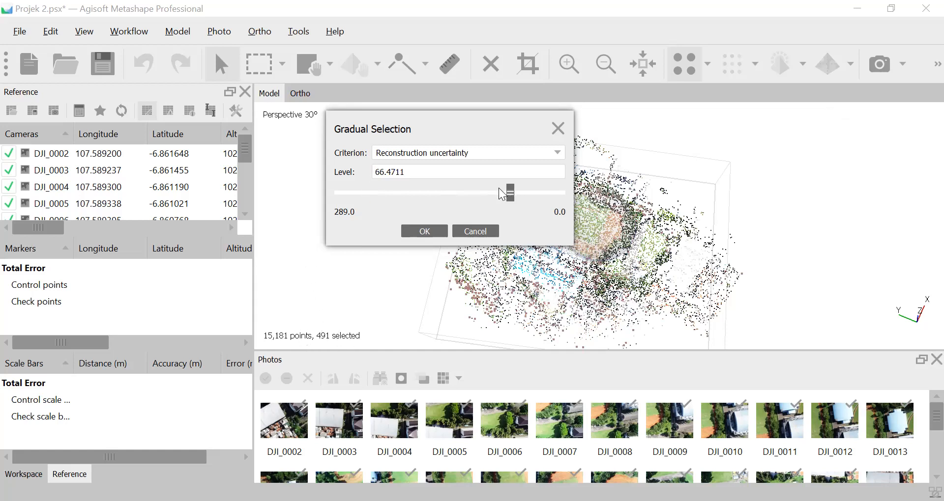
mouse_move(512, 194)
mouse_down()
mouse_move(566, 193)
mouse_move(504, 205)
mouse_up()
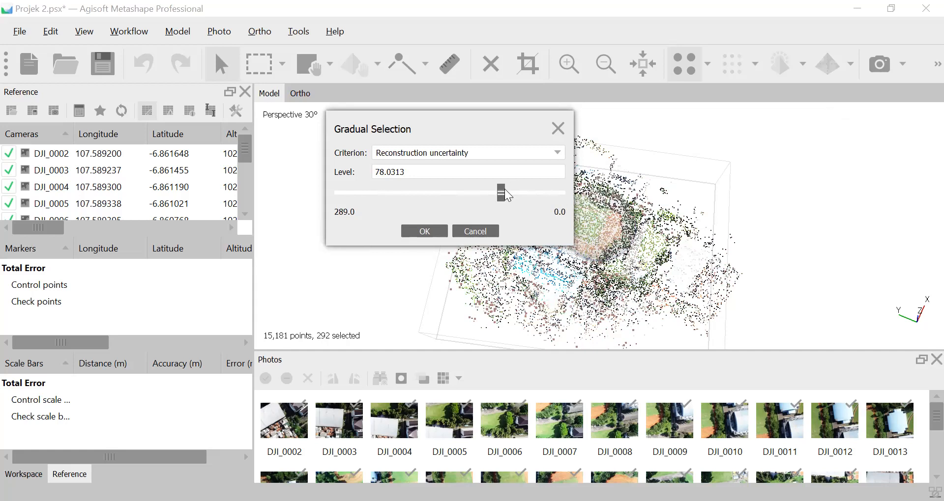
drag(501, 195, 523, 200)
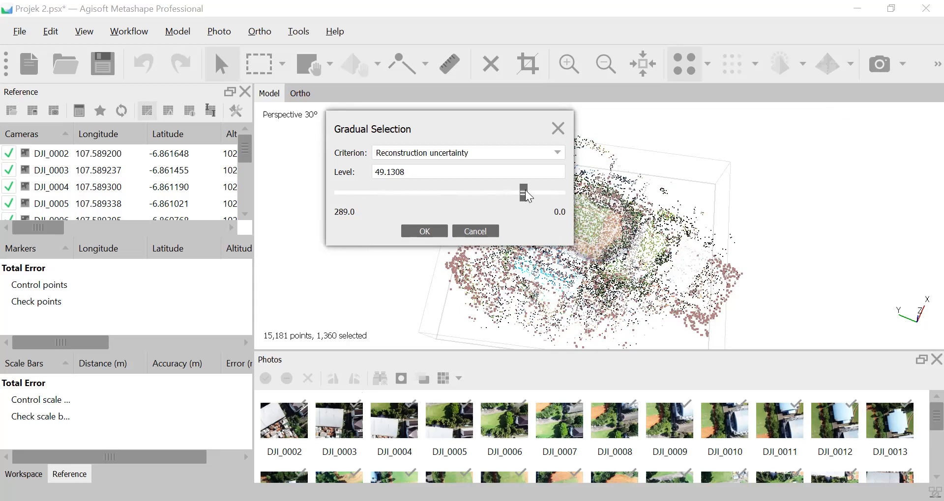
drag(525, 191, 539, 194)
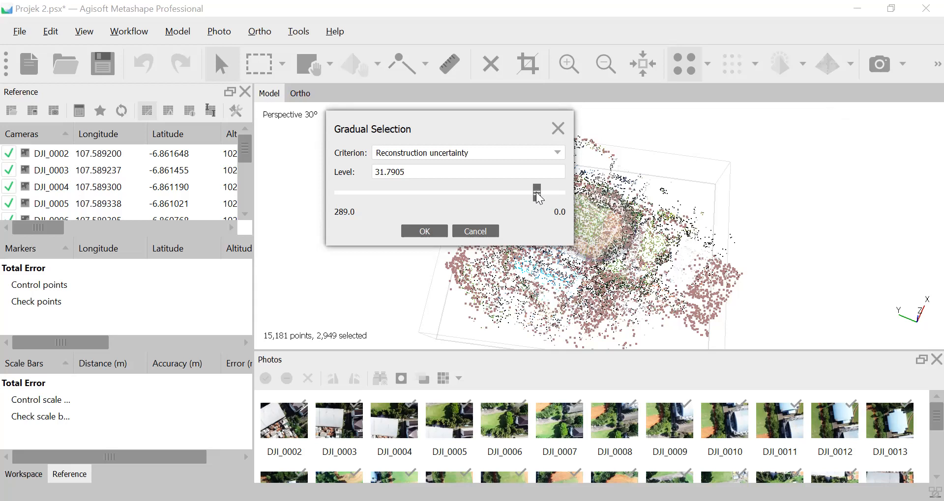
mouse_move(539, 197)
mouse_down()
mouse_move(565, 193)
mouse_move(534, 206)
mouse_up()
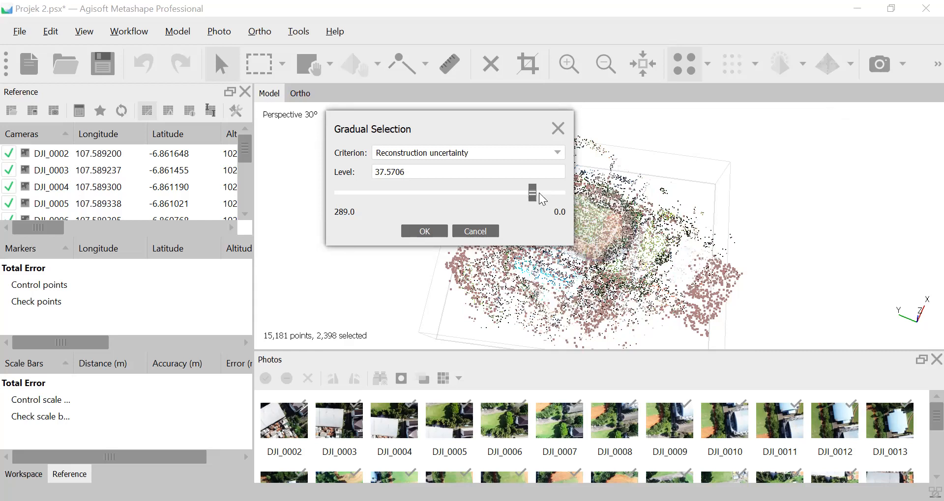
drag(531, 195, 525, 198)
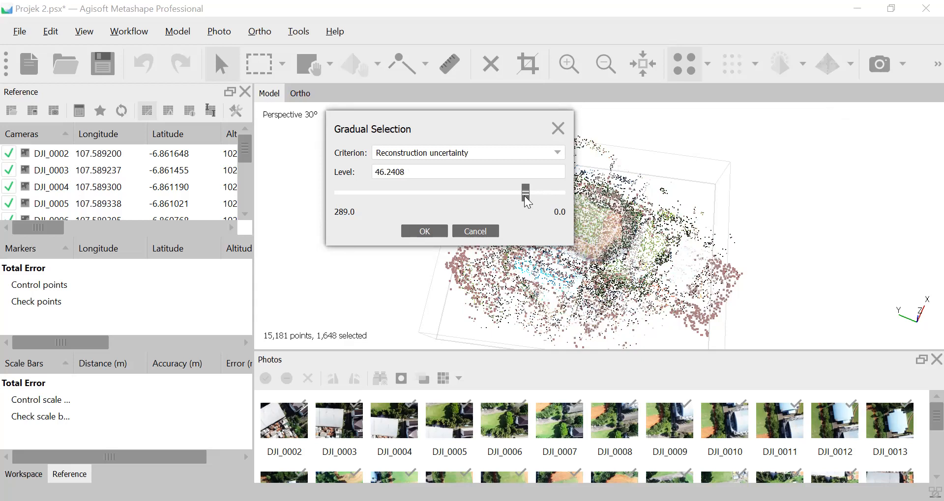
mouse_move(526, 195)
mouse_down()
mouse_move(483, 206)
mouse_move(537, 200)
mouse_up()
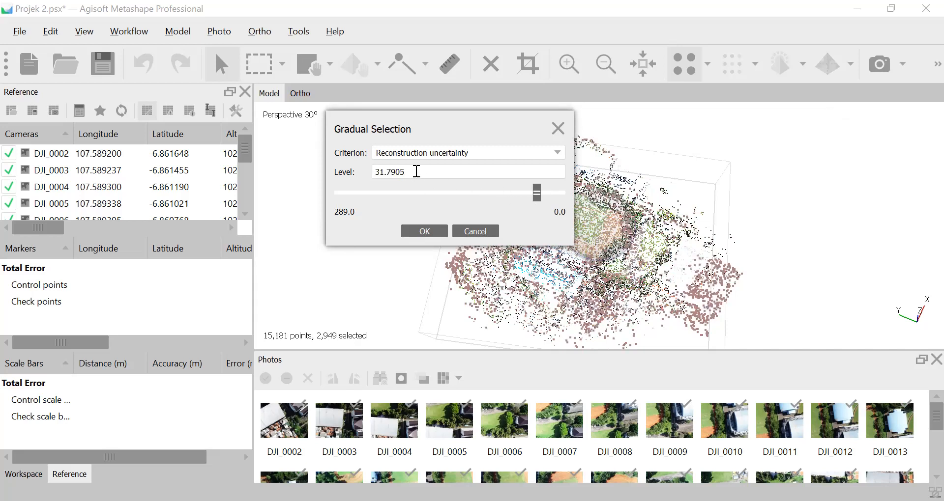
Select the points at a reconstruction uncertainty level of 30 and delete them from the point cloud
drag(418, 167, 376, 171)
text(30)
drag(429, 126, 345, 95)
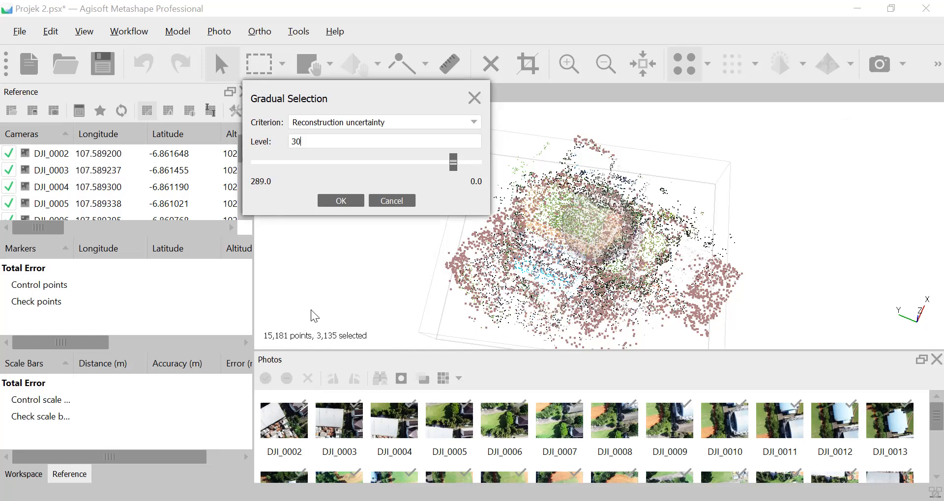
click(386, 215)
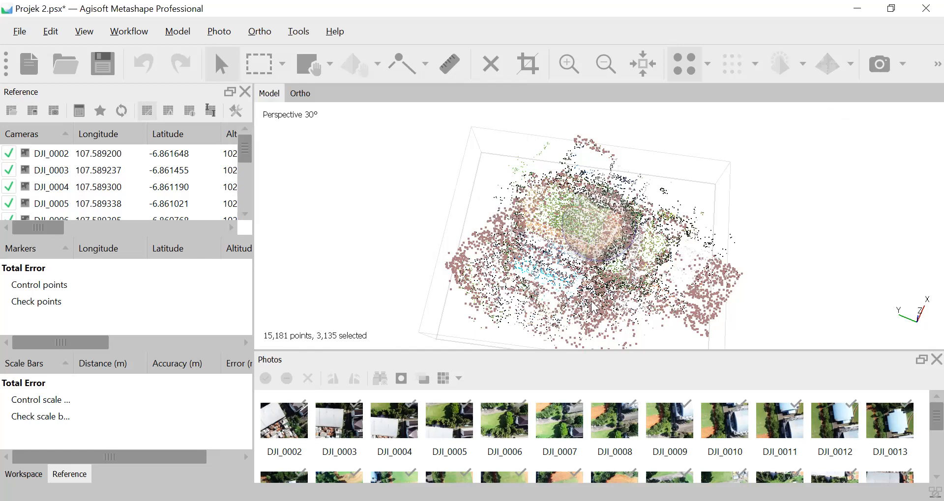
key(Delete)
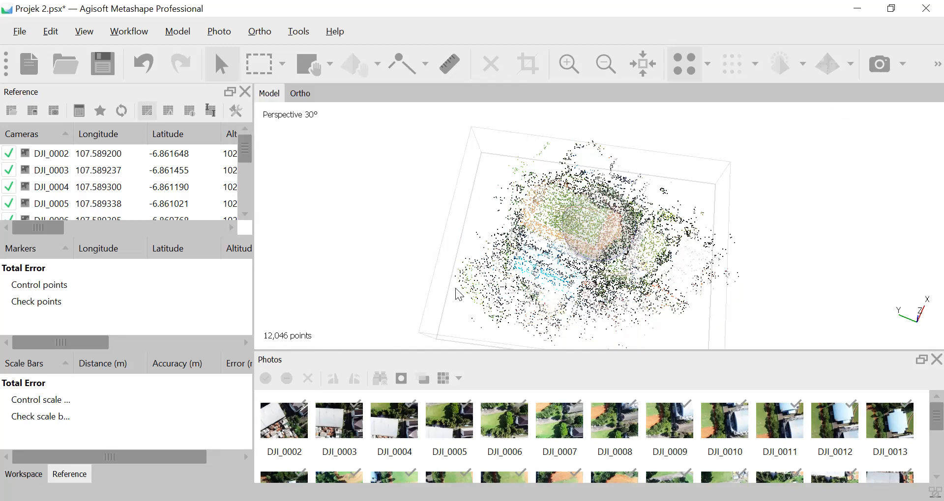
Optimize the camera alignment again for the reduced point cloud, fitting f, cx, cy, k1, k2, k3, p1 and p2
drag(541, 300, 558, 294)
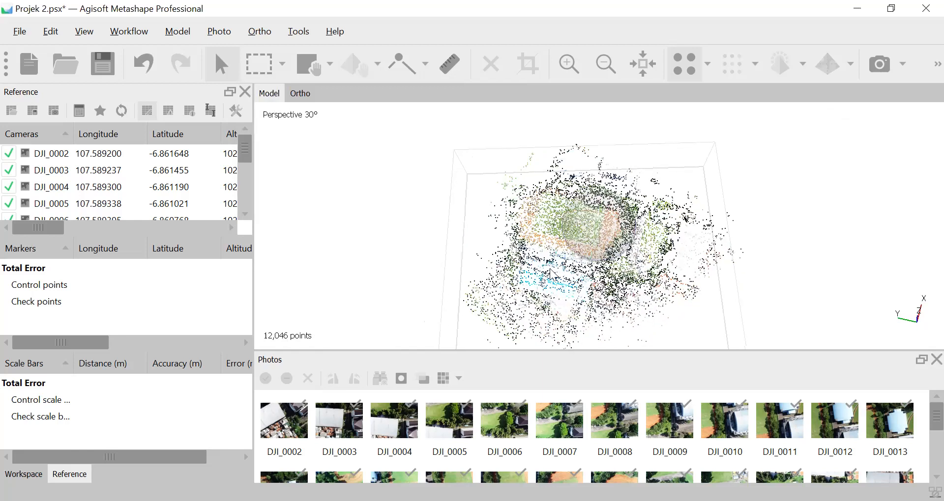
click(100, 111)
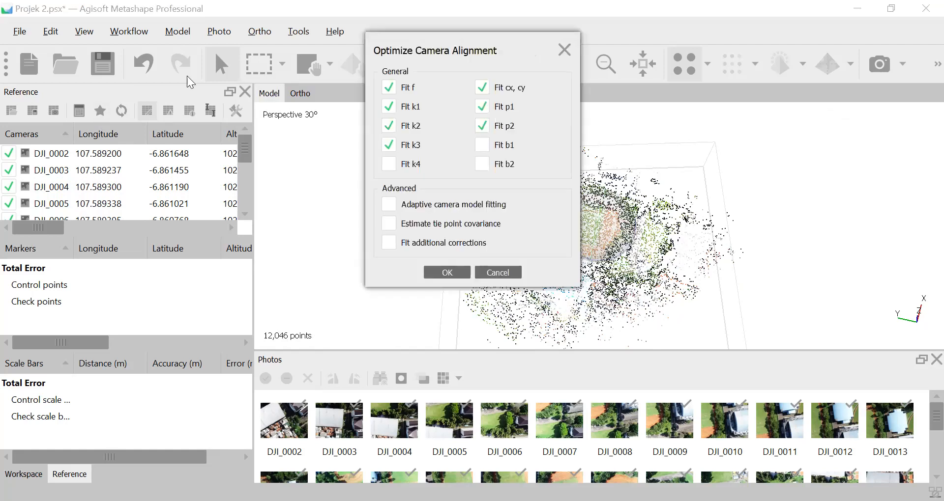
click(445, 272)
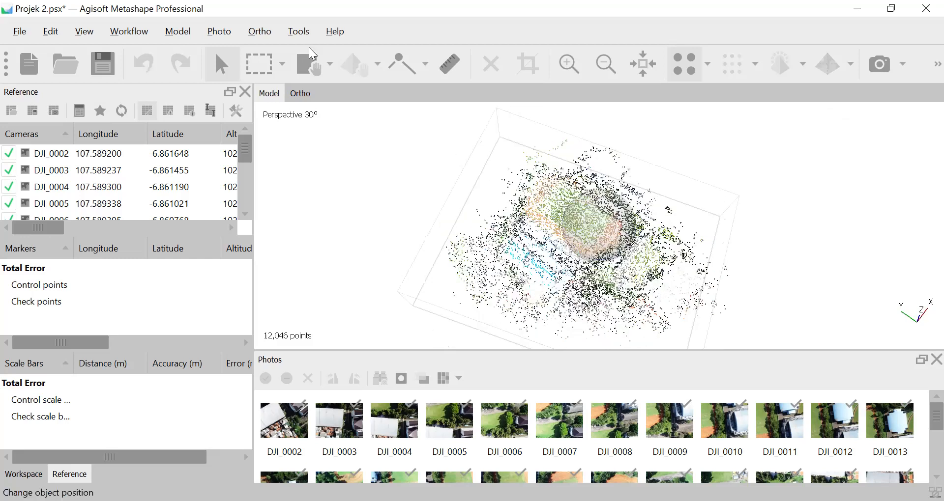
Delete the tie points selected at a reconstruction uncertainty level of 20 and re-optimize the cameras, fitting f, cx, cy, k1–k3, p1 and p2
click(191, 31)
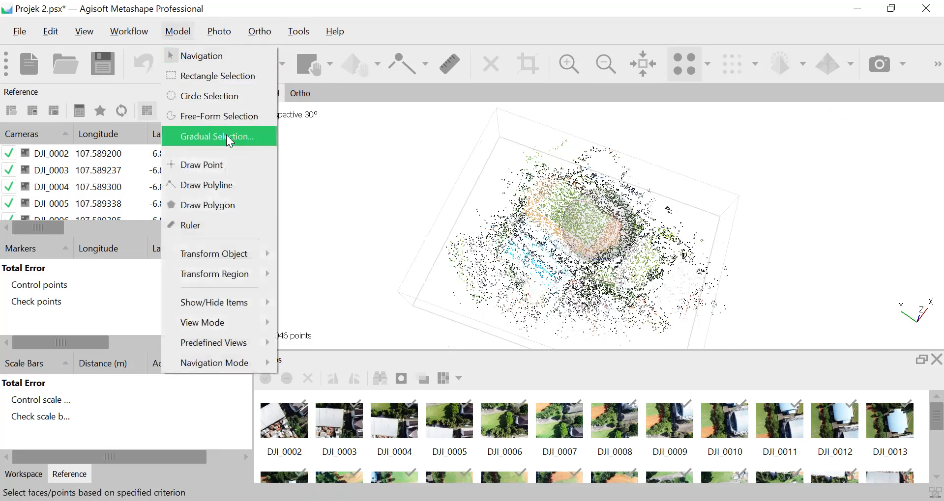
key(Return)
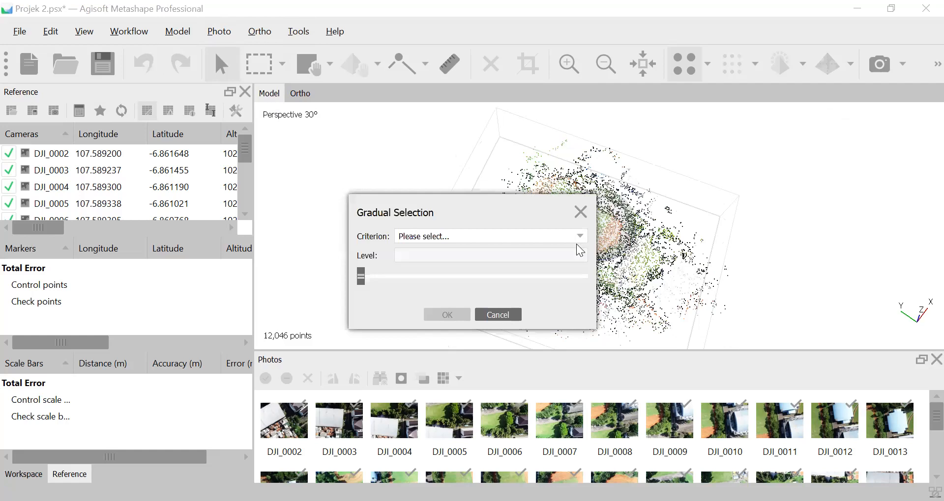
click(576, 241)
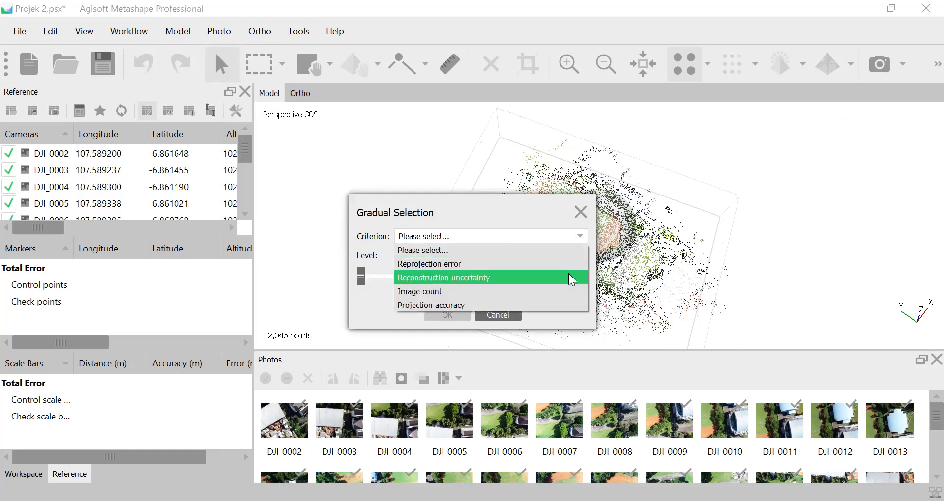
click(568, 278)
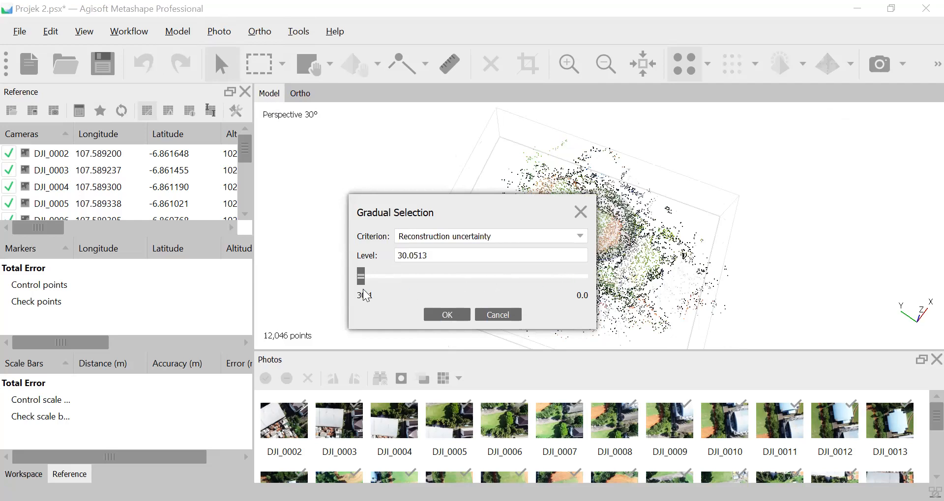
drag(443, 254, 370, 255)
text(20)
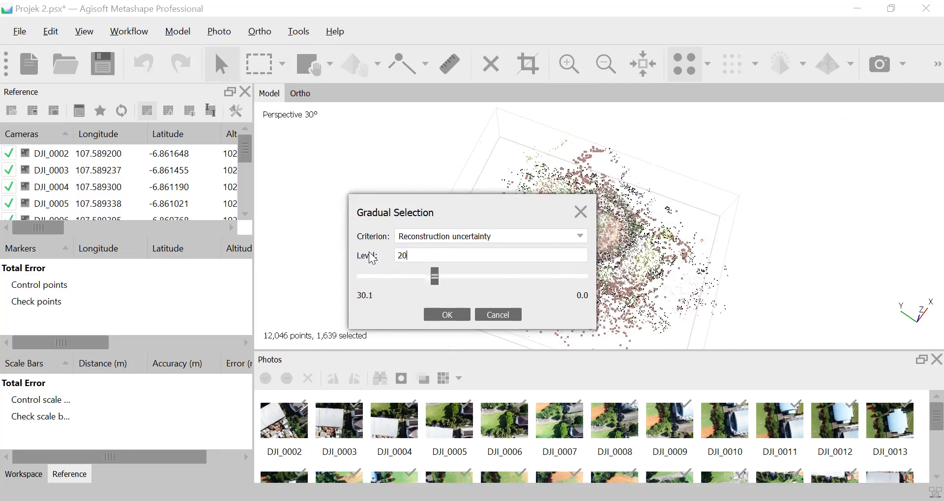
drag(409, 203, 315, 103)
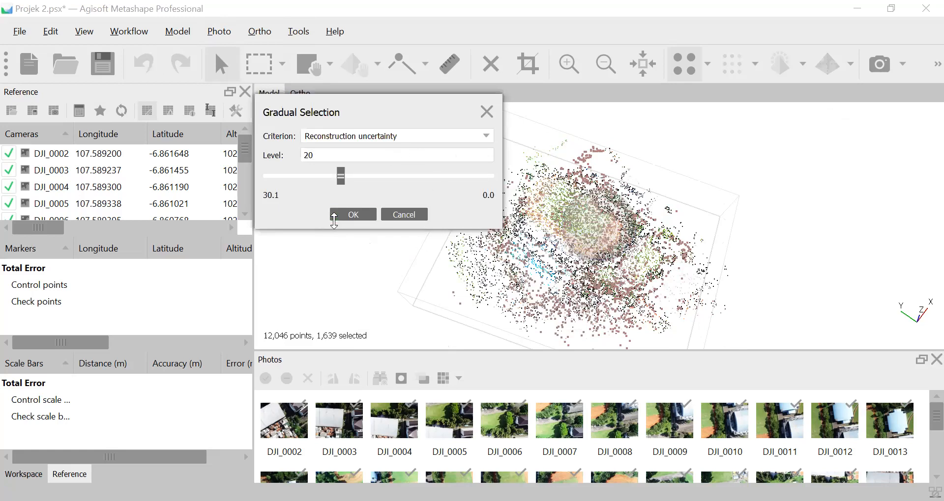
click(351, 216)
drag(533, 305, 563, 312)
key(Delete)
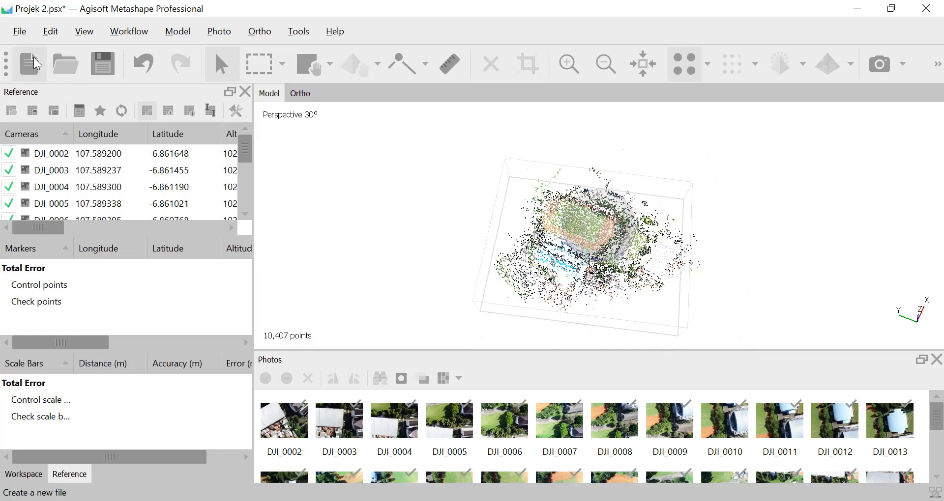
click(97, 111)
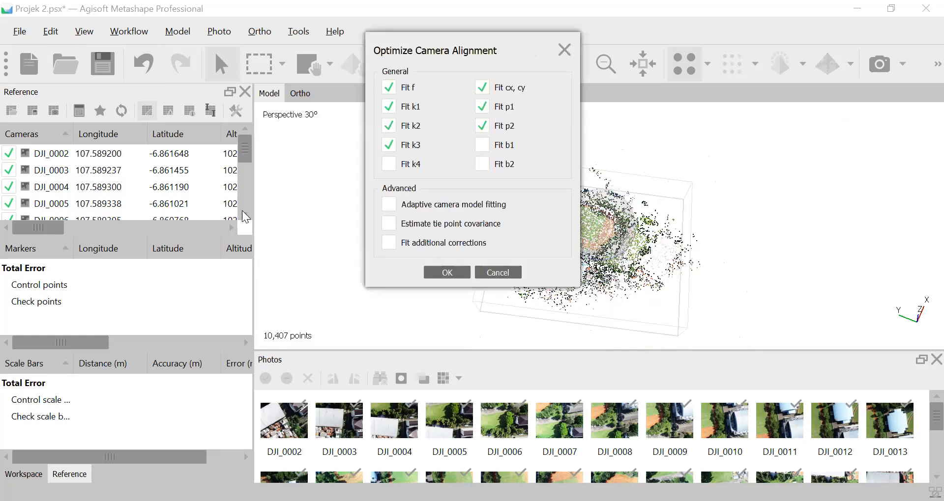
click(441, 272)
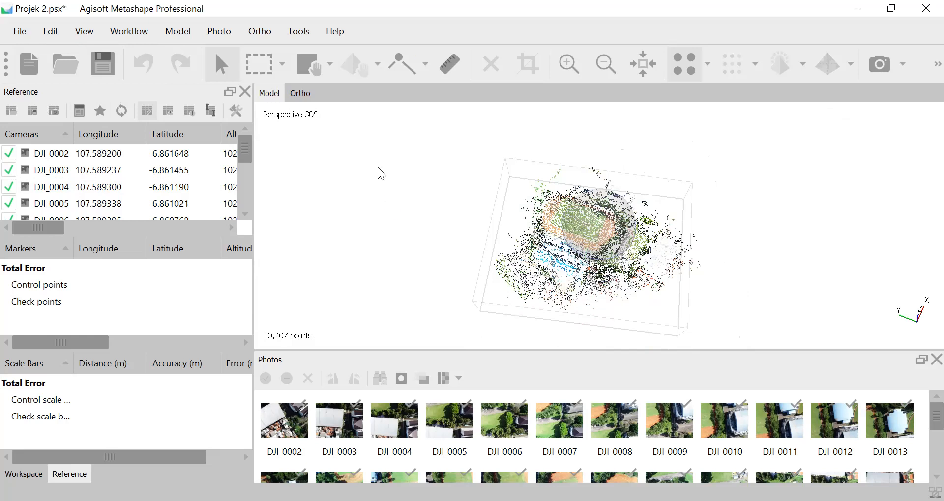
Start a new Gradual Selection of the tie points using Projection accuracy as the criterion, keeping the point cloud in view
click(178, 31)
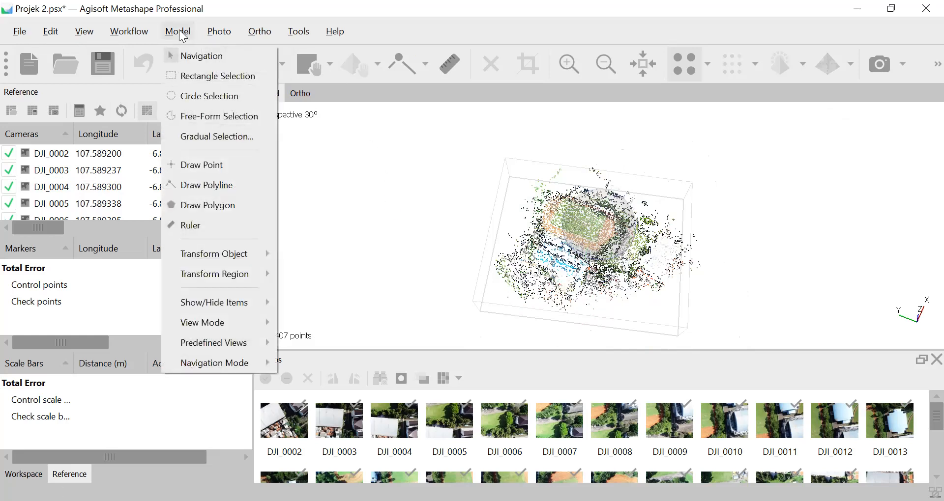
click(239, 136)
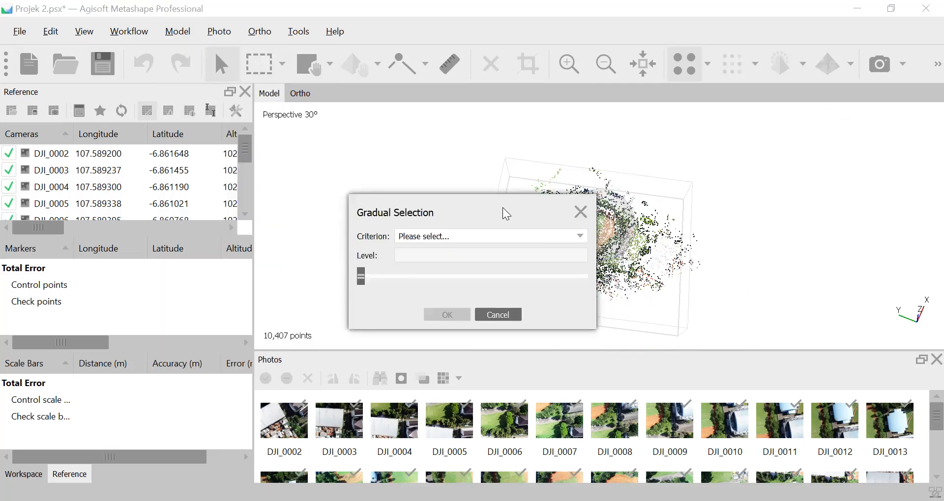
click(520, 133)
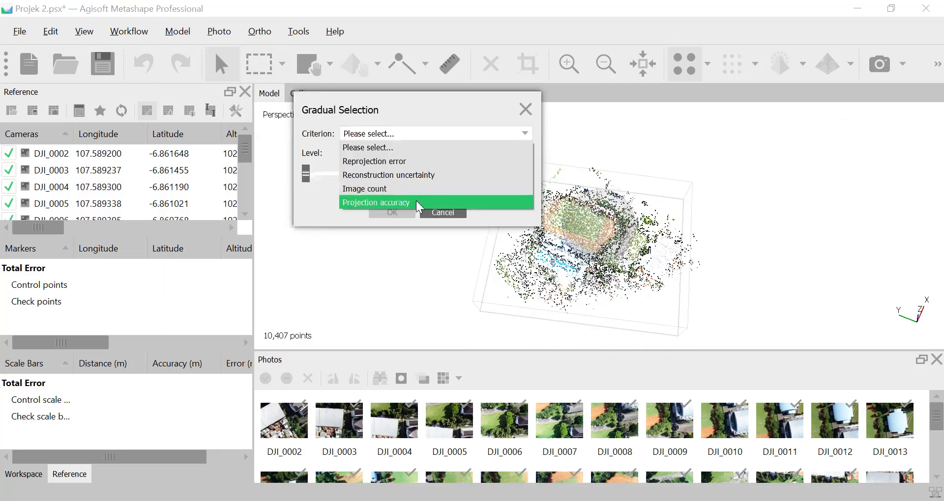
click(416, 202)
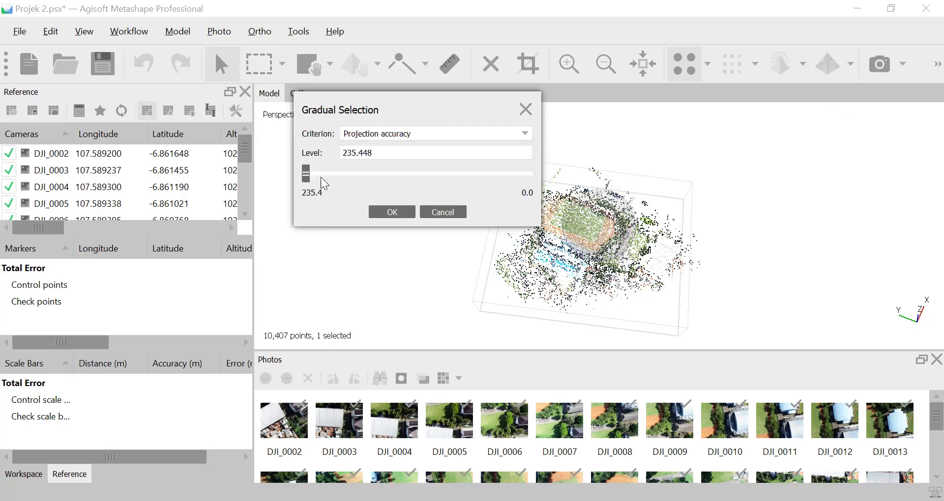
Try projection accuracy levels of about 58.9 and 50 to compare which tie points get selected
mouse_move(304, 175)
mouse_down()
mouse_move(530, 176)
mouse_move(304, 178)
mouse_up()
drag(309, 169, 472, 177)
drag(401, 150, 317, 153)
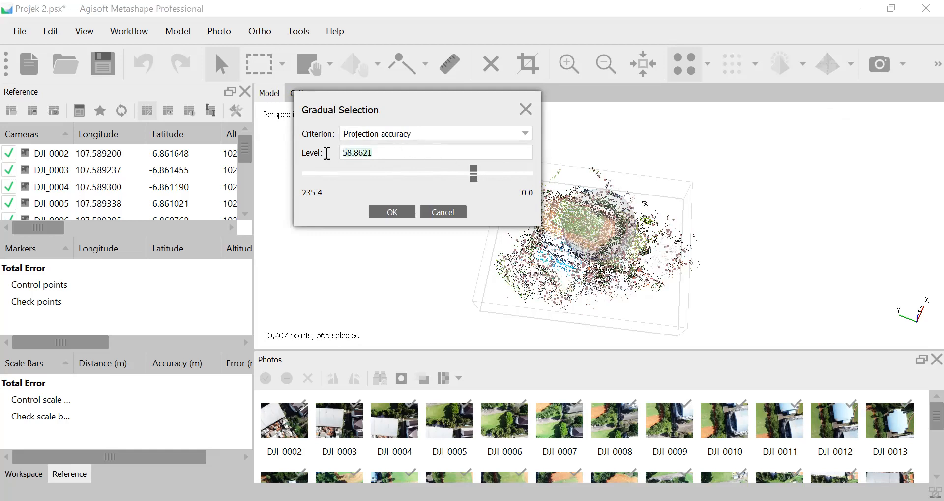
text(50)
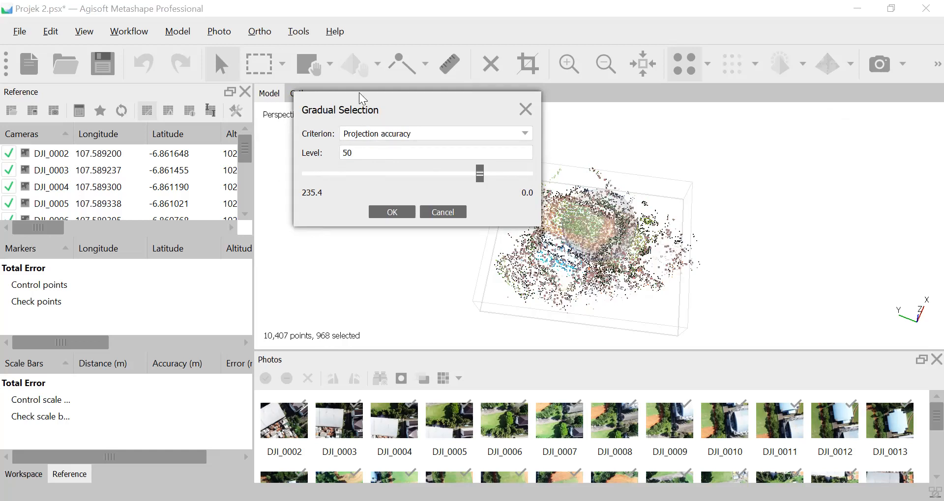
drag(359, 92, 346, 77)
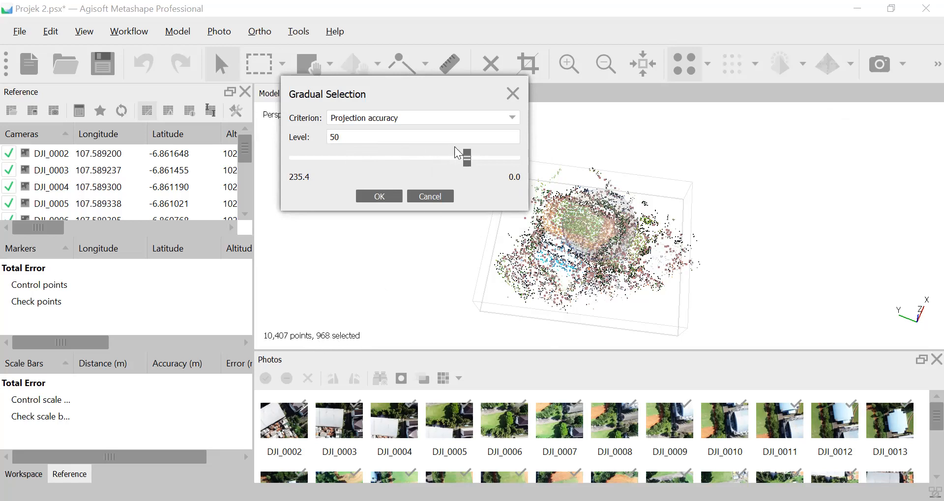
Delete the tie points selected at a projection accuracy level of 60 and optimize the camera alignment with the same fit parameters
key(BackSpace)
key(BackSpace)
text(60)
click(388, 196)
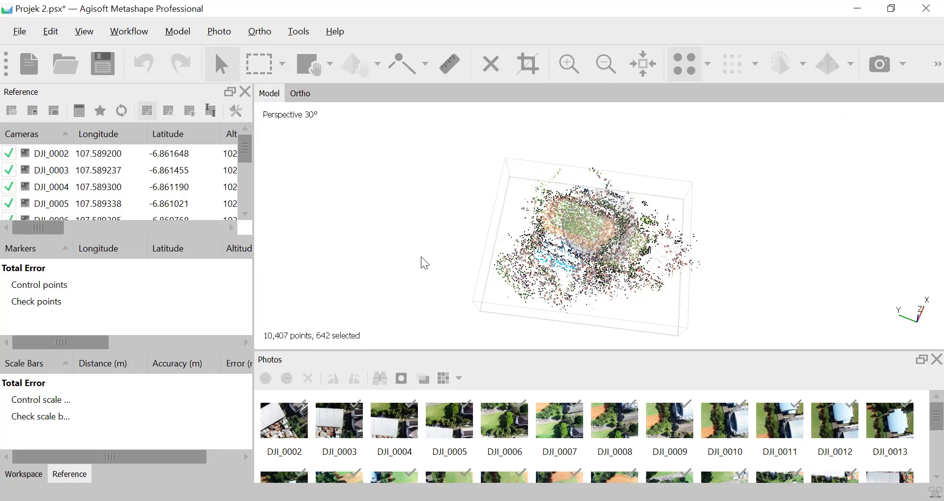
key(Delete)
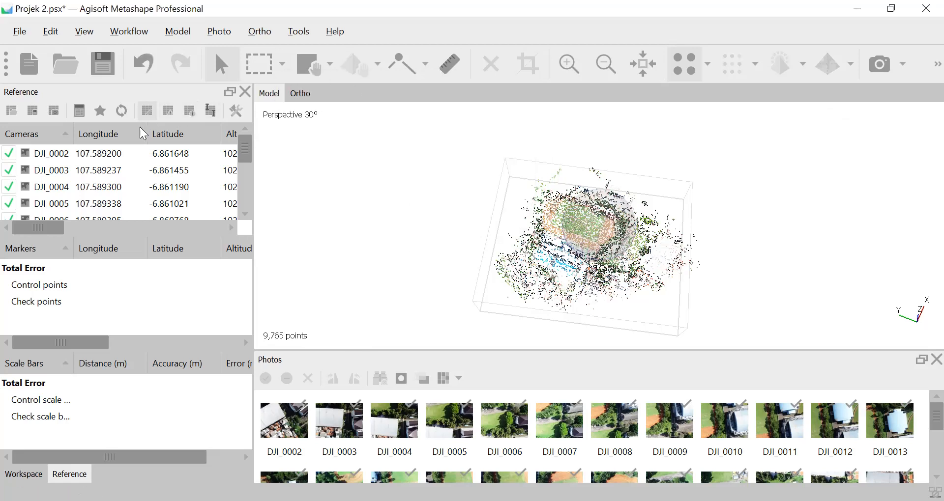
click(103, 114)
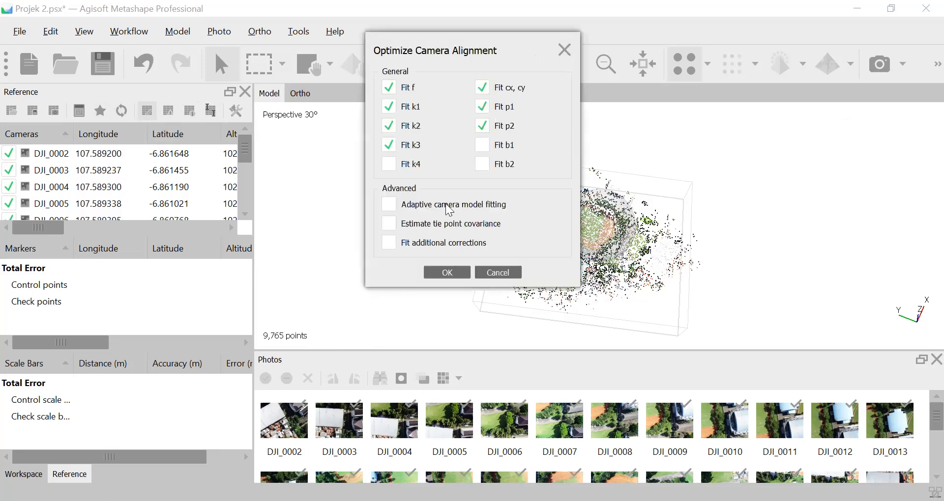
click(461, 275)
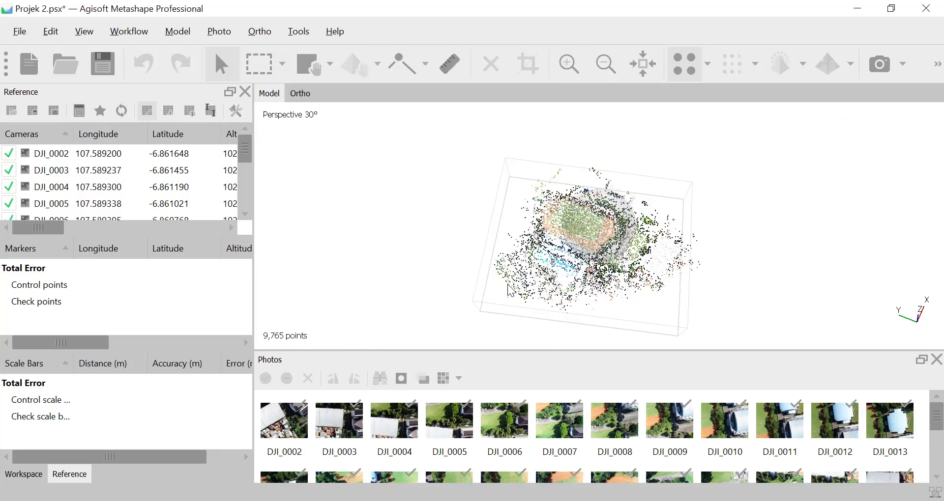
Delete the tie points selected at a projection accuracy level of 40 and optimize the camera alignment again with the same fit parameters
click(141, 36)
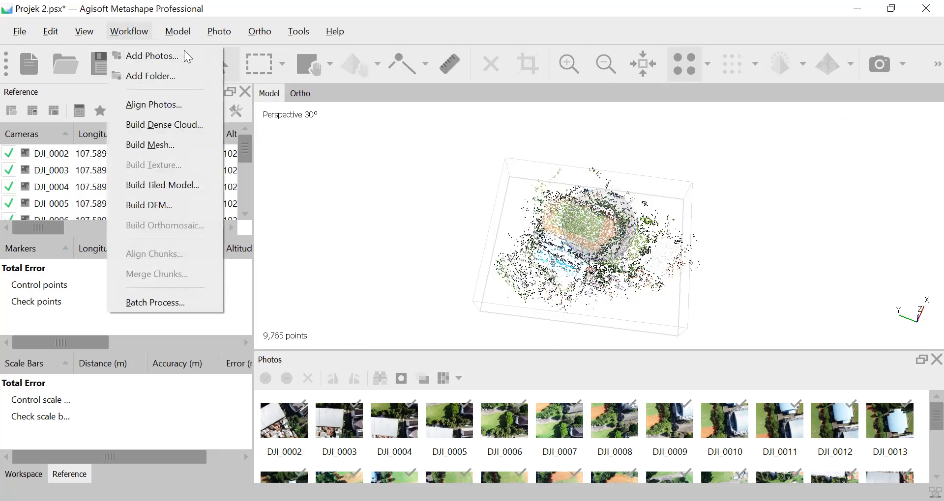
mouse_move(178, 31)
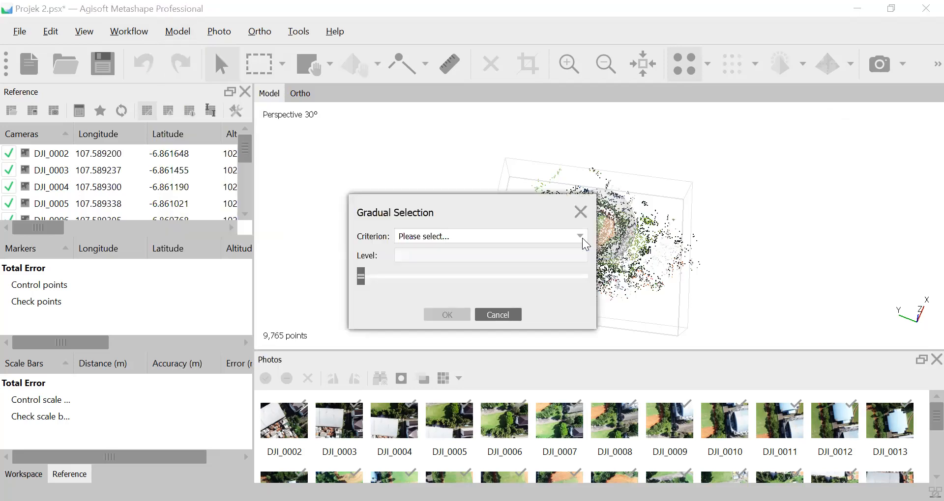
click(544, 237)
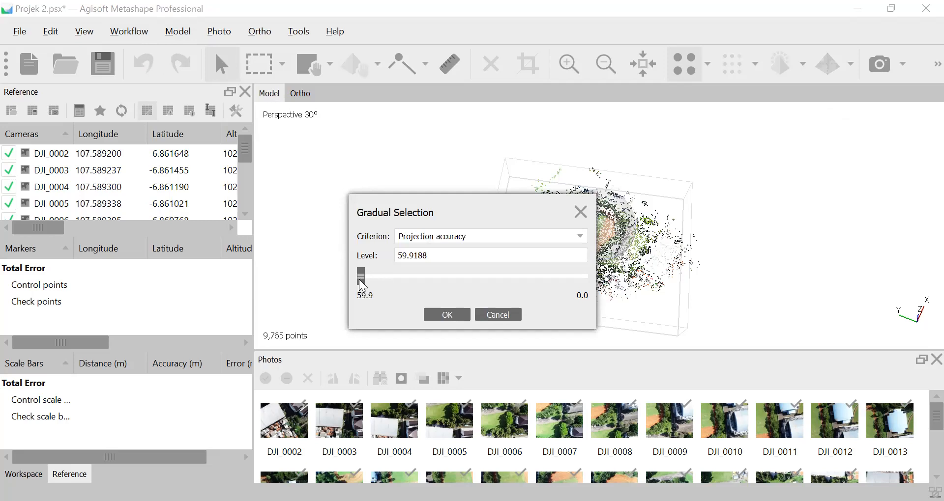
drag(359, 279, 341, 301)
drag(361, 279, 378, 263)
text(40)
drag(433, 210, 335, 116)
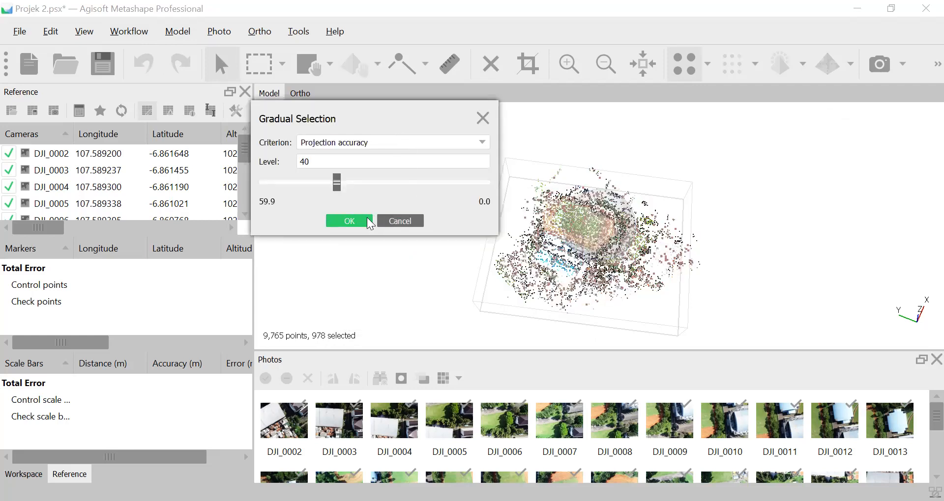
click(367, 220)
key(Delete)
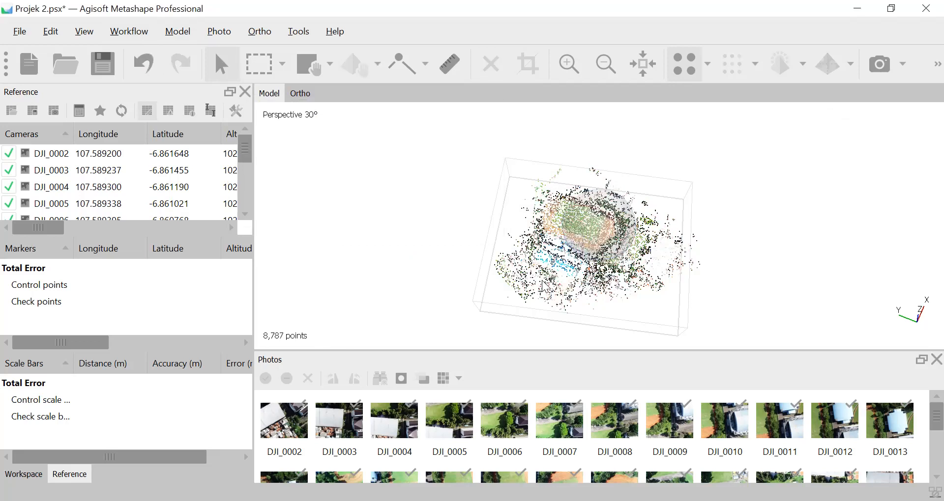
click(100, 110)
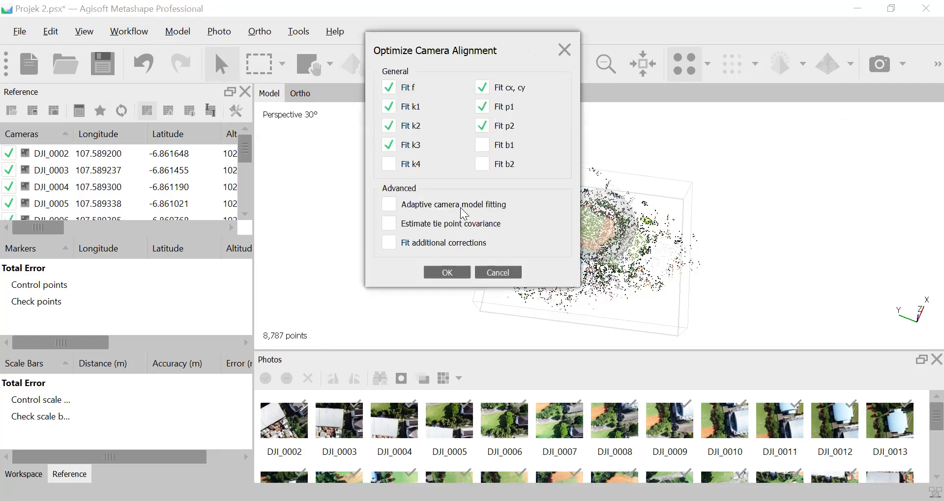
click(444, 274)
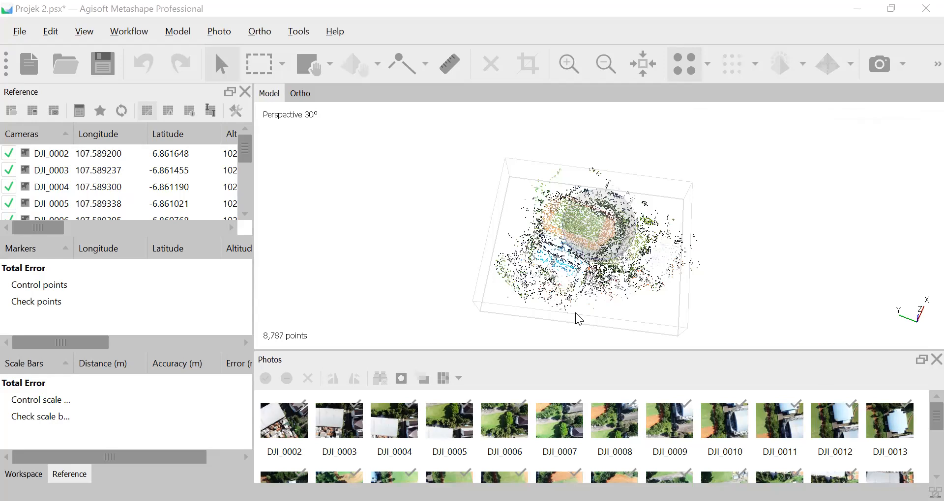
Review the reference settings for coordinate system, rotation angles and measurement accuracies, and accept them without changes
click(237, 110)
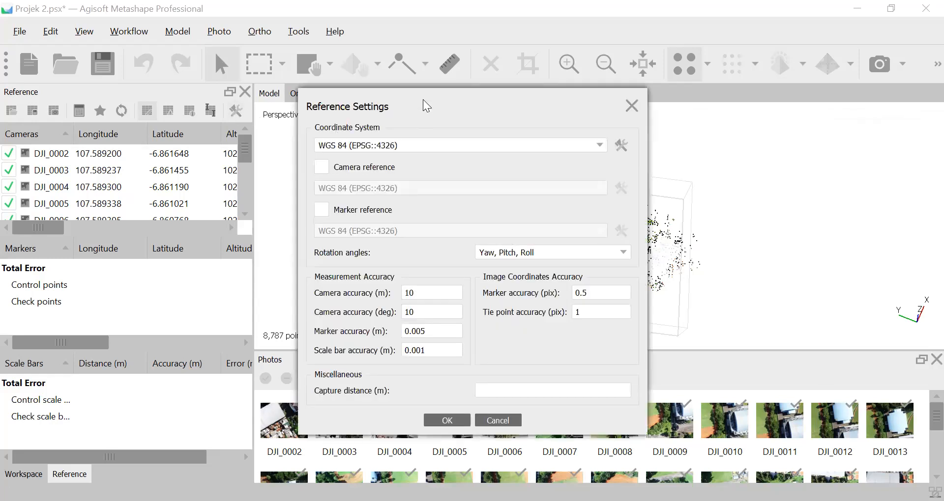
drag(423, 99, 438, 40)
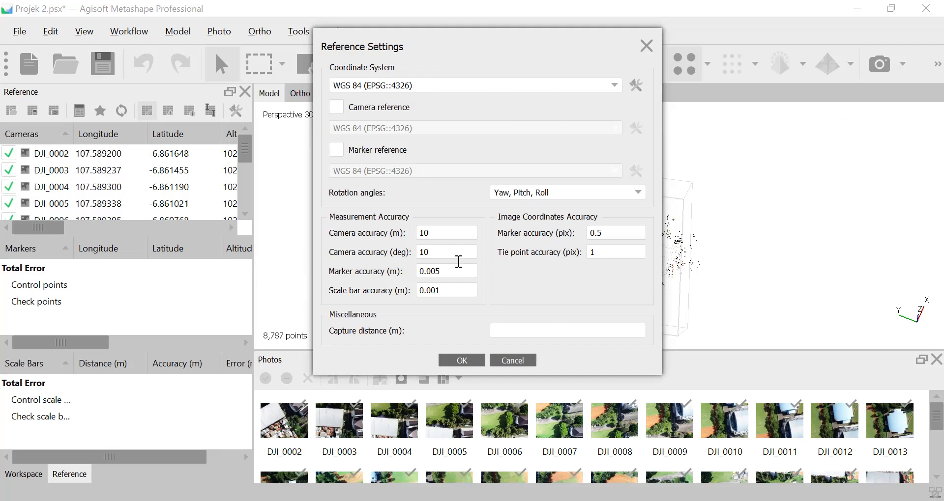
drag(478, 354, 476, 334)
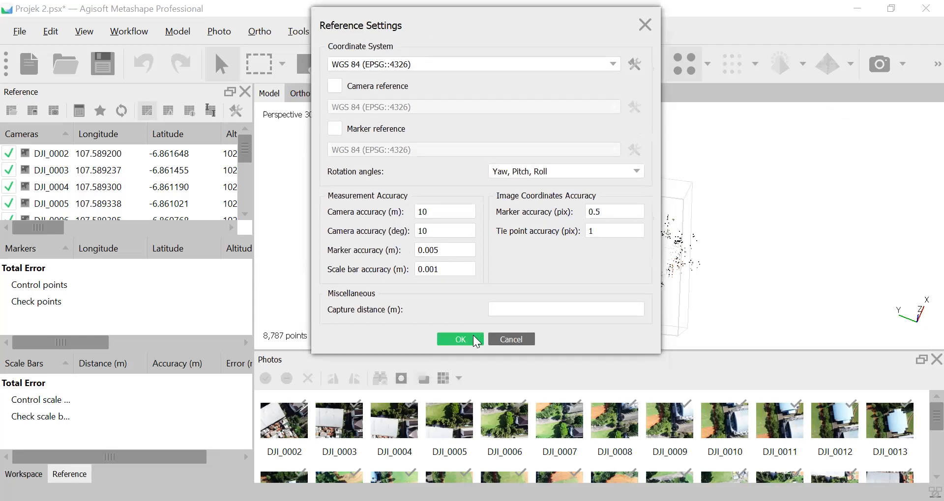
click(473, 339)
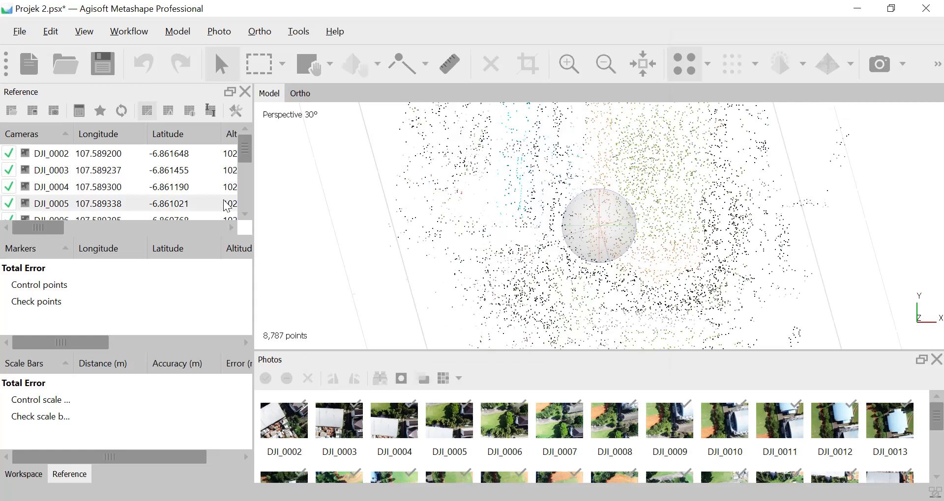
scroll(607, 244, down, 5)
drag(607, 243, 580, 275)
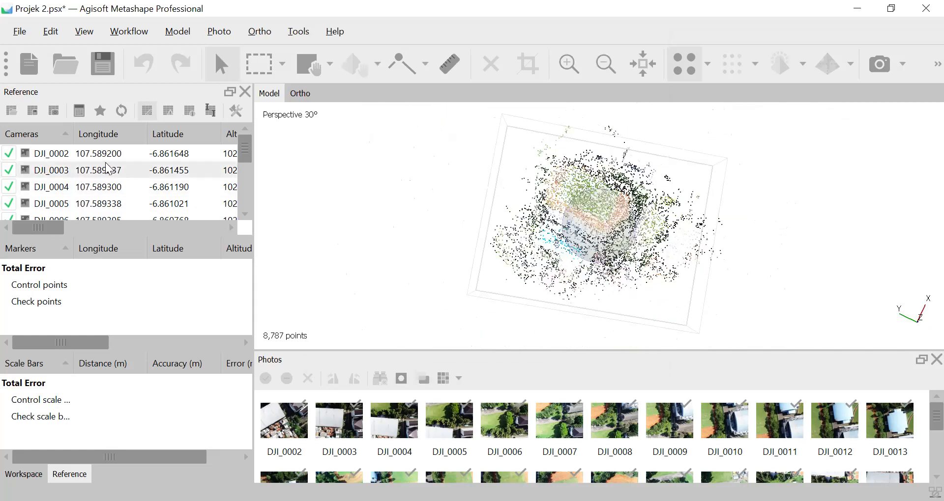
drag(54, 228, 35, 231)
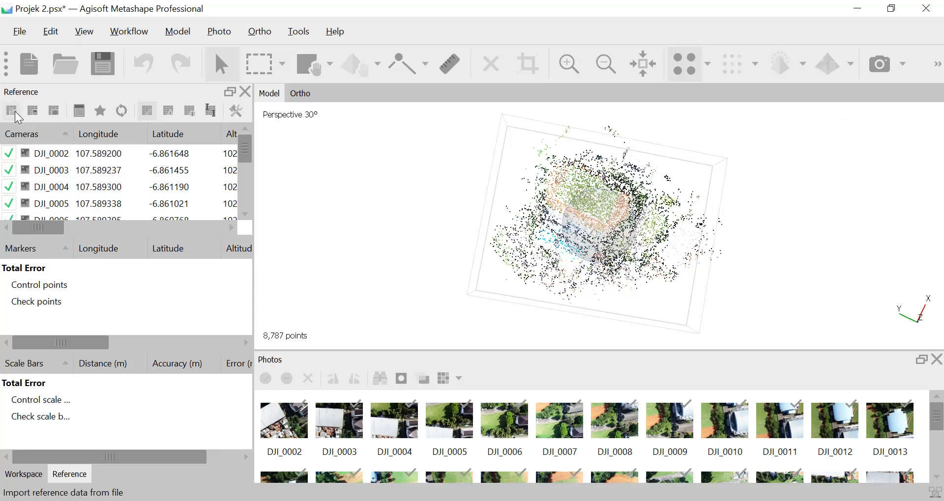
Open the reference conversion and browse the full list of projected coordinate systems without choosing one
click(80, 113)
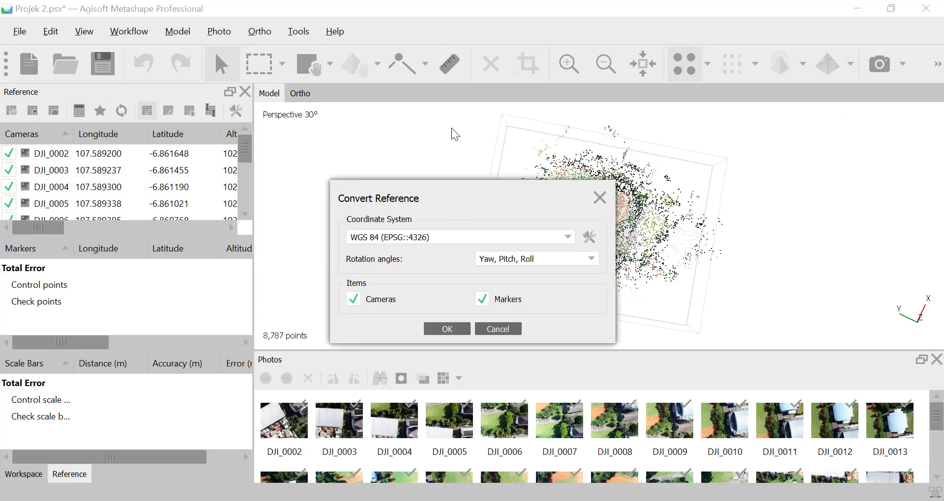
click(536, 167)
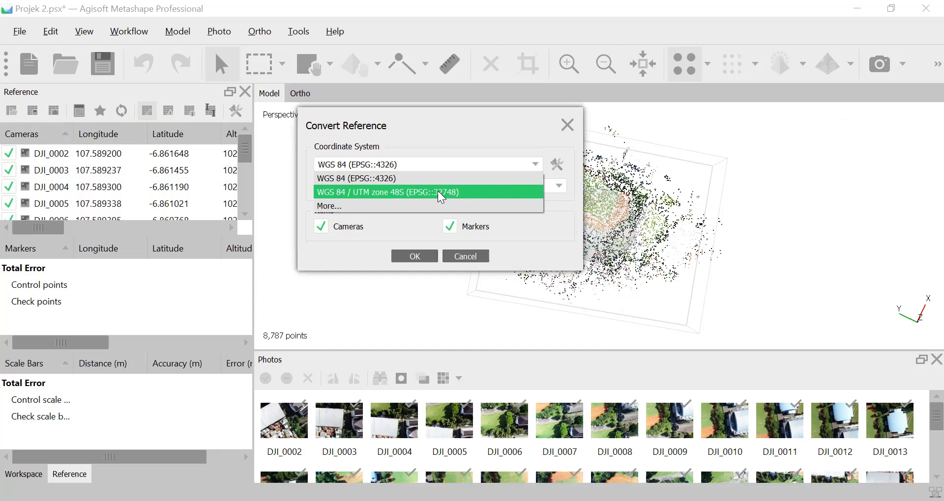
click(396, 211)
click(243, 238)
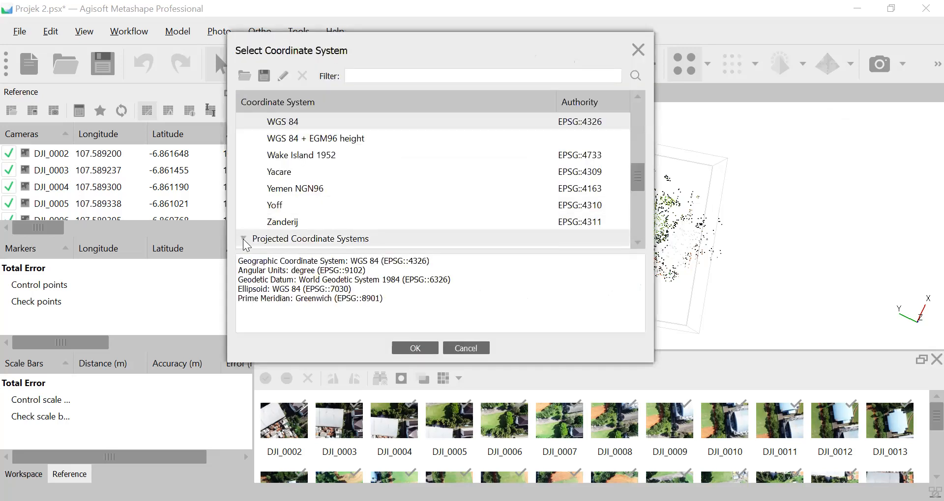
scroll(372, 197, down, 3)
scroll(382, 188, down, 20)
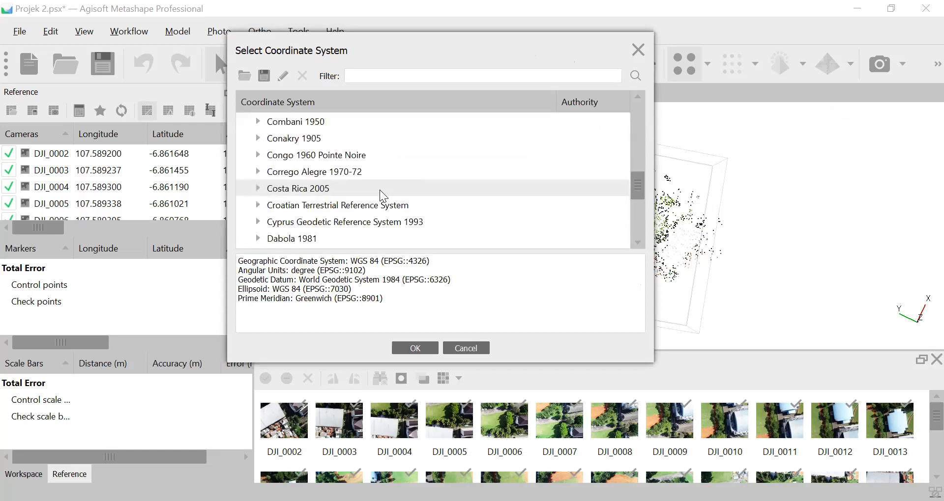
click(465, 348)
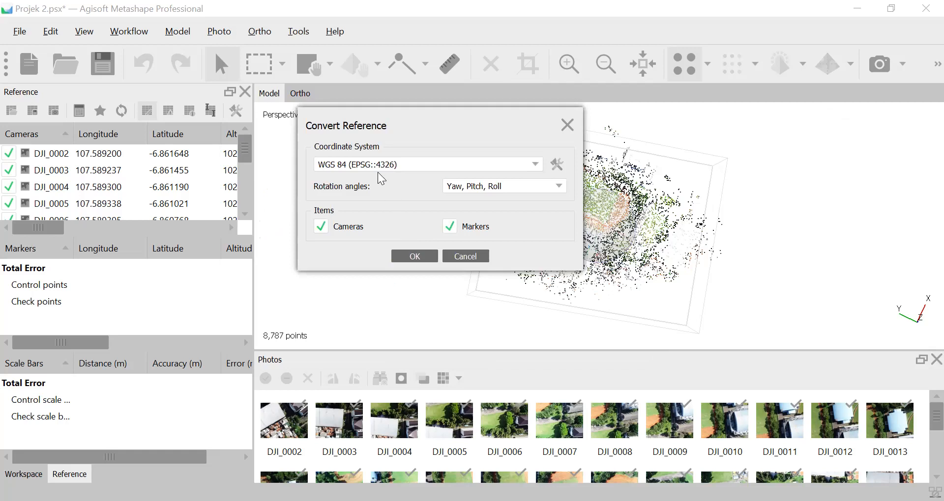
Convert the reference of the cameras and markers to WGS 84 / UTM zone 48S (EPSG::32748), keeping yaw, pitch, roll angles
click(540, 169)
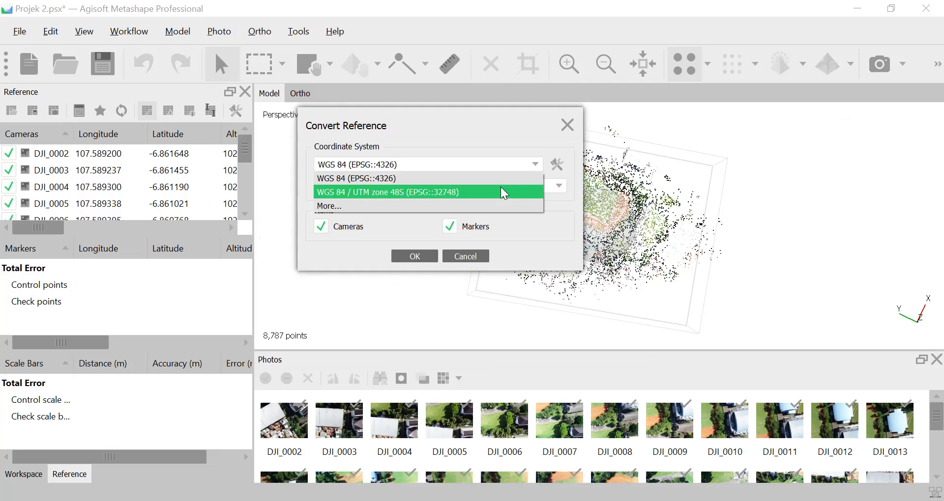
click(504, 192)
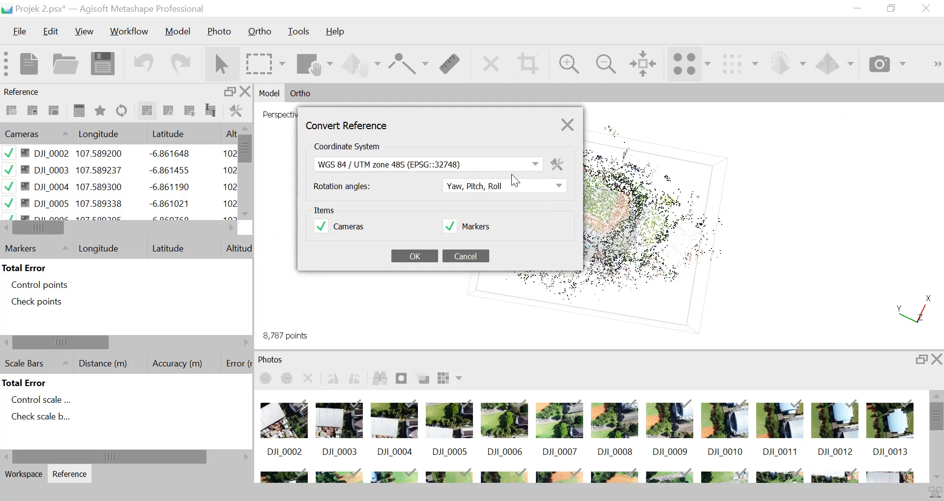
click(415, 261)
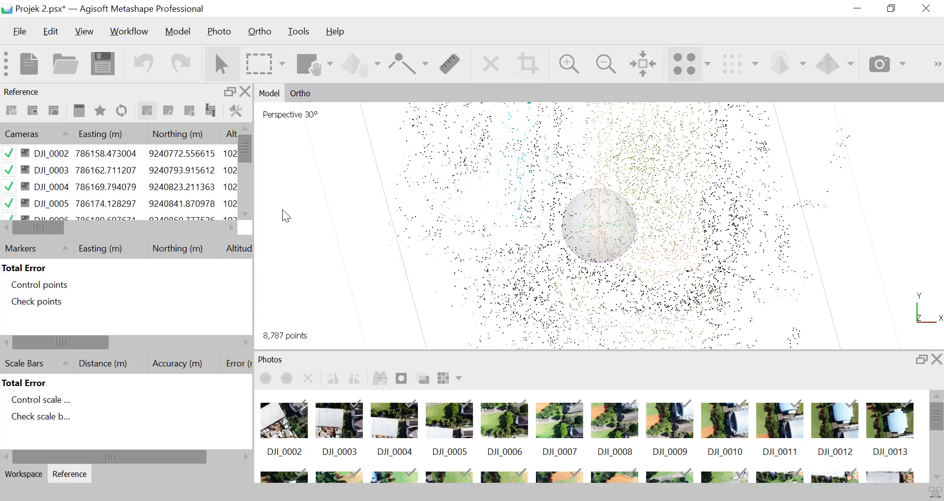
drag(595, 239, 556, 326)
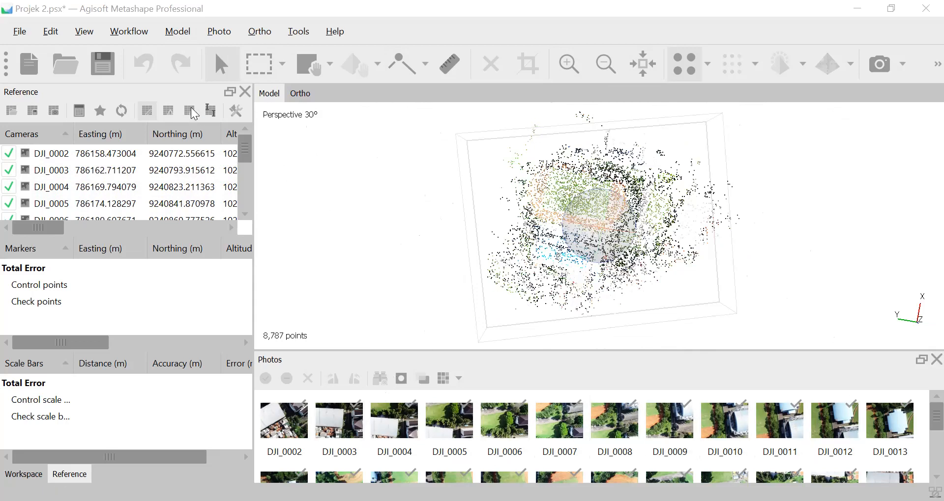
Hide the Photos pane and bring it back
click(81, 38)
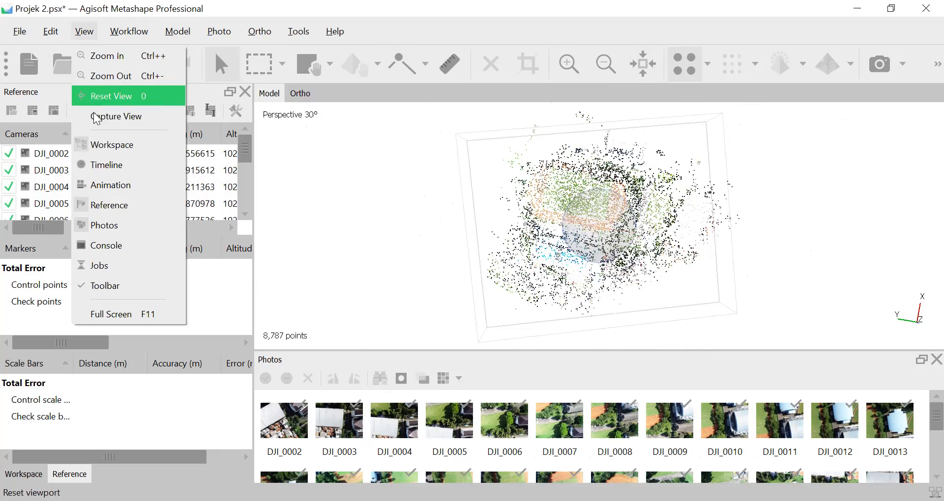
click(133, 234)
click(90, 28)
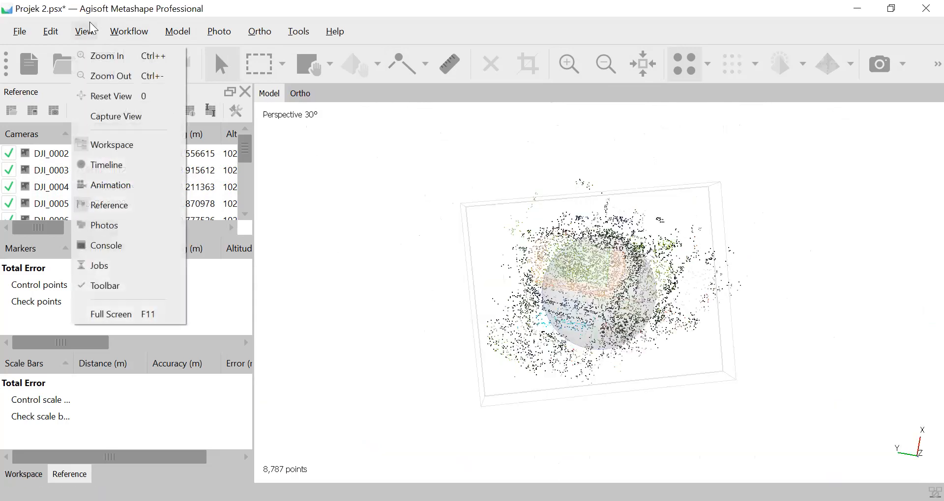
click(131, 228)
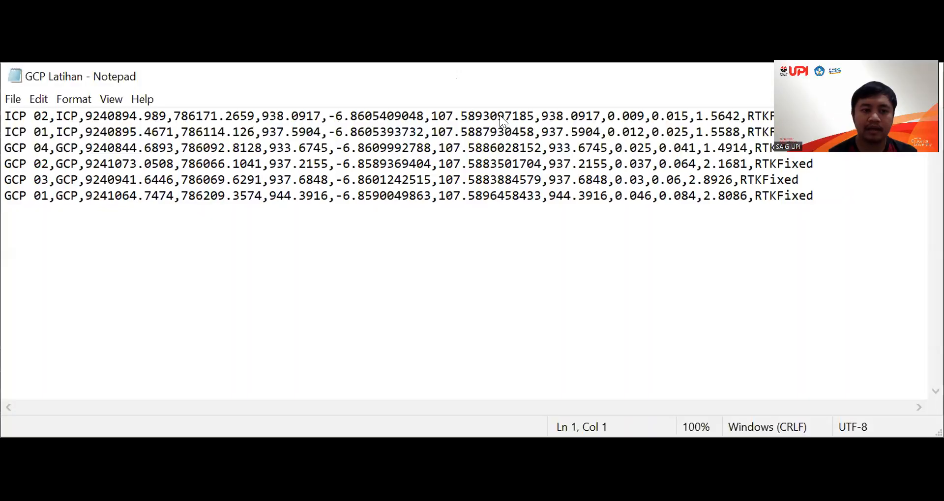
Switch to Notepad and compare the point coordinates in the GCP ICP Test and GCP Latihan text files one above the other
click(269, 77)
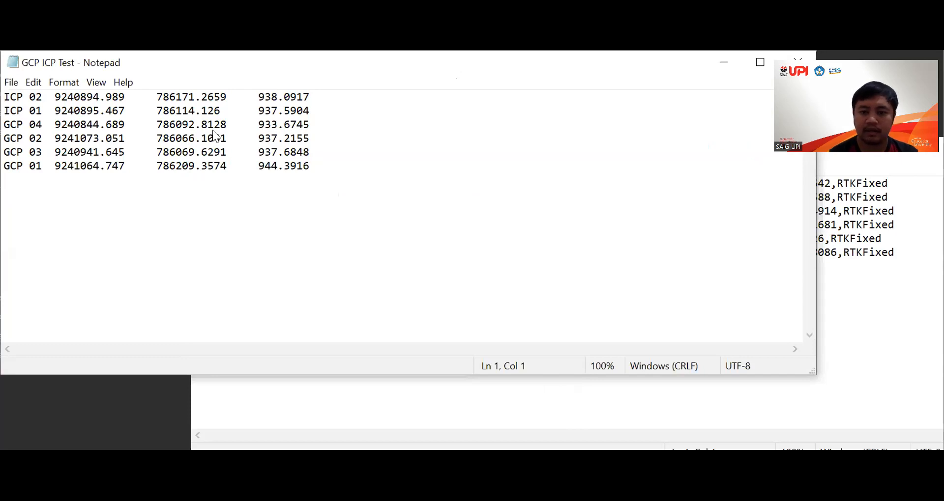
click(837, 372)
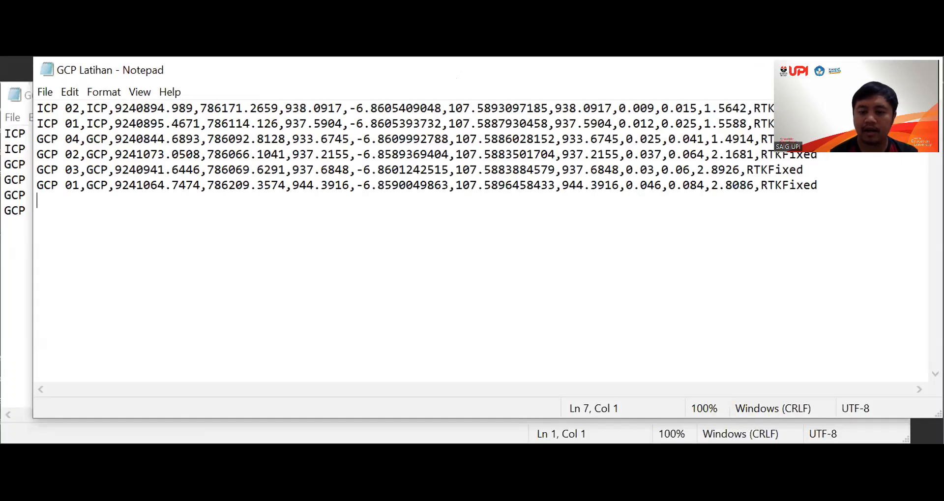
drag(942, 418, 877, 279)
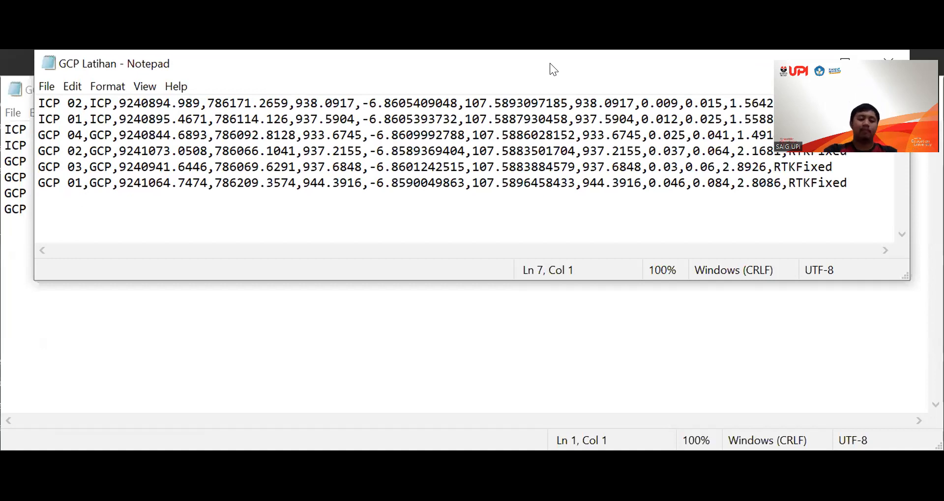
drag(550, 63, 553, 228)
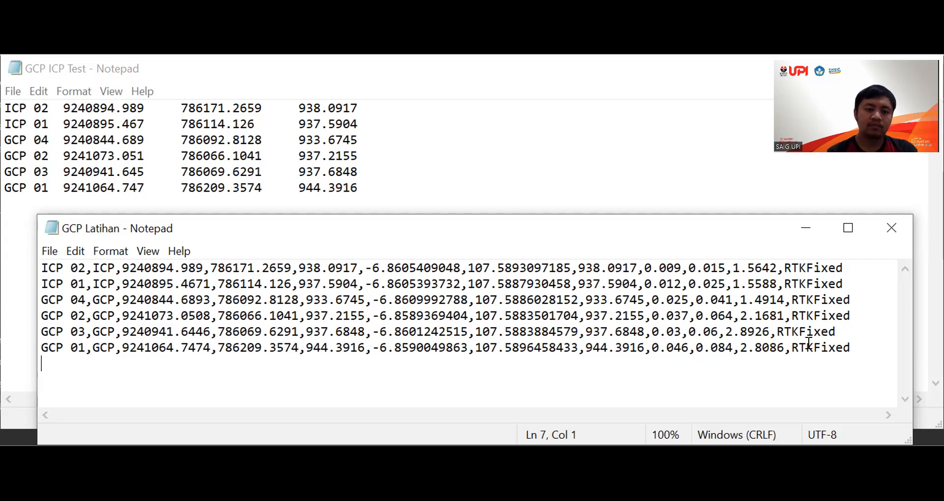
click(623, 348)
drag(853, 348, 19, 269)
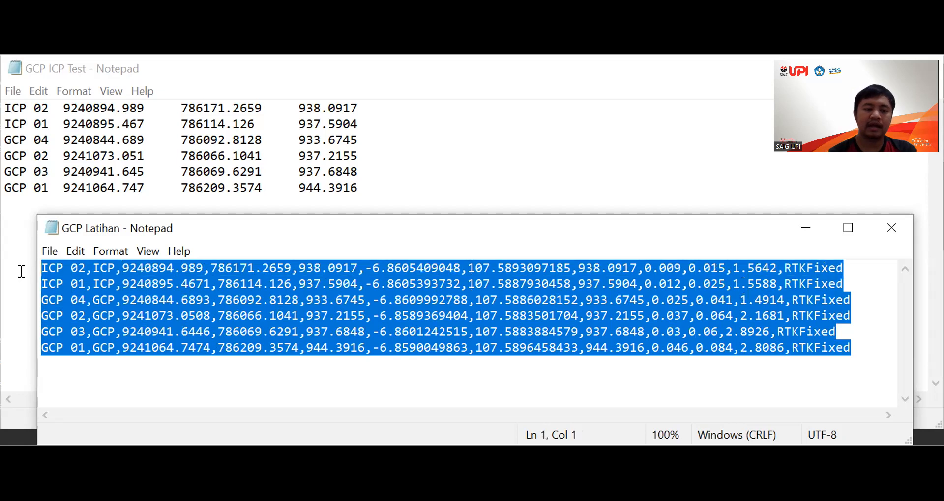
click(266, 390)
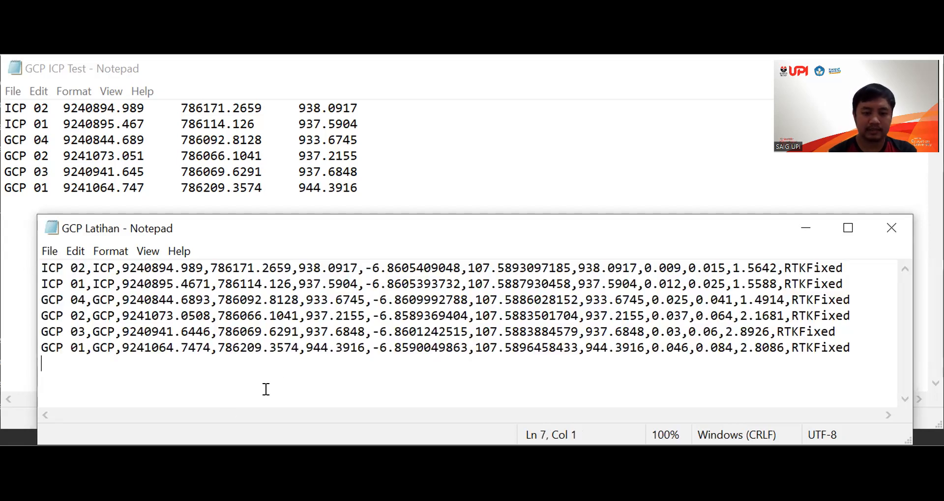
click(806, 229)
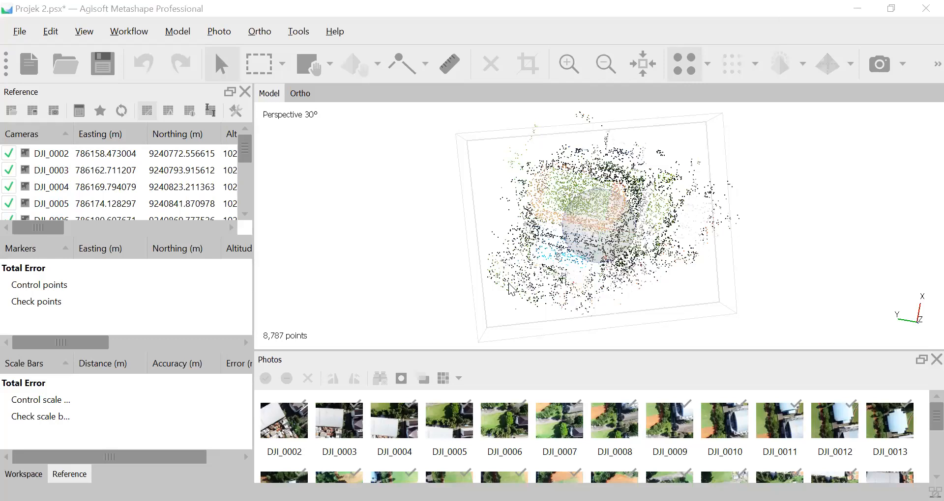
Load the GCP ICP Test text file from the Foto Udara UPI folder for import as reference data
click(11, 115)
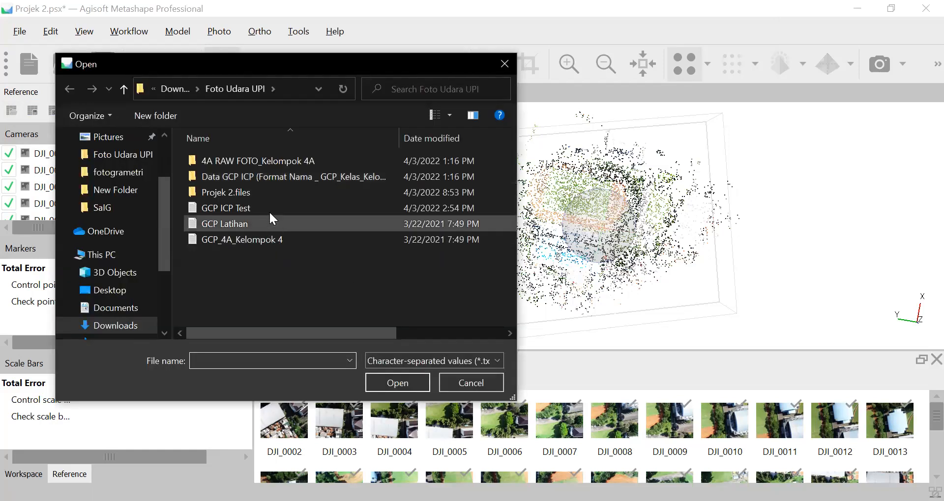
click(270, 208)
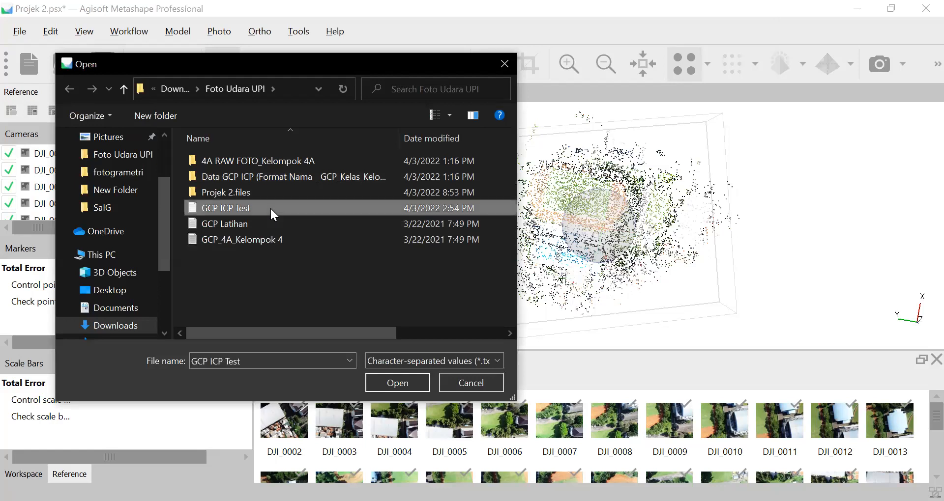
click(399, 385)
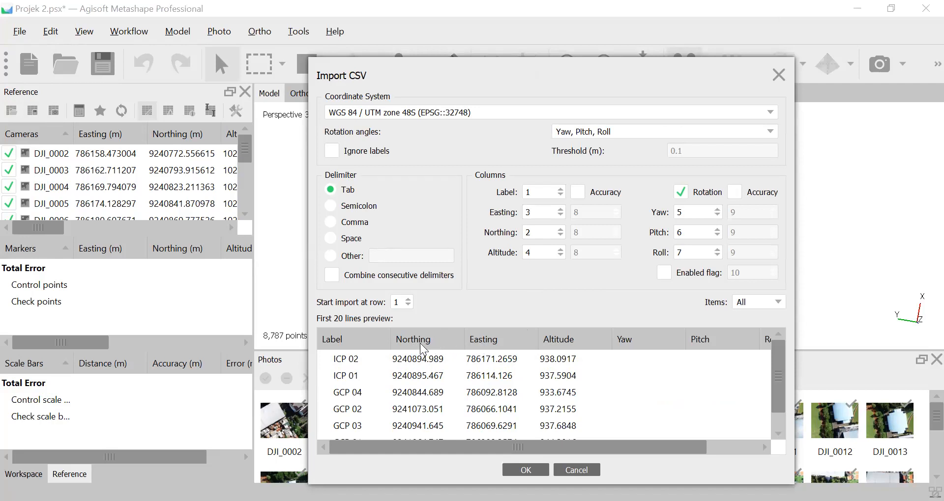
Try easting as column 2 and northing as column 3, and restore easting to column 3 and northing to column 2
click(560, 229)
click(560, 216)
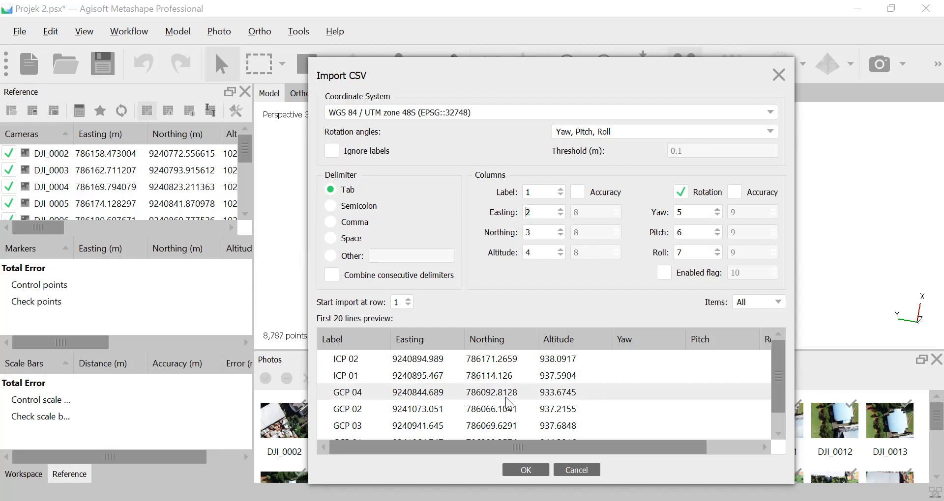
click(561, 209)
click(562, 234)
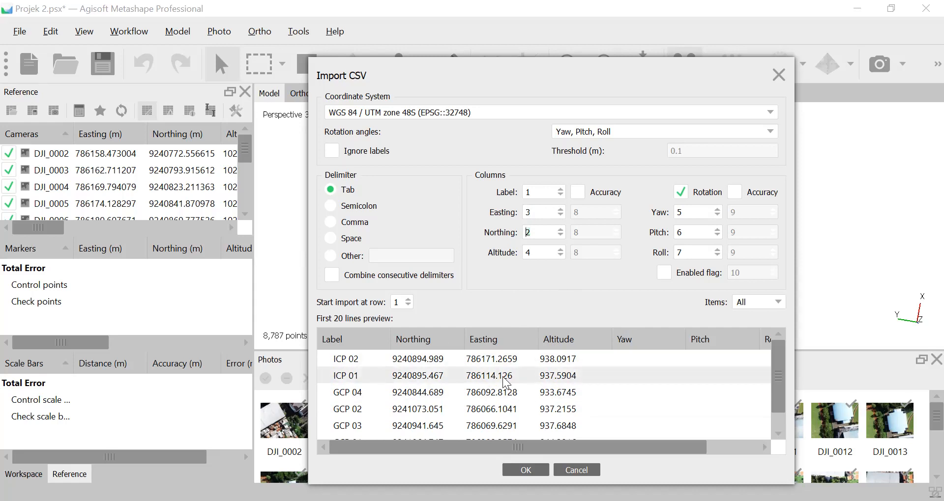
Import the reference points with the current column assignment, creating new markers for all unmatched entries
click(540, 471)
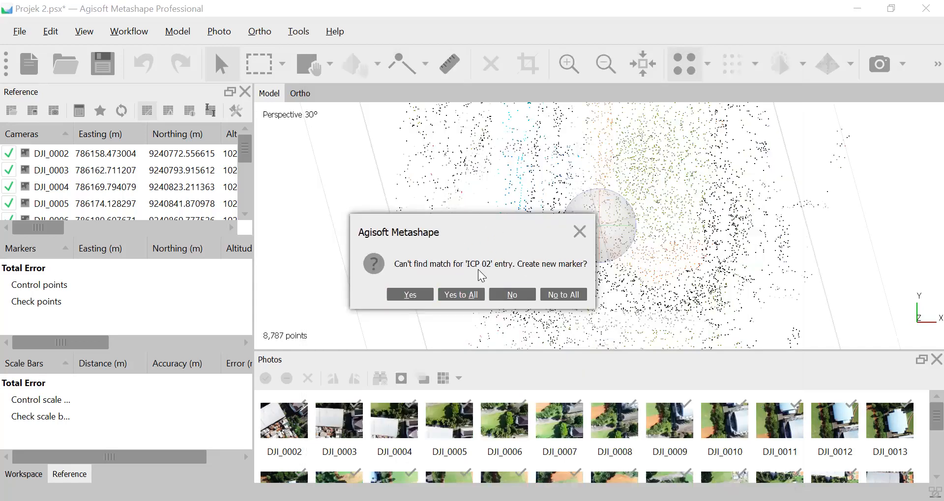
click(464, 295)
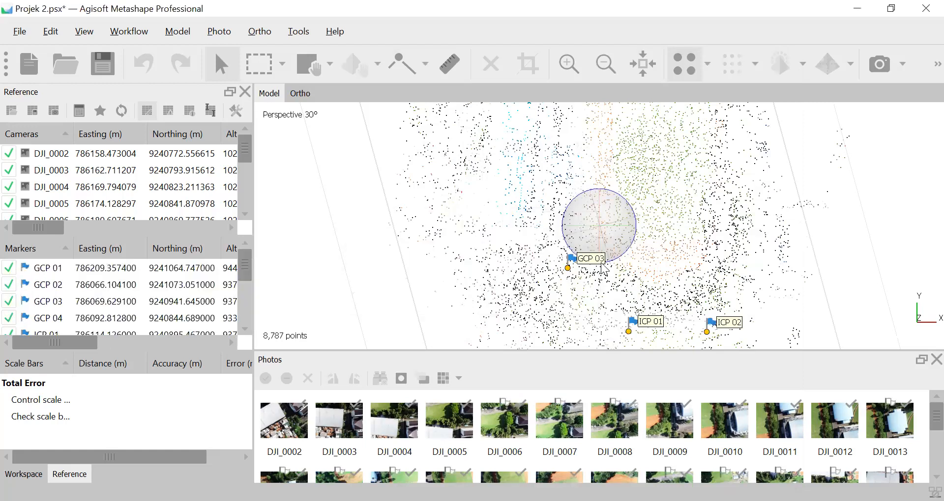
drag(601, 263, 666, 186)
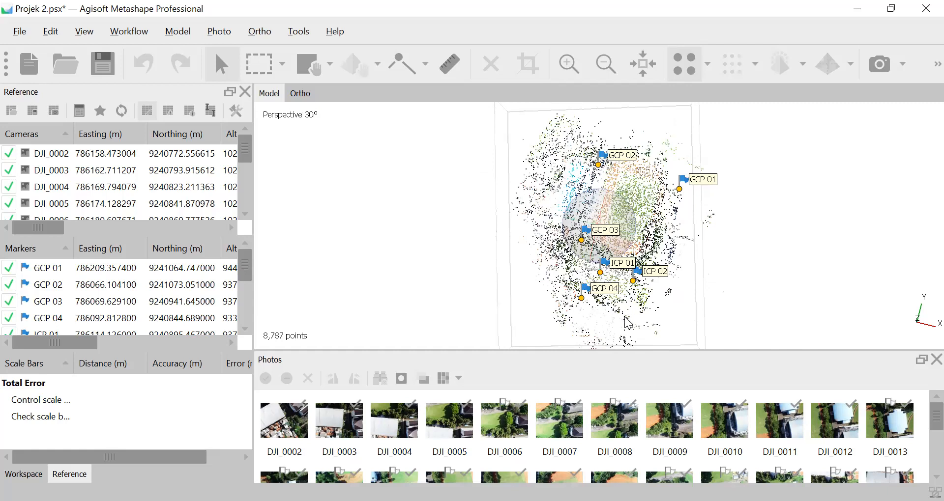
scroll(628, 323, up, 2)
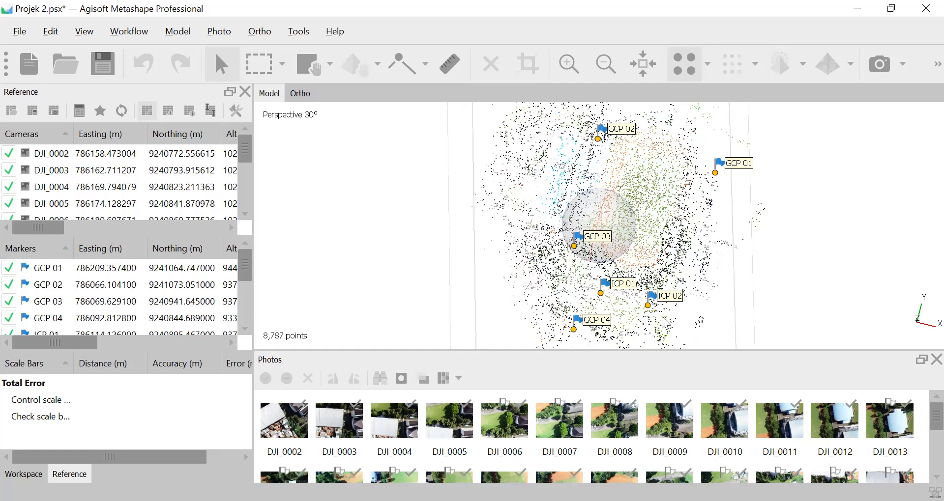
scroll(655, 293, down, 2)
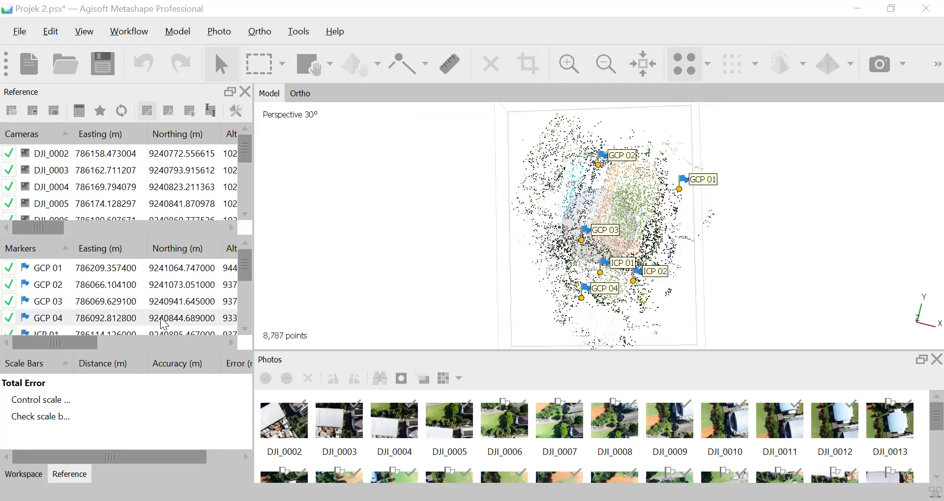
Disable all the imported markers in the reference list: GCP 01 to GCP 04, ICP 01 and ICP 02
scroll(79, 290, down, 3)
scroll(76, 284, up, 3)
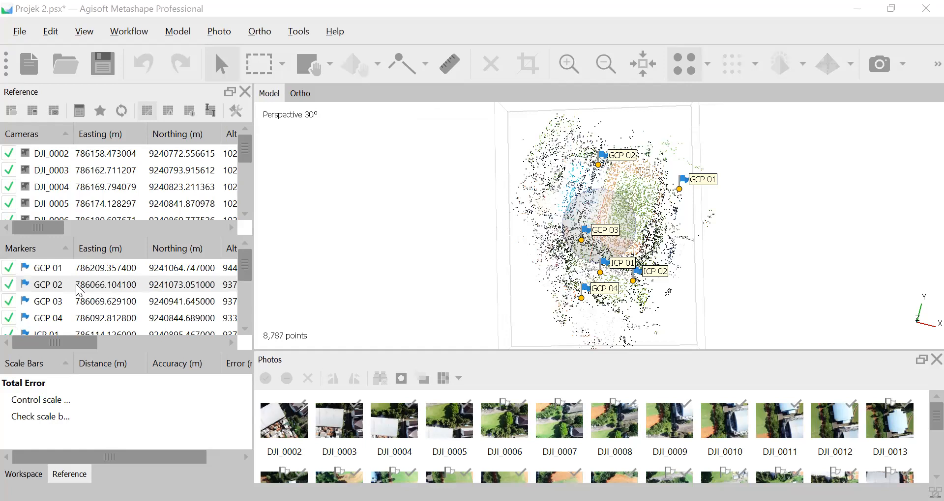
click(9, 269)
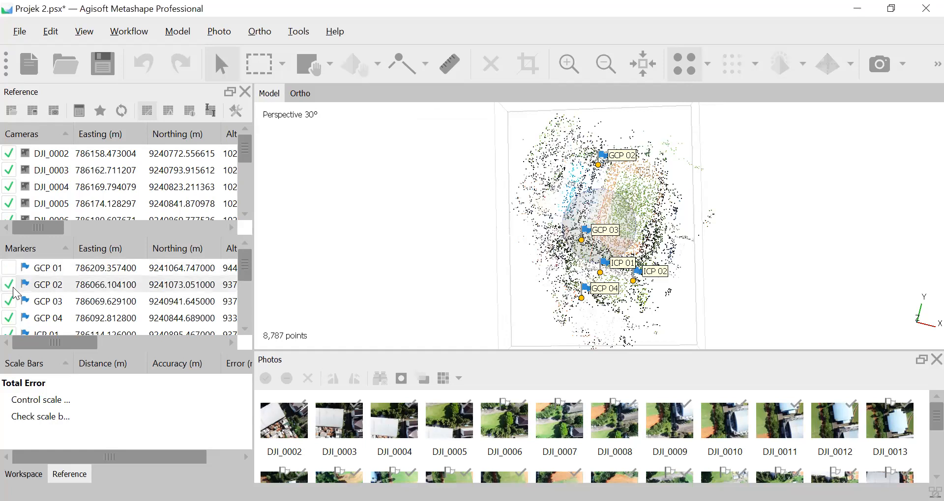
click(9, 286)
click(8, 301)
scroll(13, 285, down, 1)
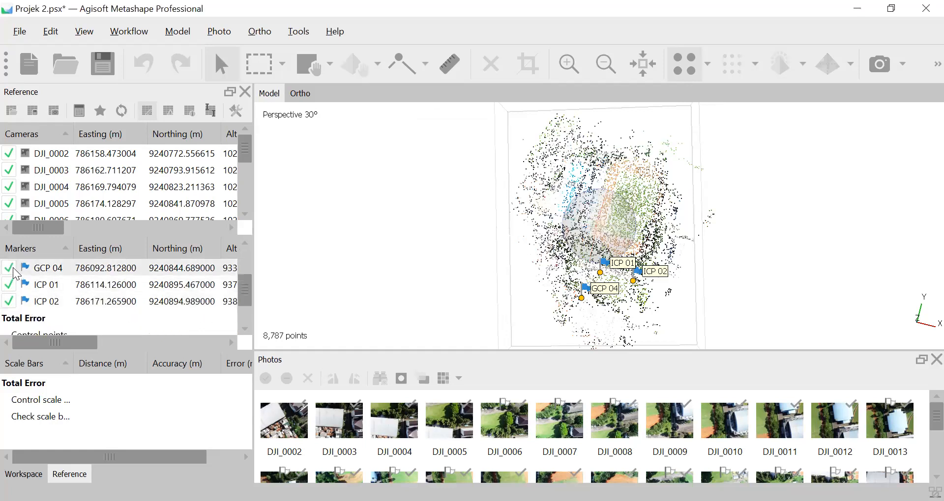
click(9, 268)
click(8, 285)
click(9, 302)
Enable the marker GCP 01 in the reference list
scroll(49, 305, up, 1)
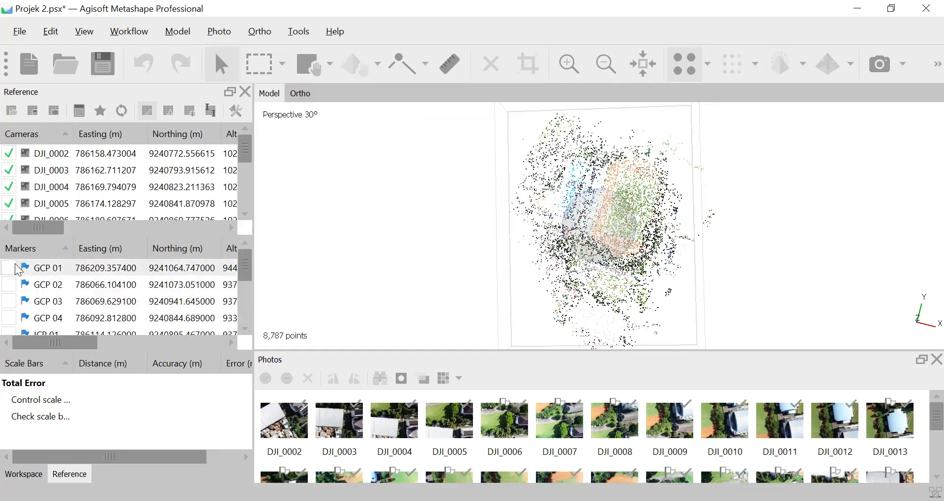
scroll(51, 304, down, 1)
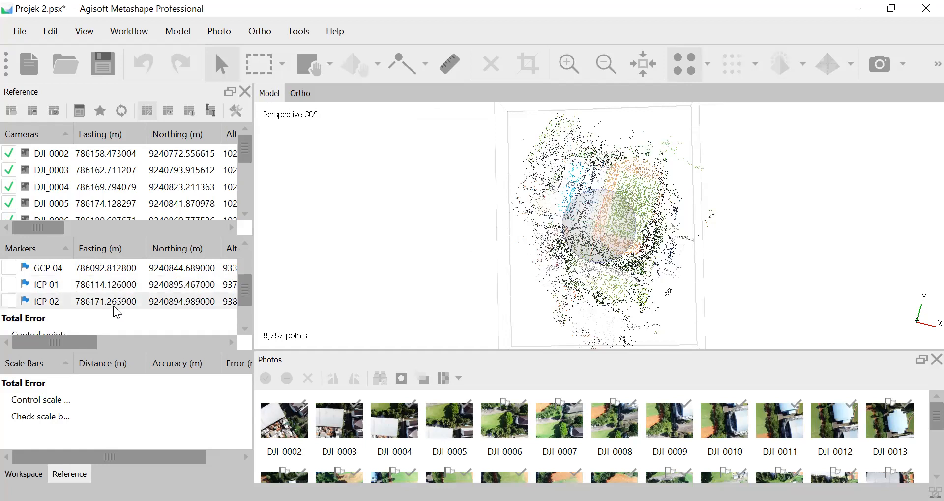
scroll(114, 305, up, 1)
click(8, 268)
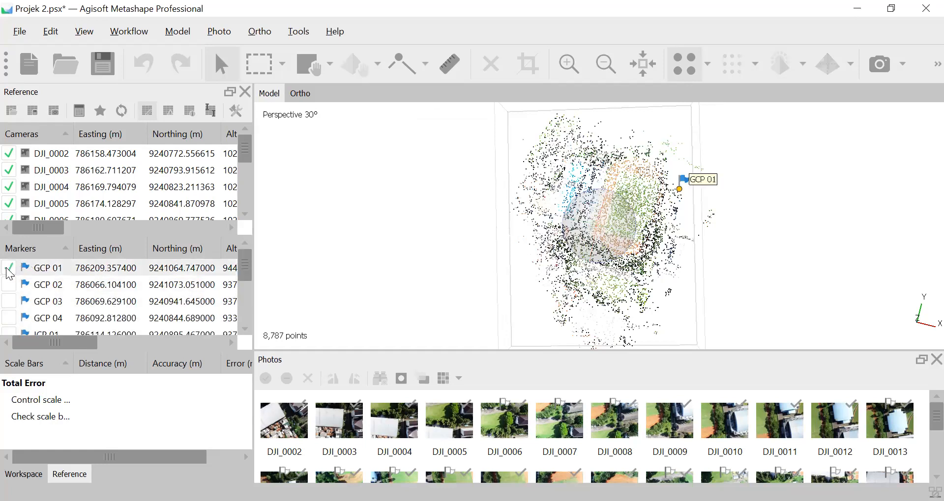
Filter the photos by marker GCP 01 and open photo DJI_0014 at the checkerboard target near the marker
right_click(101, 267)
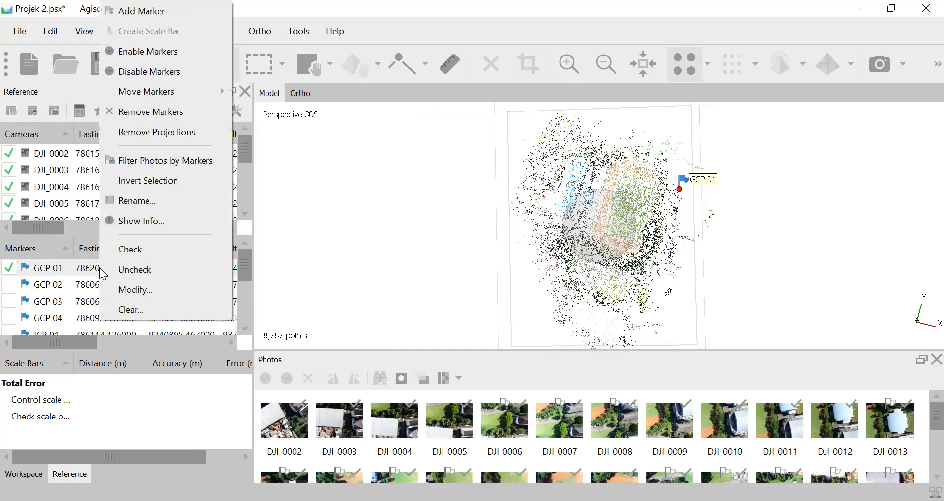
click(200, 160)
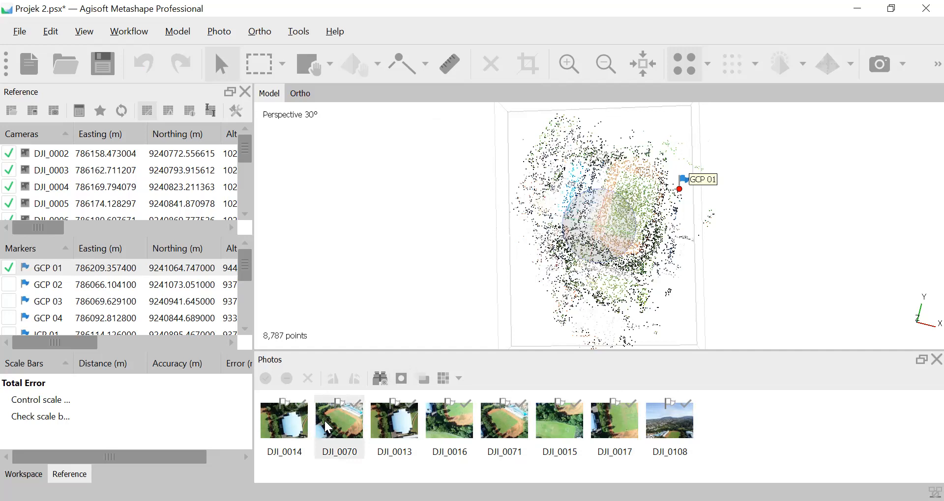
double_click(292, 426)
scroll(618, 223, down, 2)
scroll(618, 222, up, 10)
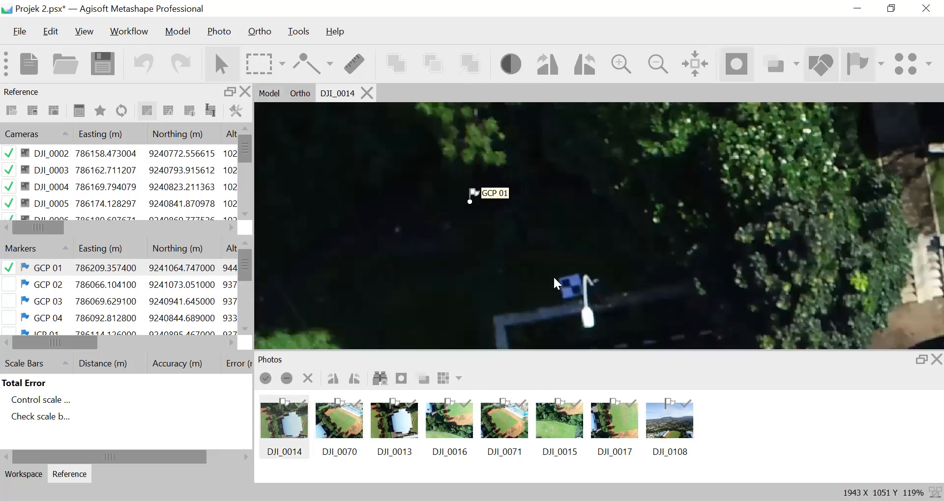
drag(539, 254, 536, 241)
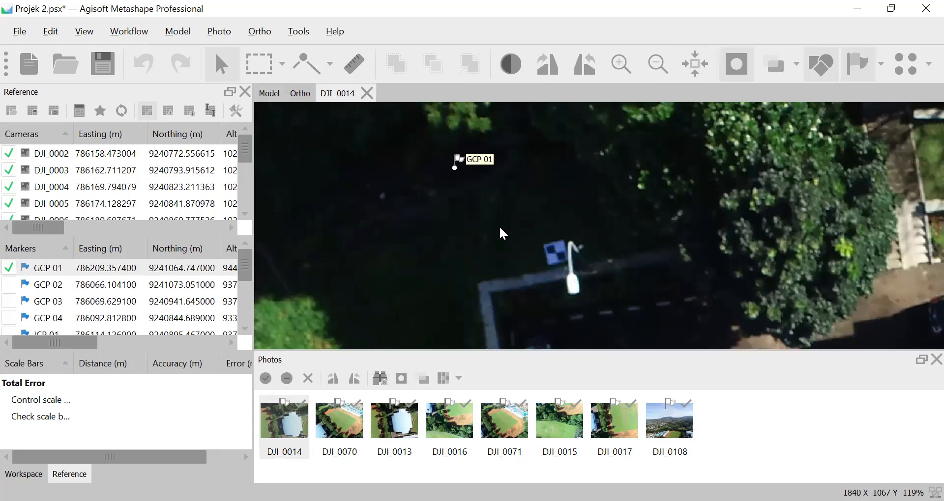
drag(502, 231, 484, 208)
scroll(470, 226, up, 2)
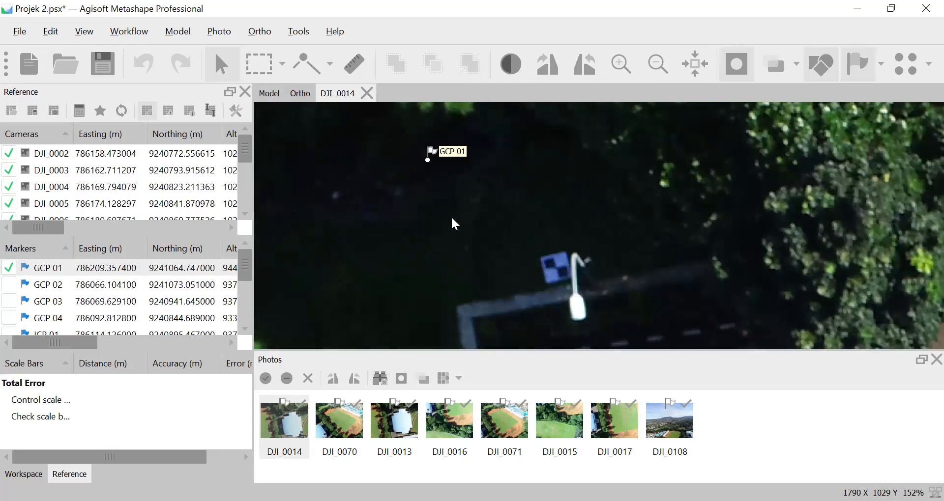
Move the GCP 01 marker onto the centre of the checkerboard target in photo DJI_0014
drag(428, 160, 552, 264)
scroll(554, 274, up, 10)
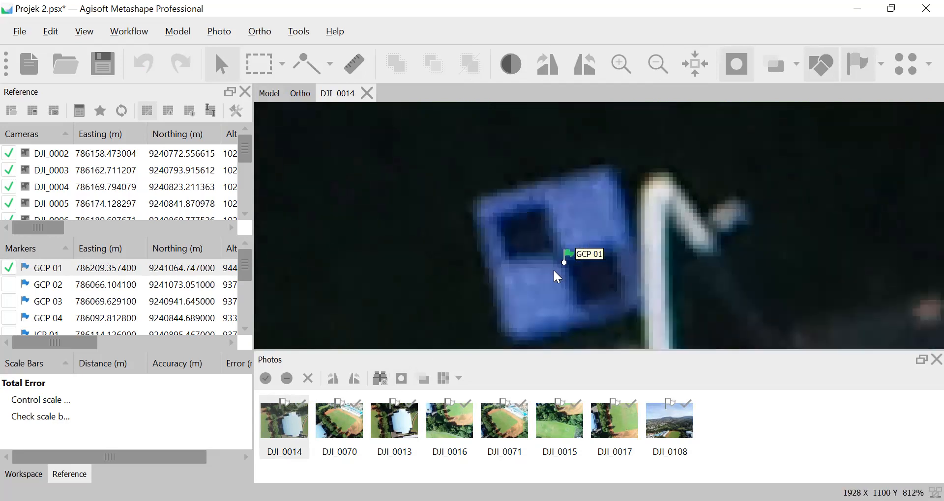
drag(568, 256, 556, 233)
scroll(565, 246, up, 5)
scroll(556, 231, down, 11)
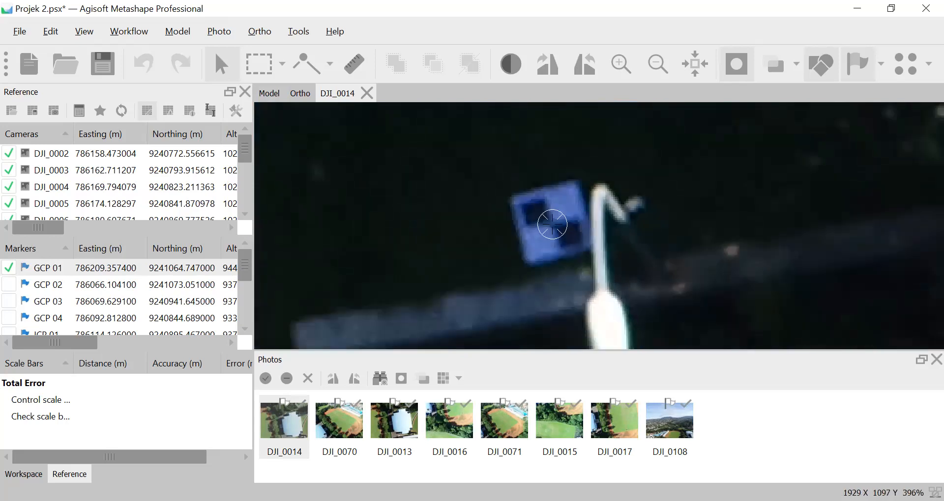
click(552, 225)
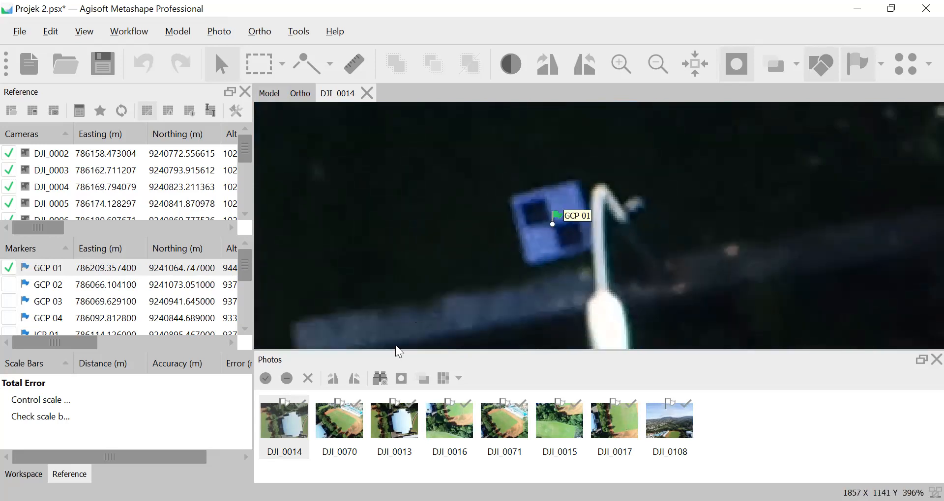
Open photo DJI_0070 and examine it for the GCP 01 target around the sports field and blue-roofed building
double_click(349, 426)
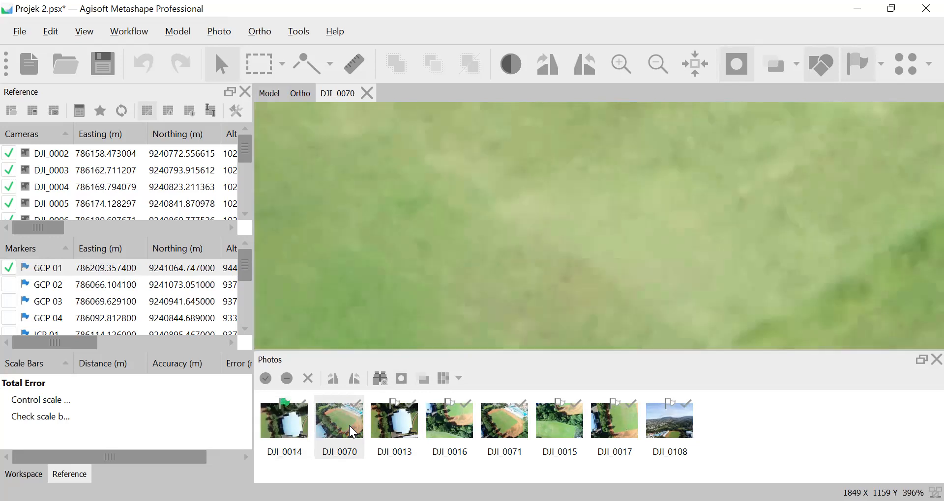
scroll(528, 251, down, 10)
scroll(528, 250, down, 2)
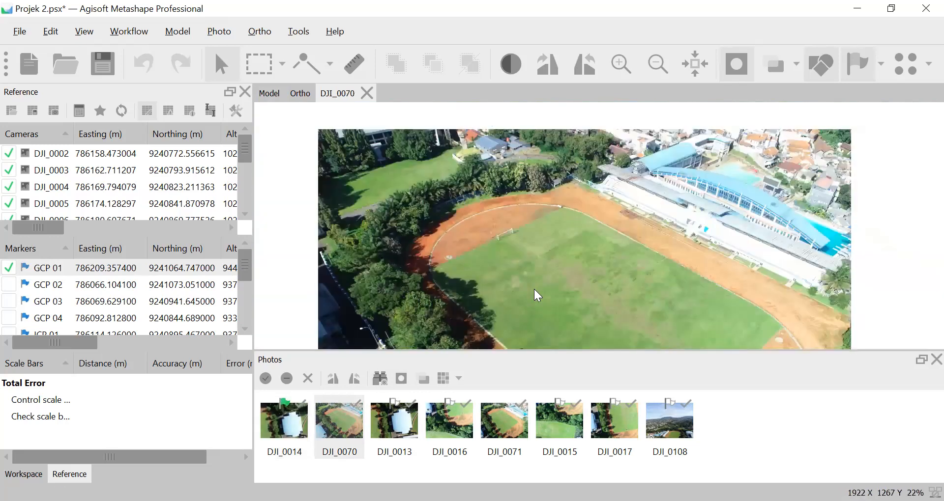
drag(517, 185, 509, 162)
drag(537, 273, 550, 225)
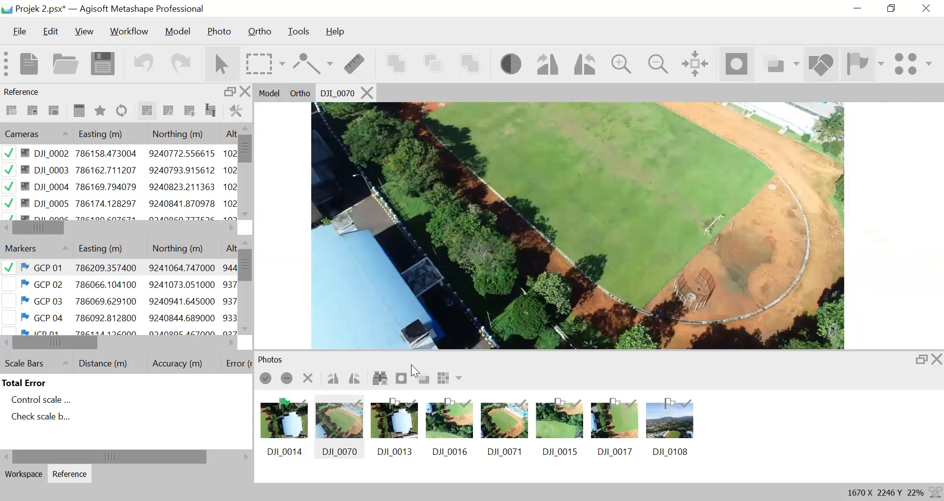
drag(471, 274, 428, 350)
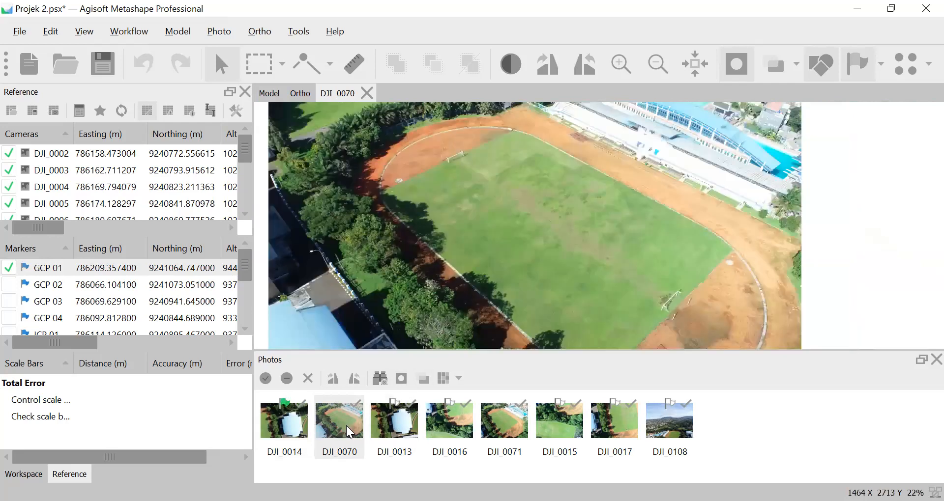
Place the GCP 01 marker on the centre of the checkerboard target in photos DJI_0013 and DJI_0016
double_click(398, 428)
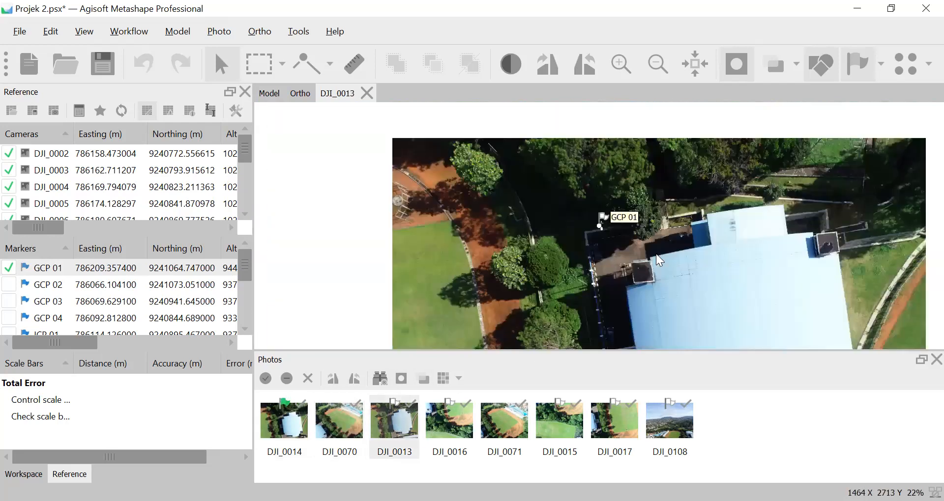
scroll(594, 211, up, 10)
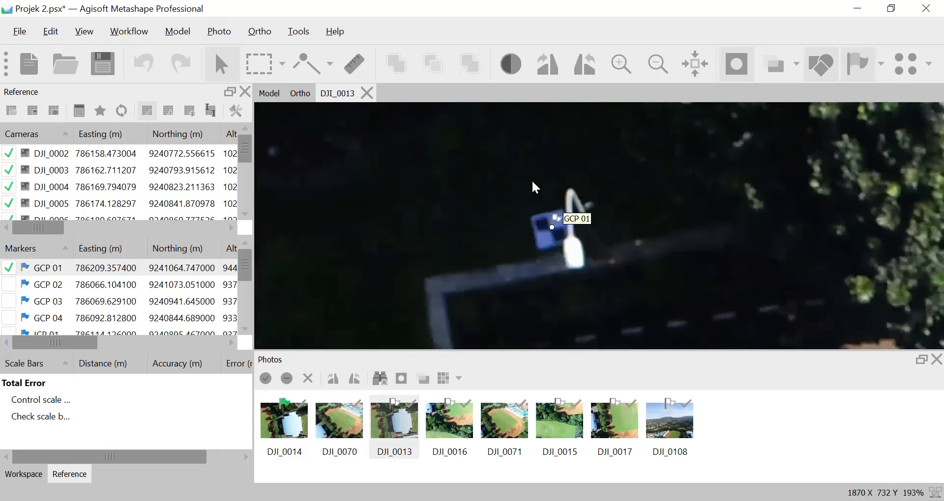
scroll(521, 240, up, 1)
drag(523, 209, 423, 238)
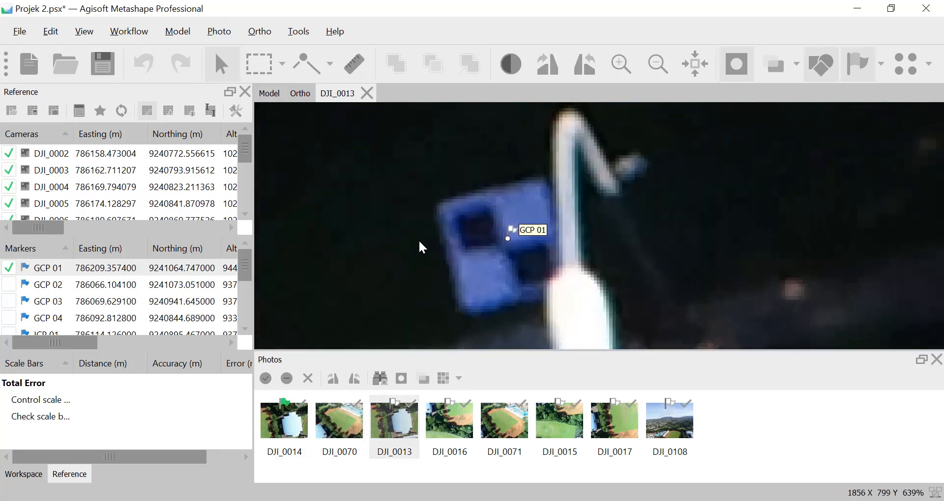
scroll(418, 240, up, 2)
drag(562, 236, 558, 249)
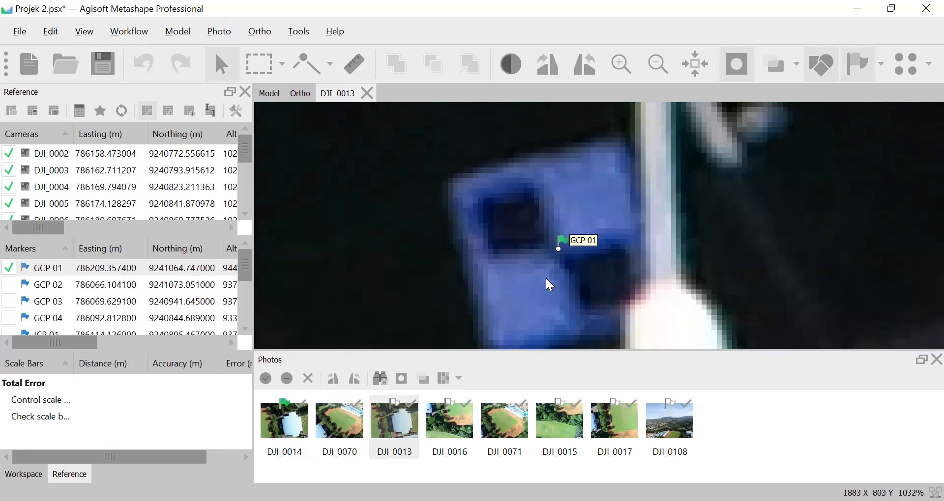
double_click(446, 421)
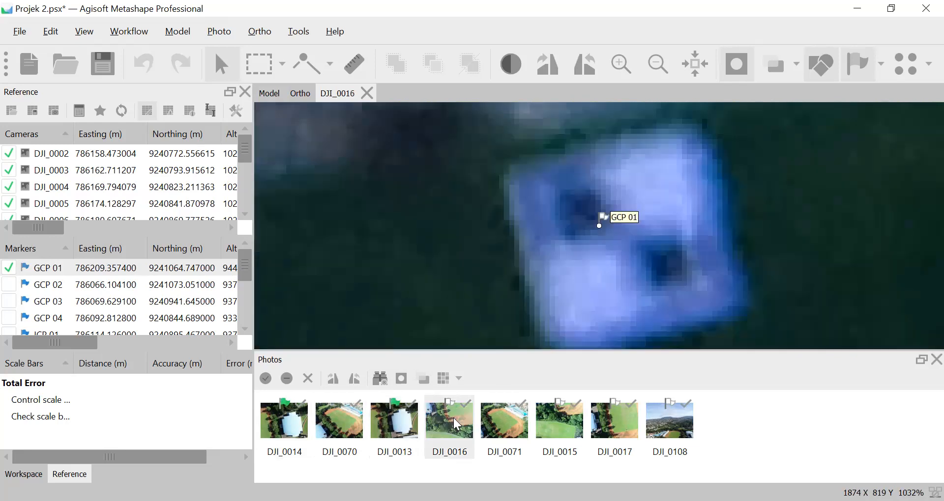
drag(601, 226, 618, 237)
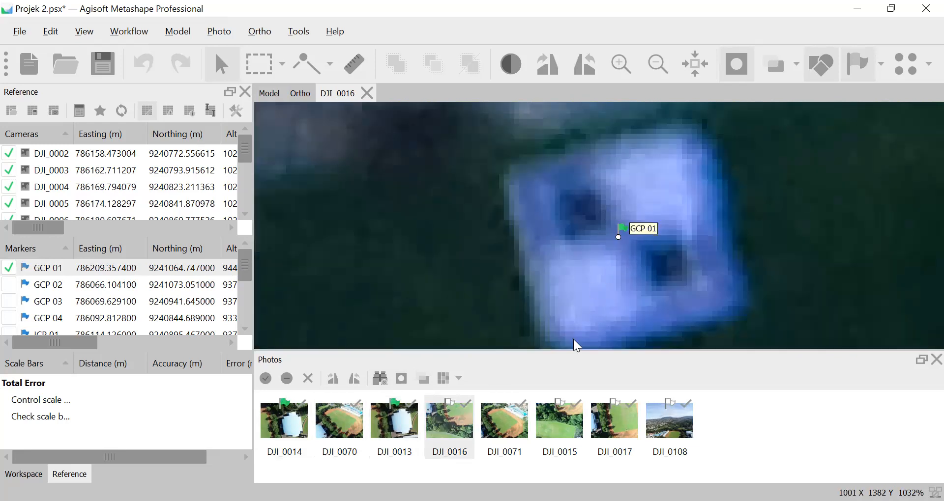
Open photo DJI_0071 and examine the whole image for the GCP 01 target
double_click(506, 429)
scroll(574, 277, down, 10)
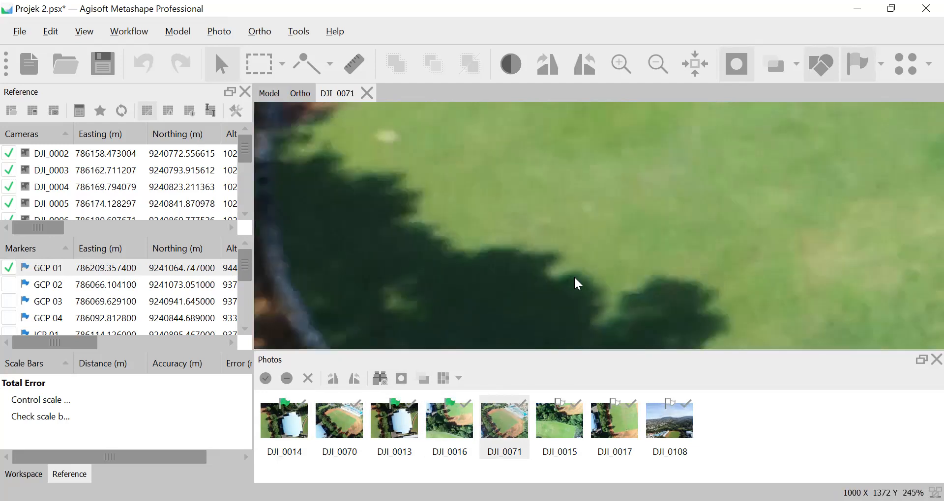
drag(584, 291, 581, 244)
scroll(580, 243, down, 6)
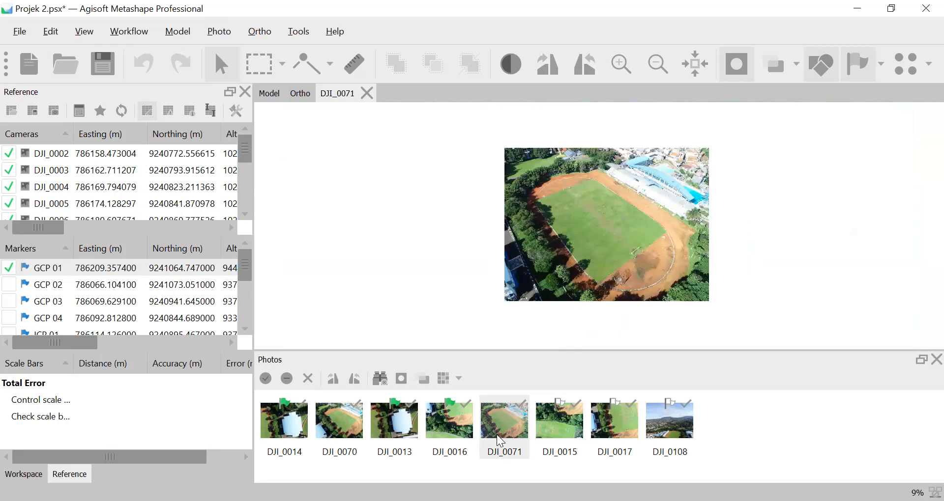
Place the GCP 01 marker on the centre of the partly shaded target in photo DJI_0015
double_click(553, 431)
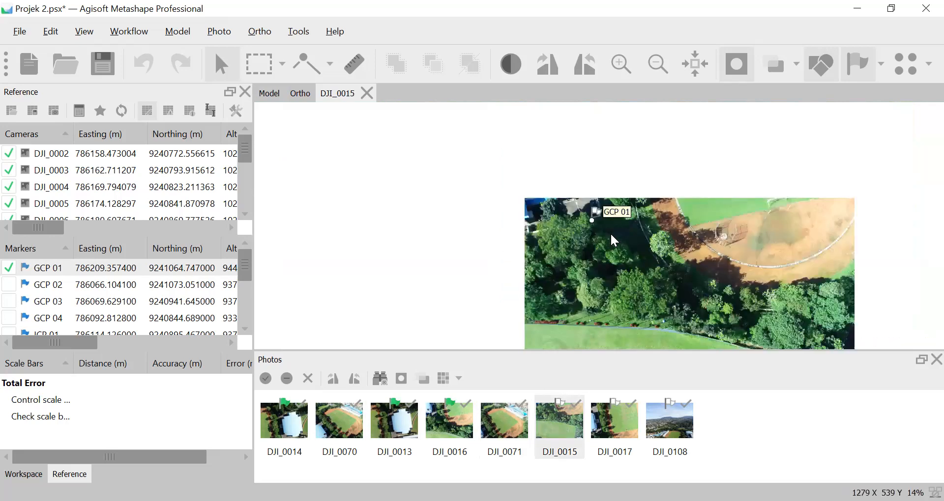
scroll(609, 232, up, 6)
scroll(500, 149, up, 3)
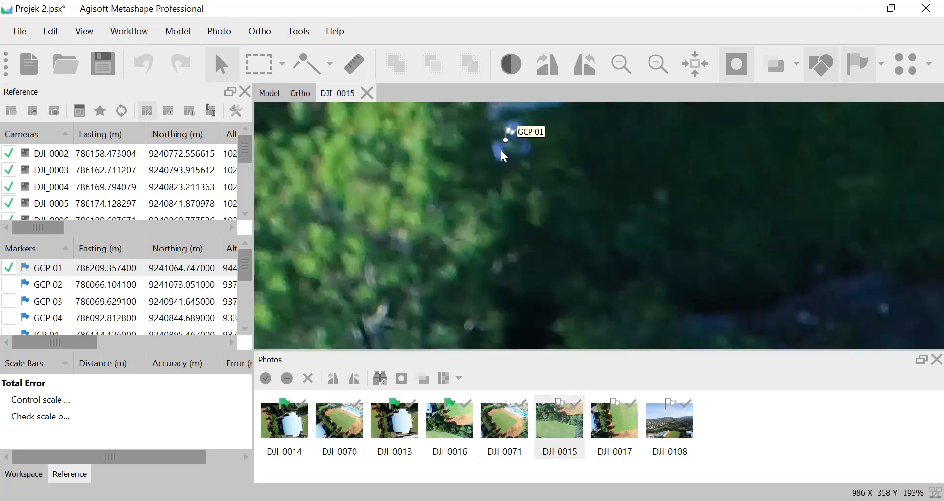
scroll(455, 247, up, 5)
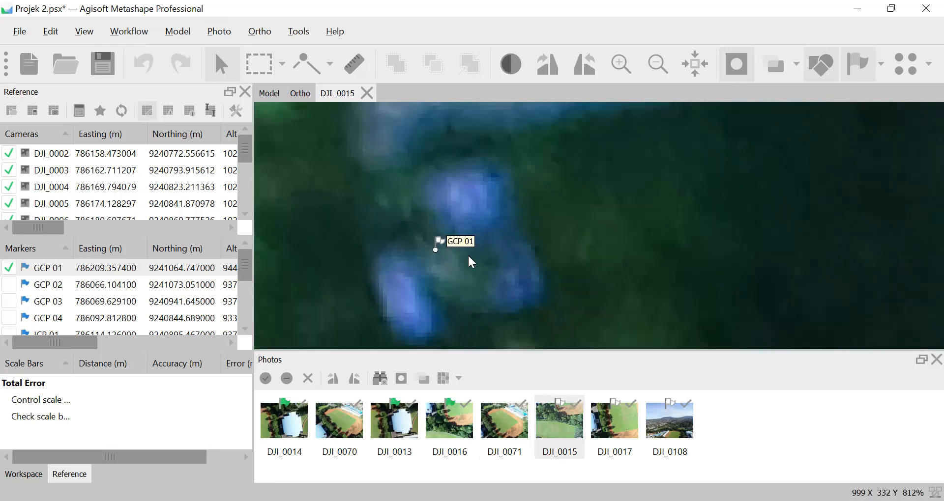
drag(436, 249, 447, 253)
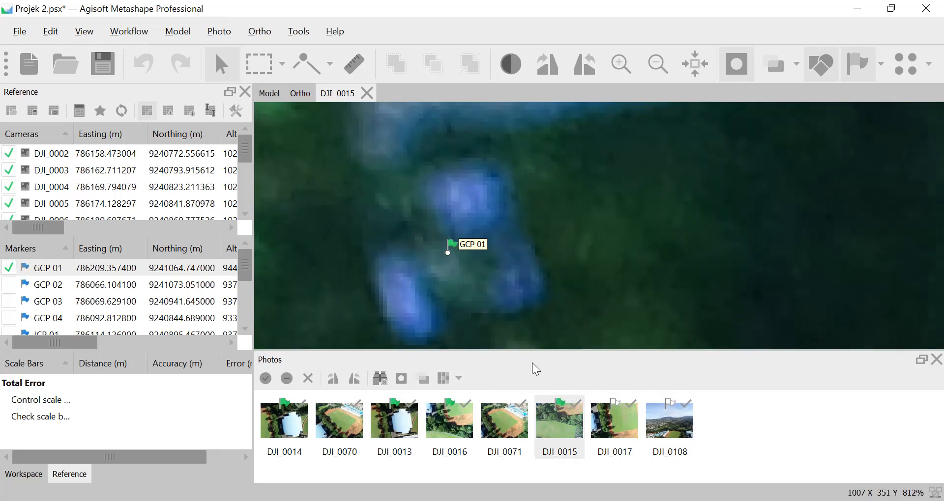
Place the GCP 01 marker on the target's centre in photo DJI_0017 and select photo DJI_0108
double_click(630, 428)
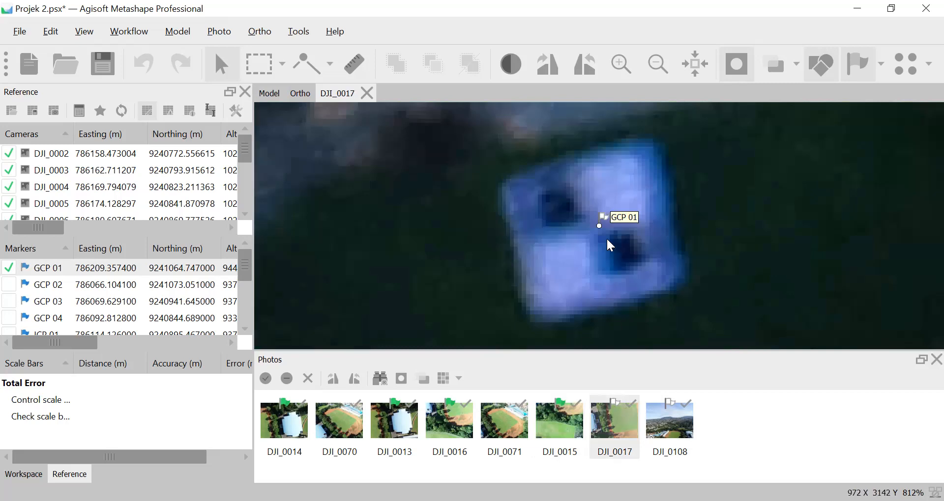
drag(598, 226, 591, 233)
click(673, 427)
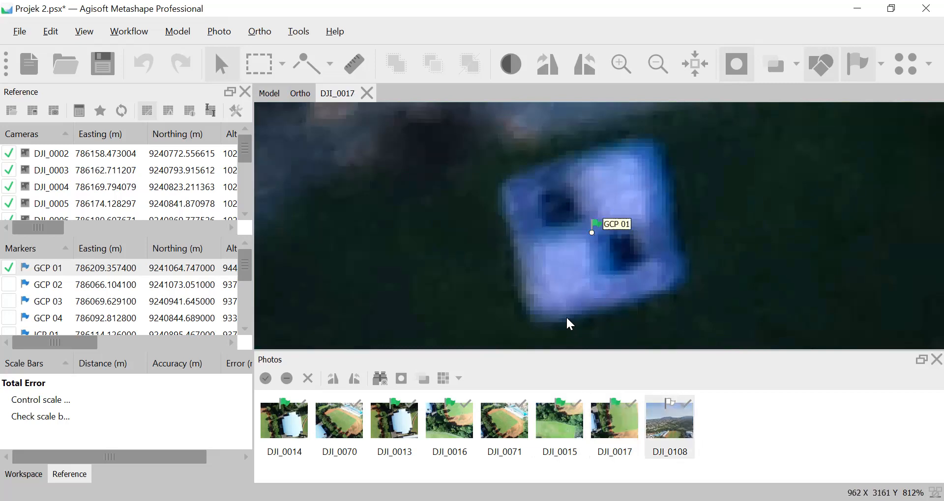
scroll(530, 293, down, 5)
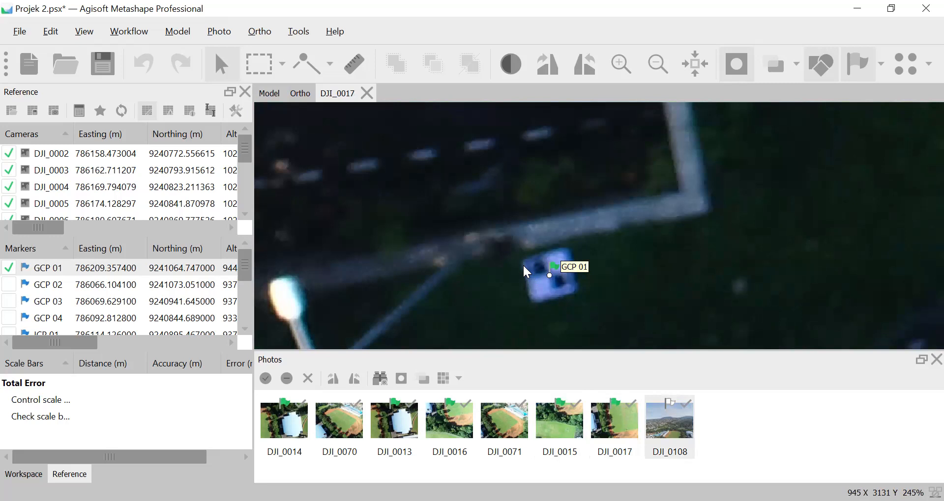
scroll(524, 267, down, 6)
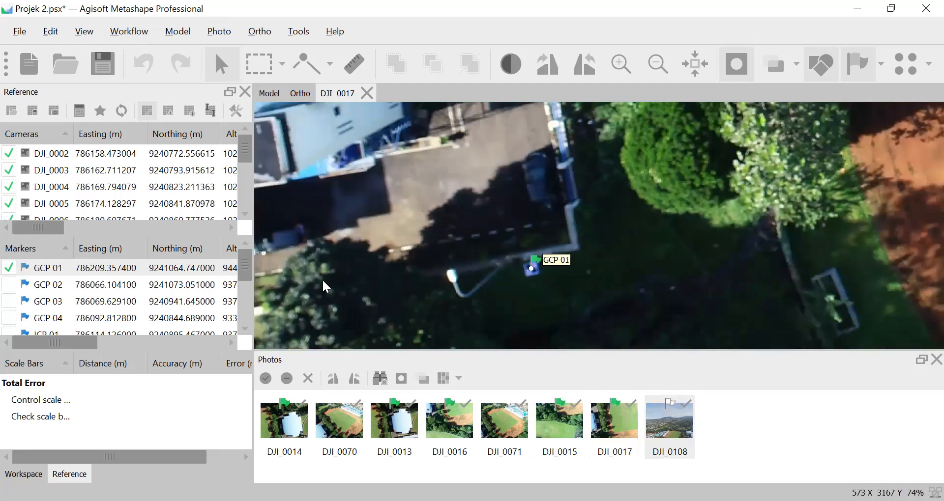
Disable GCP 01 and enable GCP 02 in the reference list, and filter the photos by marker GCP 02
click(8, 268)
click(9, 268)
click(9, 285)
click(9, 268)
right_click(60, 288)
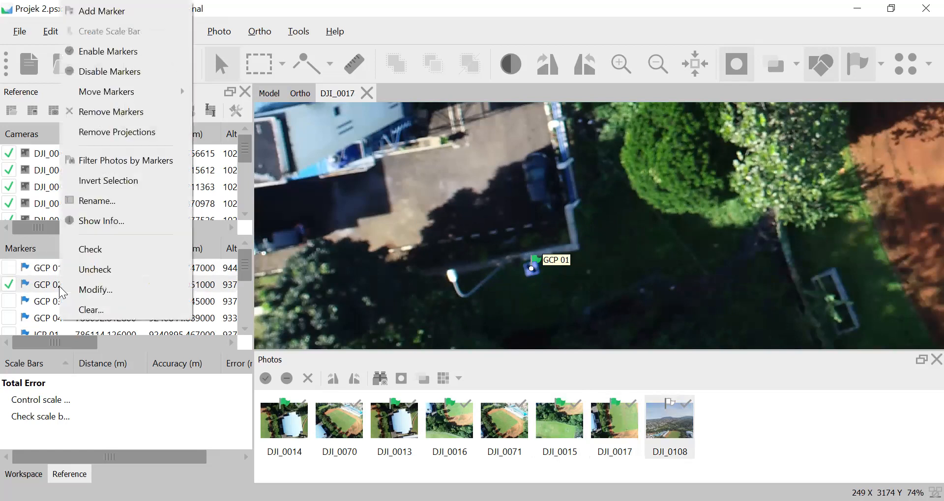
click(171, 161)
scroll(574, 431, down, 5)
scroll(574, 431, up, 5)
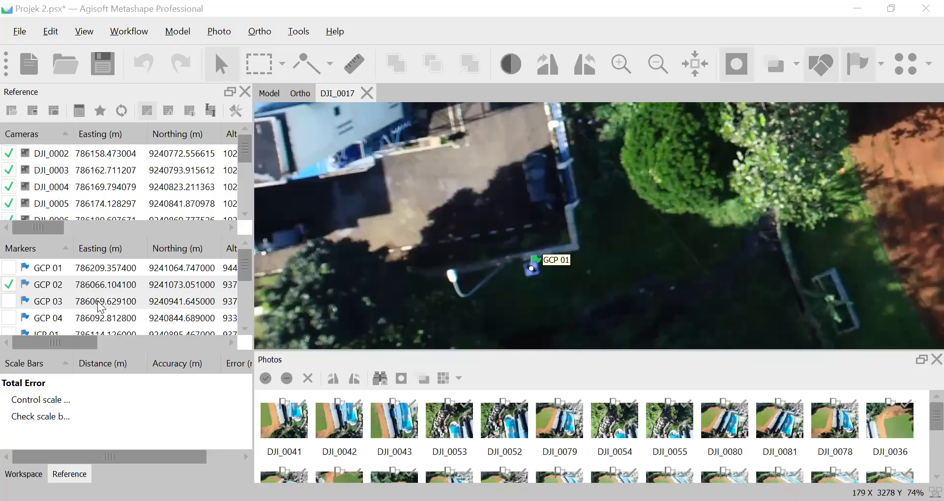
Open photo DJI_0041 and place the GCP 02 marker on the centre of the round target on the road
double_click(293, 432)
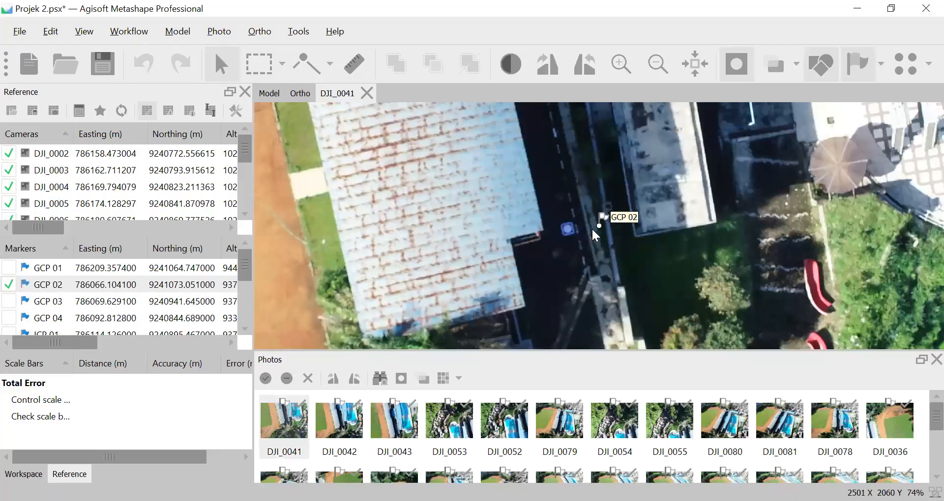
scroll(591, 228, down, 2)
scroll(592, 228, up, 9)
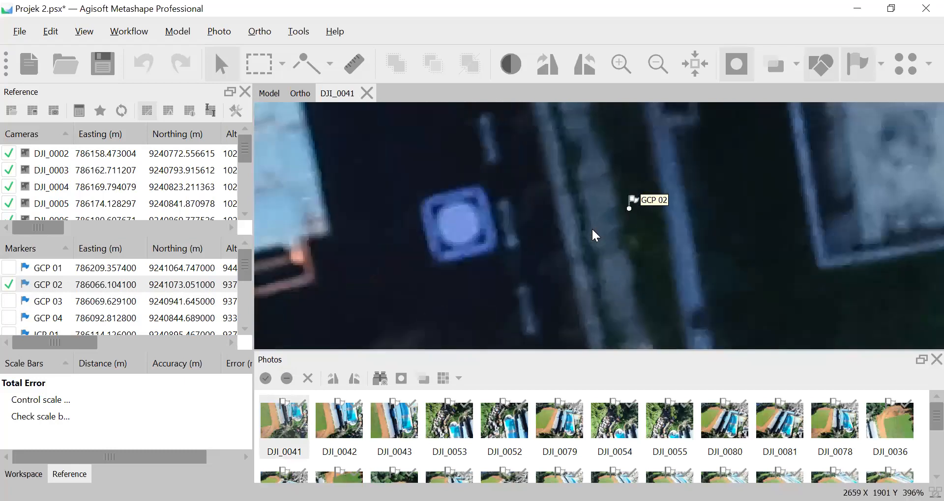
drag(555, 226, 577, 246)
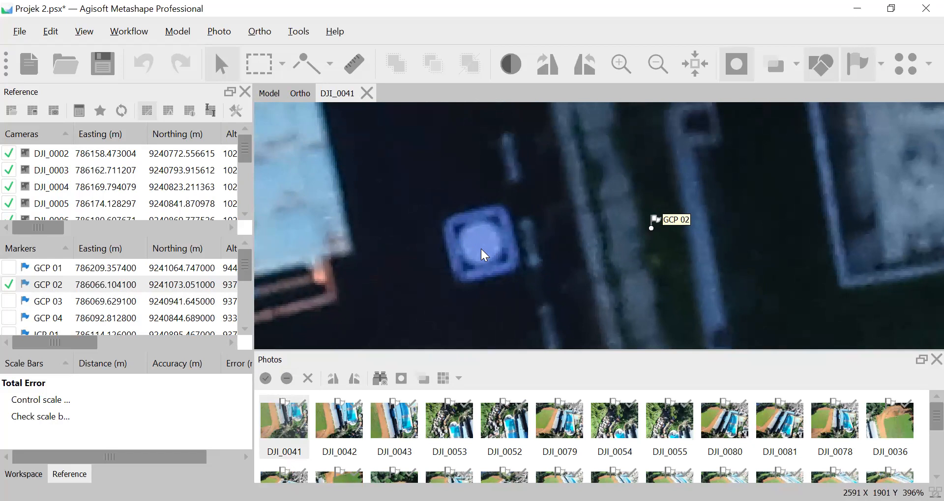
scroll(497, 264, up, 3)
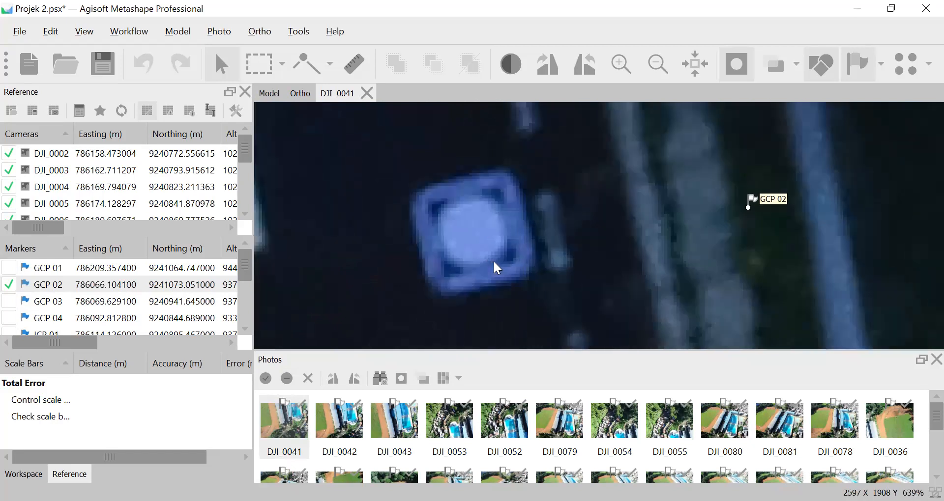
drag(747, 205, 471, 231)
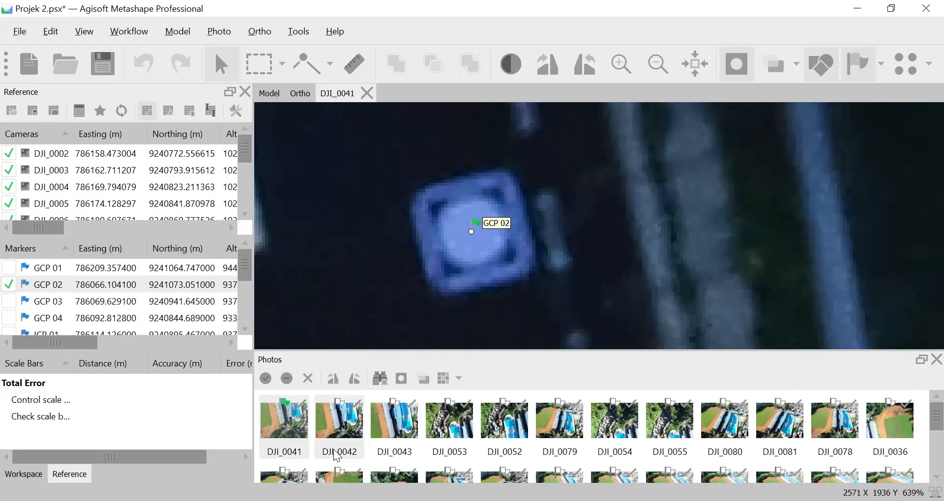
Open photo DJI_0042 and place the GCP 02 marker on the centre of the round target
double_click(336, 429)
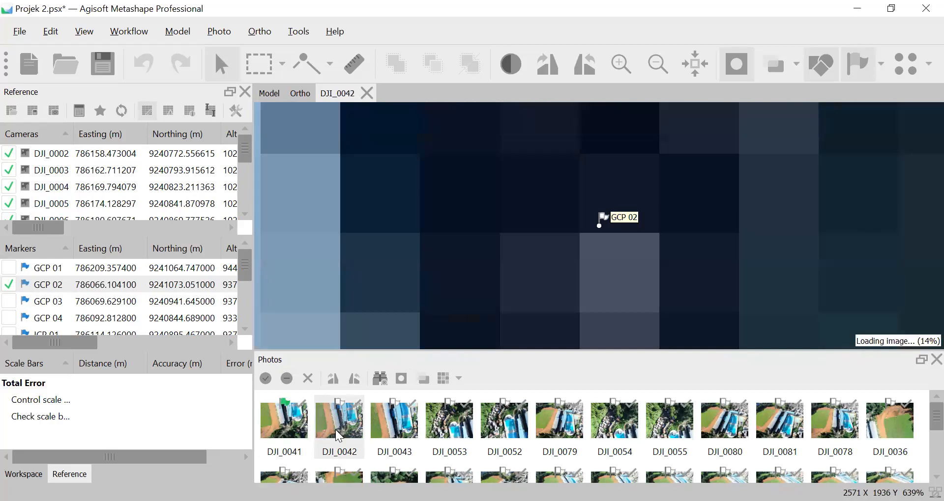
drag(486, 251, 412, 183)
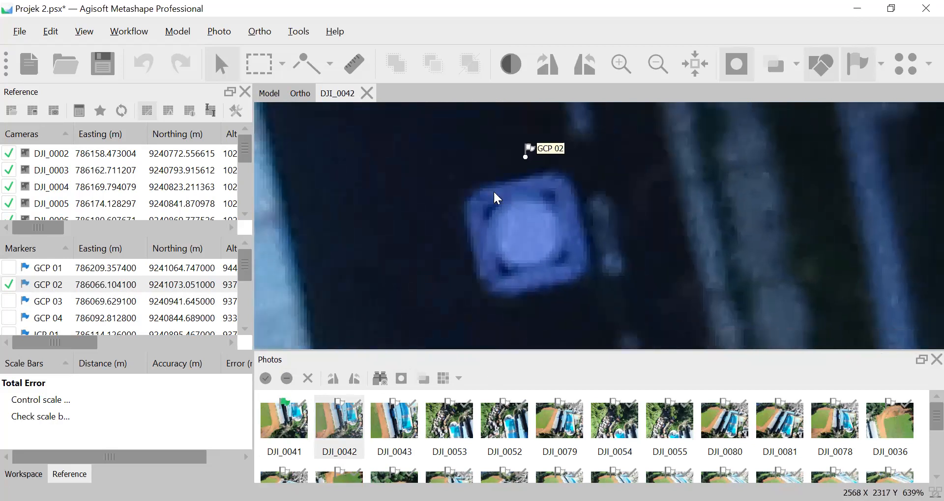
drag(524, 162, 514, 252)
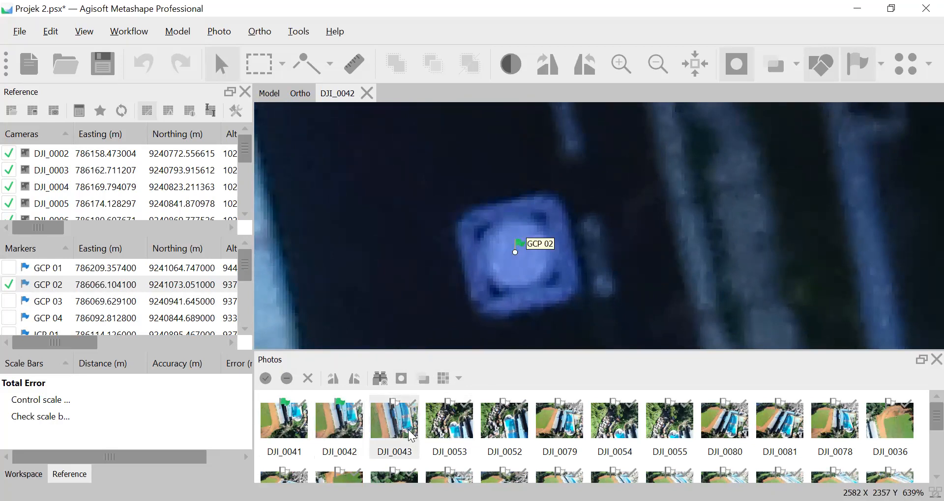
Place the GCP 02 marker on the target's centre in photos DJI_0043 and DJI_0053
key(Page_Down)
drag(598, 226, 600, 235)
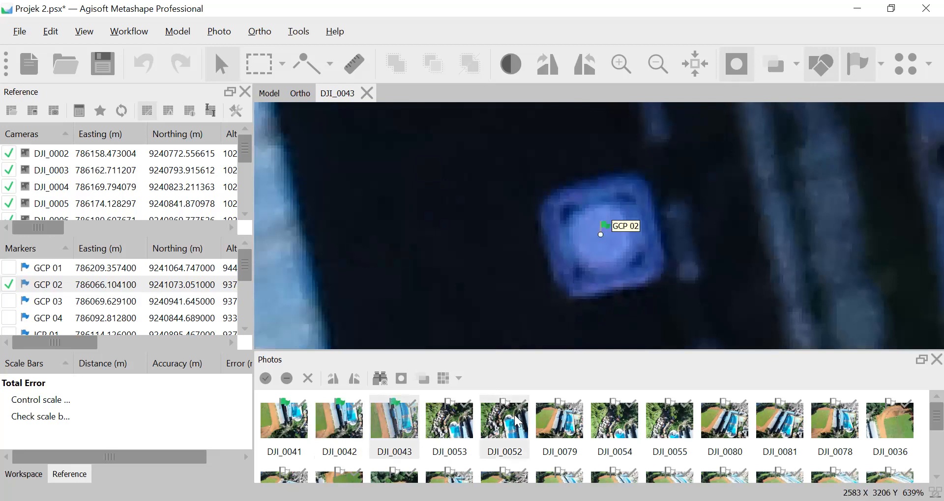
click(463, 436)
double_click(462, 433)
drag(599, 224, 606, 233)
Place the GCP 02 marker on the target's centre in photos DJI_0079 and DJI_0054
double_click(557, 434)
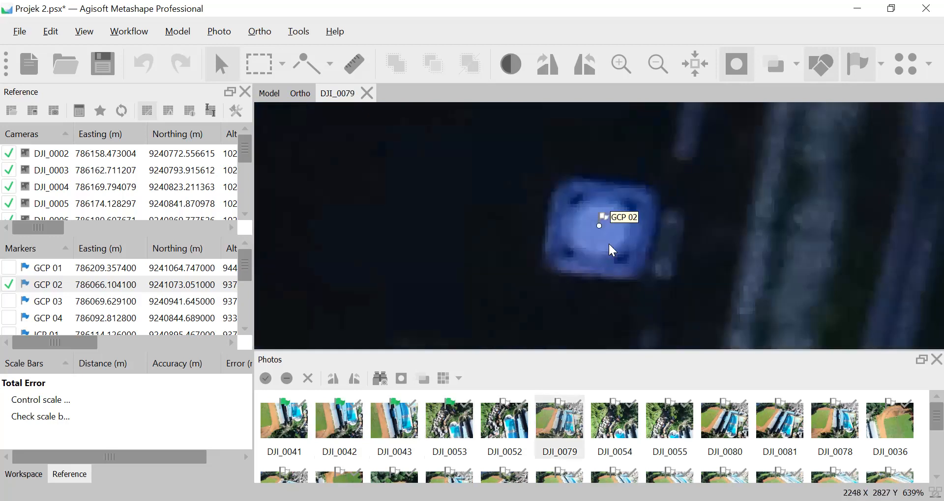
drag(598, 225, 599, 227)
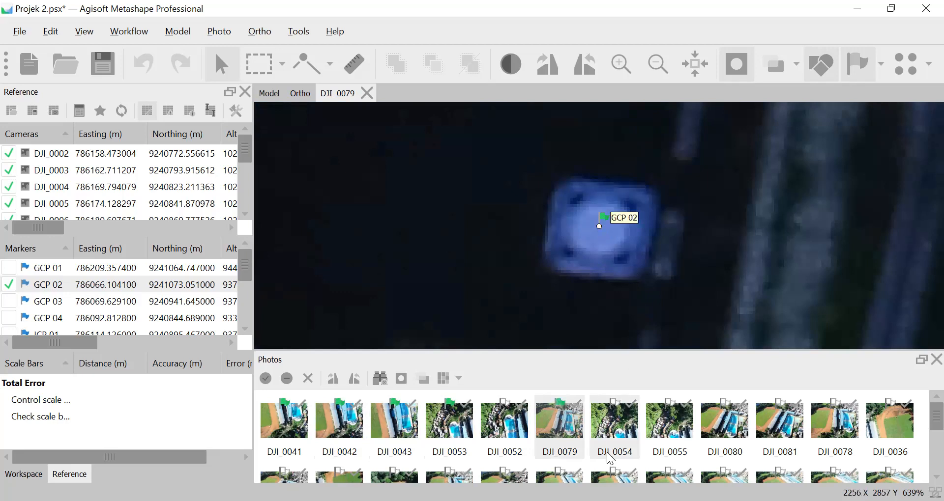
double_click(611, 430)
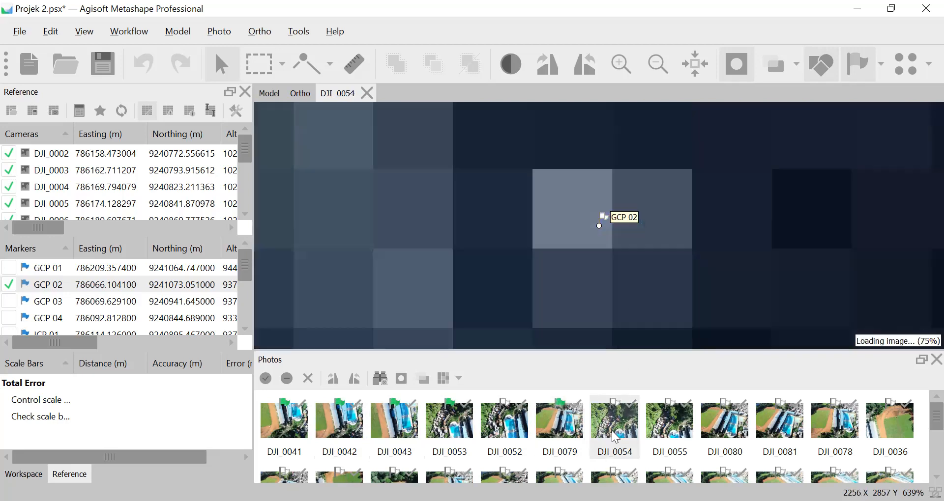
drag(600, 225, 599, 227)
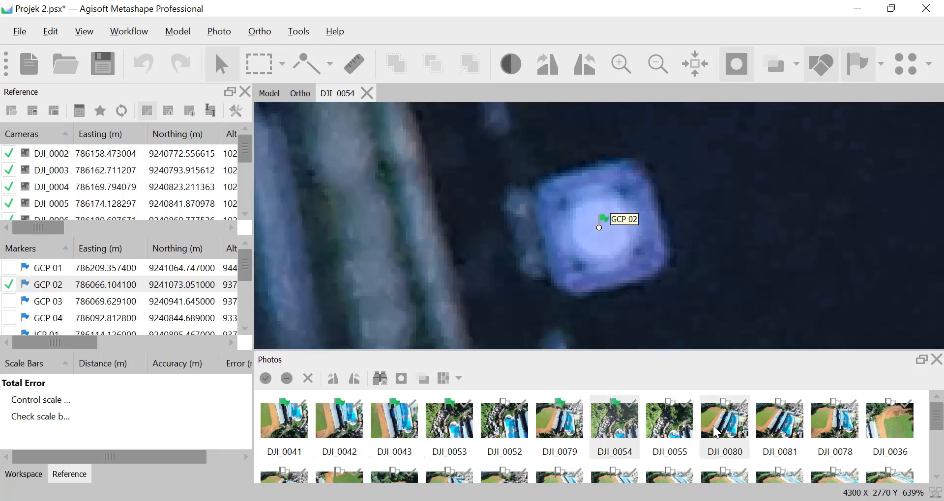
Look through further photos for a clear view of the GCP 02 target and place the marker on its centre in DJI_0055
scroll(703, 445, down, 2)
double_click(603, 462)
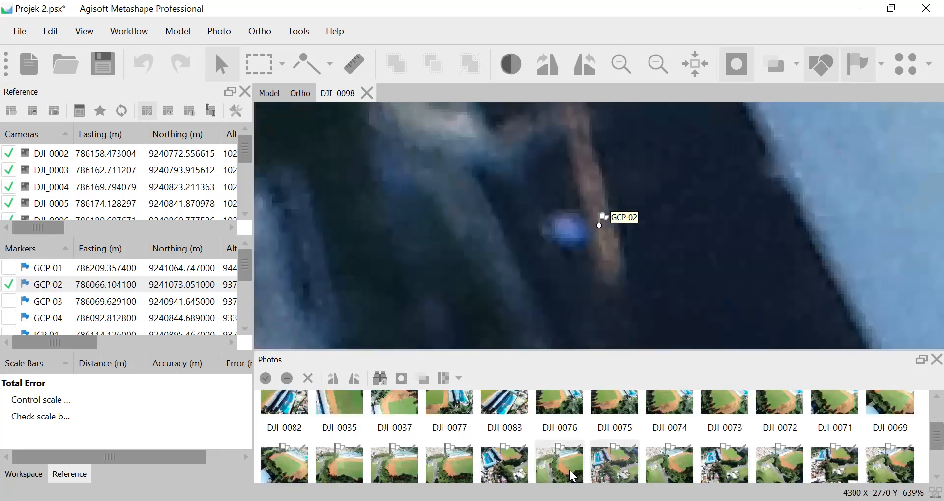
double_click(505, 462)
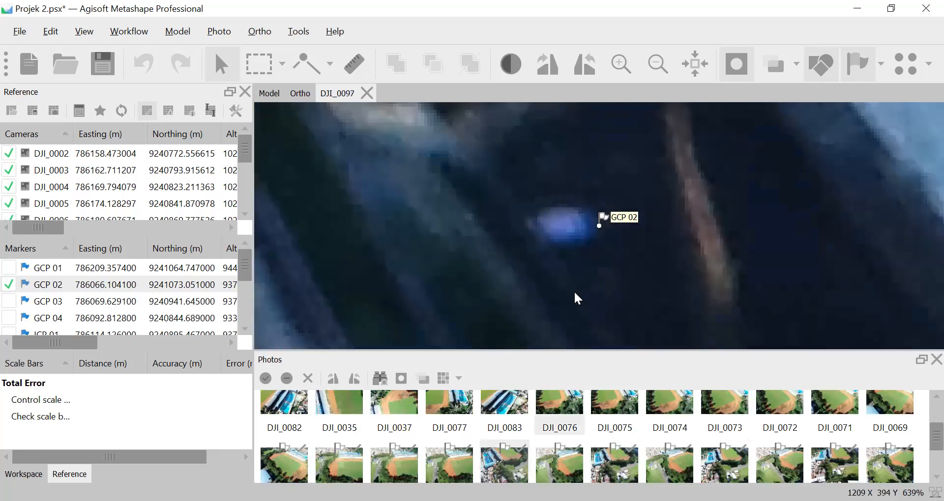
double_click(447, 458)
scroll(686, 455, up, 2)
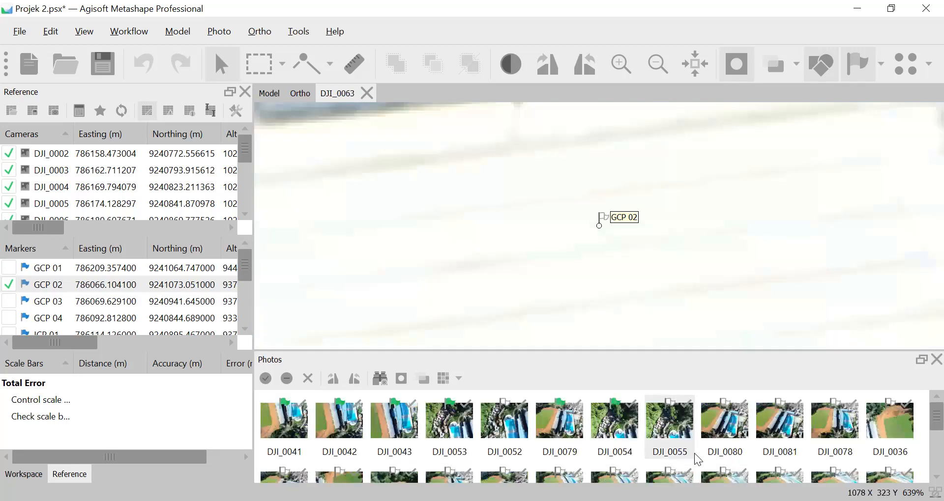
double_click(728, 430)
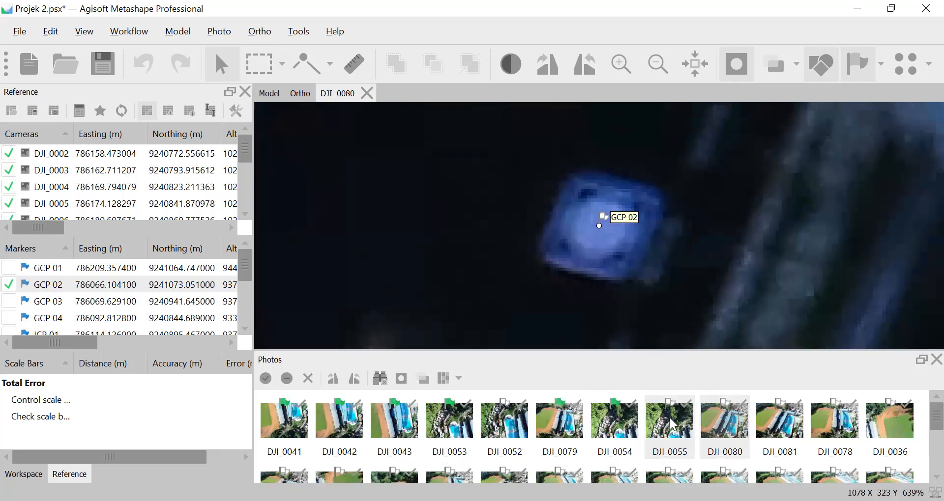
double_click(671, 421)
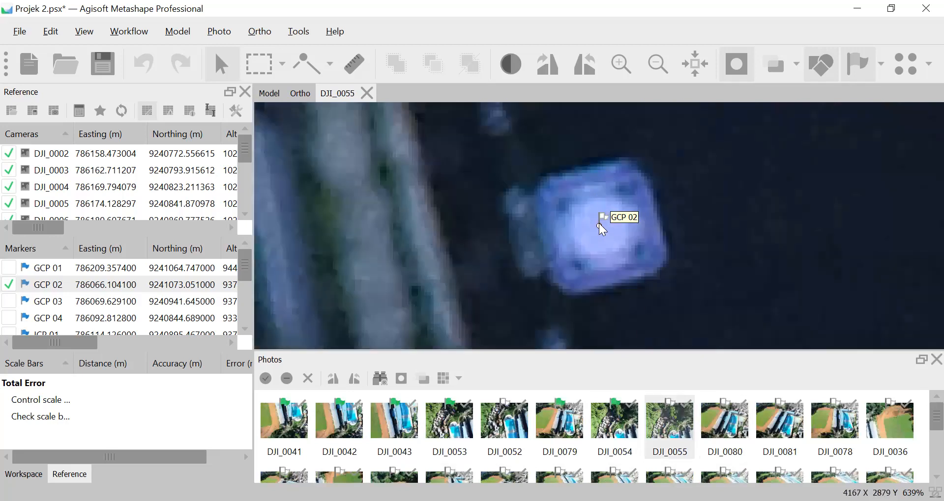
drag(599, 225, 600, 227)
Disable GCP 02 and enable GCP 03 in the reference list, and filter the photos by marker GCP 03
click(8, 285)
right_click(43, 301)
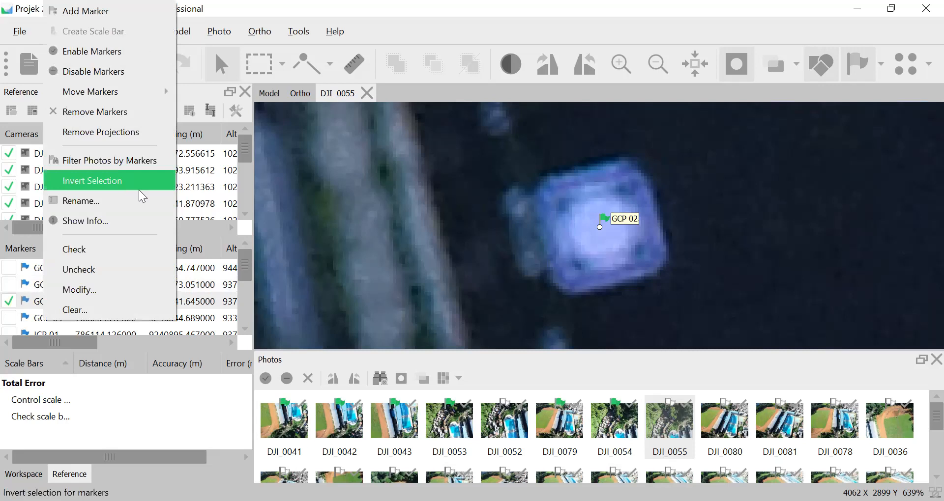
click(142, 161)
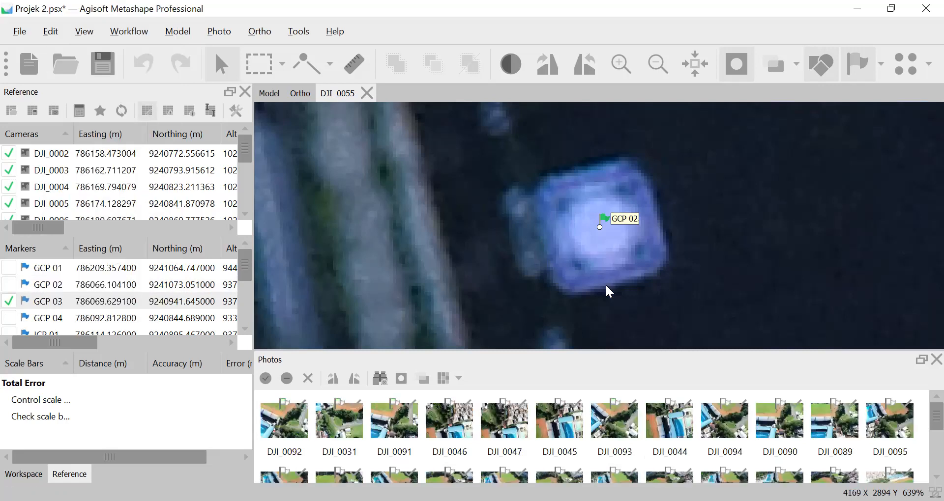
Examine photos DJI_0092, DJI_0091 and DJI_0047 around the GCP 03 marker to look for its ground target
double_click(290, 432)
scroll(637, 253, down, 3)
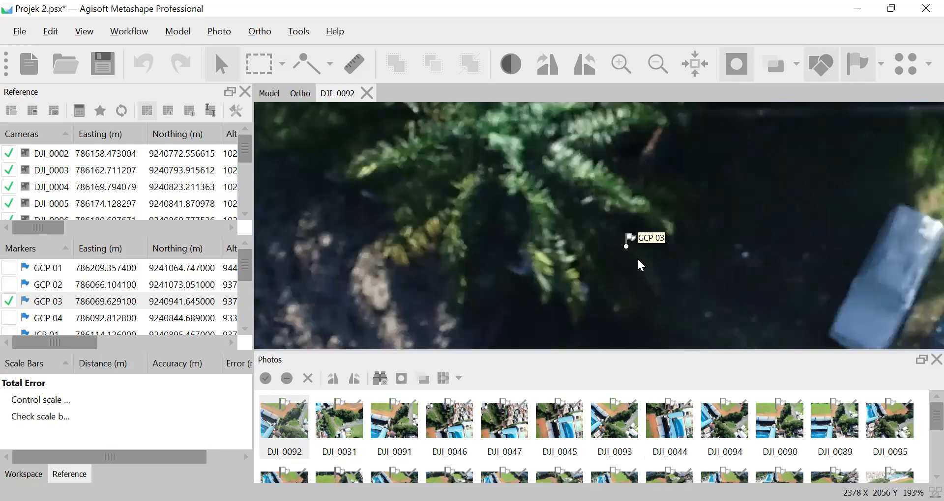
scroll(637, 261, down, 2)
scroll(672, 295, up, 4)
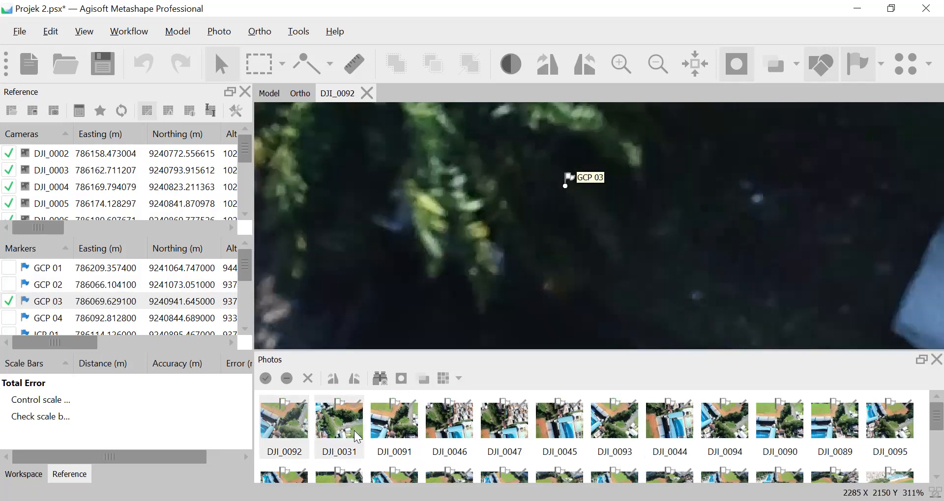
double_click(393, 430)
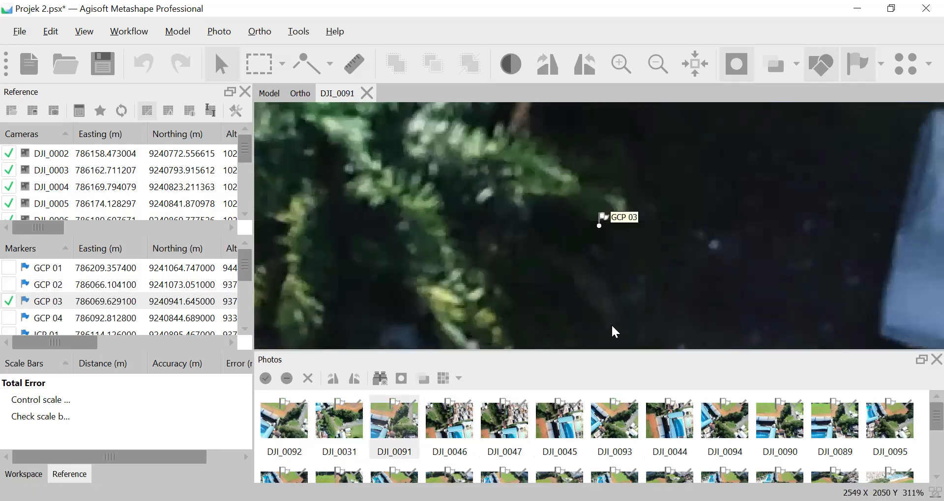
scroll(625, 231, down, 2)
scroll(625, 231, up, 3)
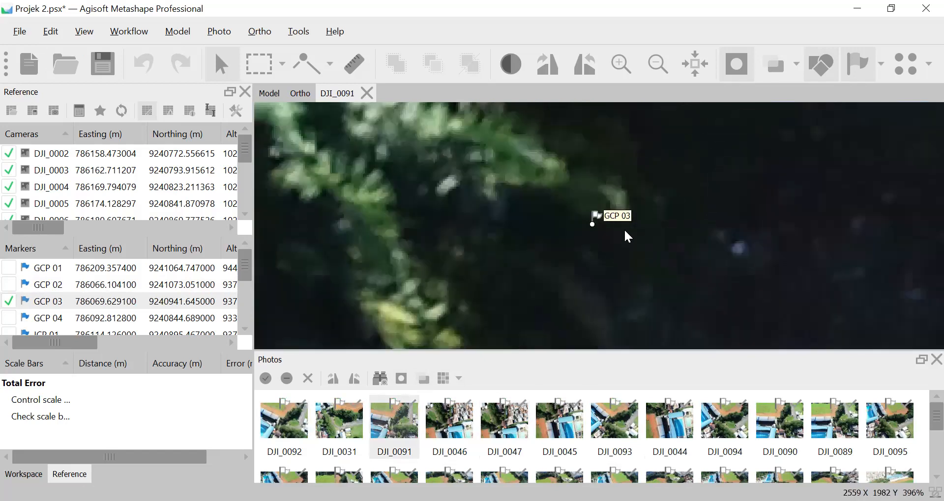
double_click(504, 421)
scroll(576, 254, down, 6)
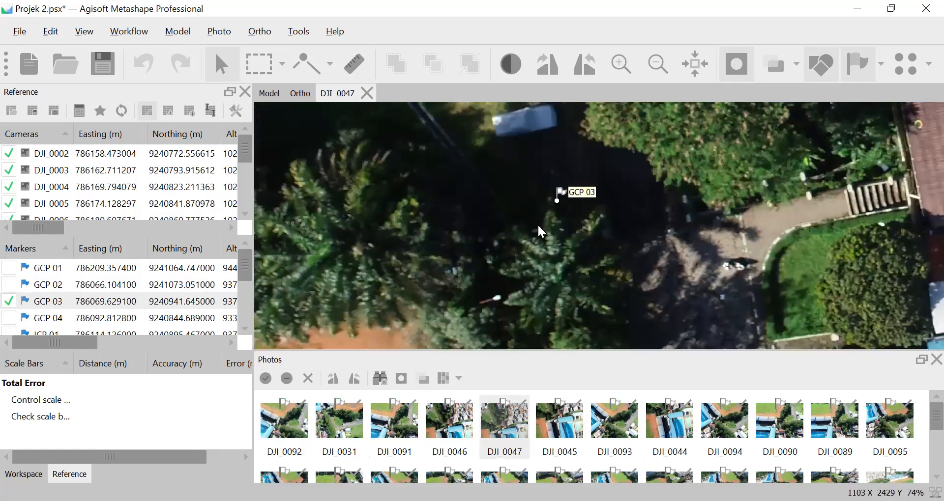
scroll(566, 213, up, 8)
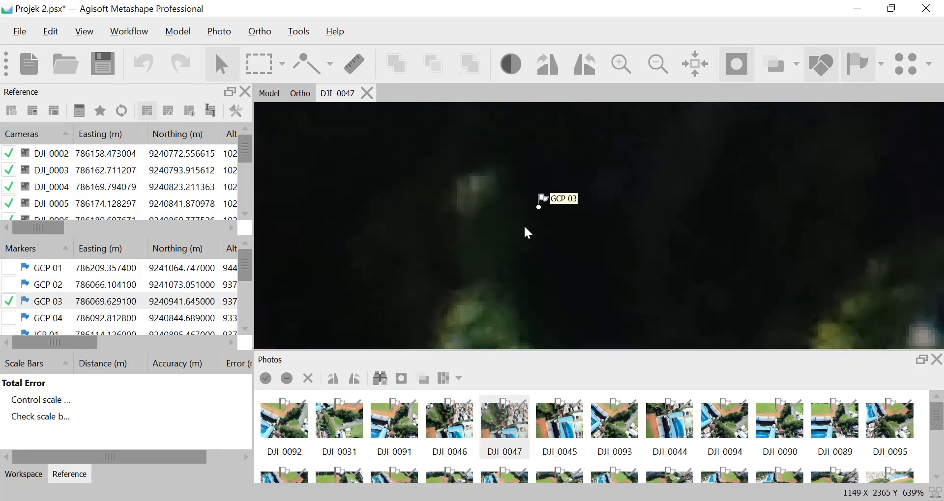
scroll(523, 225, down, 4)
mouse_move(495, 247)
mouse_down()
mouse_move(547, 310)
mouse_move(521, 231)
mouse_up()
Recheck the shaded ground near the trees around GCP 03 in photos DJI_0091, DJI_0092, DJI_0031 and DJI_0047 for its target
double_click(396, 424)
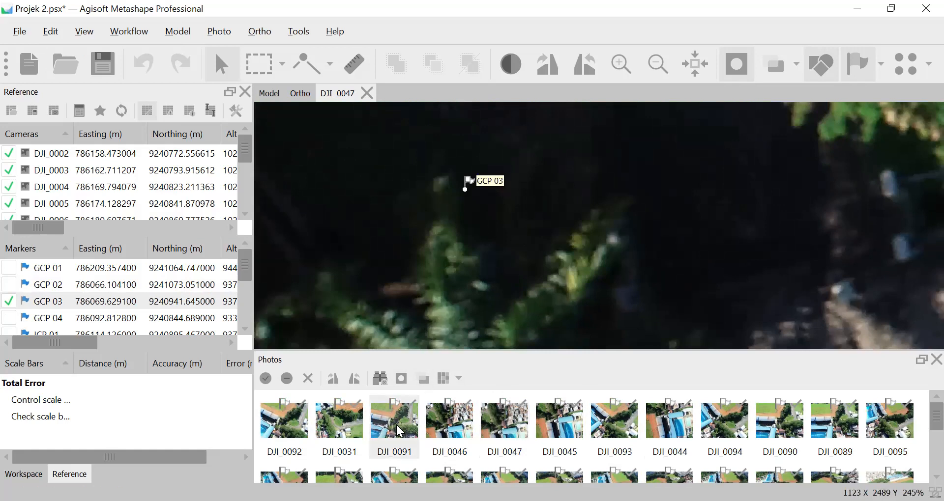
drag(627, 263, 537, 190)
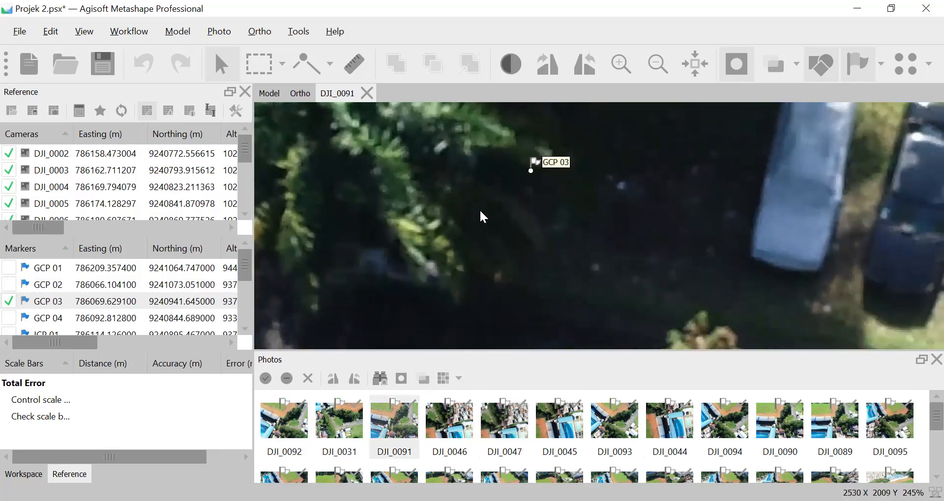
scroll(360, 270, up, 4)
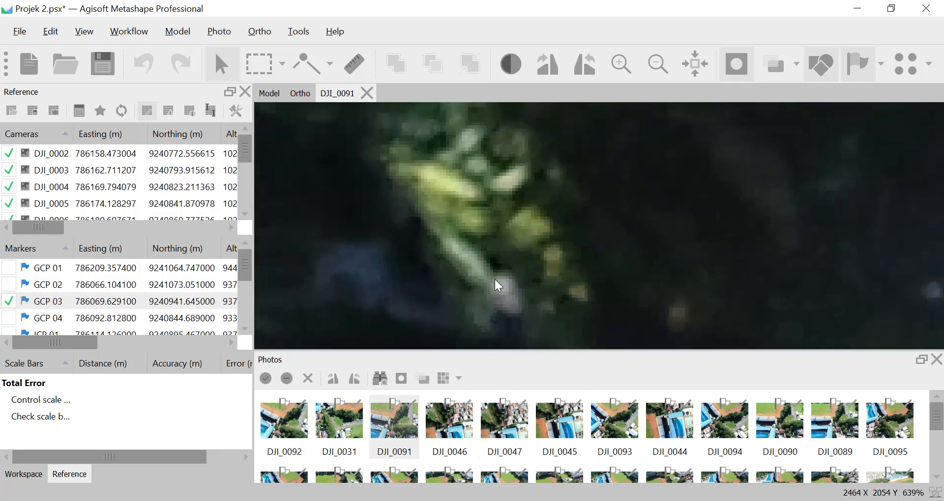
double_click(286, 427)
double_click(325, 431)
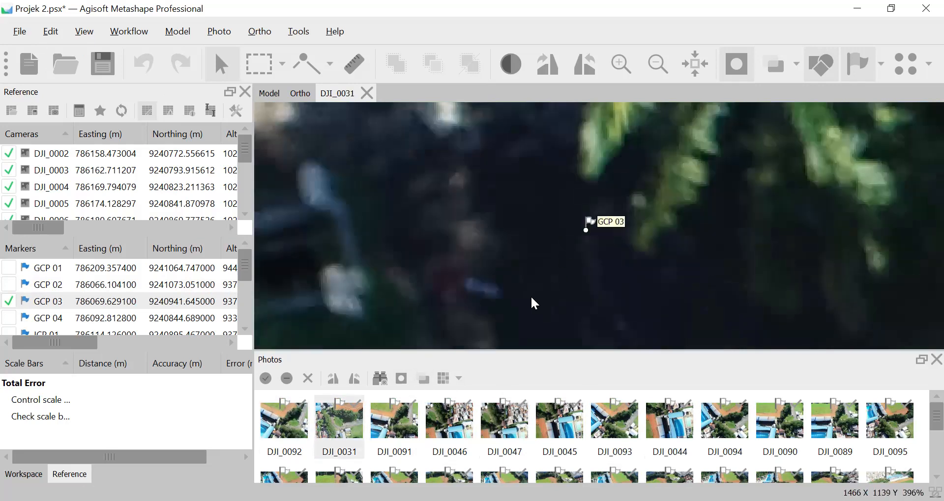
scroll(495, 284, down, 2)
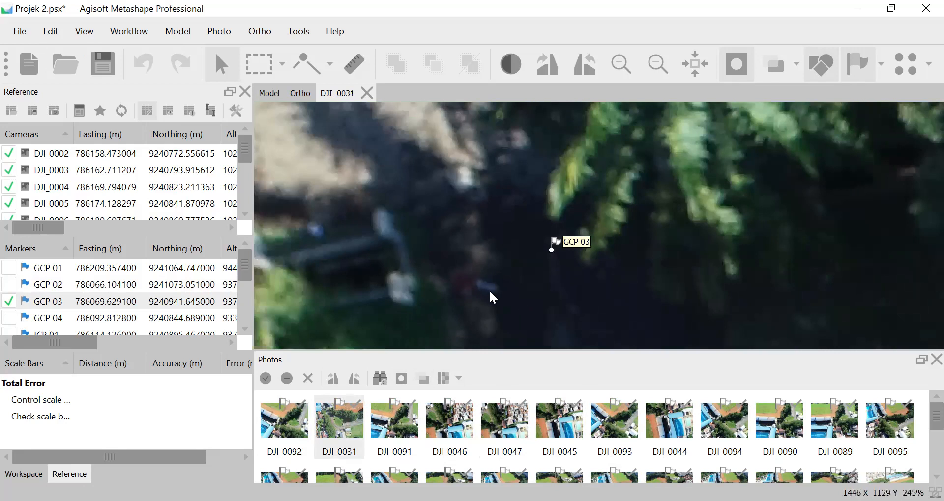
double_click(384, 433)
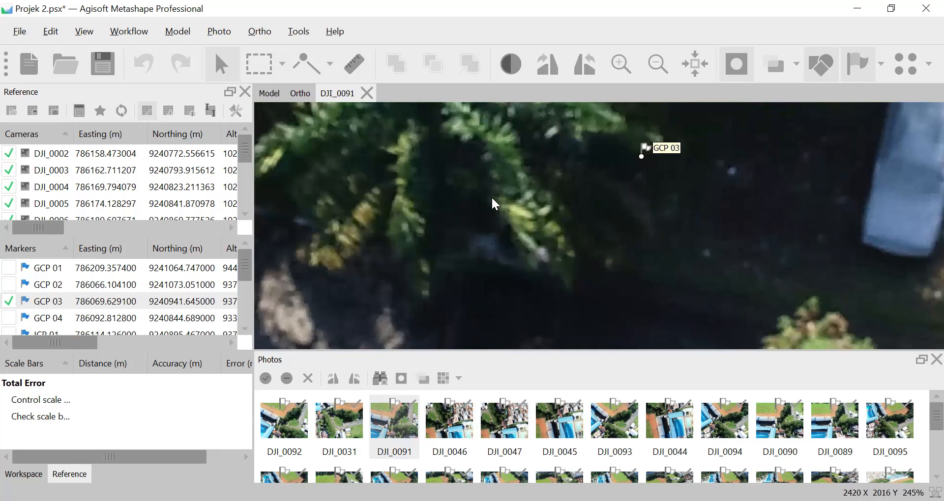
scroll(473, 241, up, 3)
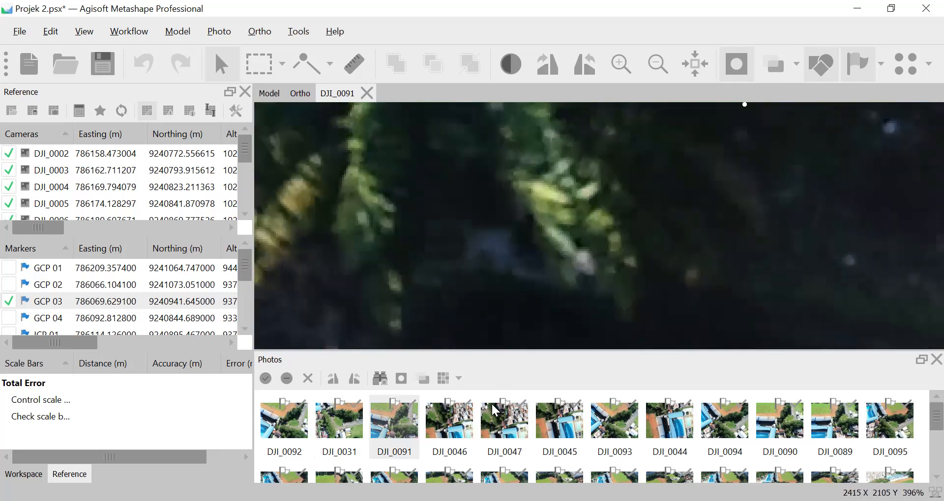
double_click(496, 429)
scroll(558, 232, down, 8)
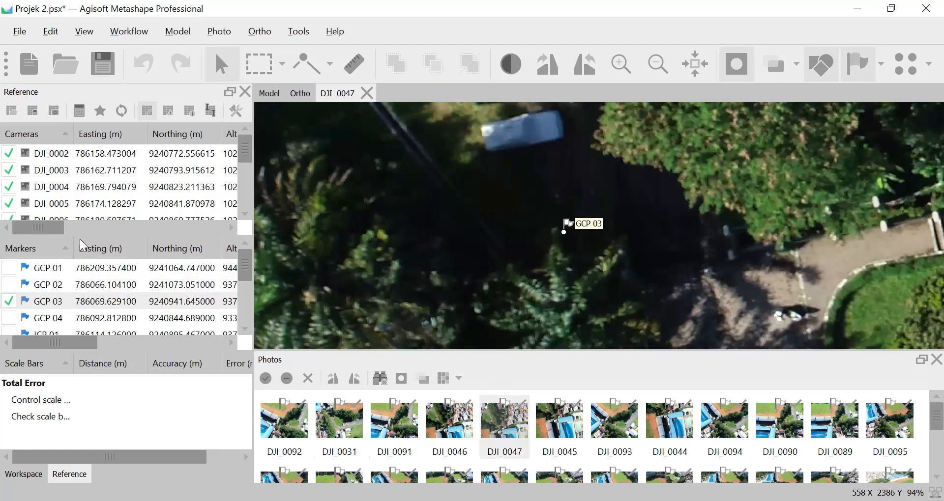
drag(434, 268, 449, 250)
Disable GCP 03 and enable GCP 04 in the reference list, and filter the photos by marker GCP 04
click(9, 301)
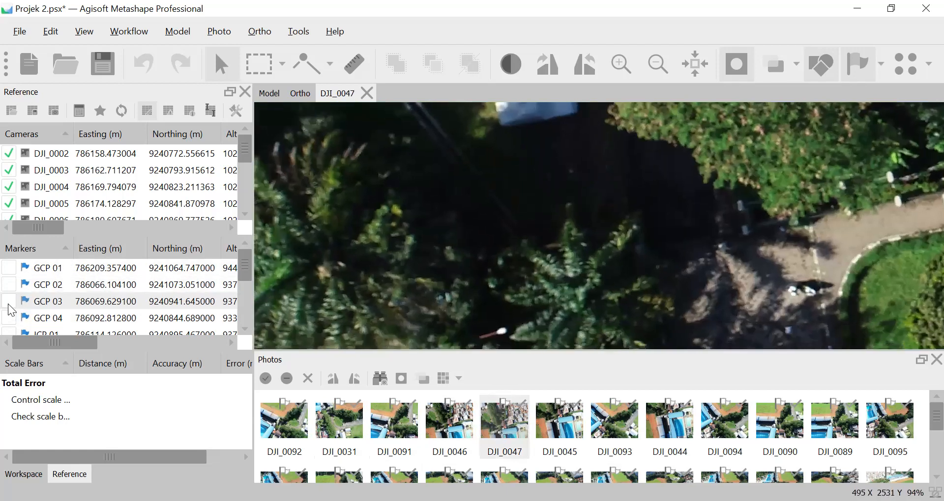
click(8, 319)
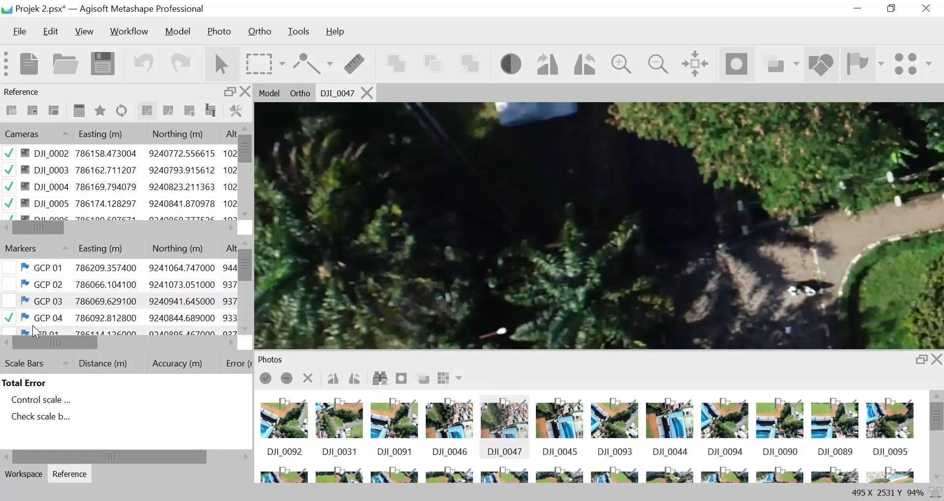
right_click(58, 323)
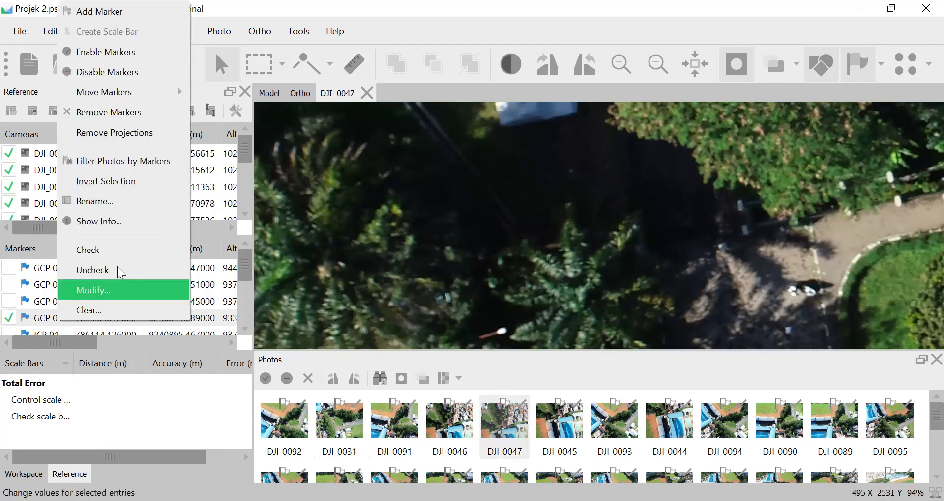
click(157, 160)
Open photo DJI_0025 and place the GCP 04 marker on the centre of the white round target on the grass
double_click(295, 428)
click(346, 431)
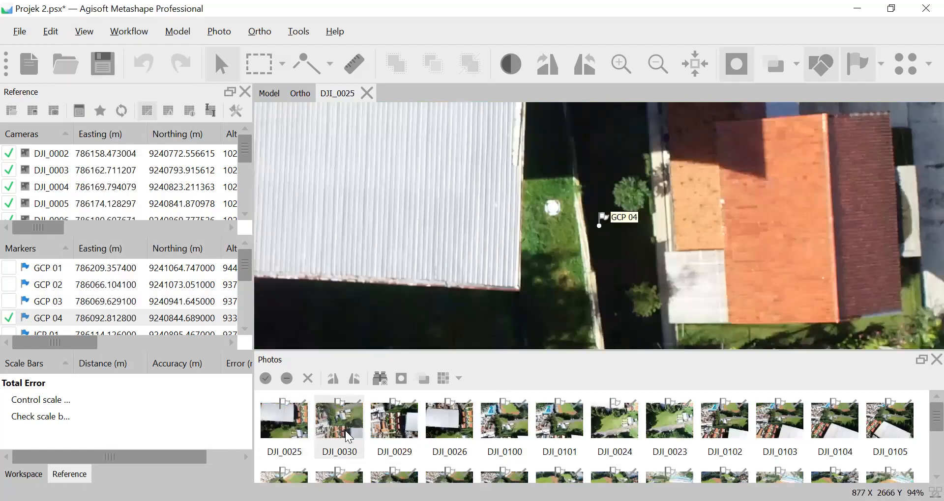
scroll(592, 239, up, 3)
drag(549, 171, 567, 255)
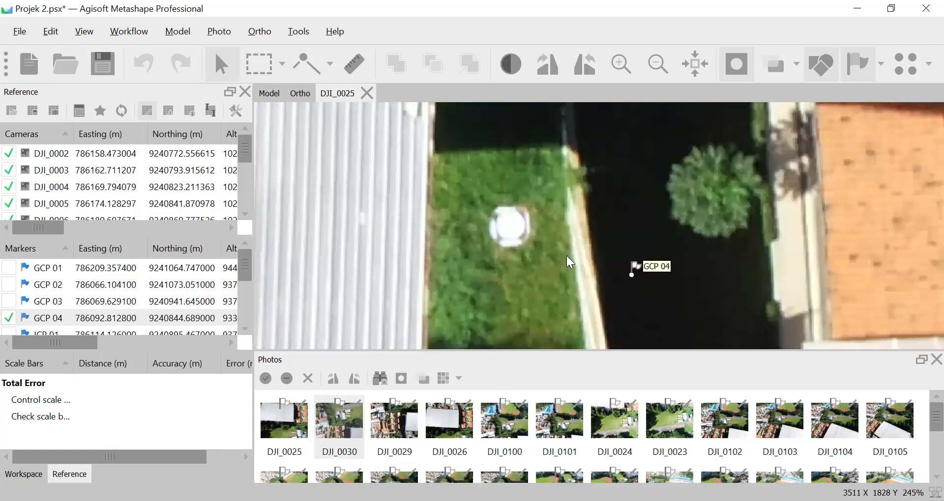
drag(630, 275, 506, 229)
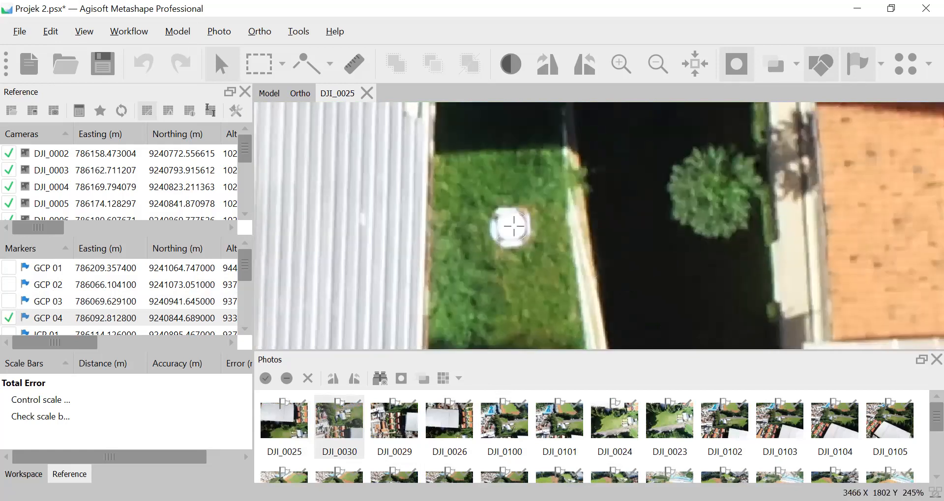
Refine the GCP 04 marker on the white target's centre in DJI_0025, and move it onto the same target in DJI_0030
scroll(511, 226, up, 5)
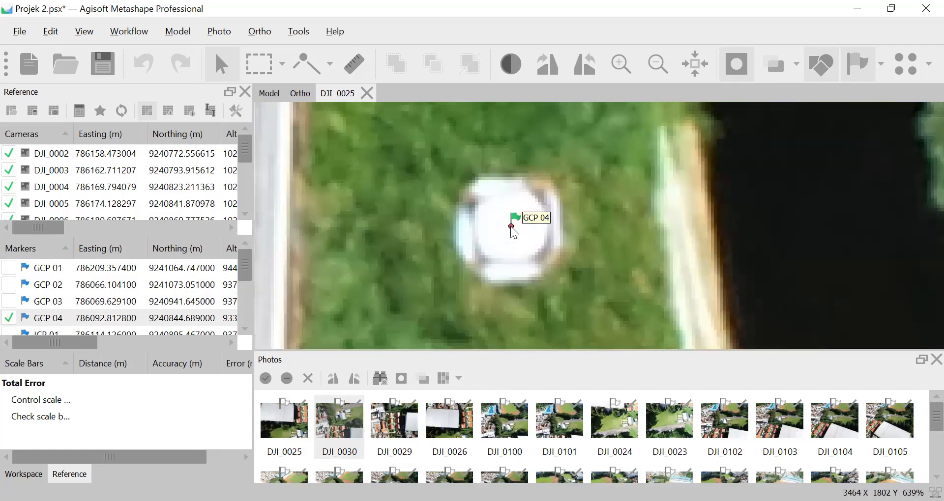
drag(511, 227, 508, 225)
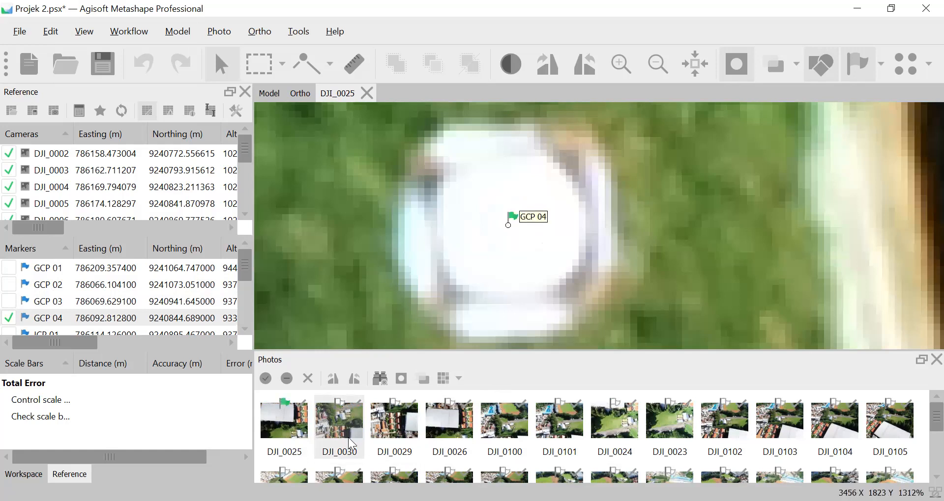
double_click(347, 434)
scroll(623, 240, down, 3)
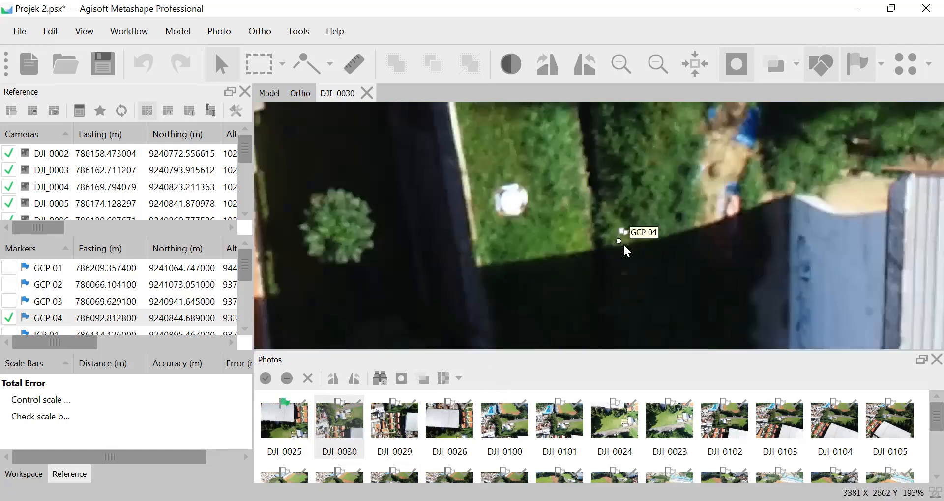
drag(618, 240, 512, 201)
Place the GCP 04 marker on the centre of the white round target in photos DJI_0029 and DJI_0026
double_click(399, 428)
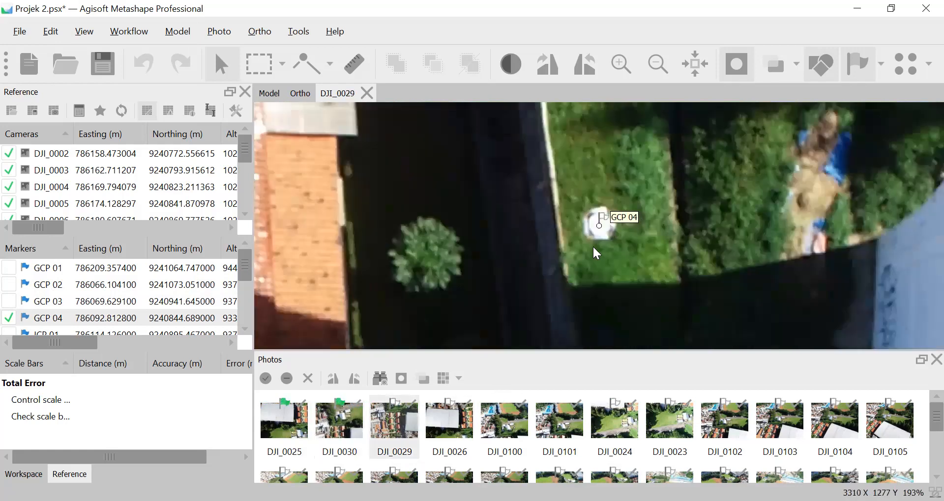
scroll(615, 256, up, 5)
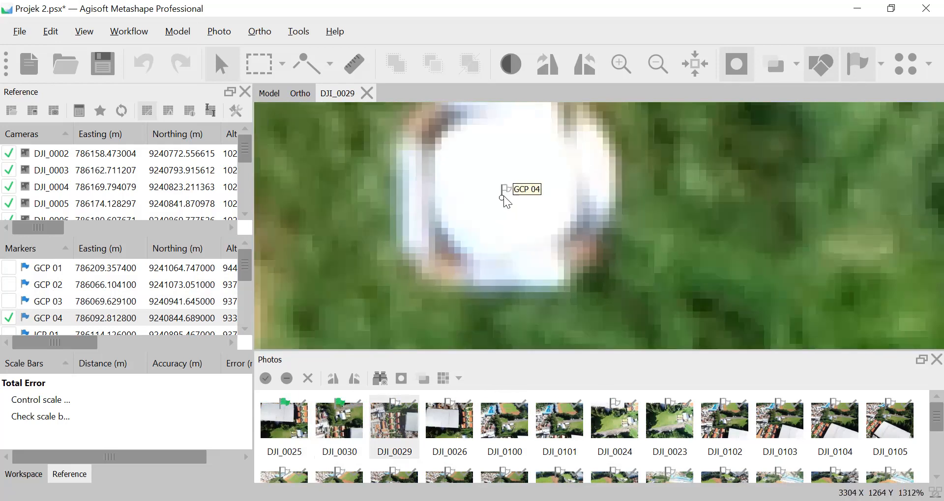
drag(502, 199, 507, 190)
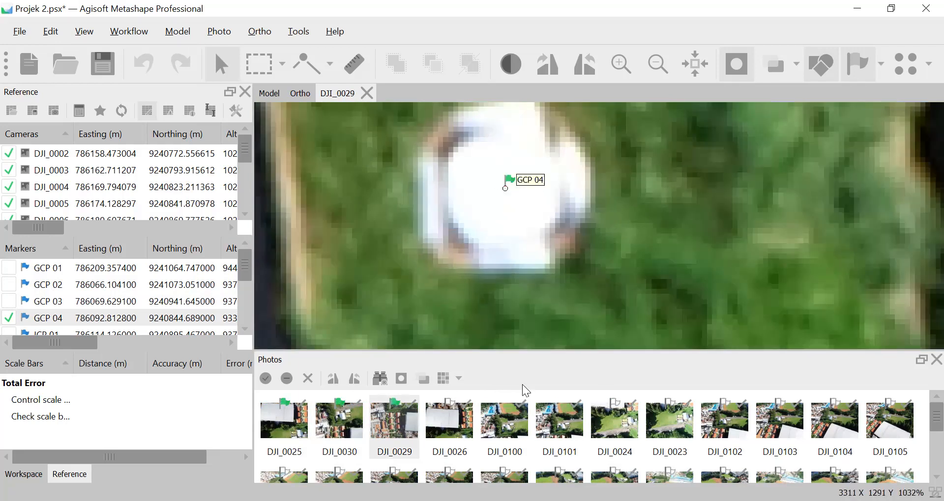
double_click(449, 422)
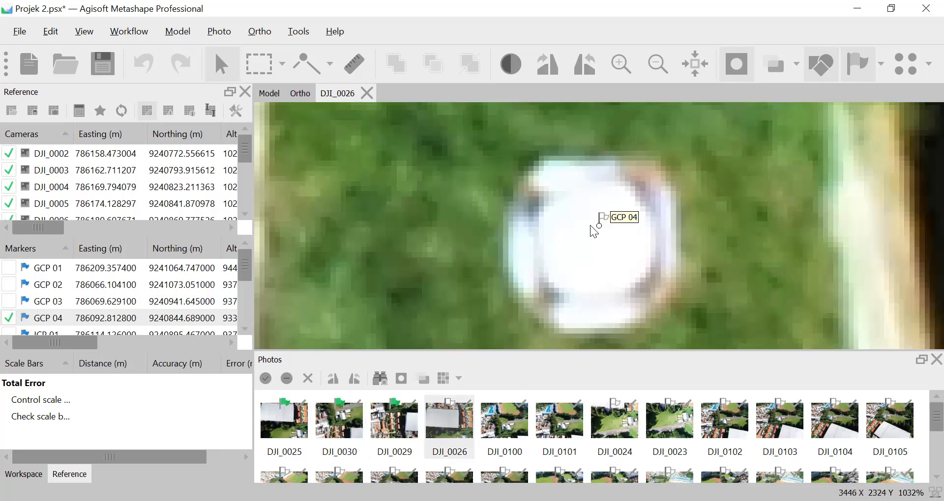
drag(600, 227, 595, 237)
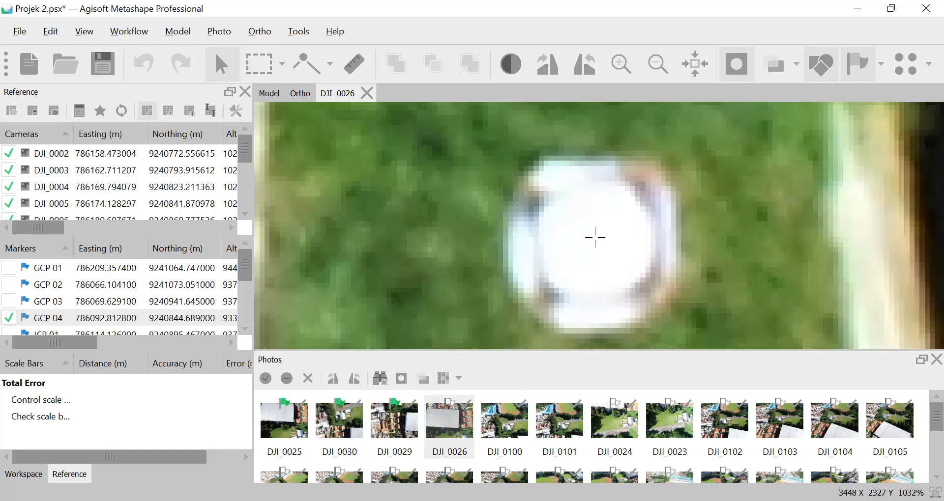
Open photo DJI_0100 and look for the GCP 04 target
double_click(505, 431)
scroll(593, 274, down, 6)
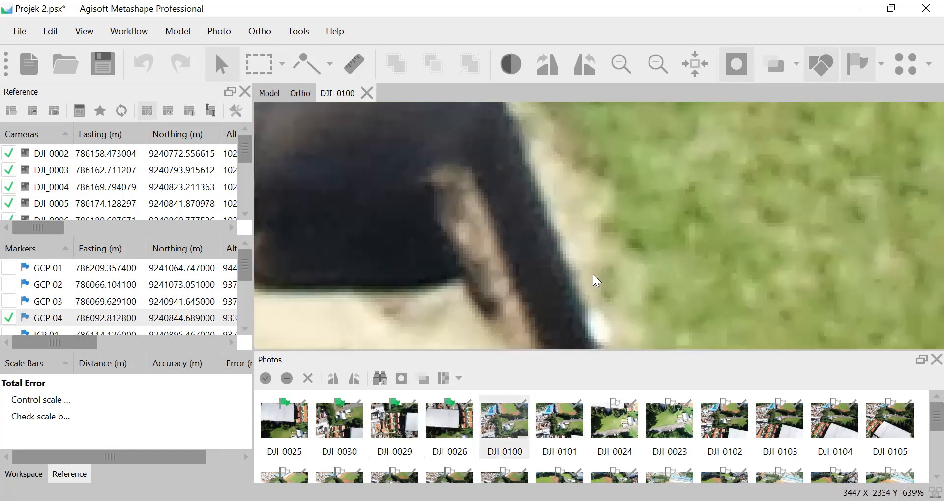
Find photo DJI_0023 among the photos filtered for GCP 04 and pin the GCP 04 marker on the white round target there
scroll(583, 253, down, 5)
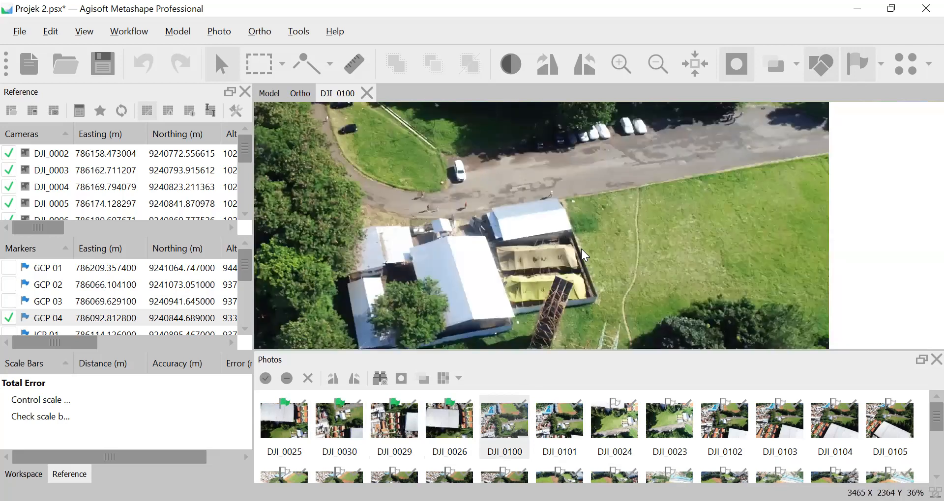
scroll(587, 245, down, 2)
double_click(551, 427)
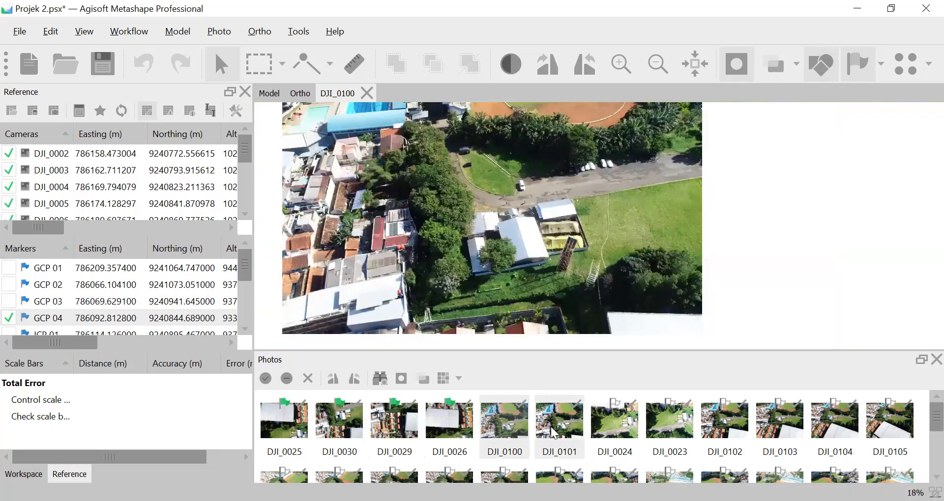
double_click(618, 427)
double_click(665, 427)
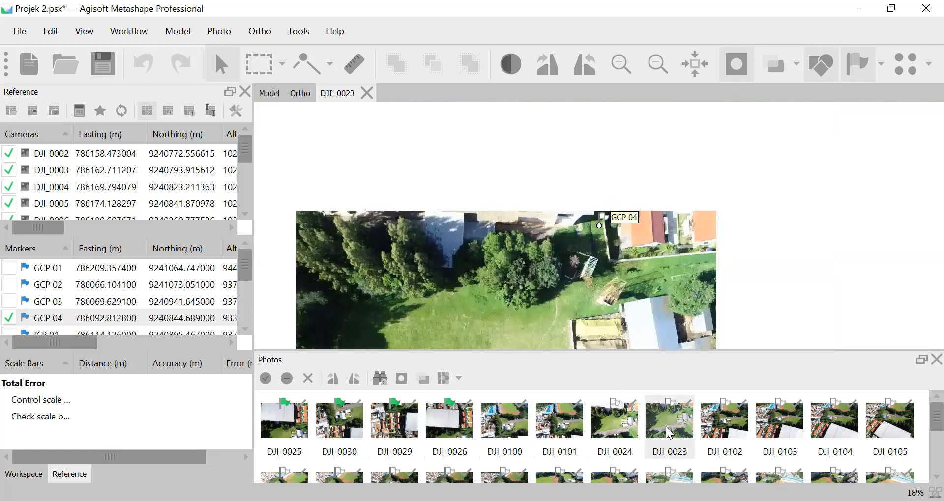
scroll(603, 240, up, 12)
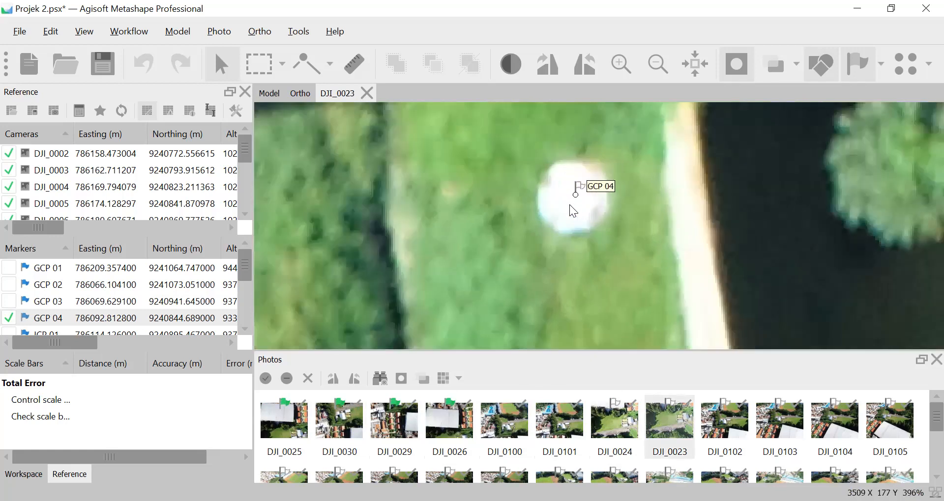
drag(575, 195, 576, 195)
Pin the GCP 04 marker on the white round target in photos DJI_0024 and DJI_0102
double_click(601, 430)
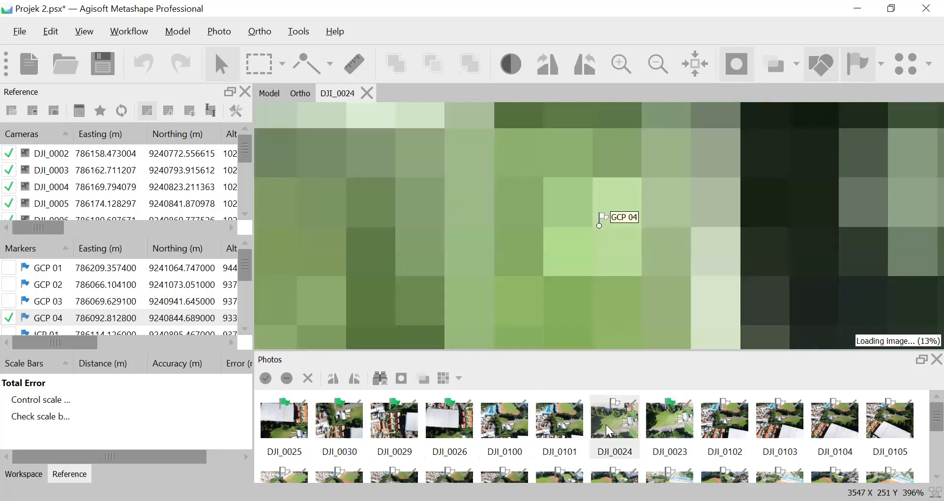
drag(599, 225, 600, 225)
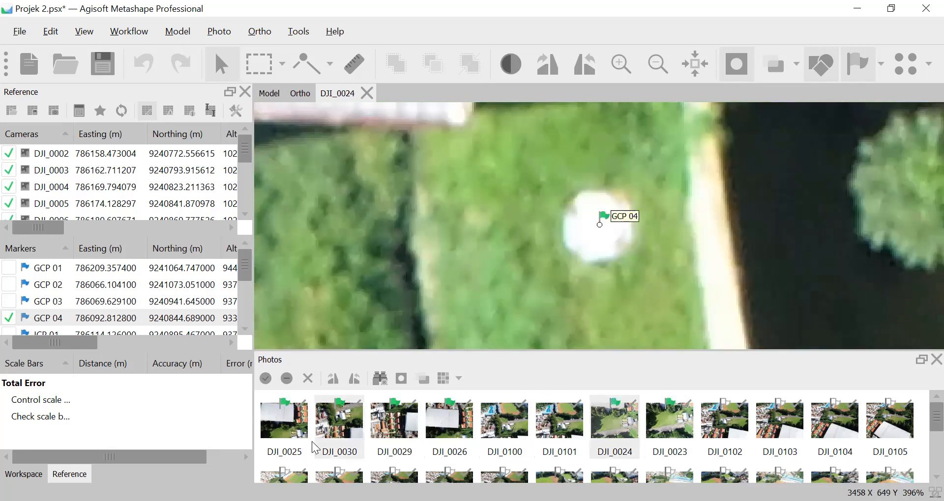
double_click(730, 426)
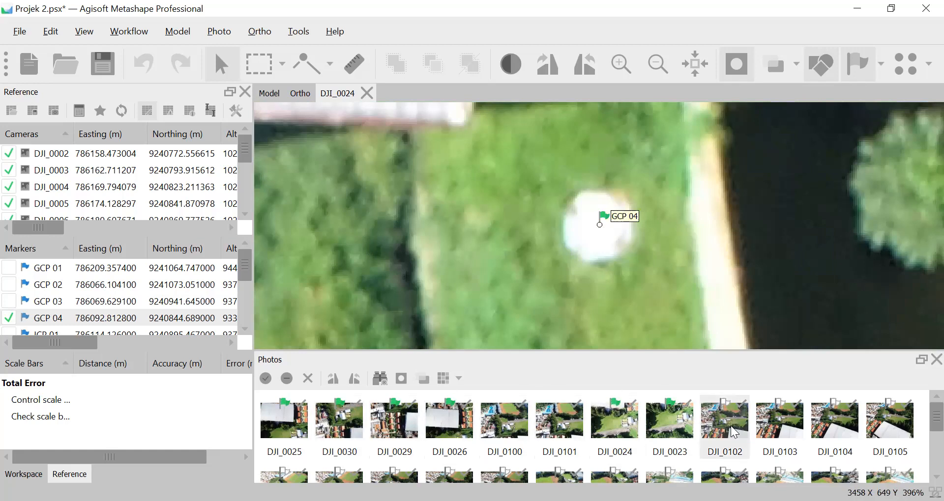
drag(597, 224, 594, 225)
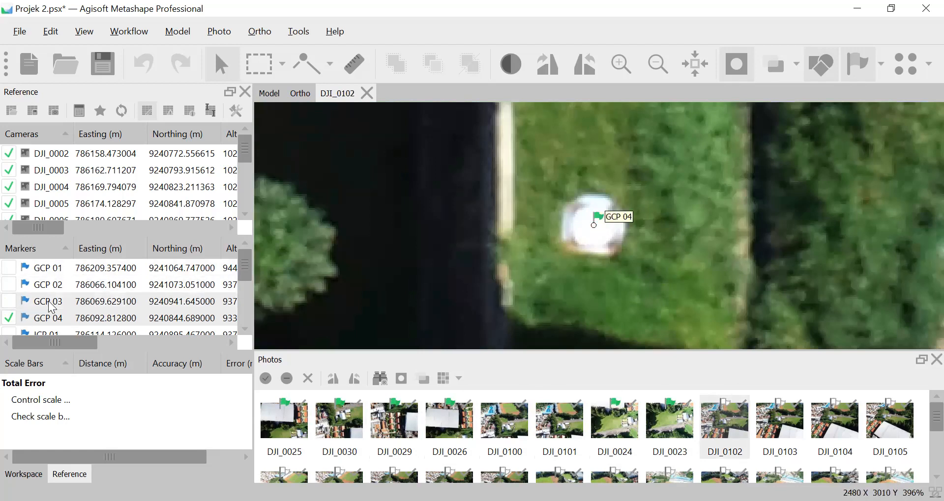
Check marker ICP 01 instead of GCP 04 and filter the photos by ICP 01
scroll(52, 307, down, 1)
click(9, 285)
right_click(45, 291)
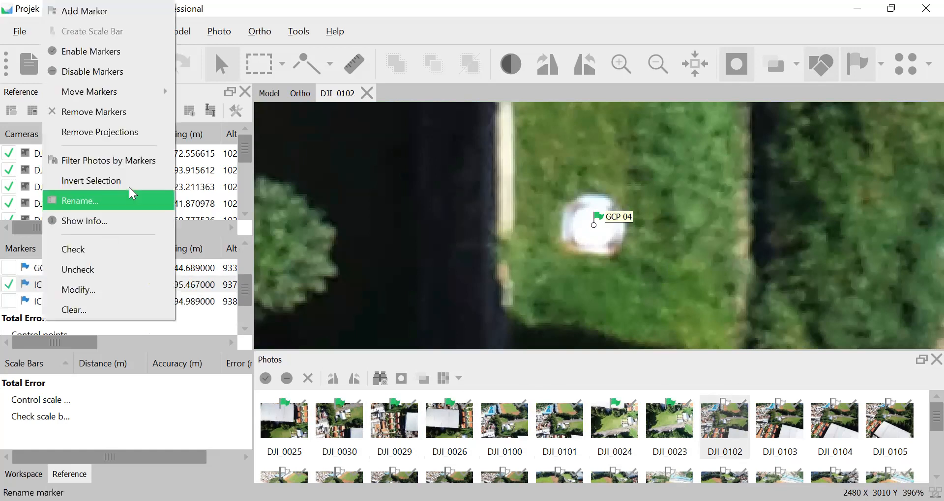
click(143, 163)
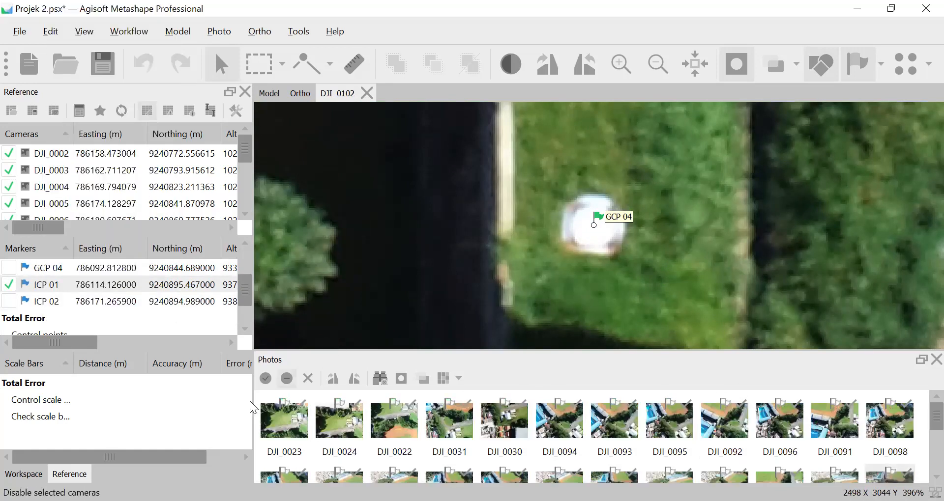
In photo DJI_0023, move the ICP 01 marker from the road onto the pointed tip of the white target in the grass
double_click(284, 433)
scroll(617, 273, down, 5)
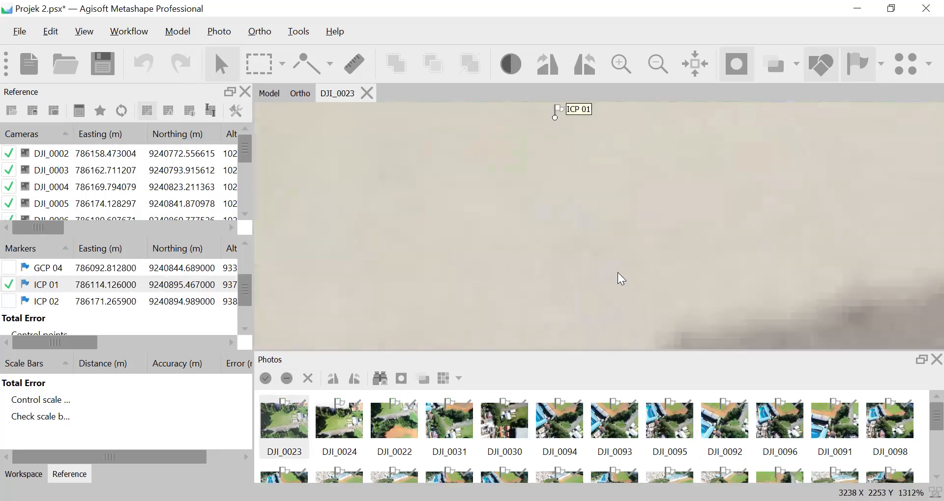
scroll(566, 241, up, 3)
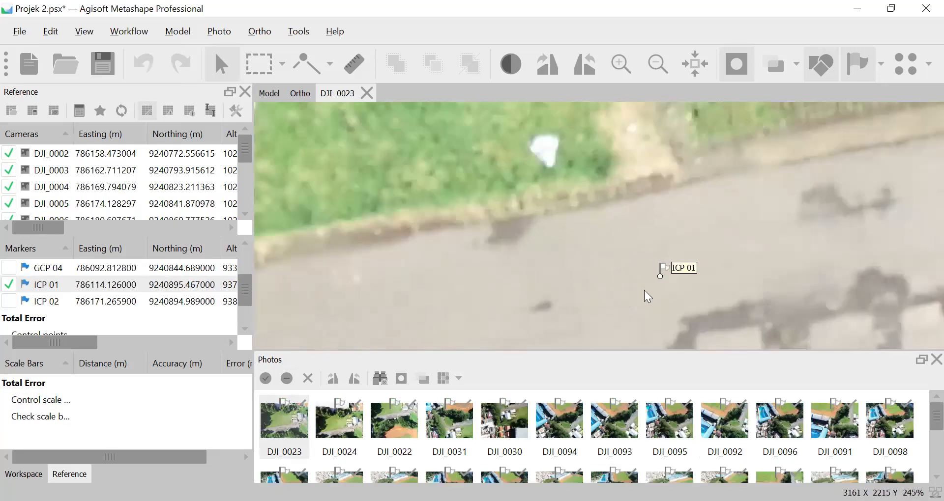
scroll(583, 162, up, 4)
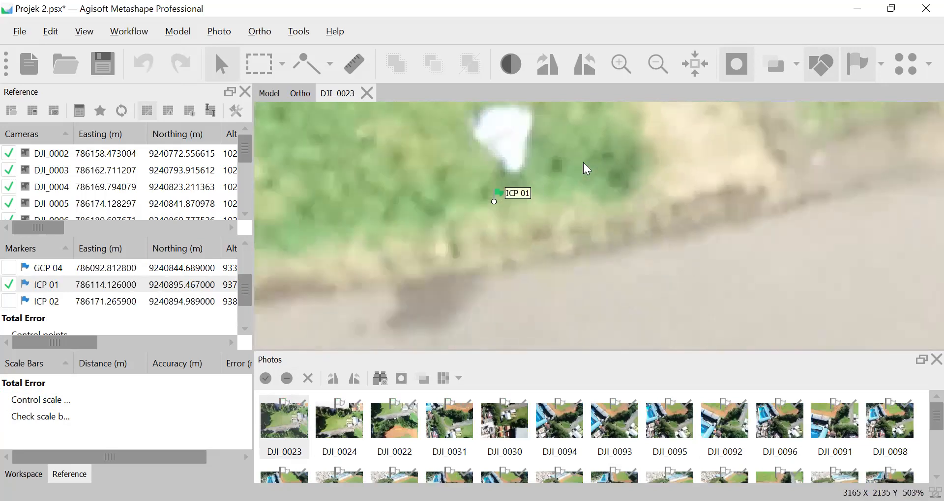
drag(459, 290, 482, 256)
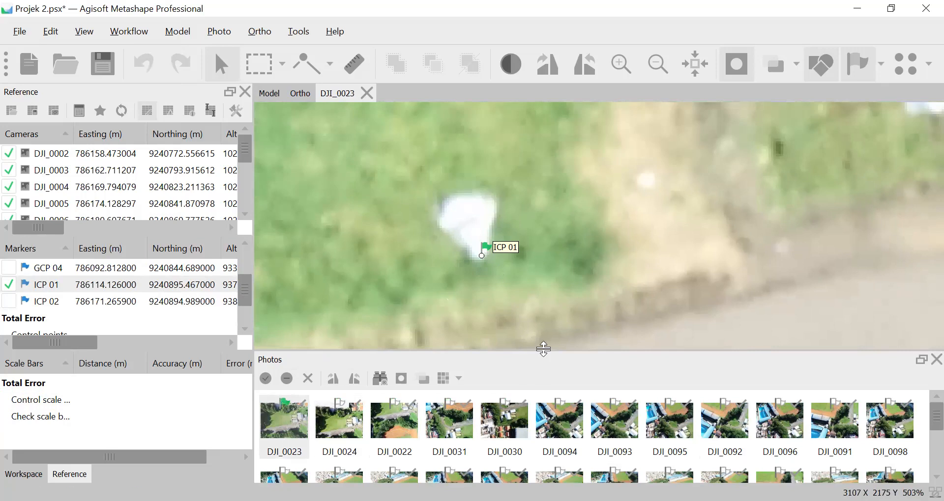
Pin the ICP 01 marker on the white target's pointed tip in photos DJI_0024, DJI_0022 and DJI_0031
double_click(349, 424)
mouse_move(620, 241)
mouse_down()
mouse_move(554, 292)
mouse_move(536, 240)
mouse_up()
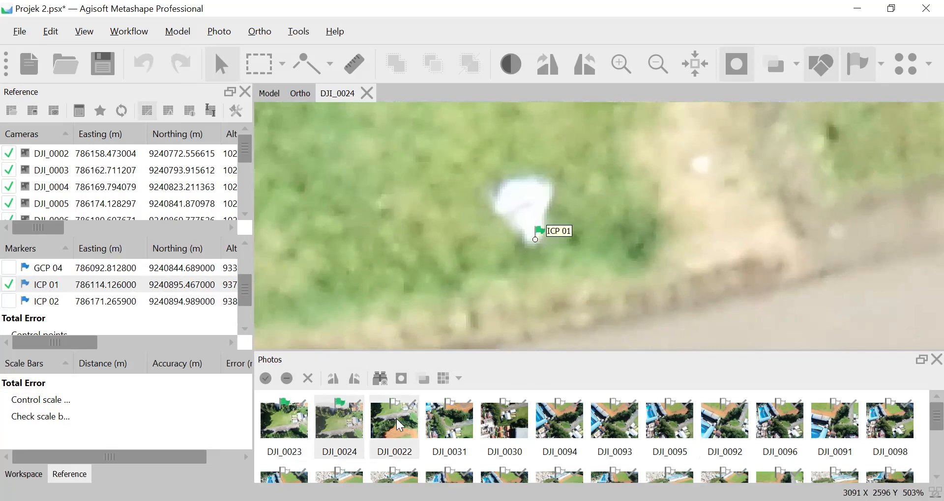
double_click(397, 419)
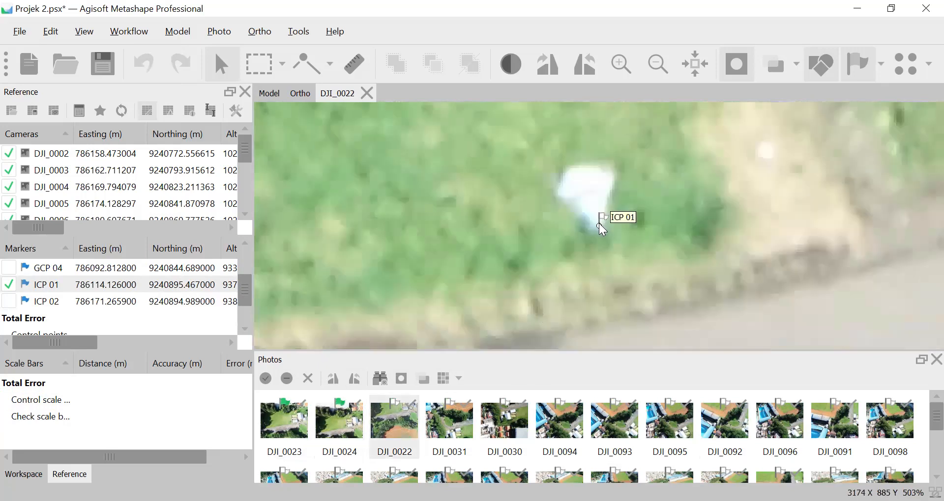
drag(598, 224, 600, 224)
double_click(448, 421)
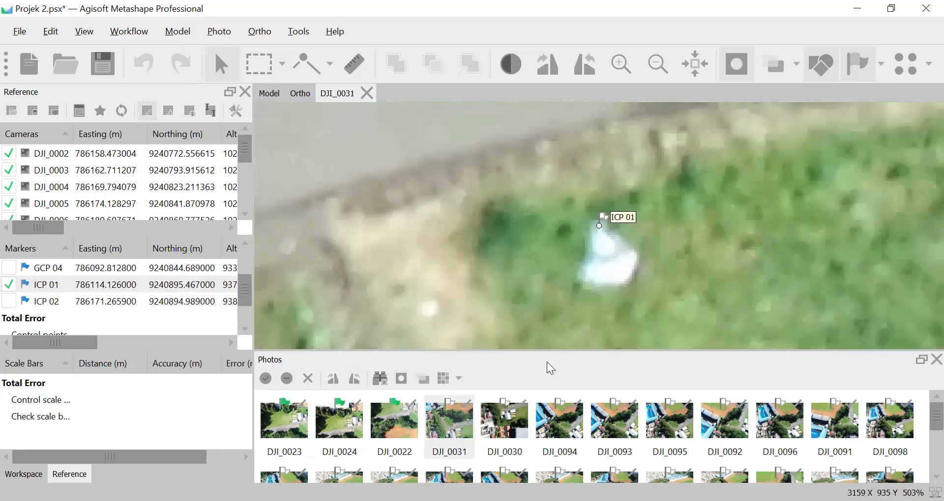
drag(598, 227, 598, 228)
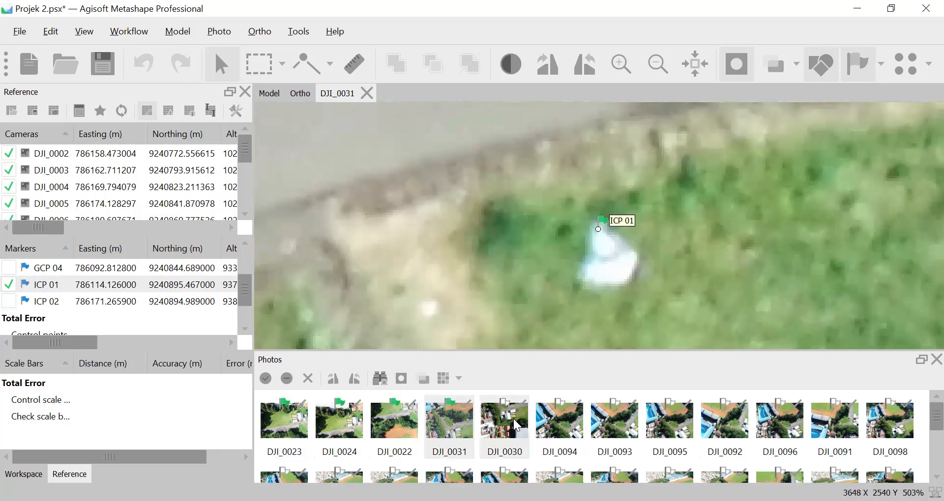
Pin the ICP 01 marker on the white target's pointed tip in photos DJI_0030 and DJI_0094
double_click(514, 419)
drag(598, 228, 599, 231)
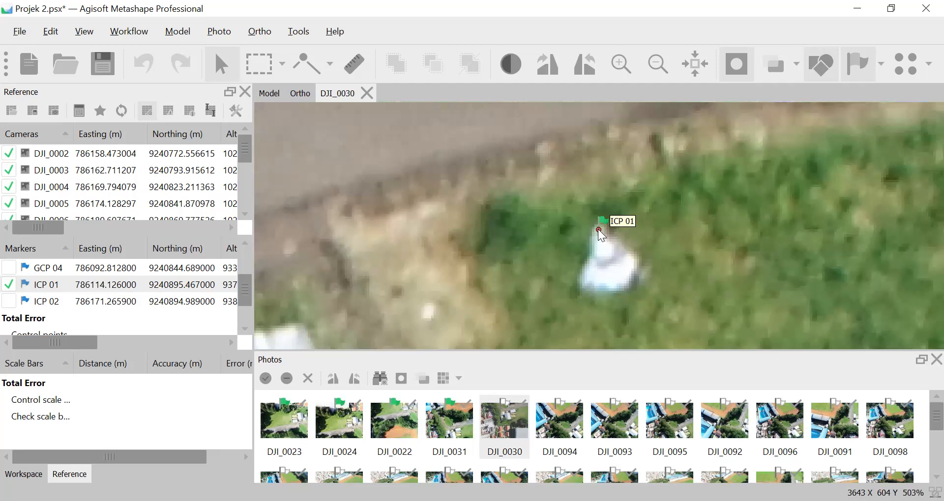
scroll(600, 232, up, 2)
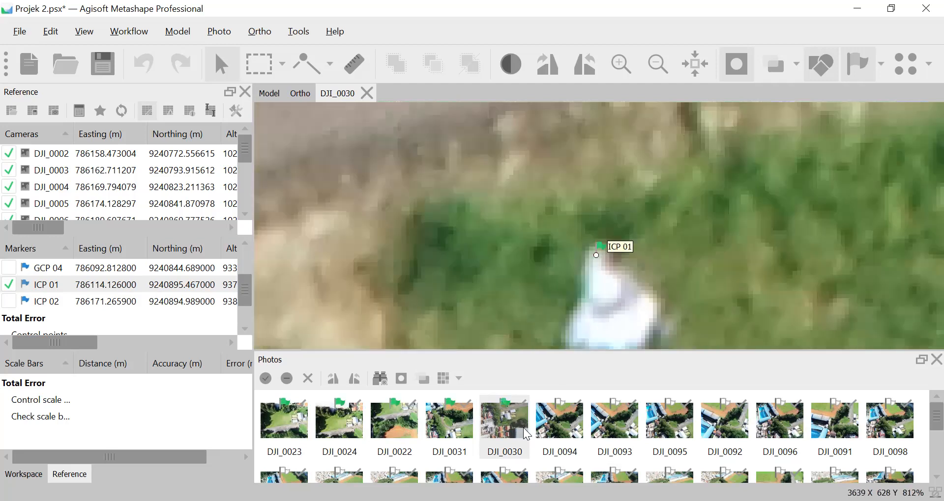
double_click(559, 421)
drag(599, 226, 627, 248)
Check marker ICP 02 instead of ICP 01 and filter the photos by ICP 02
click(9, 287)
right_click(42, 304)
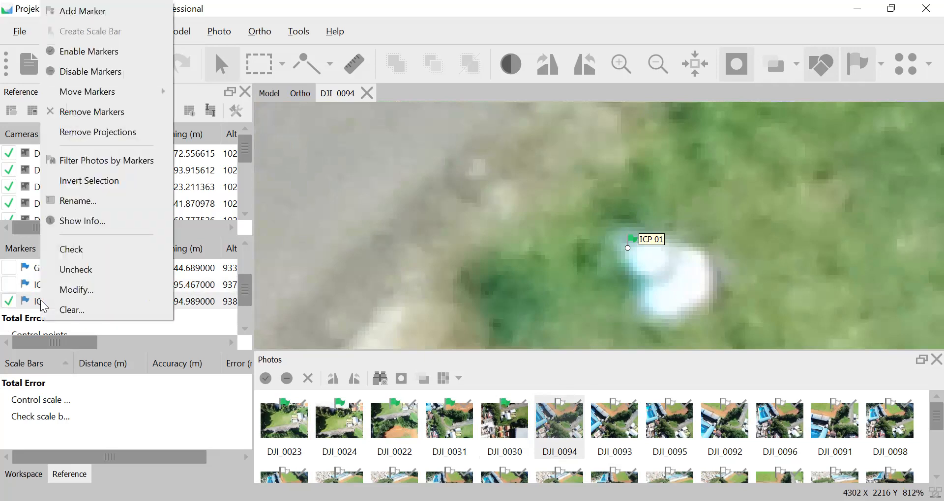
click(118, 162)
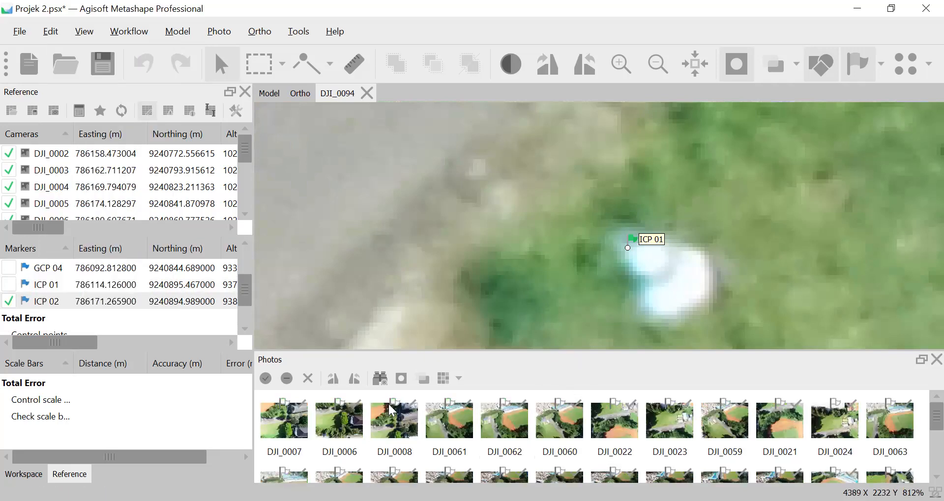
In photo DJI_0007, move the ICP 02 marker from the road onto the tip of the white target in the grass
double_click(294, 417)
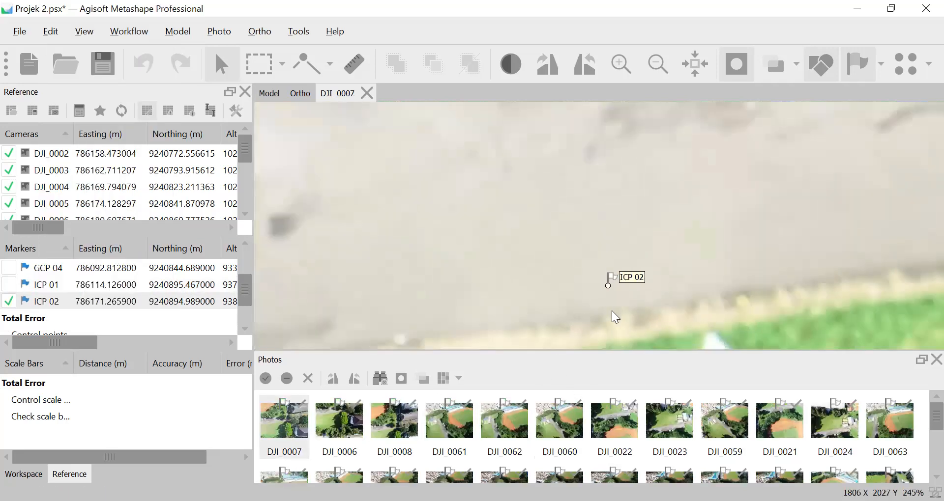
scroll(611, 311, down, 3)
drag(674, 304, 613, 218)
scroll(524, 244, up, 4)
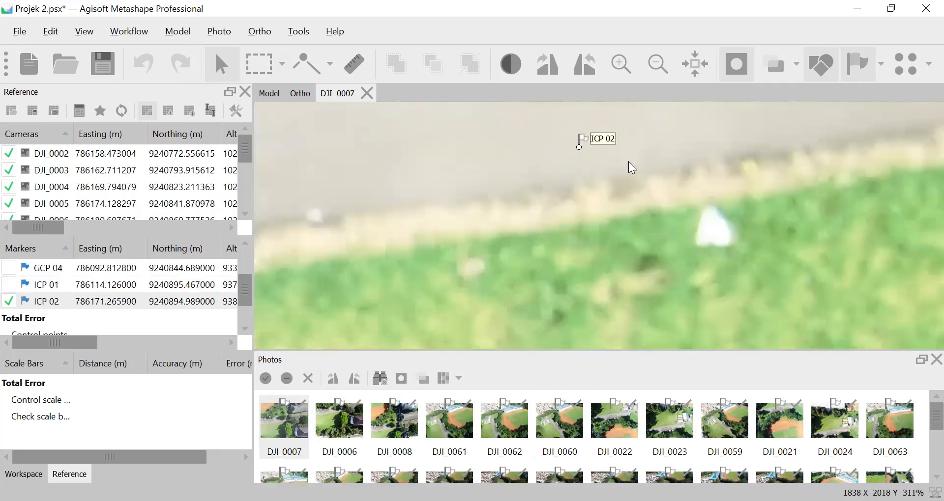
mouse_move(580, 147)
mouse_down()
mouse_move(685, 185)
mouse_move(709, 208)
mouse_up()
Pin the ICP 02 marker on the white target's tip in photos DJI_0006 and DJI_0008
double_click(358, 420)
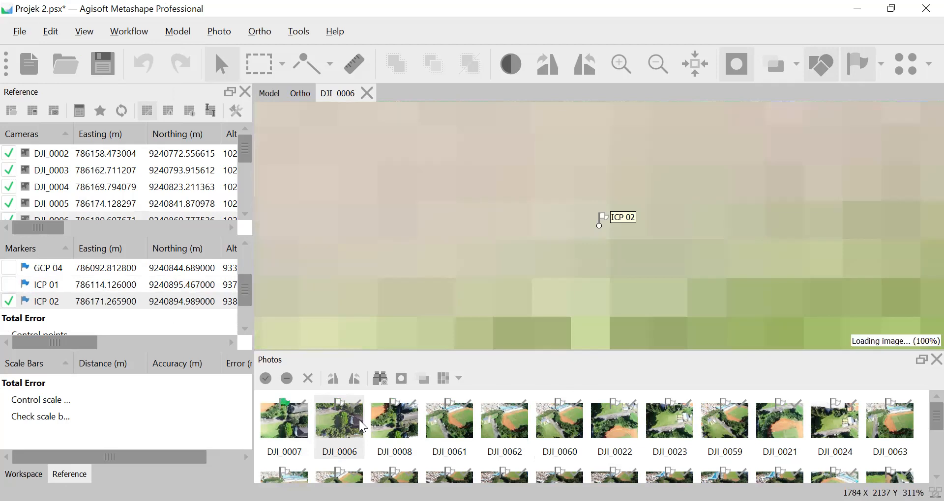
drag(661, 290, 649, 232)
mouse_move(585, 150)
mouse_down()
mouse_move(580, 242)
mouse_move(603, 211)
mouse_move(601, 227)
mouse_up()
double_click(381, 417)
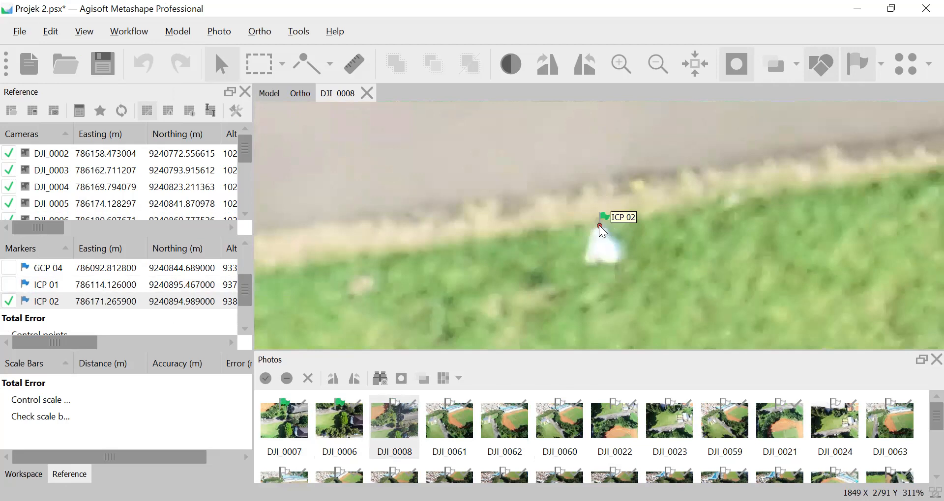
scroll(600, 227, up, 10)
scroll(596, 210, down, 5)
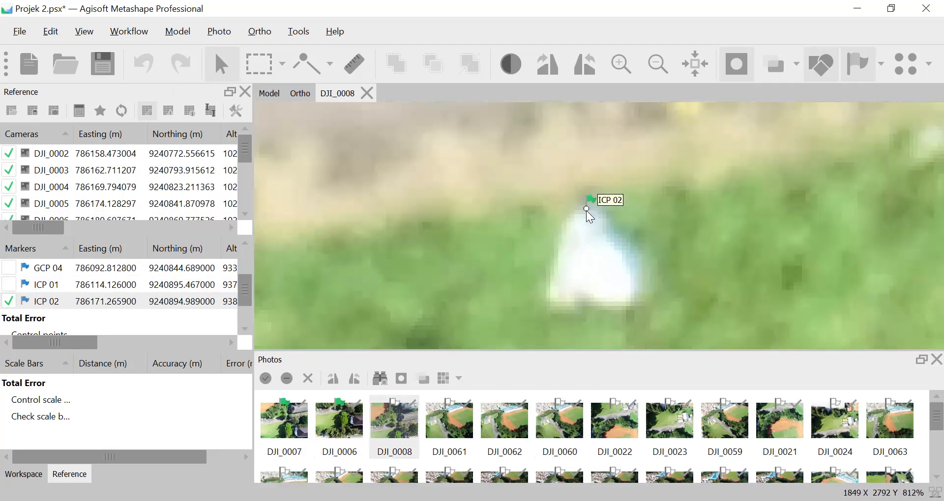
Pin the ICP 02 marker on the white target's tip in photos DJI_0061 and DJI_0060, skipping DJI_0062
double_click(449, 421)
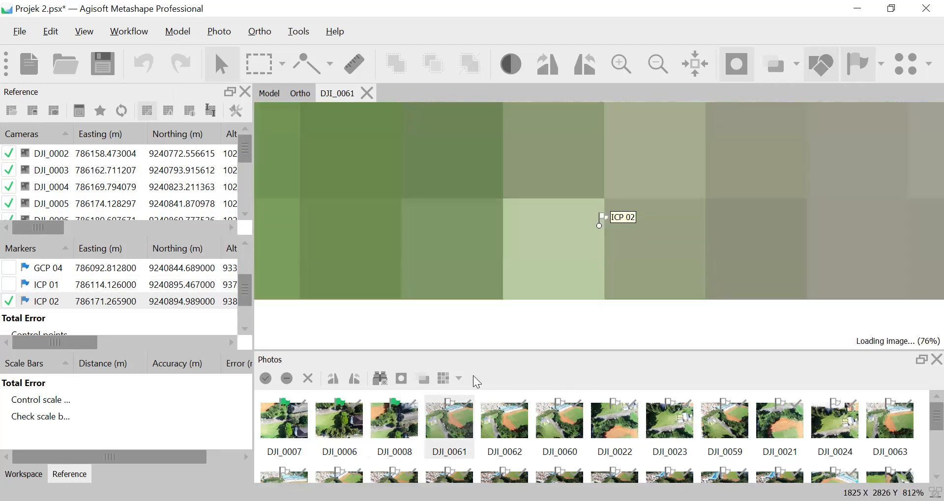
double_click(505, 419)
double_click(561, 413)
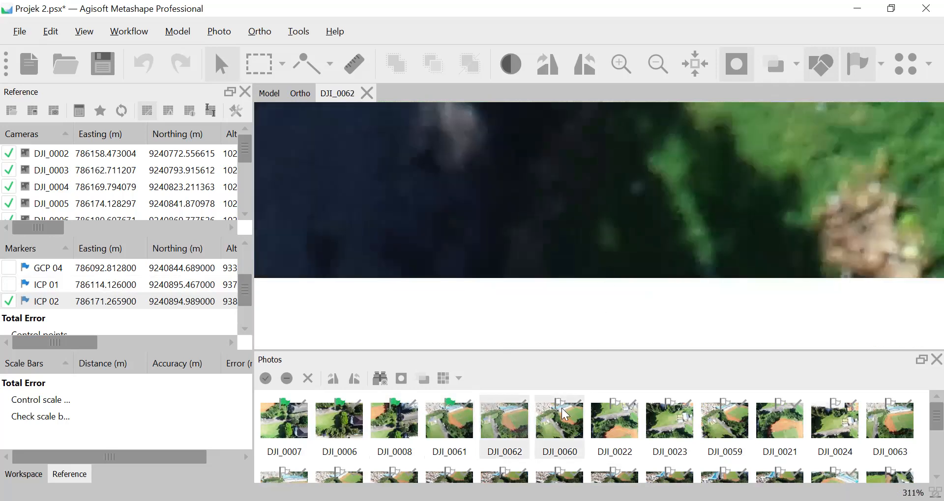
drag(599, 226, 594, 220)
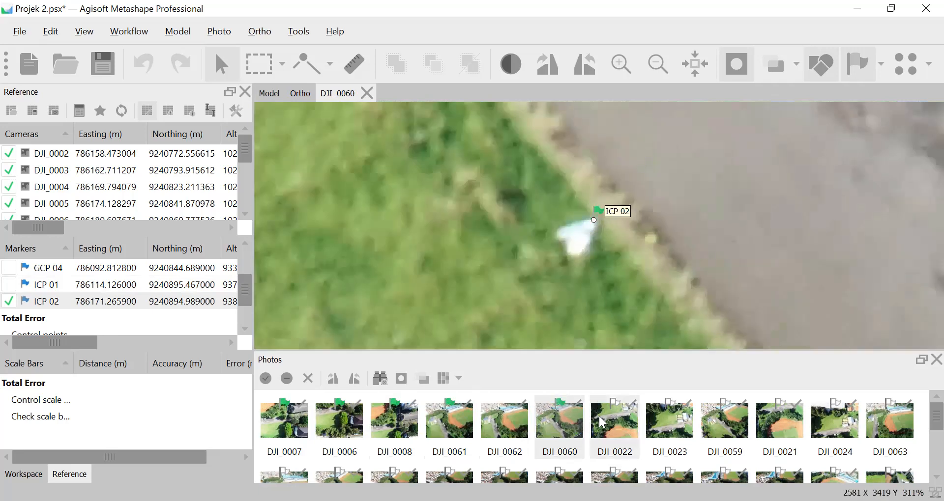
Pass over photos DJI_0022 and DJI_0023 and pin the ICP 02 marker on the white target's tip in DJI_0059
double_click(612, 426)
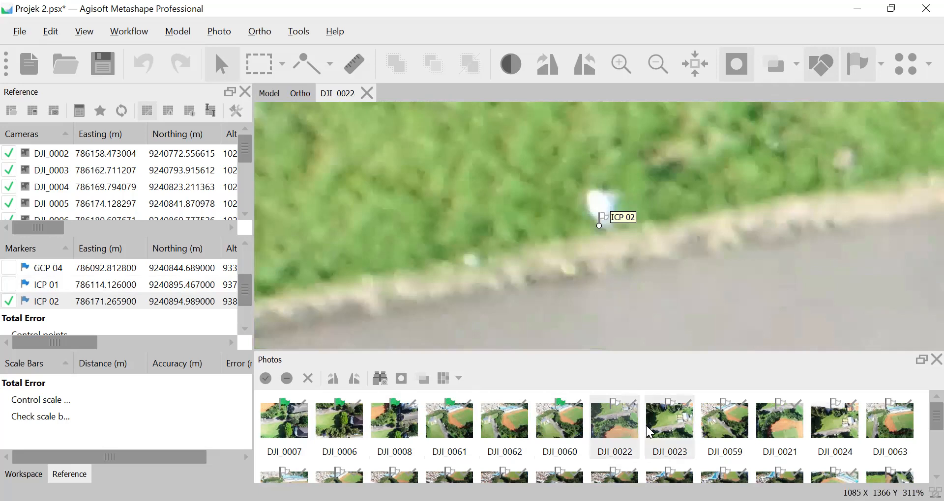
double_click(659, 425)
double_click(709, 429)
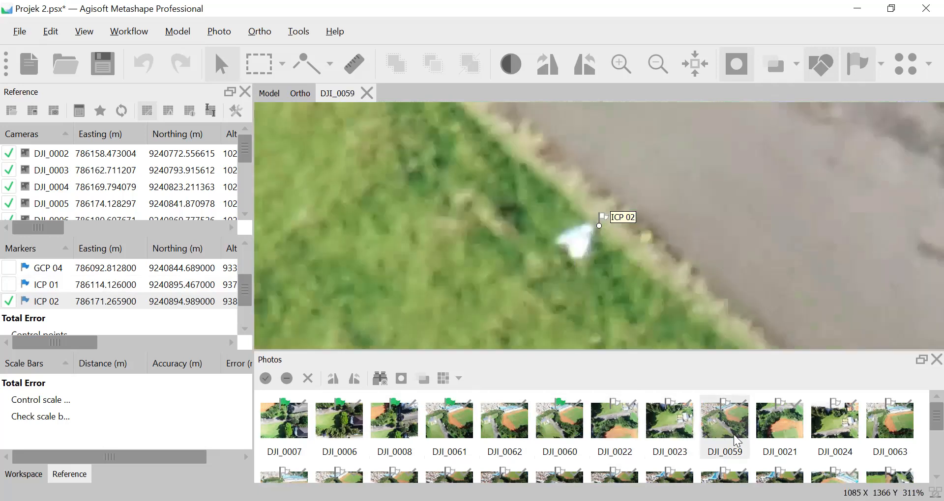
drag(599, 226, 591, 224)
scroll(634, 277, down, 5)
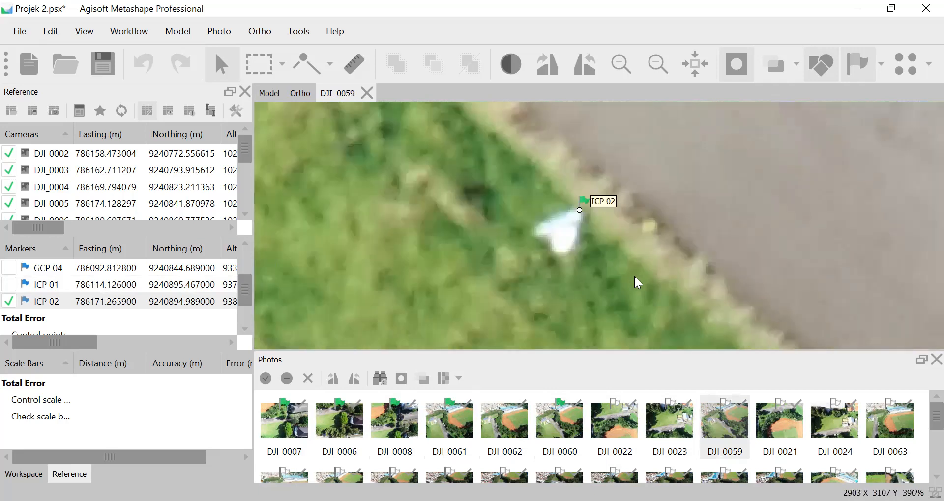
scroll(59, 300, up, 1)
scroll(29, 300, down, 2)
Uncheck ICP 02 in the markers list, check GCP 03 instead and filter the photos by the GCP 03 marker
scroll(14, 297, up, 1)
click(9, 318)
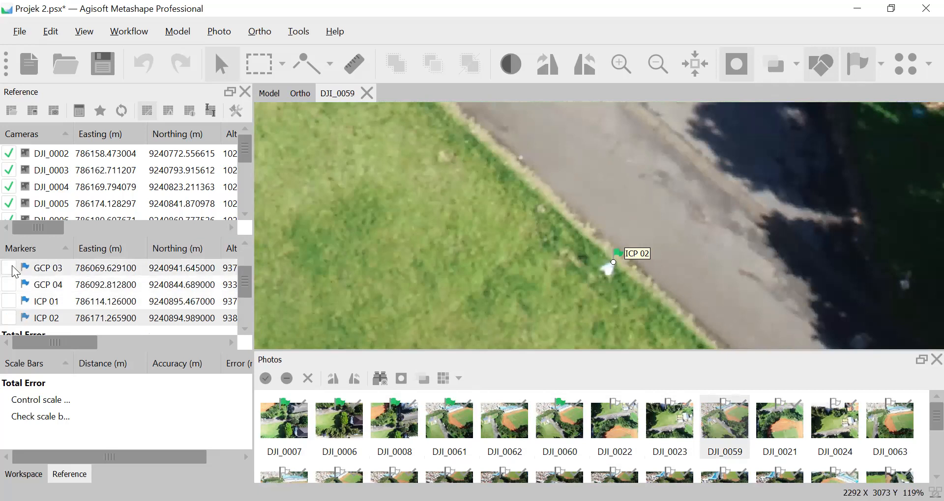
right_click(61, 273)
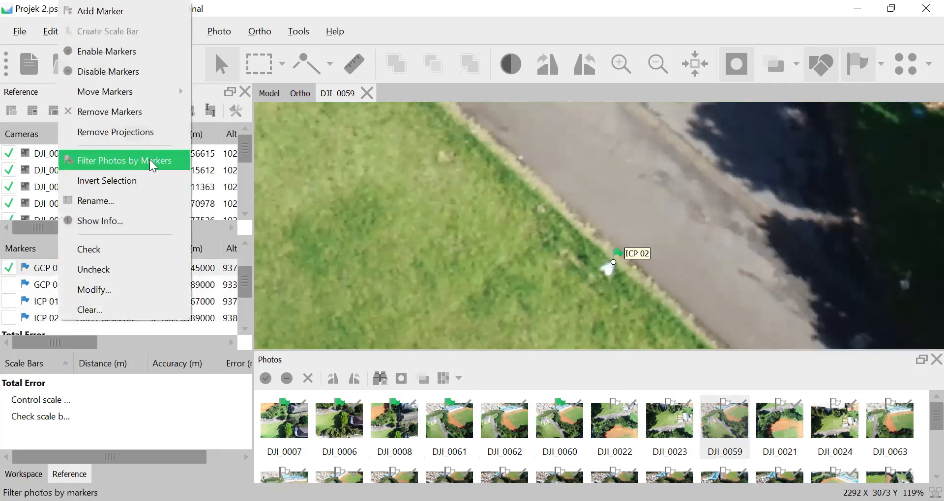
click(152, 166)
scroll(574, 251, down, 1)
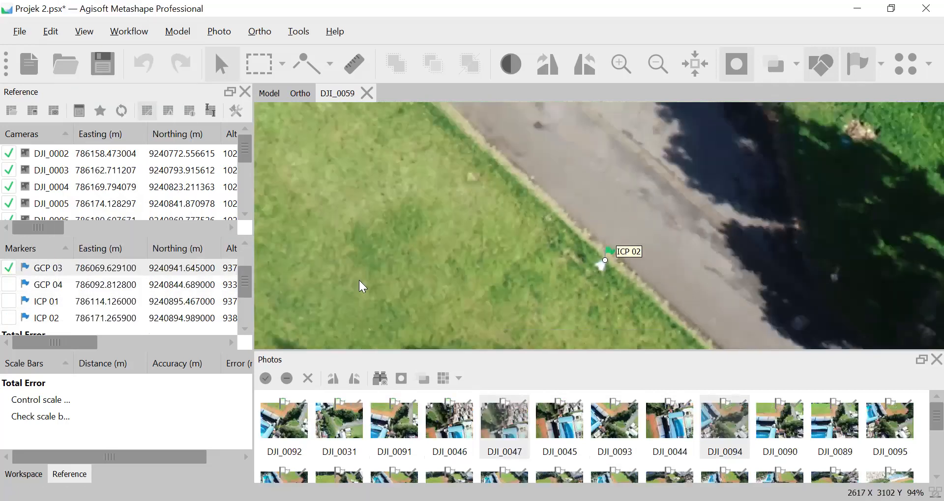
Examine the surroundings of the GCP 03 marker in photos DJI_0092, DJI_0031 and DJI_0091 to locate its target
double_click(288, 424)
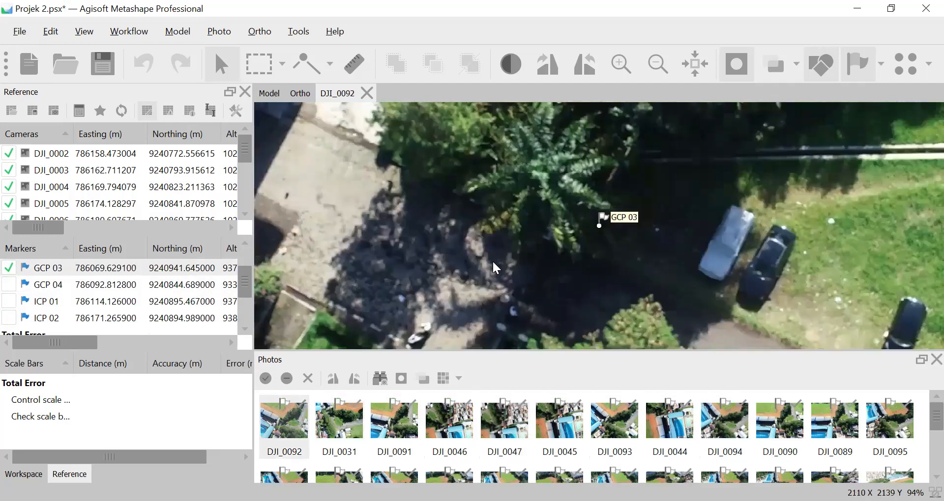
scroll(556, 246, up, 1)
scroll(553, 247, up, 4)
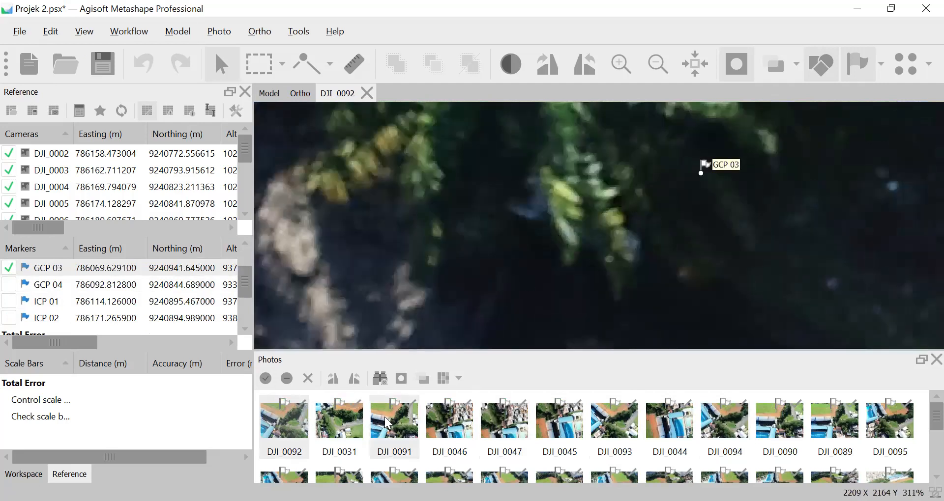
double_click(345, 421)
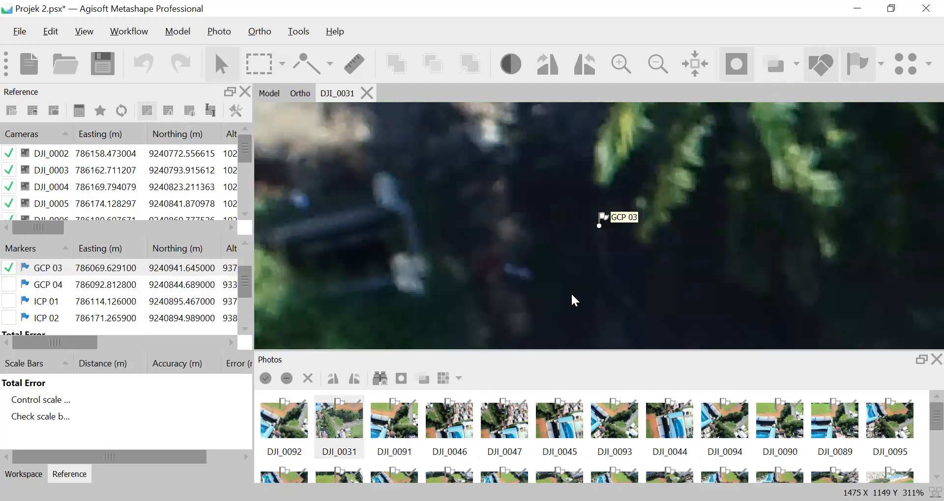
double_click(396, 417)
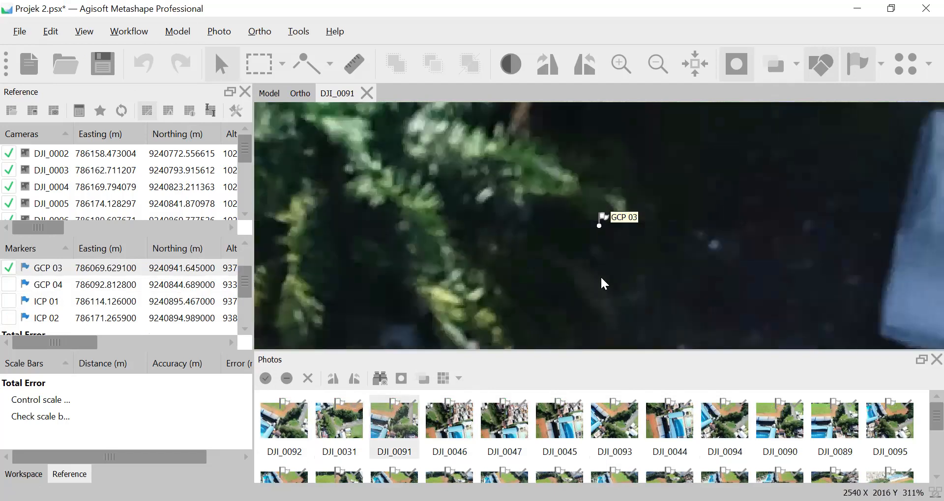
scroll(528, 260, up, 2)
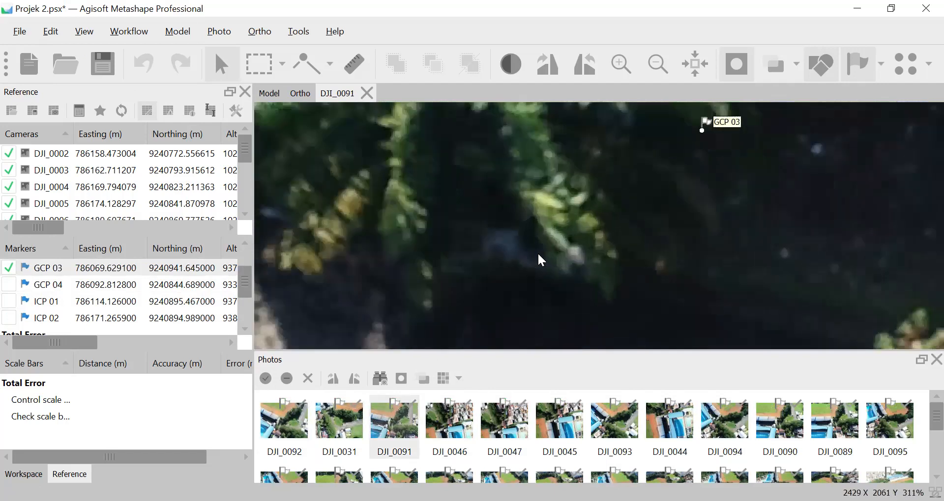
Look for the GCP 03 target under the trees in photos DJI_0047, DJI_0045, DJI_0044 and DJI_0094
double_click(503, 421)
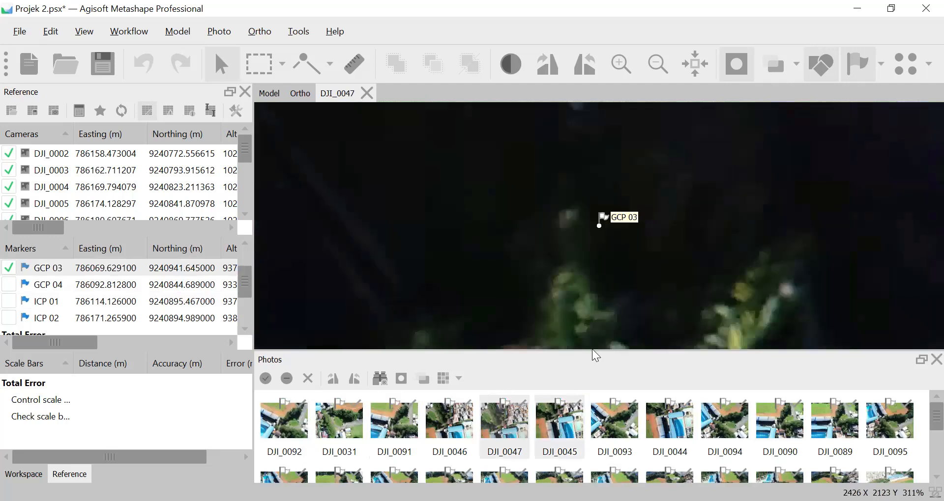
scroll(585, 292, down, 2)
drag(545, 218, 521, 248)
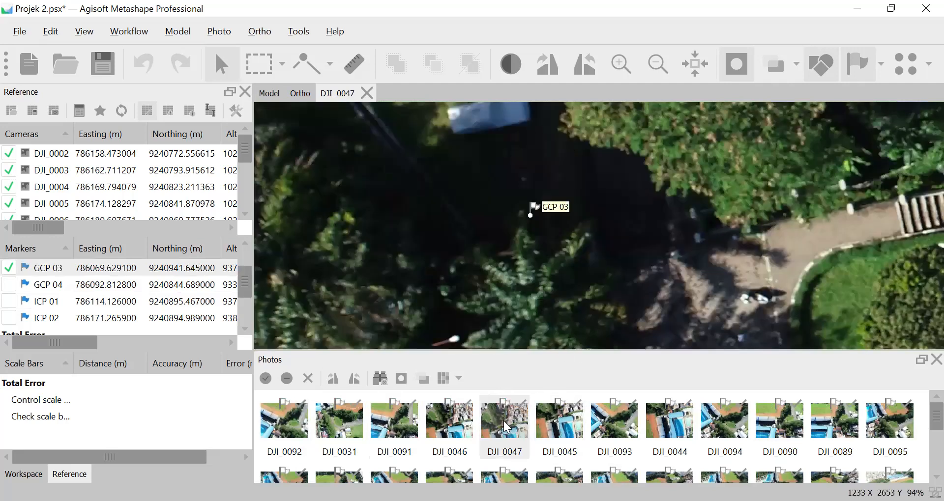
double_click(561, 421)
drag(597, 275, 556, 199)
double_click(670, 432)
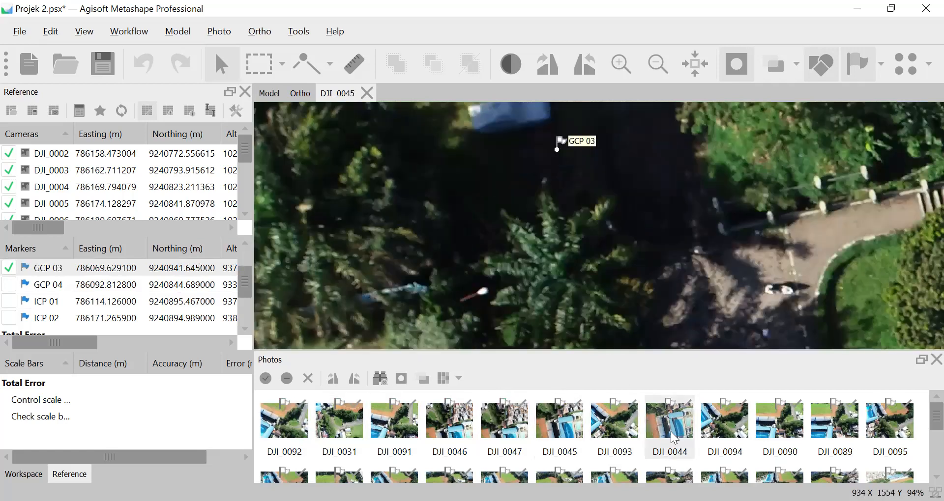
drag(574, 253, 549, 209)
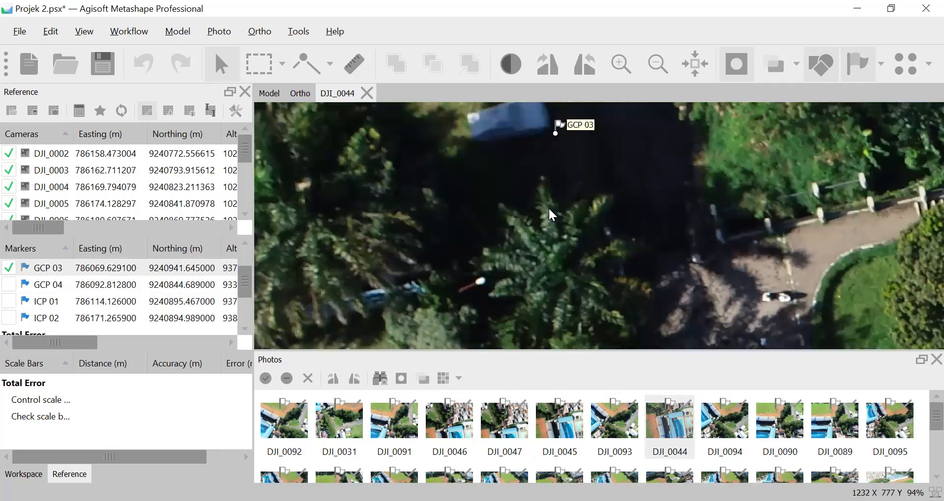
double_click(724, 420)
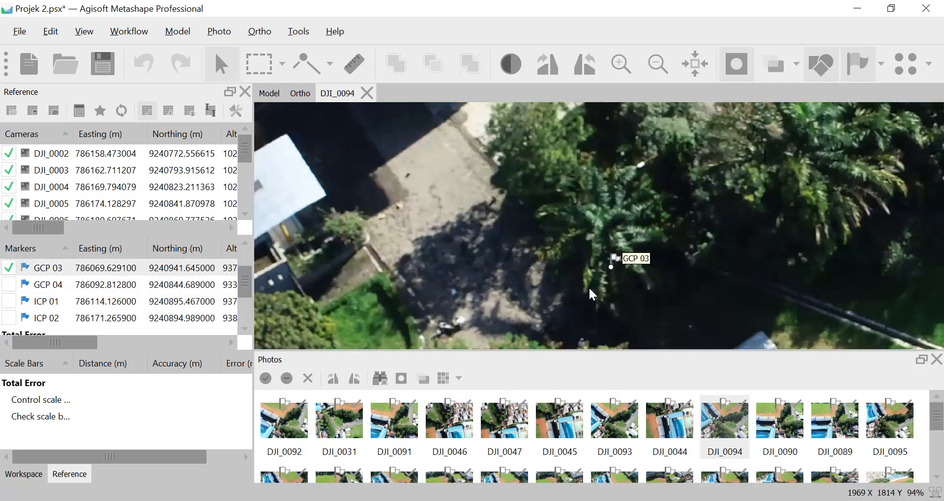
drag(588, 287, 477, 222)
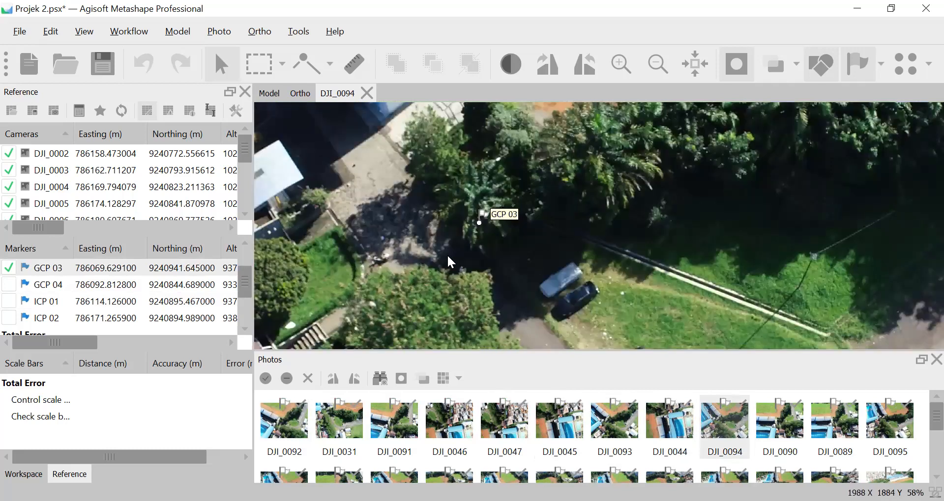
scroll(447, 255, up, 1)
In photo DJI_0092, pin the GCP 03 marker on the faint bluish target beside the yellow-green palm frond tips
click(297, 423)
double_click(296, 419)
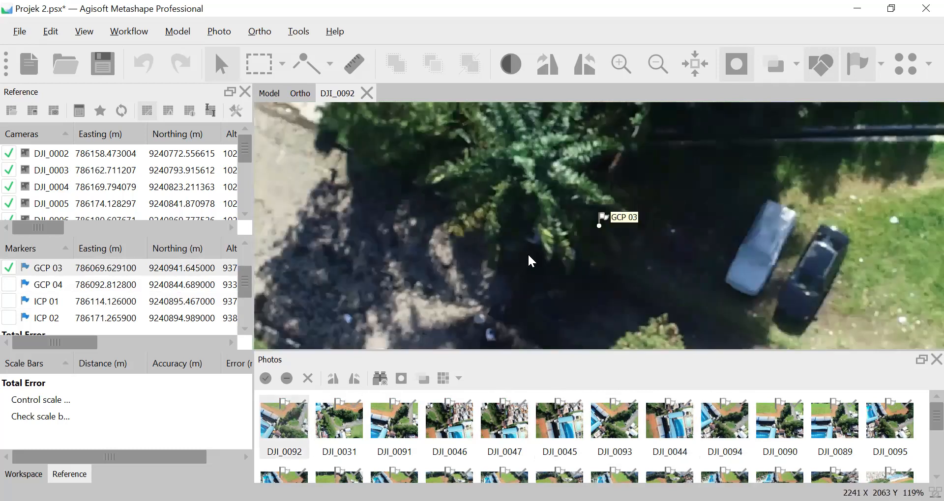
scroll(554, 241, up, 4)
scroll(553, 241, up, 1)
mouse_move(715, 194)
mouse_down()
mouse_move(570, 209)
mouse_move(547, 220)
mouse_up()
scroll(567, 241, up, 5)
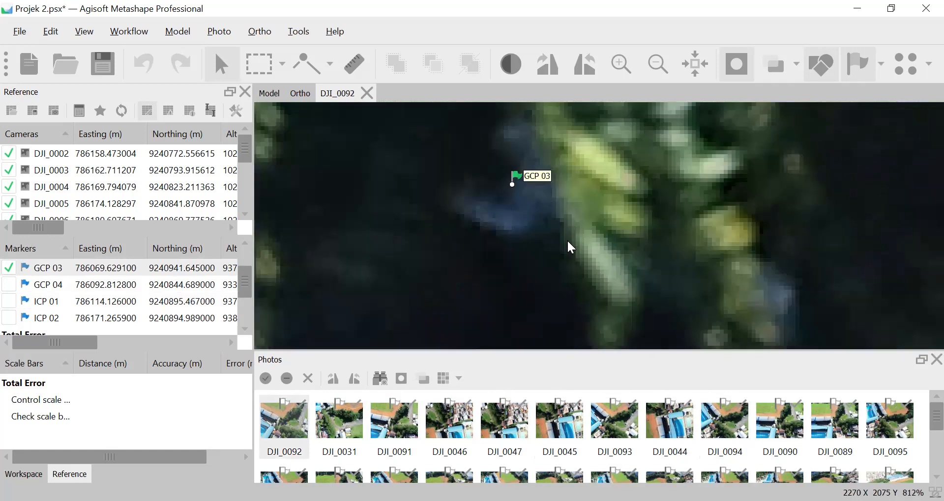
scroll(490, 283, down, 3)
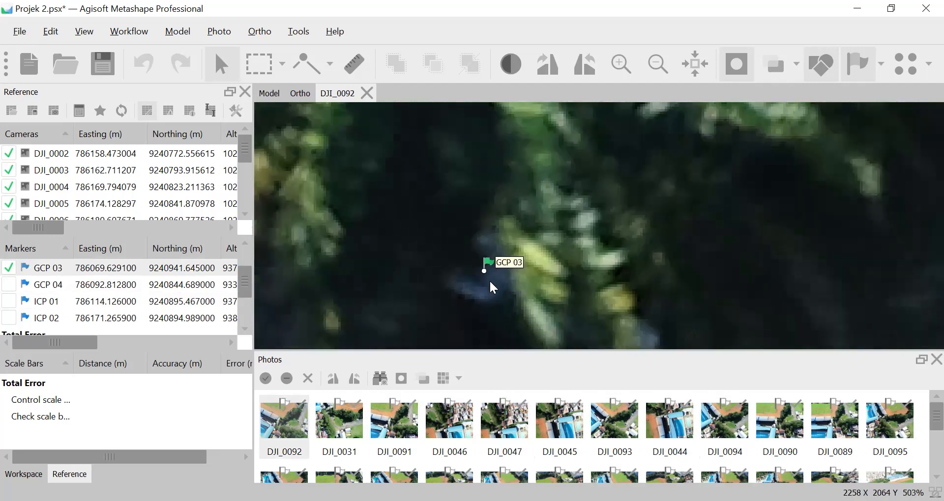
Pass over photo DJI_0031 and pin the GCP 03 marker on the faint target below the palm fronds in DJI_0091
double_click(346, 431)
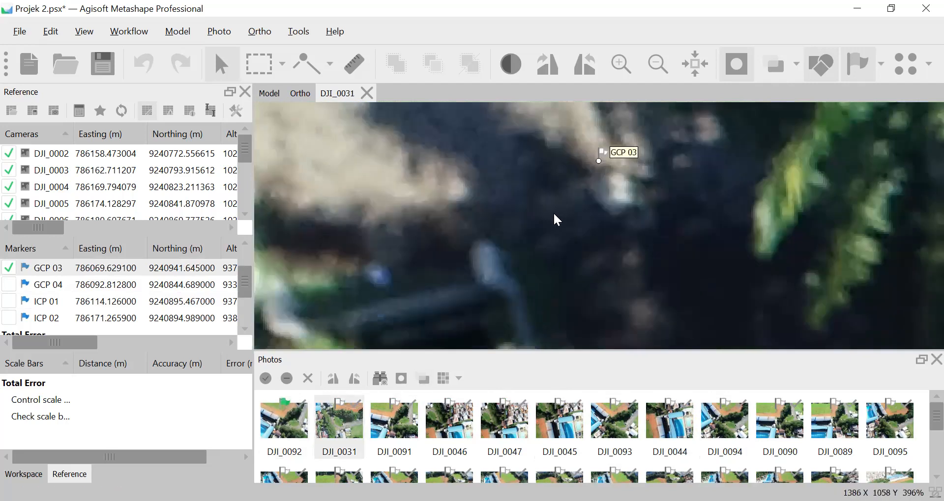
scroll(554, 216, down, 3)
drag(565, 203, 474, 270)
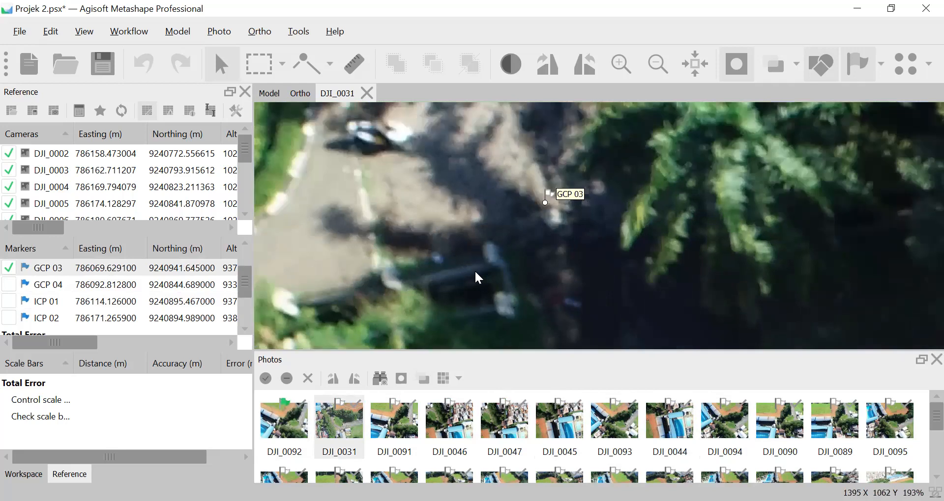
drag(570, 301, 456, 176)
scroll(456, 191, up, 2)
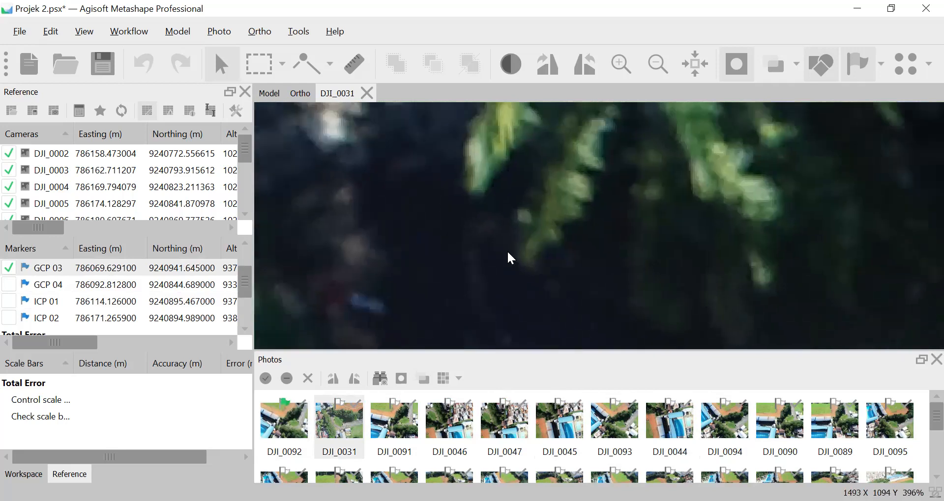
scroll(468, 204, down, 2)
drag(467, 218, 468, 247)
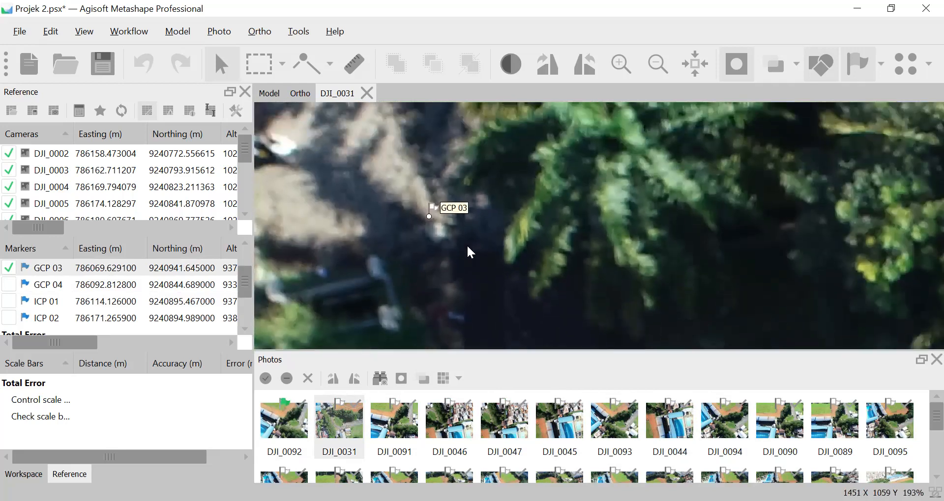
double_click(384, 427)
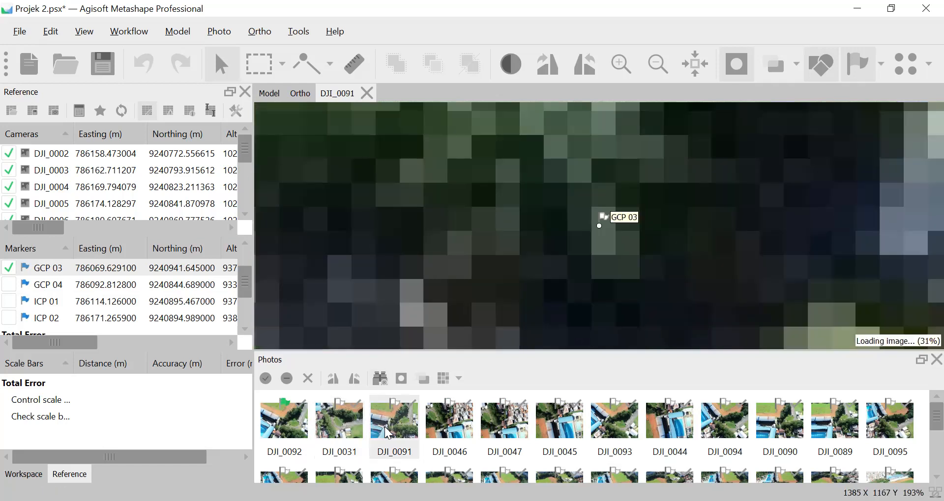
scroll(559, 278, up, 3)
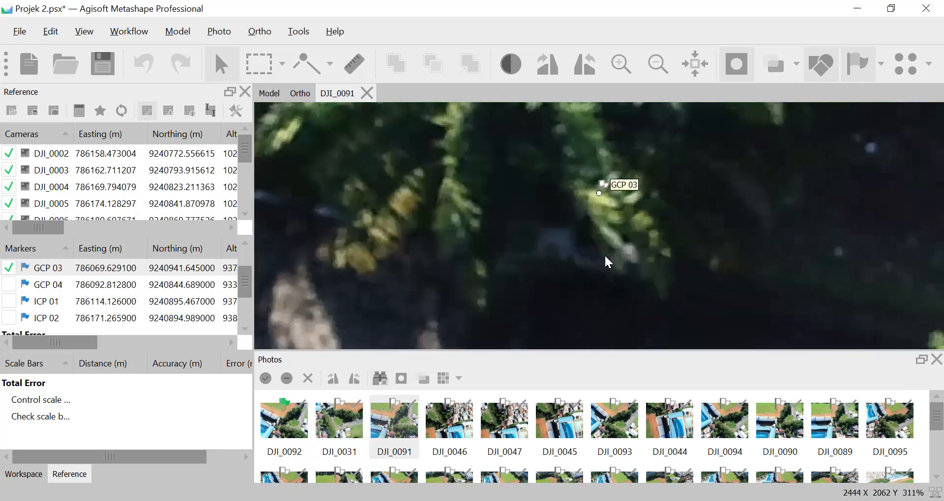
mouse_move(597, 175)
mouse_down()
mouse_move(556, 236)
mouse_move(538, 239)
mouse_up()
Pin the GCP 03 marker on the faint bluish target in the tree shadow in photos DJI_0046 and DJI_0047
double_click(458, 426)
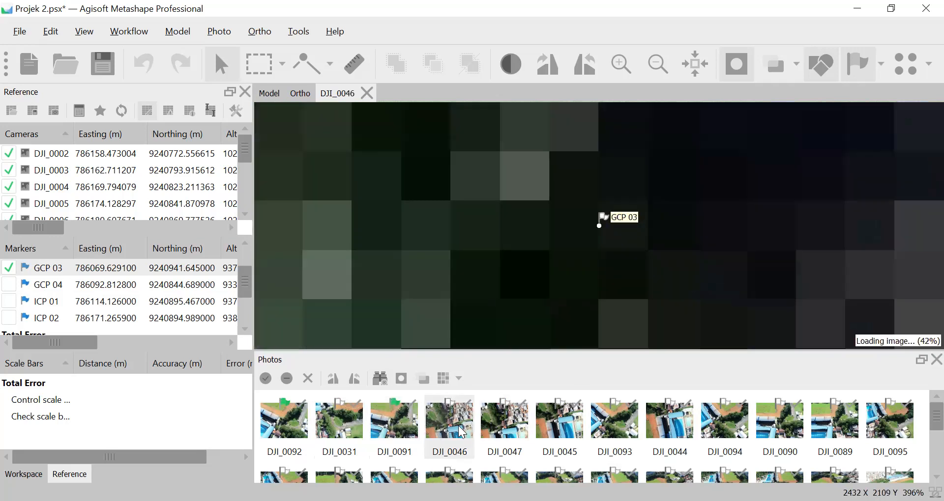
scroll(579, 266, down, 5)
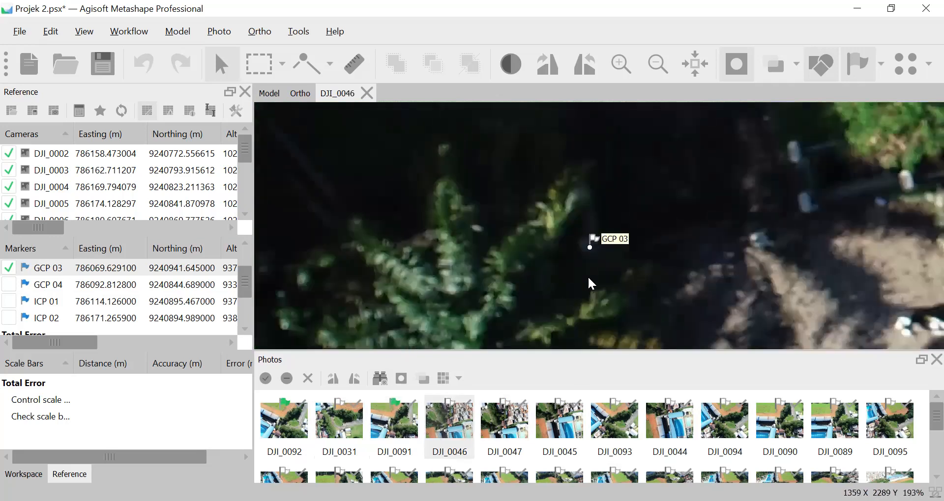
scroll(556, 255, up, 7)
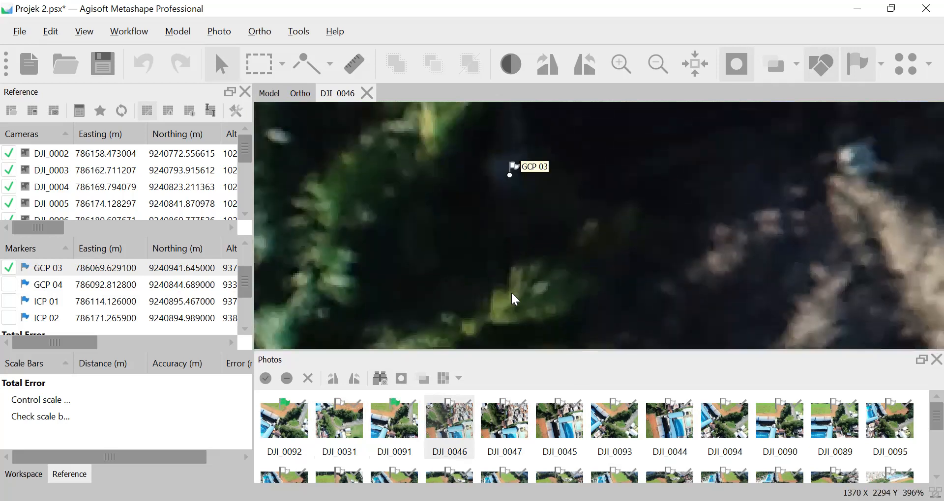
drag(506, 234, 505, 230)
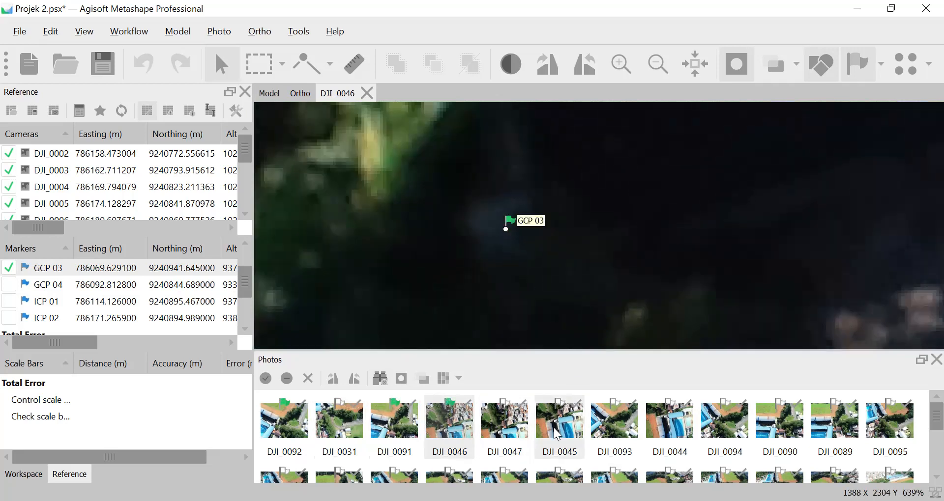
double_click(504, 420)
mouse_move(598, 244)
mouse_down()
mouse_move(529, 272)
mouse_move(529, 254)
mouse_up()
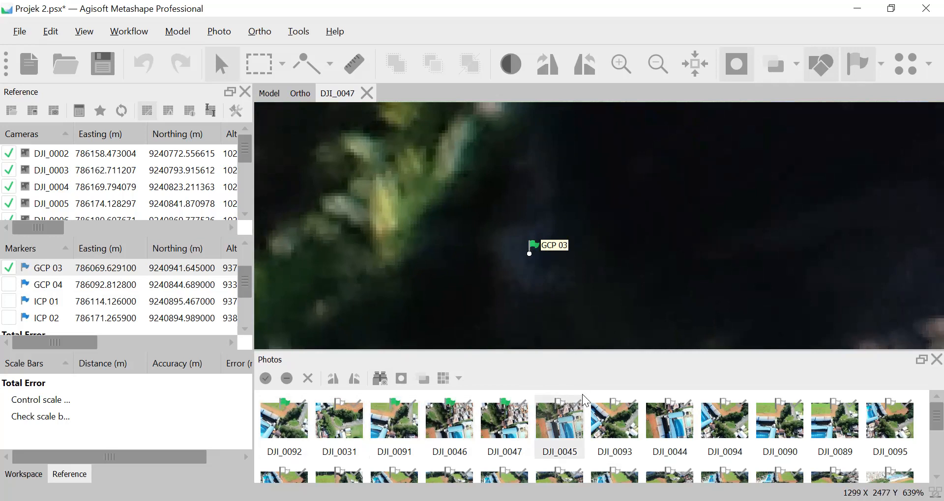
Examine the area around the GCP 03 marker in photos DJI_0045, DJI_0093, DJI_0044 and DJI_0094, and review the markers list
double_click(570, 424)
drag(602, 272, 568, 378)
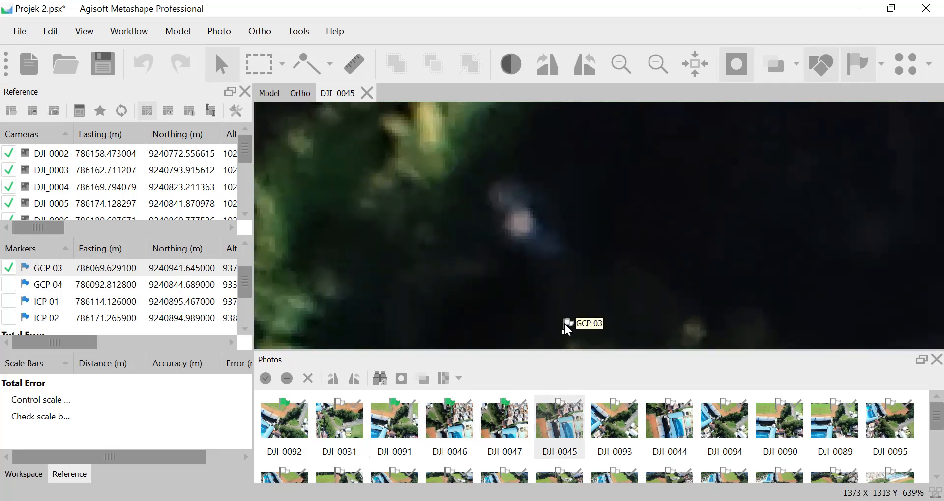
double_click(604, 427)
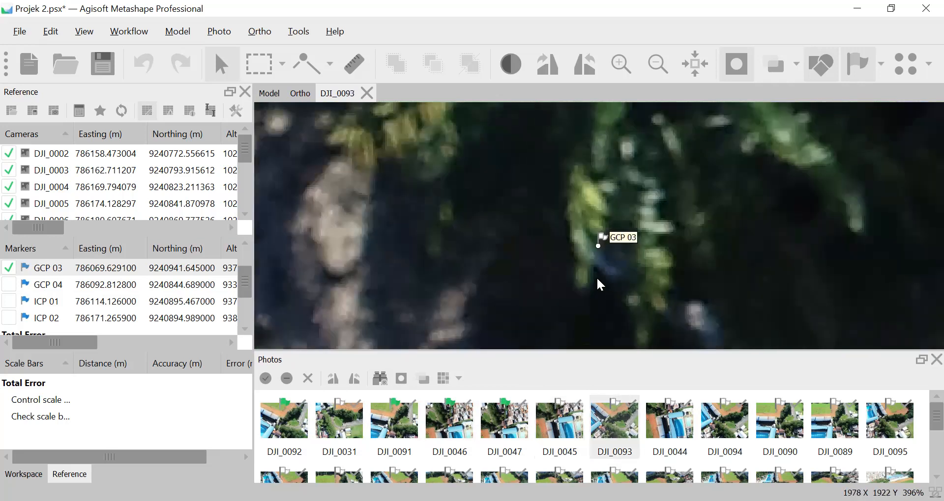
drag(597, 276, 435, 152)
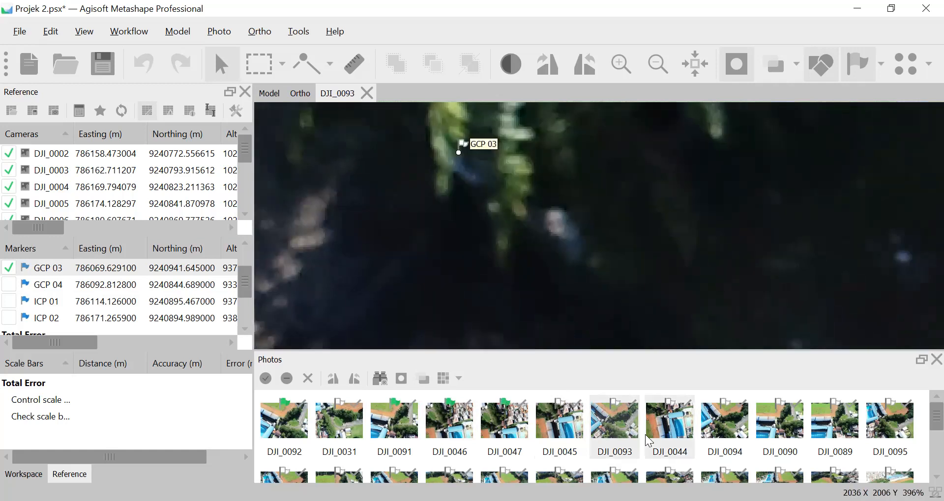
double_click(667, 431)
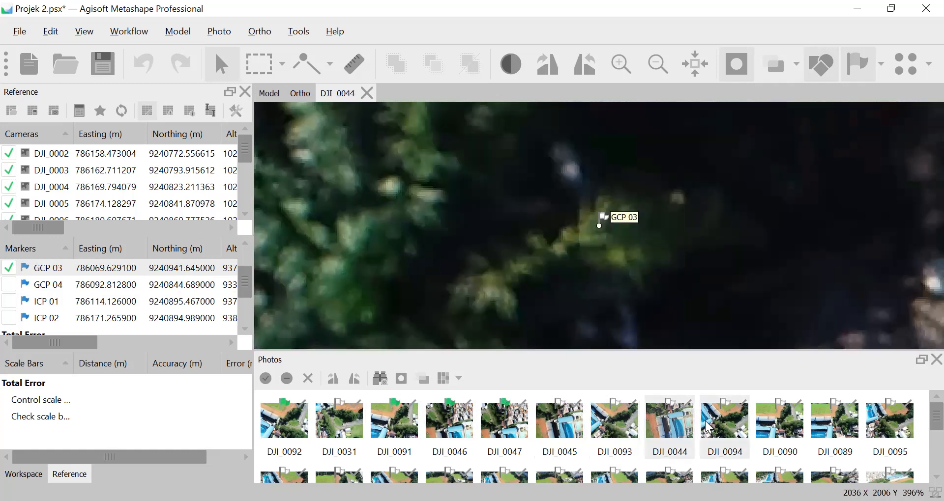
double_click(710, 428)
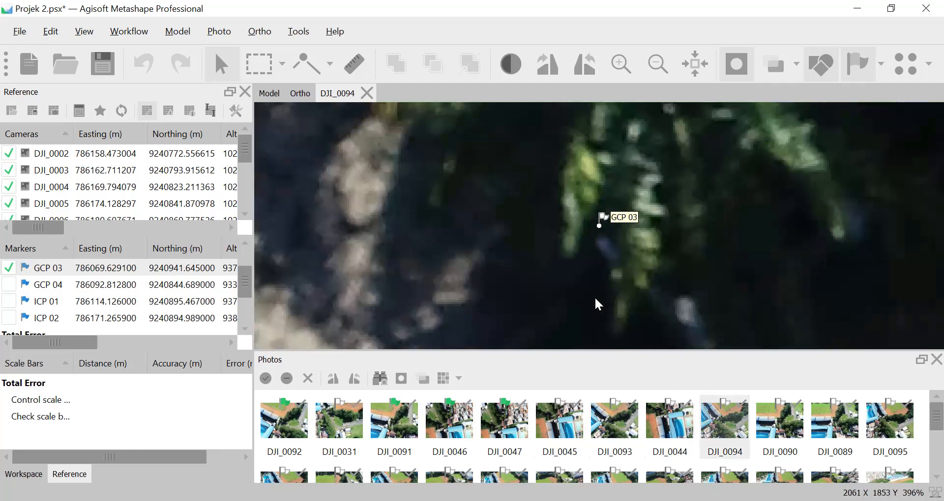
scroll(593, 290, down, 8)
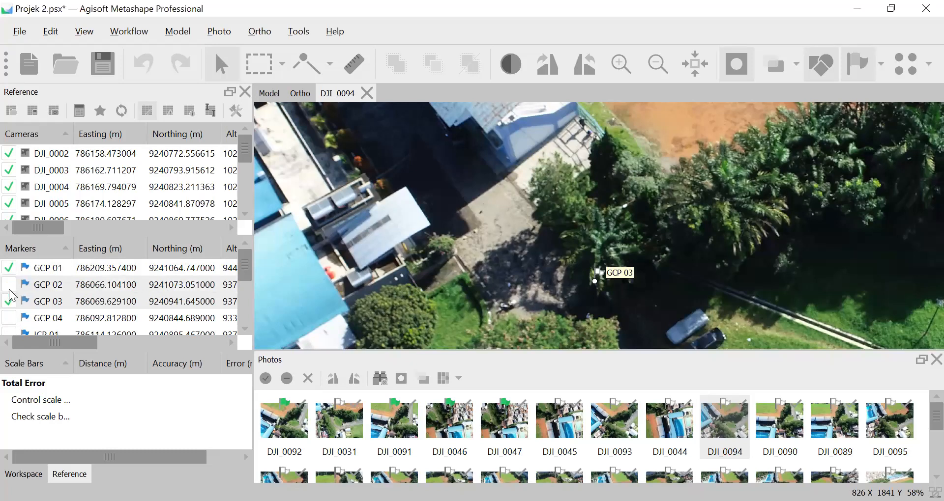
scroll(12, 291, down, 3)
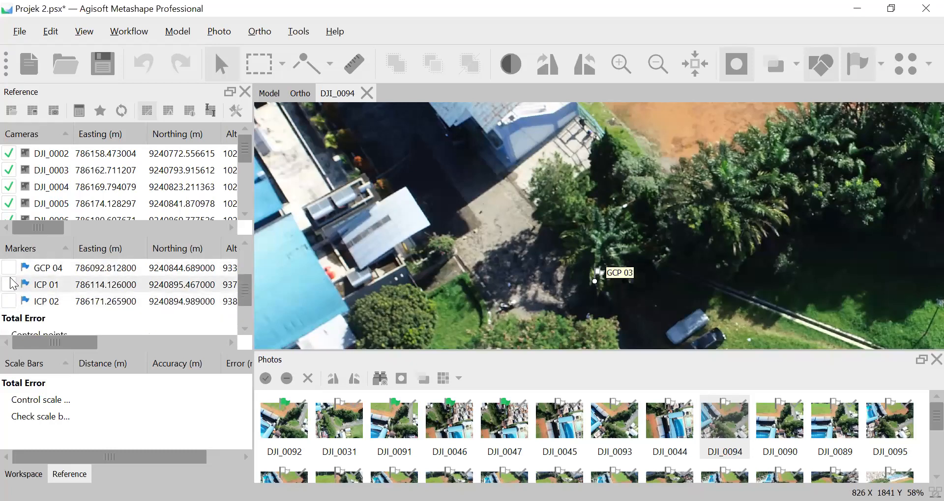
Enable GCP 04 as a control point and compare the marker errors with the control point and check point totals
click(8, 268)
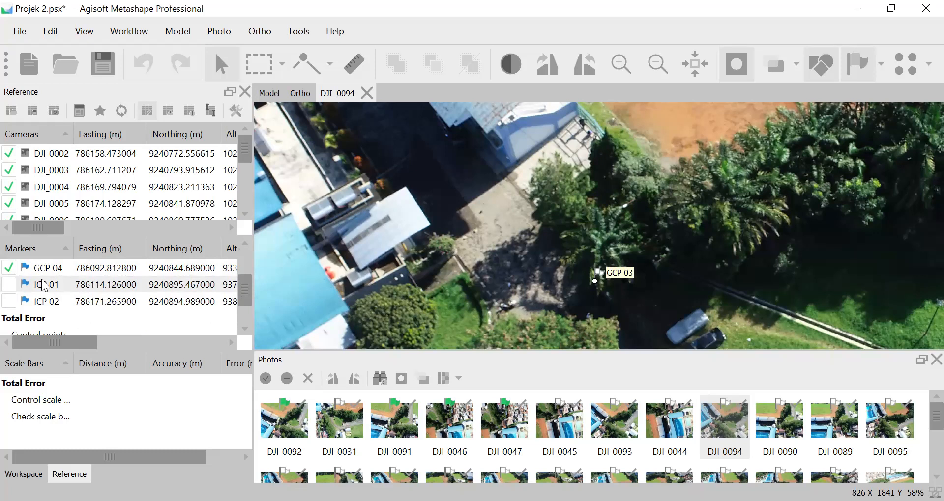
scroll(127, 308, up, 3)
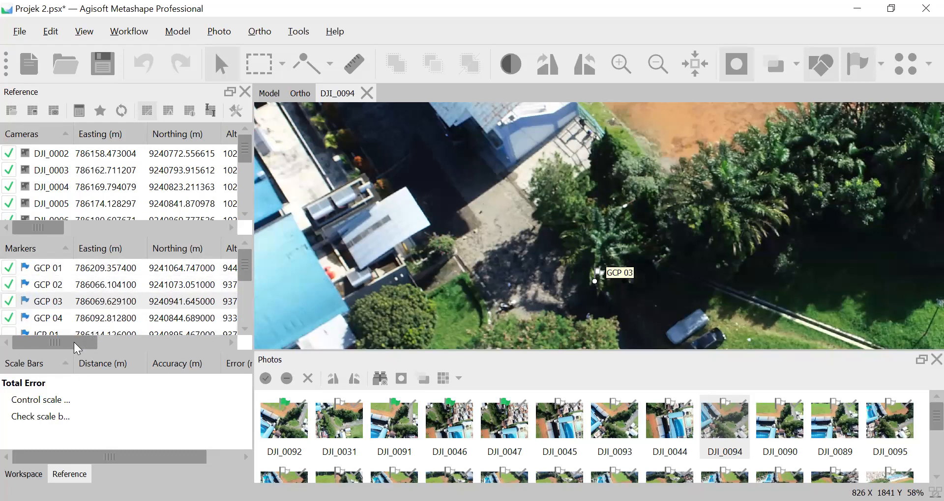
drag(73, 343, 123, 344)
click(147, 343)
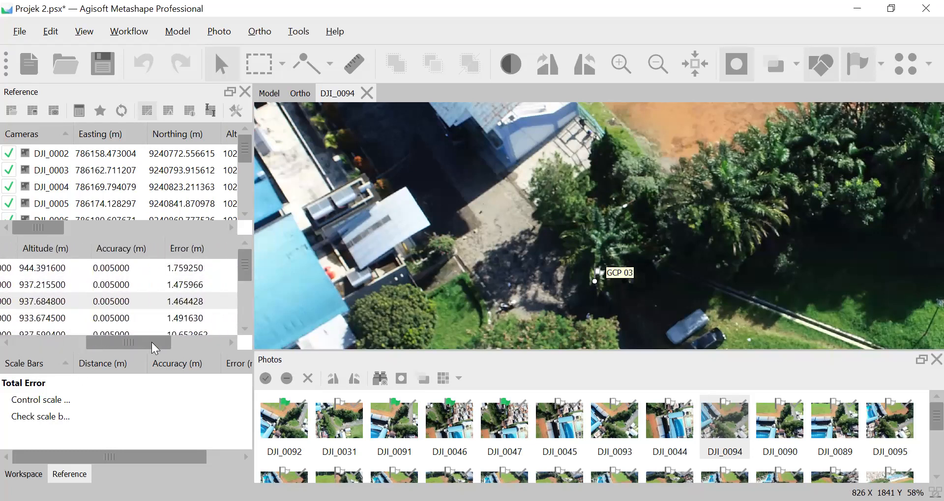
click(151, 343)
drag(148, 339, 210, 346)
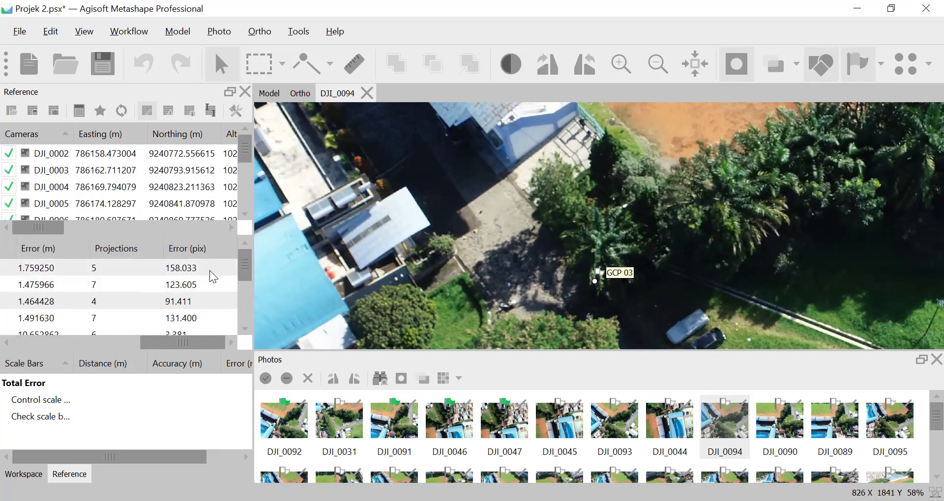
scroll(210, 270, down, 1)
scroll(193, 302, down, 1)
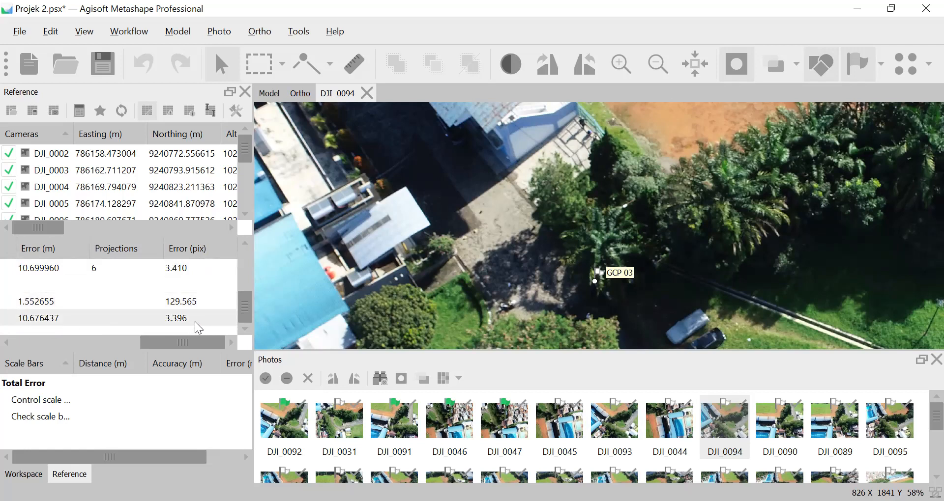
scroll(206, 301, up, 2)
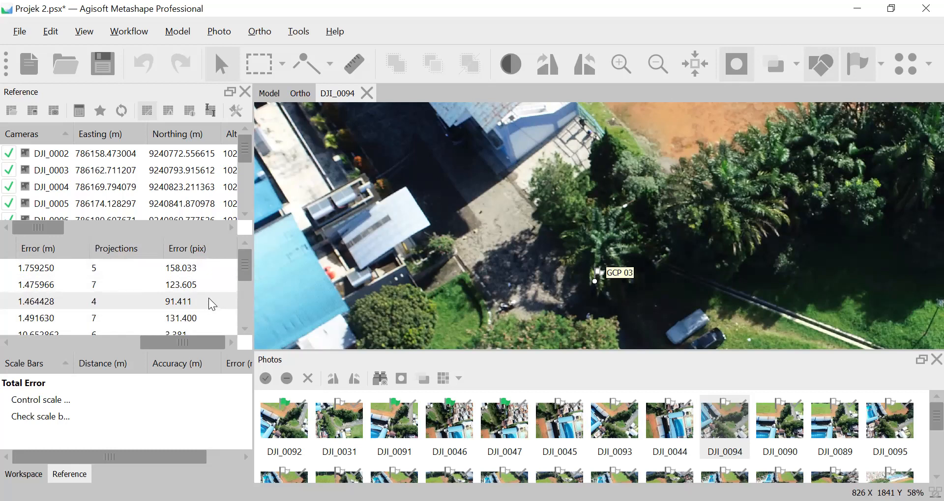
scroll(204, 295, down, 2)
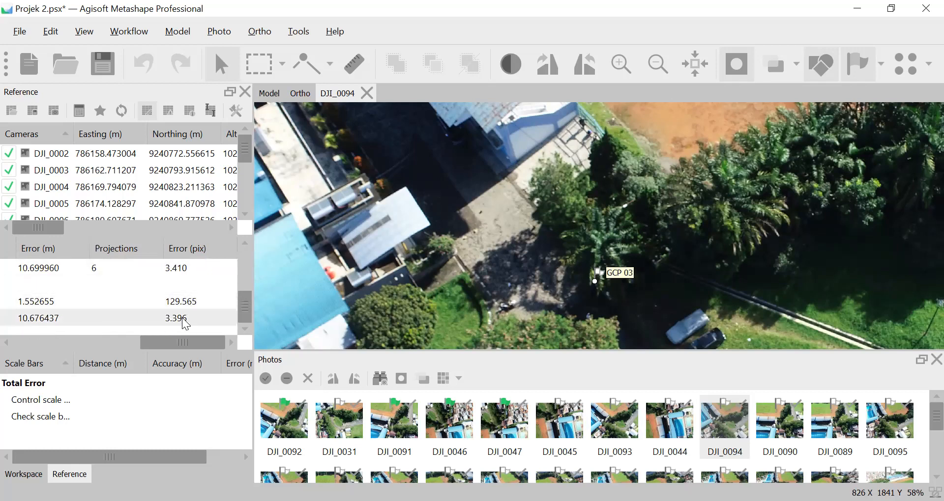
scroll(190, 319, up, 2)
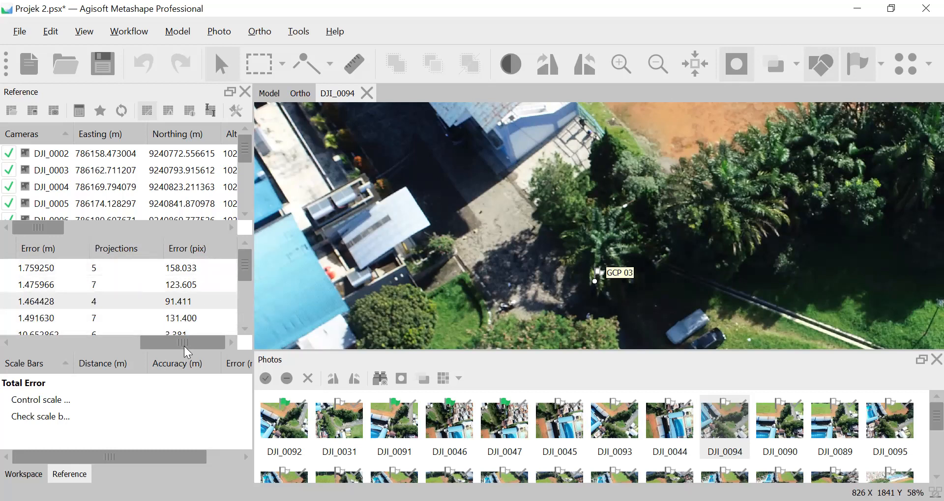
Review the total errors of the control points and check points in the markers list
drag(206, 346, 22, 339)
scroll(163, 306, down, 2)
scroll(163, 305, up, 2)
scroll(157, 307, down, 2)
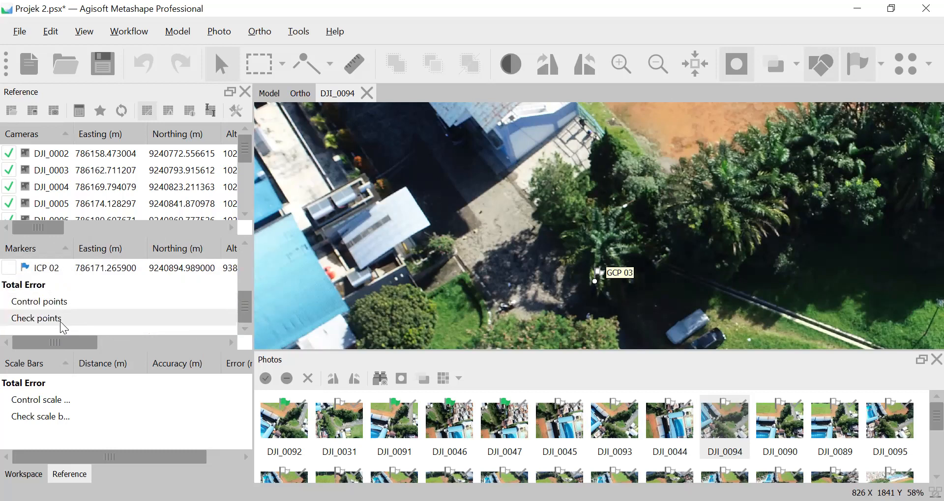
drag(54, 343, 184, 344)
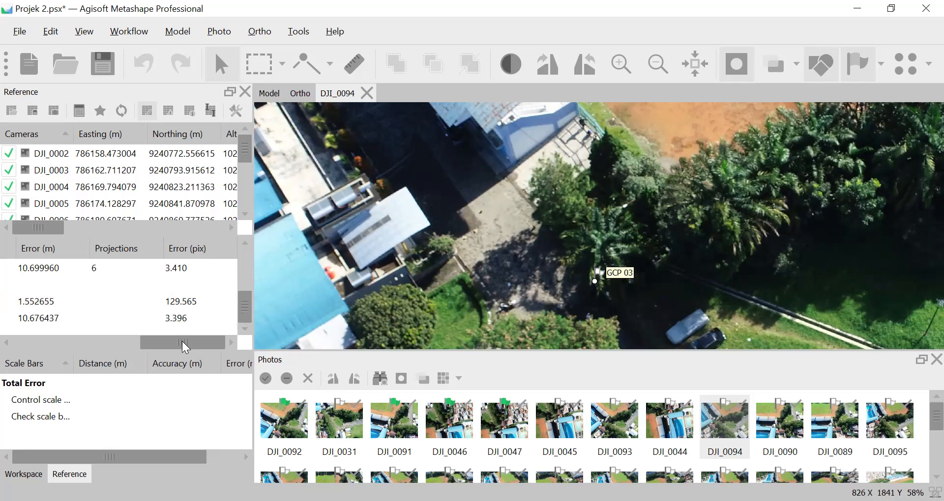
drag(205, 344, 176, 344)
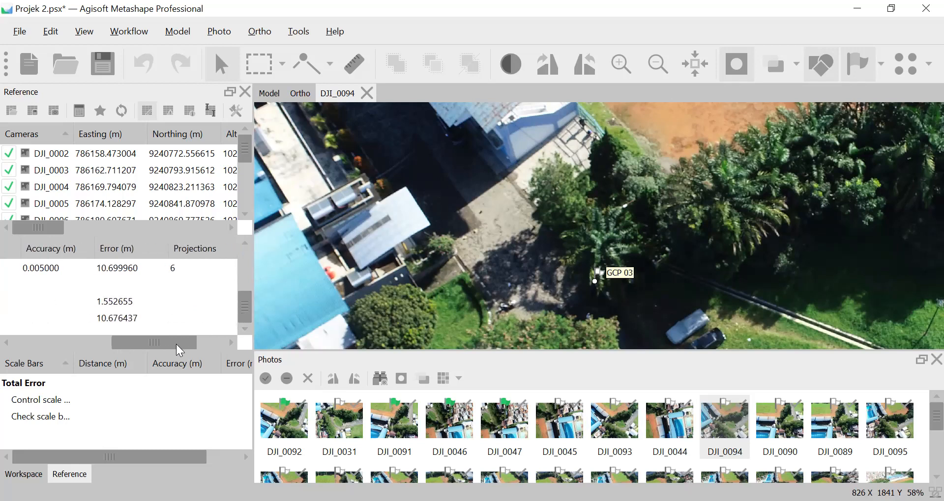
drag(176, 344, 54, 340)
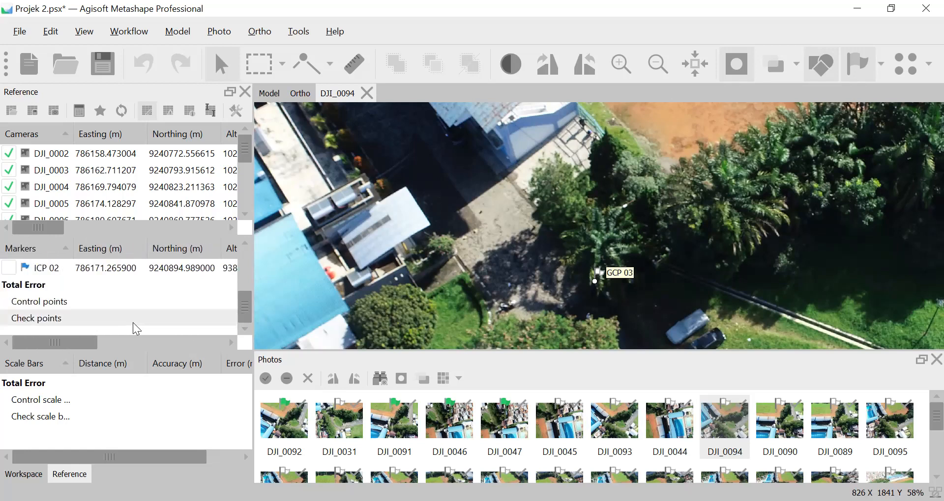
Disable GCP 01 to GCP 04, enable ICP 01 and ICP 02 as control points, and compare the marker and total errors
scroll(132, 322, up, 2)
click(9, 285)
click(9, 302)
click(9, 319)
scroll(12, 305, down, 1)
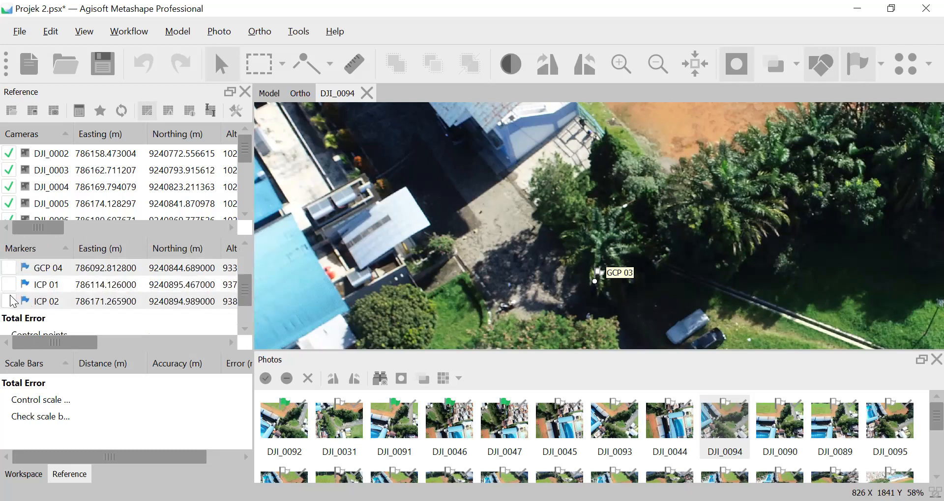
scroll(118, 284, down, 1)
drag(91, 342, 169, 342)
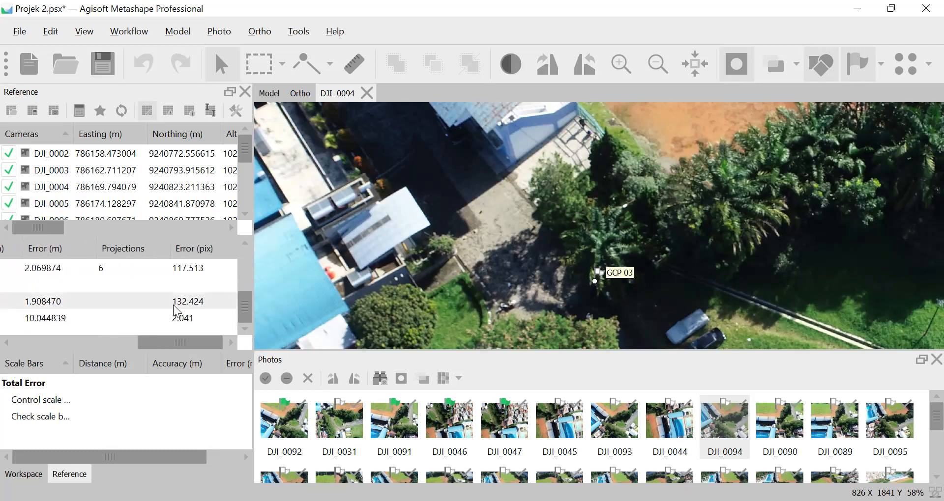
scroll(186, 312, up, 3)
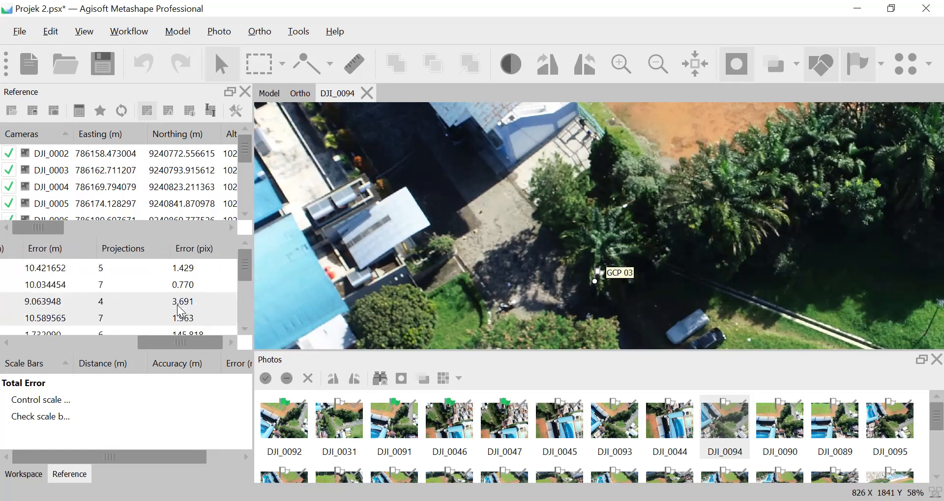
scroll(195, 308, down, 3)
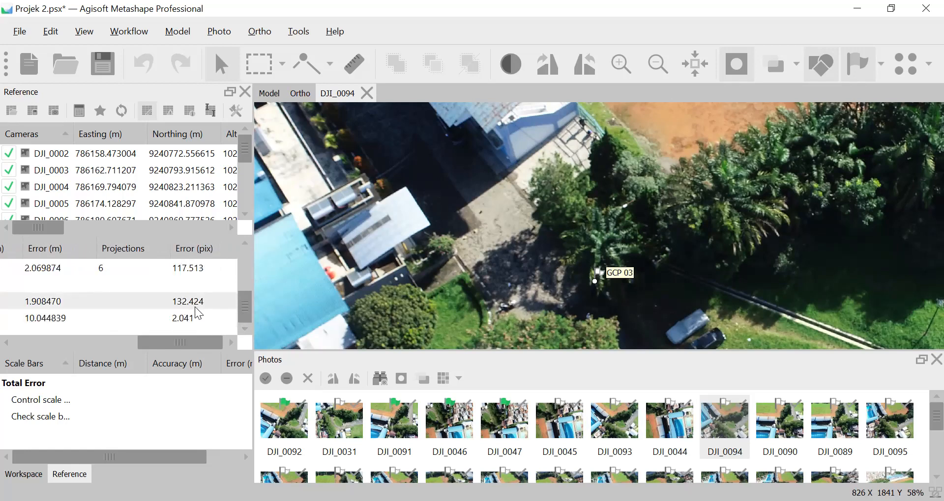
scroll(195, 315, up, 3)
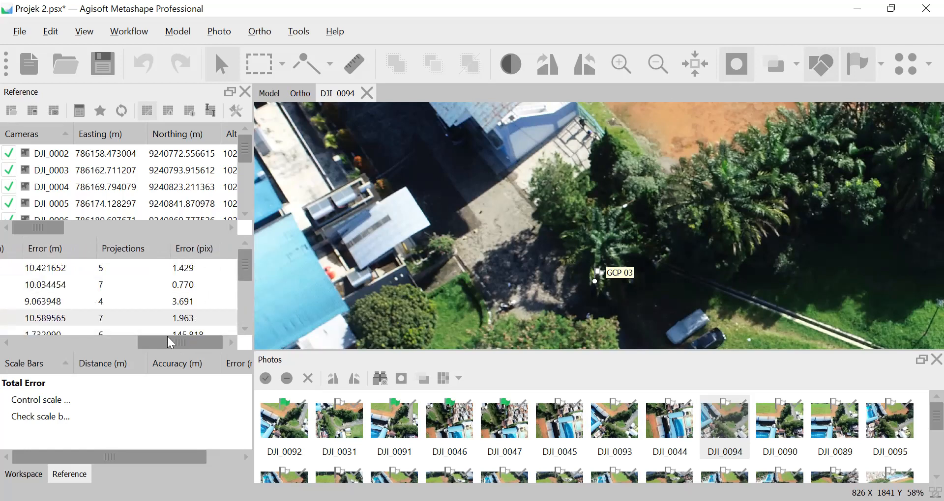
Enable GCP 01 to GCP 04 again alongside ICP 01 and ICP 02, and review the accuracy and error values
drag(168, 337, 40, 336)
click(8, 268)
click(8, 286)
click(9, 301)
click(8, 318)
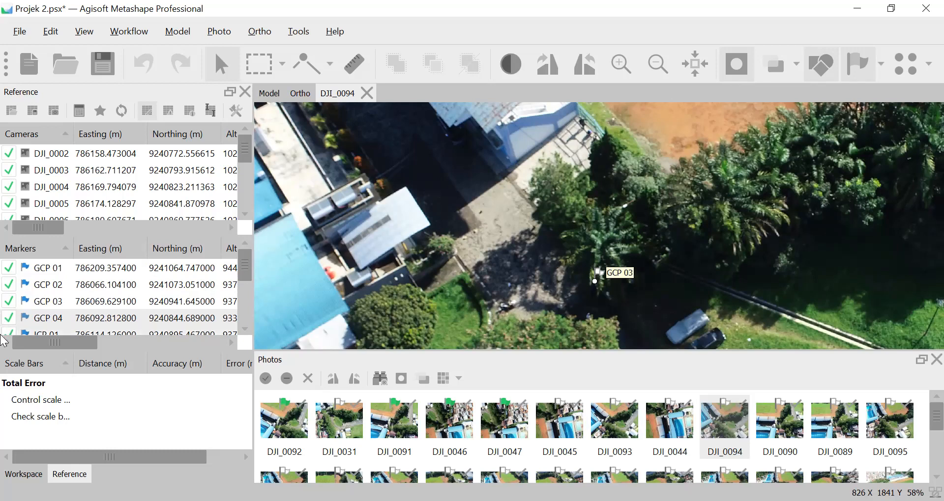
drag(60, 342, 140, 342)
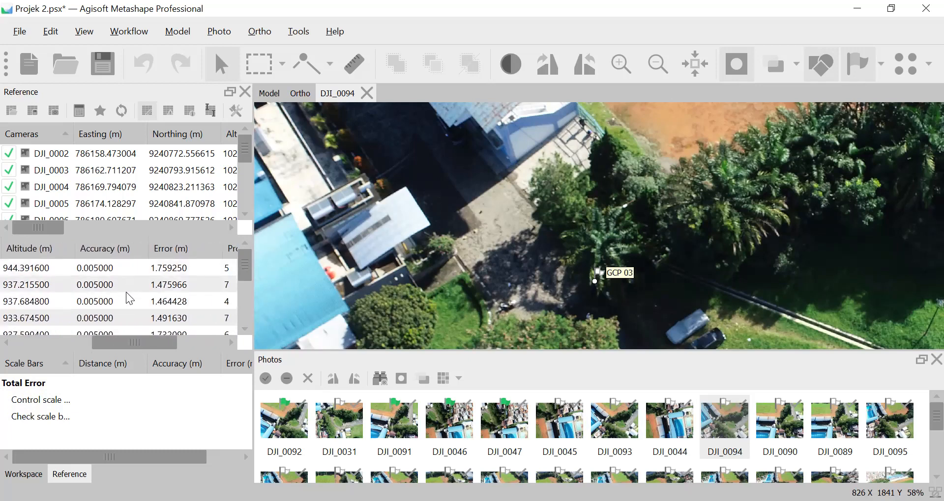
scroll(141, 283, down, 3)
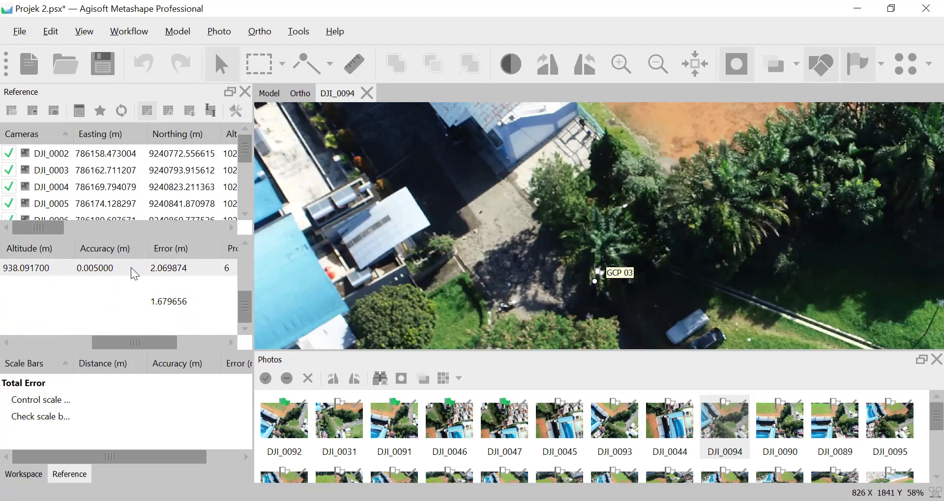
Set the accuracy of all GCP and ICP markers to 0.02 m and review their errors in metres and pixels
scroll(134, 273, up, 3)
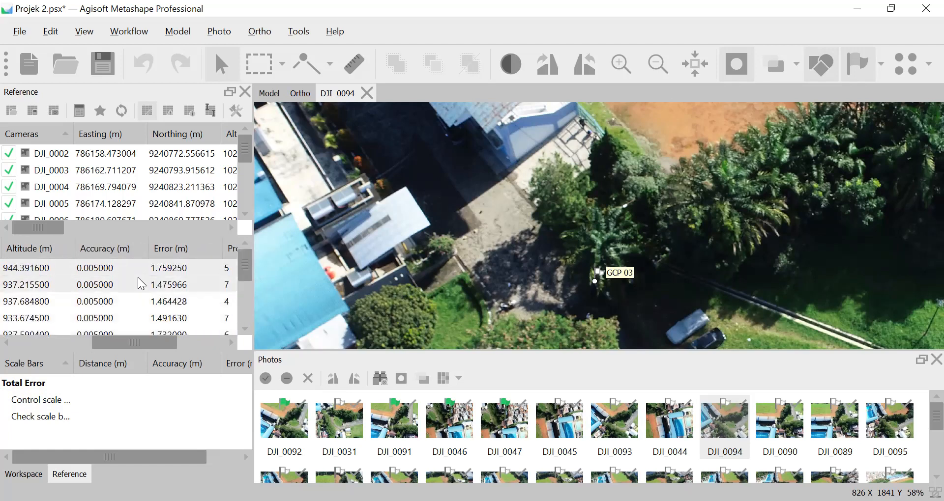
scroll(144, 284, down, 2)
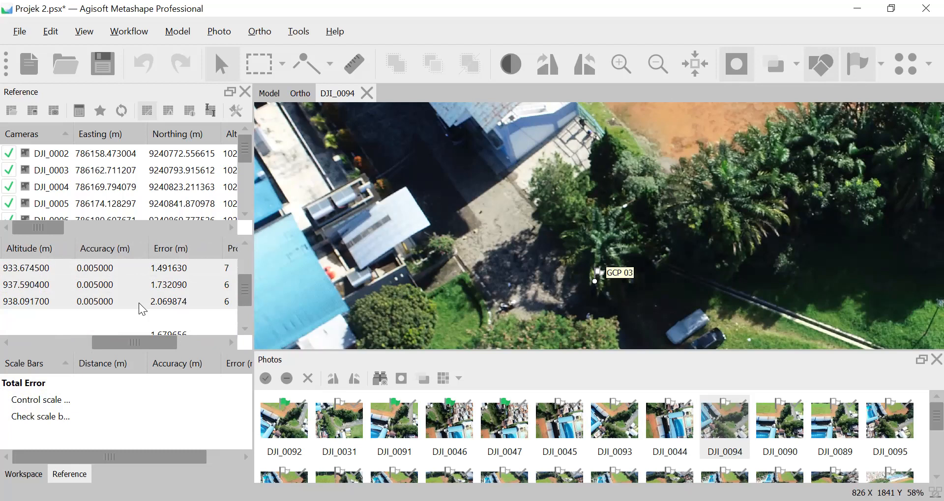
right_click(124, 298)
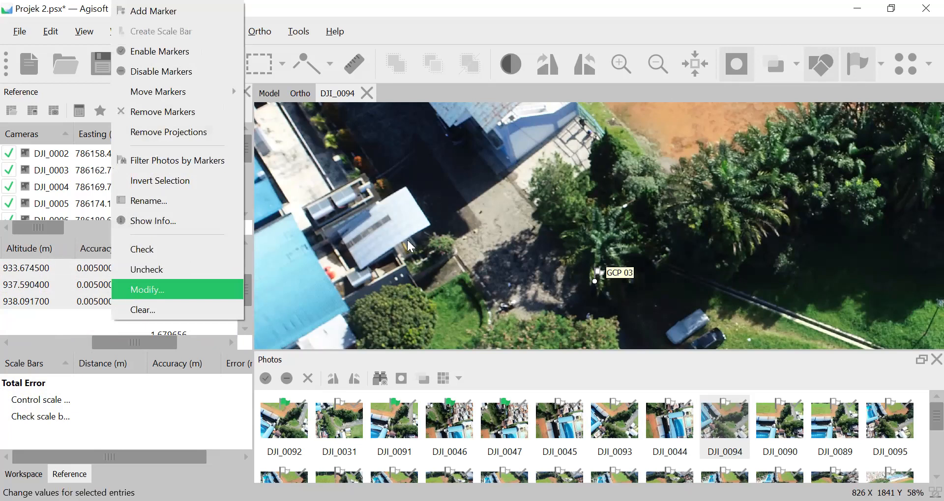
click(157, 293)
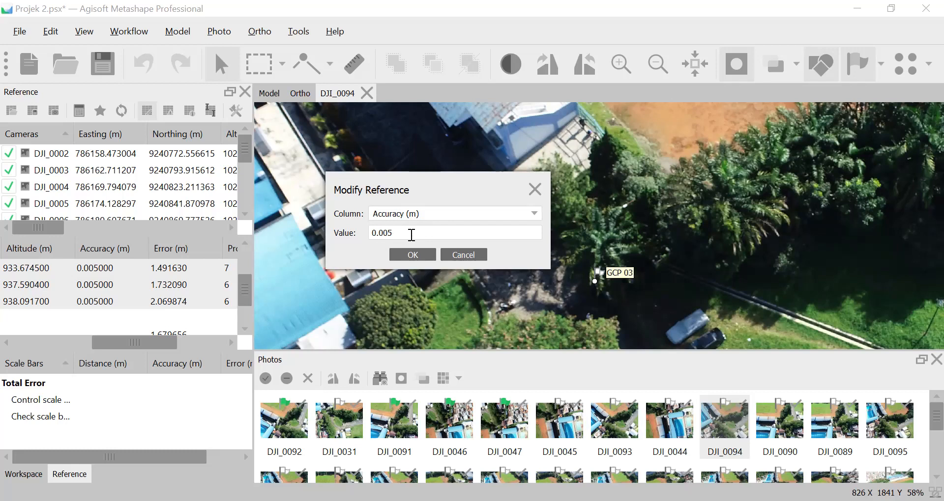
drag(411, 235, 356, 234)
click(412, 255)
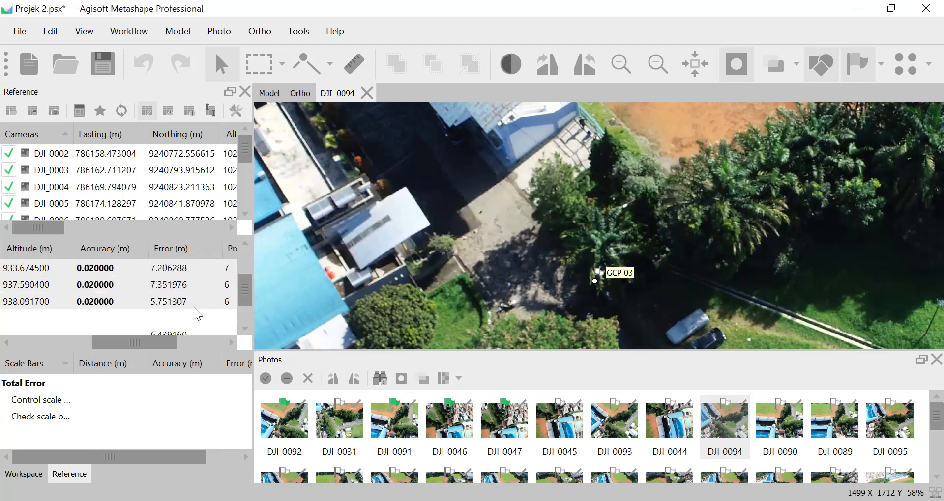
scroll(128, 290, up, 1)
drag(142, 343, 243, 345)
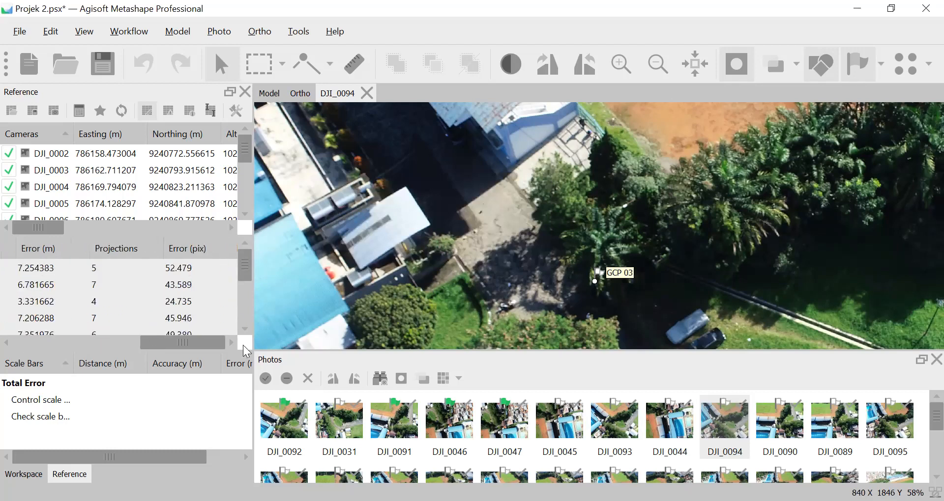
scroll(229, 311, down, 5)
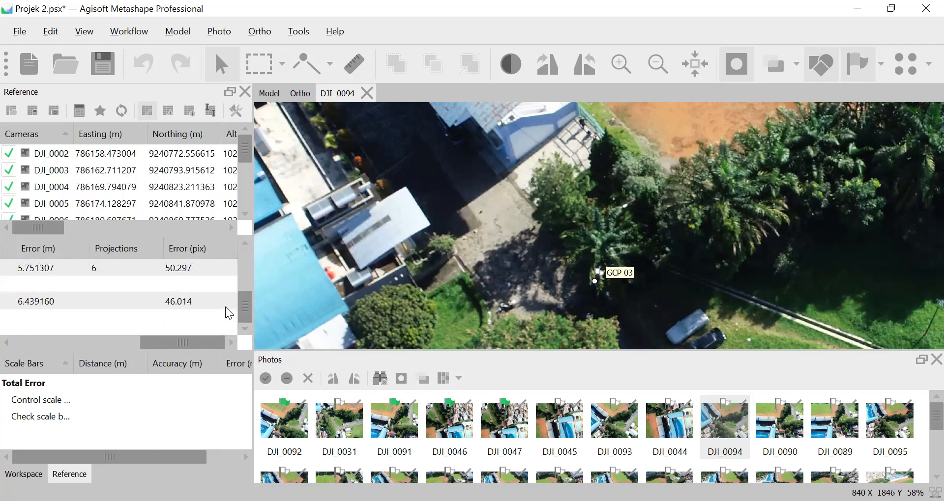
scroll(203, 308, up, 5)
drag(200, 343, 151, 339)
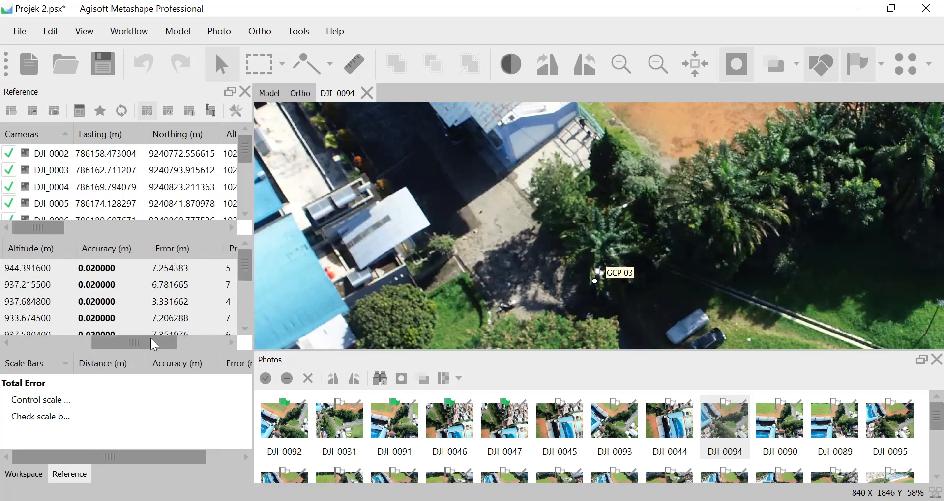
Optimize the camera alignment fitting f, cx, cy, k1, k2, k3, p1 and p2, and review the marker errors
click(101, 109)
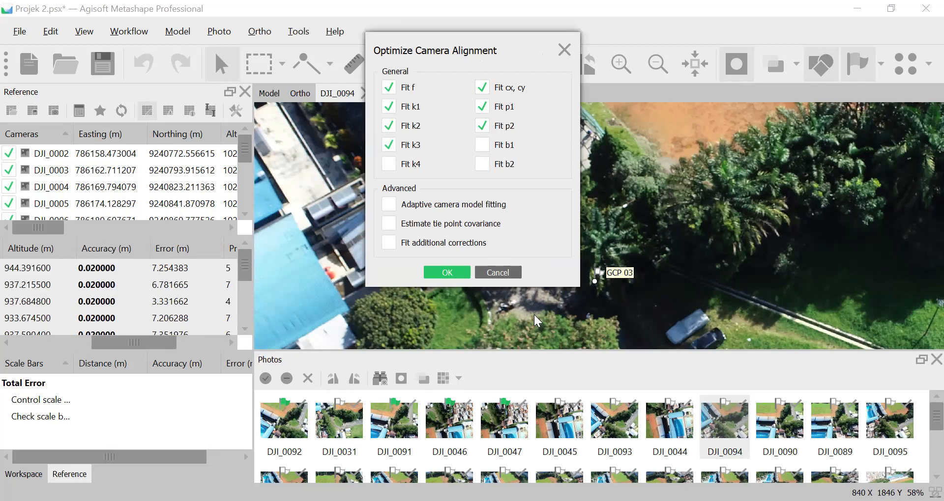
key(Return)
drag(133, 342, 220, 343)
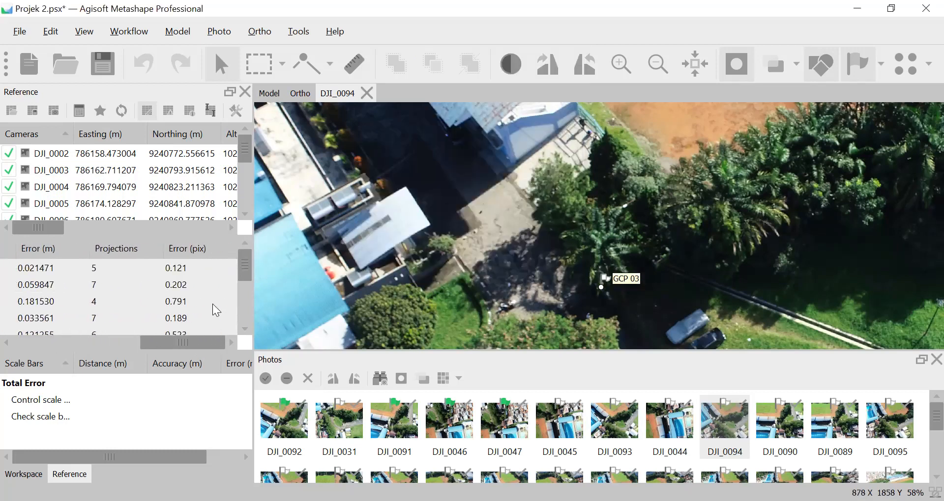
scroll(213, 304, down, 2)
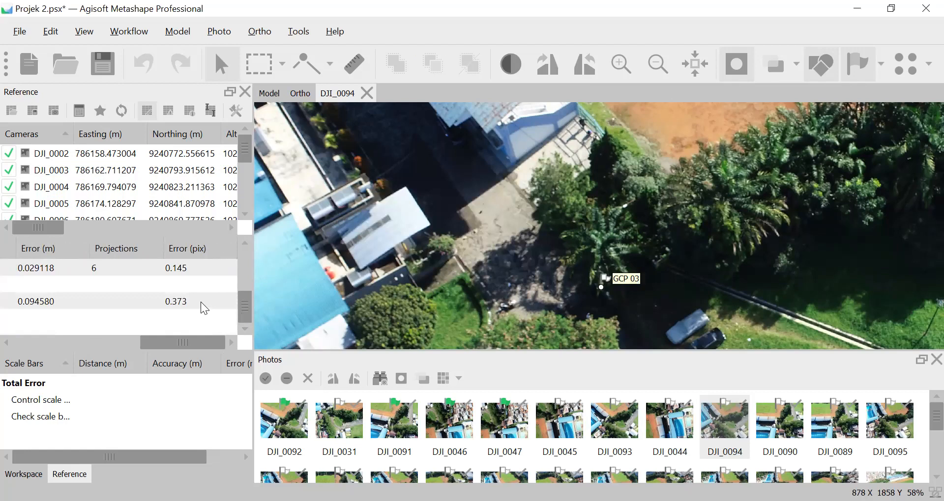
scroll(192, 301, up, 2)
Toggle the GCP and ICP markers so GCP 01 to GCP 04 are disabled while ICP 01 and ICP 02 act as control points
drag(205, 341, 73, 342)
scroll(9, 305, down, 1)
click(7, 299)
click(11, 289)
click(11, 296)
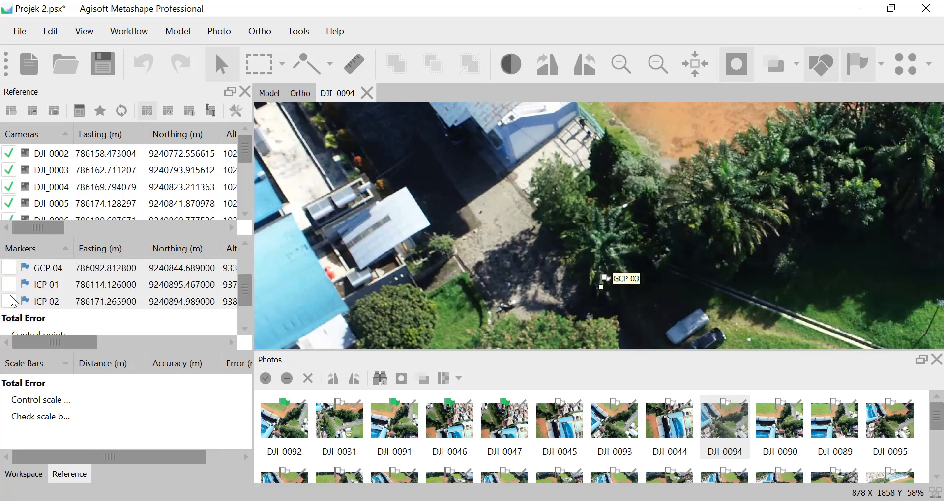
scroll(11, 301, up, 1)
click(9, 270)
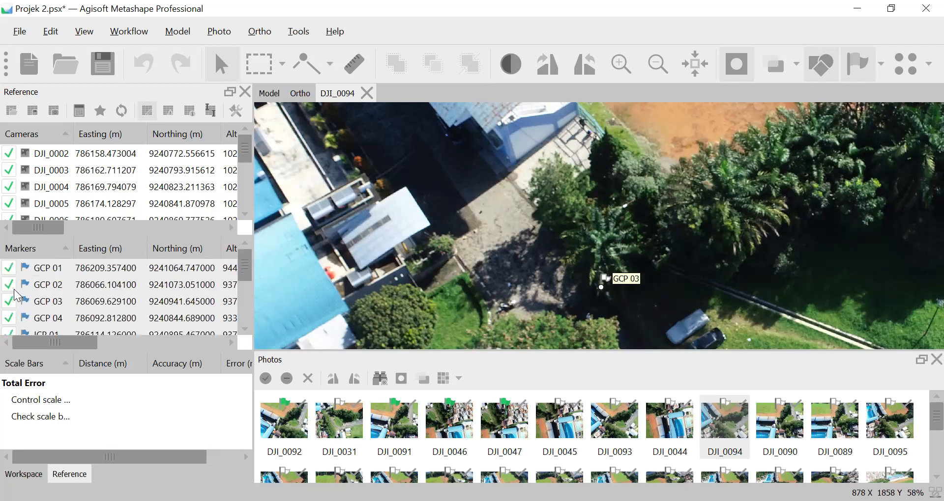
scroll(15, 295, down, 2)
mouse_move(64, 342)
mouse_down()
mouse_move(191, 342)
mouse_move(64, 343)
mouse_up()
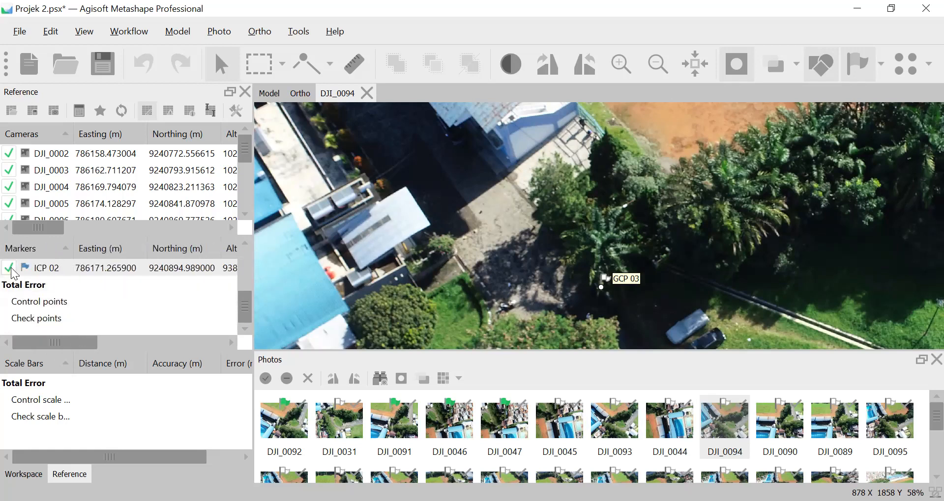
scroll(11, 275, up, 2)
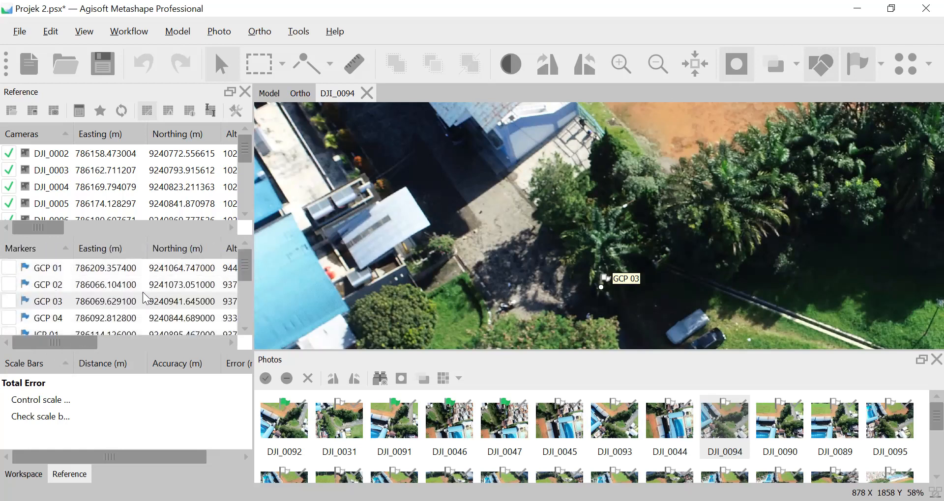
Enable GCP 01 to GCP 04 as control points and disable ICP 01 and ICP 02
click(8, 268)
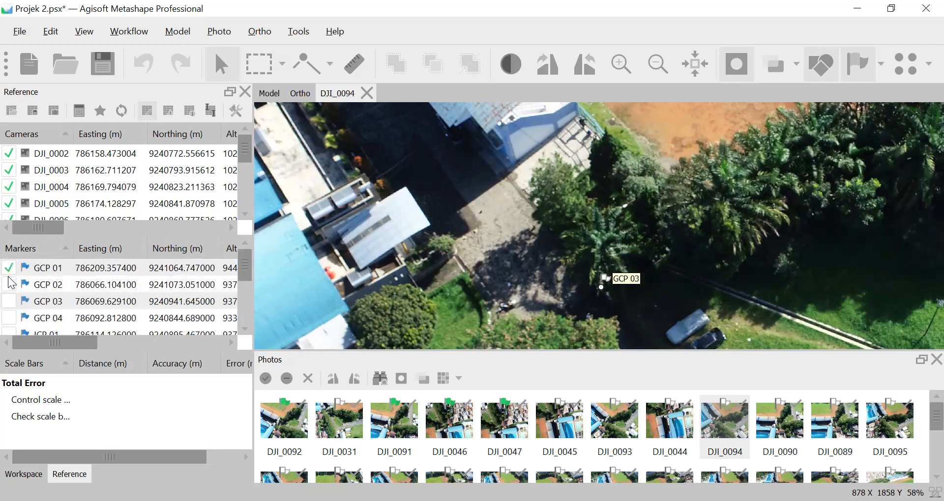
click(9, 284)
drag(52, 343, 15, 341)
scroll(168, 345, down, 2)
scroll(16, 325, up, 3)
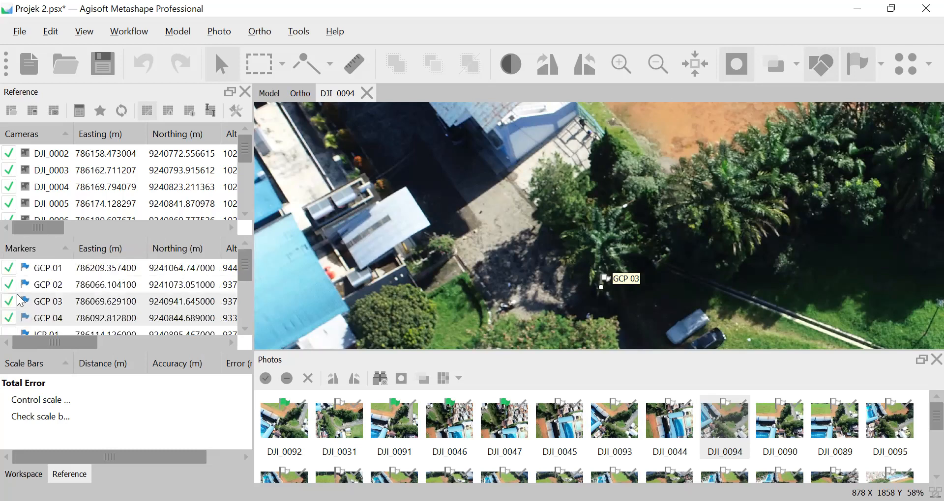
Disable GCP 02 to GCP 04, enable the ICP markers, and compare the total errors of control and check points
scroll(10, 308, down, 3)
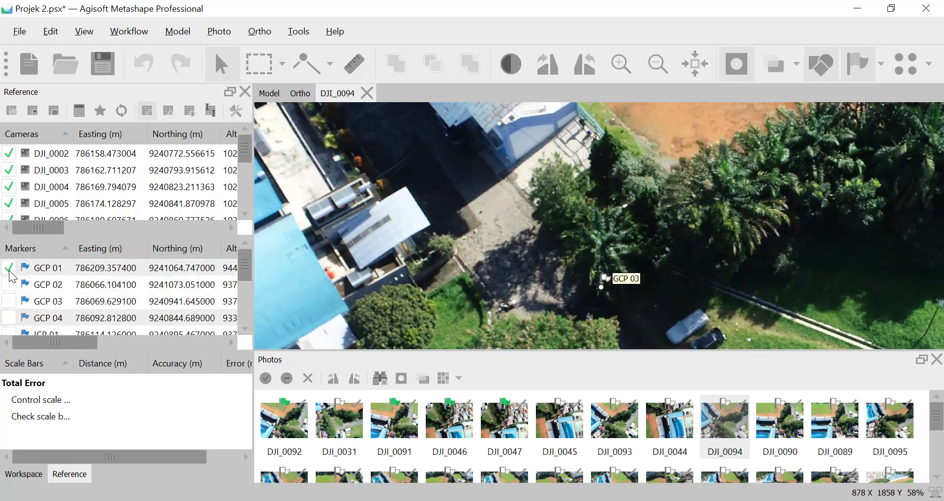
drag(49, 342, 177, 342)
scroll(198, 307, down, 2)
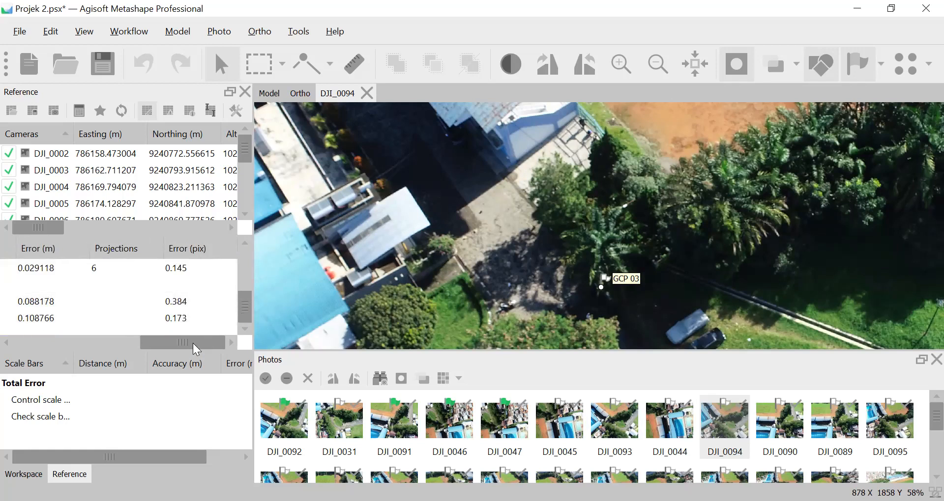
drag(201, 345, 73, 342)
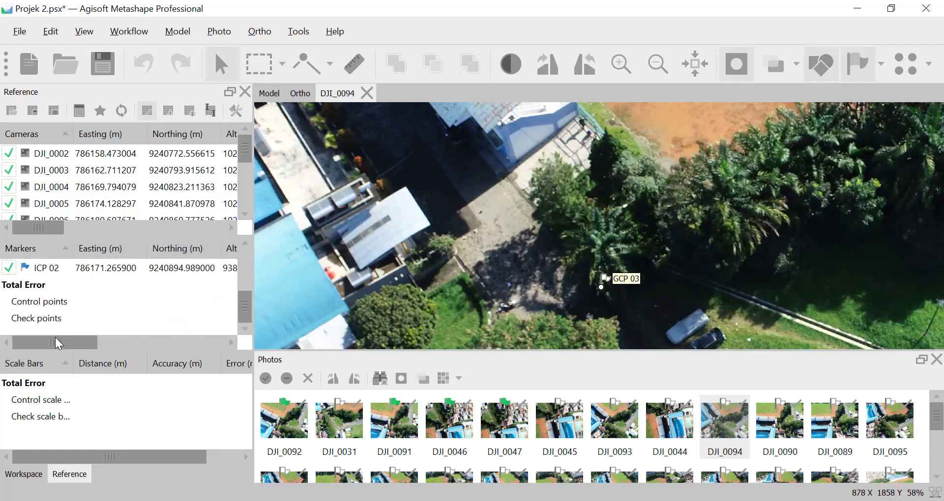
Enable GCP 02 to GCP 04 again and show the point cloud with its markers in the 3D model view
scroll(30, 295, up, 5)
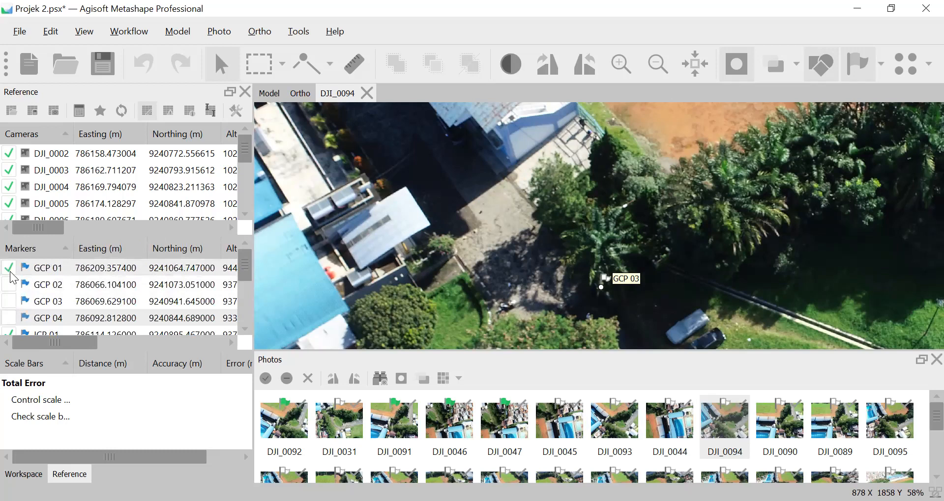
click(9, 268)
click(9, 284)
click(8, 301)
click(9, 318)
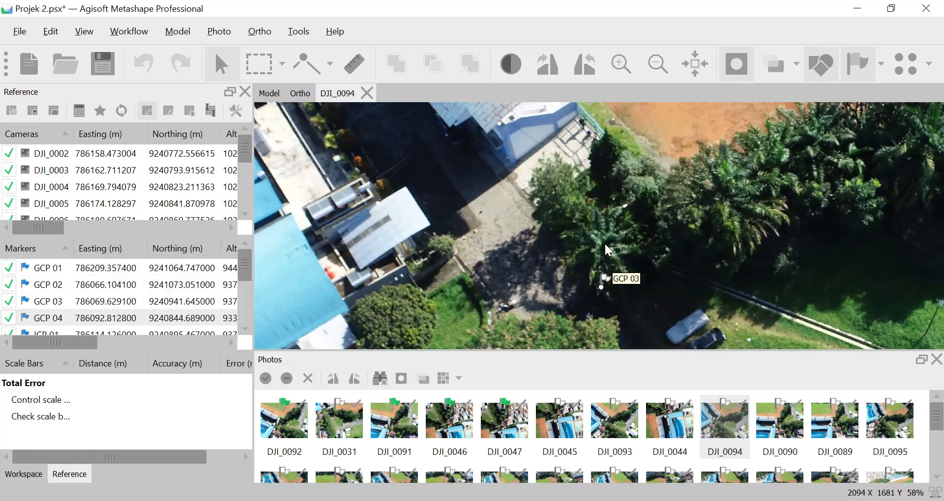
click(265, 94)
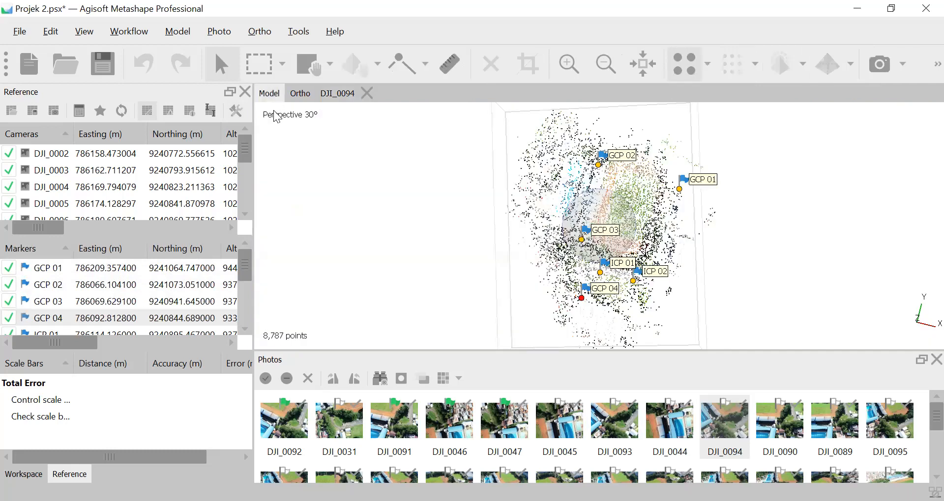
drag(613, 253, 617, 255)
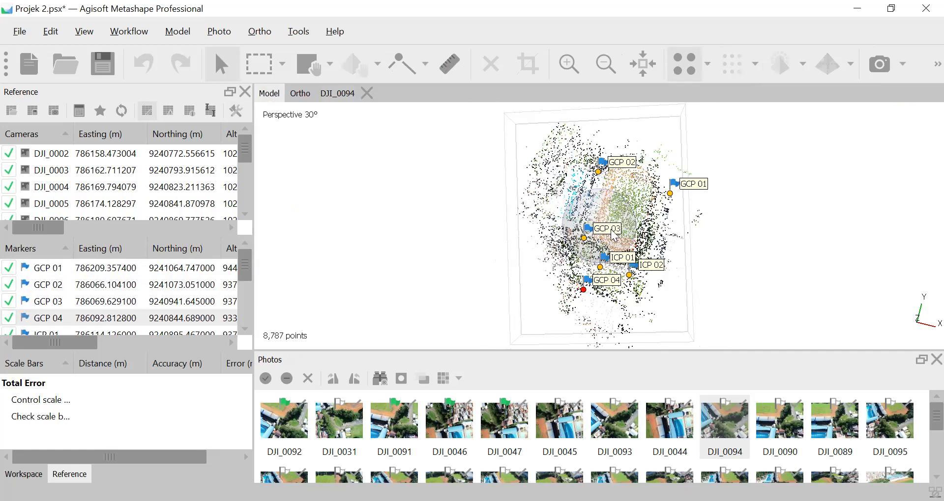
Optimize the camera alignment again, fitting f, cx, cy, k1, k2, k3, p1 and p2
scroll(109, 310, down, 2)
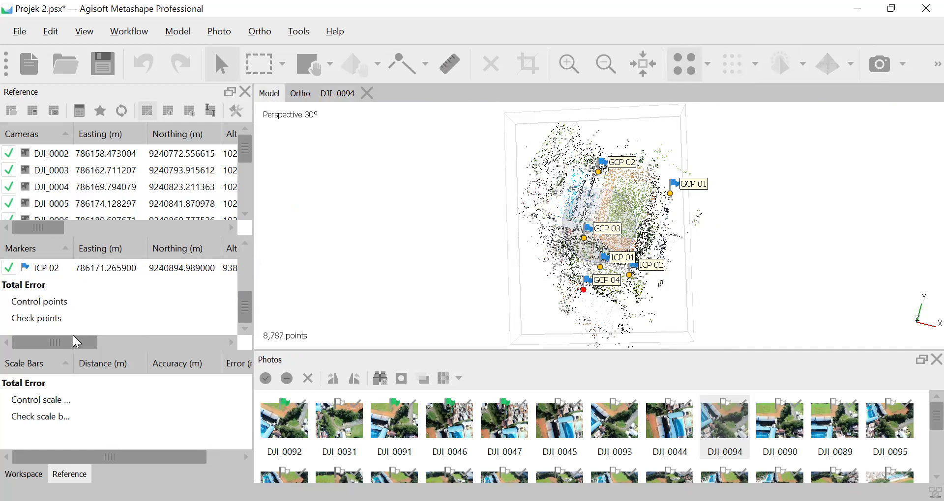
click(99, 115)
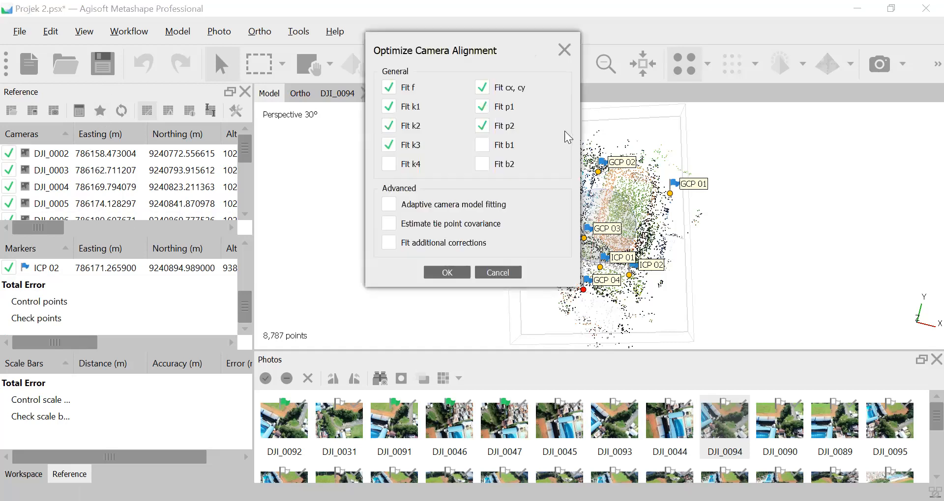
click(451, 268)
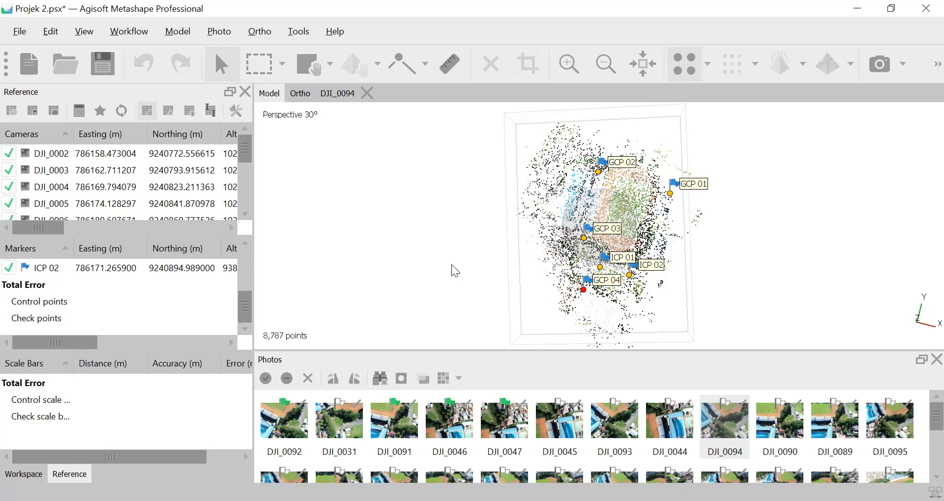
Disable ICP 01 and ICP 02 so they serve as check points, with GCP 01 to GCP 04 as control points
scroll(51, 310, up, 2)
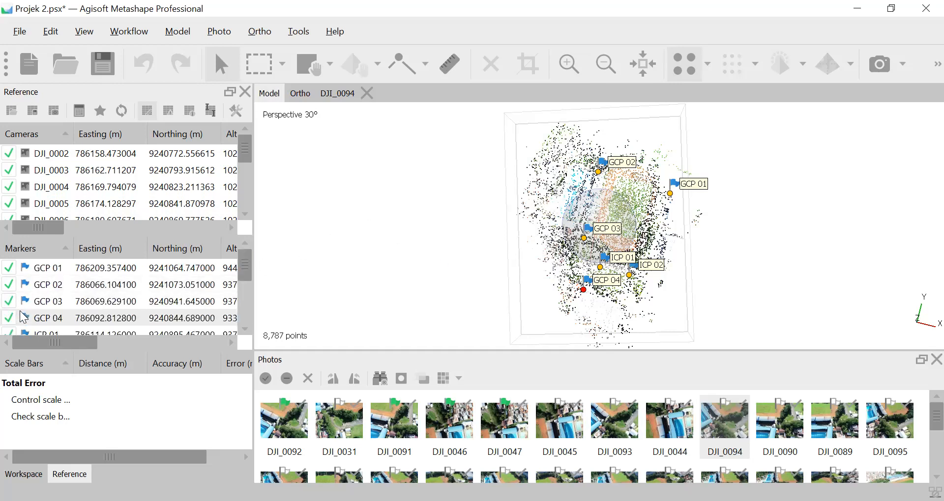
scroll(22, 317, down, 1)
click(9, 285)
scroll(96, 291, up, 1)
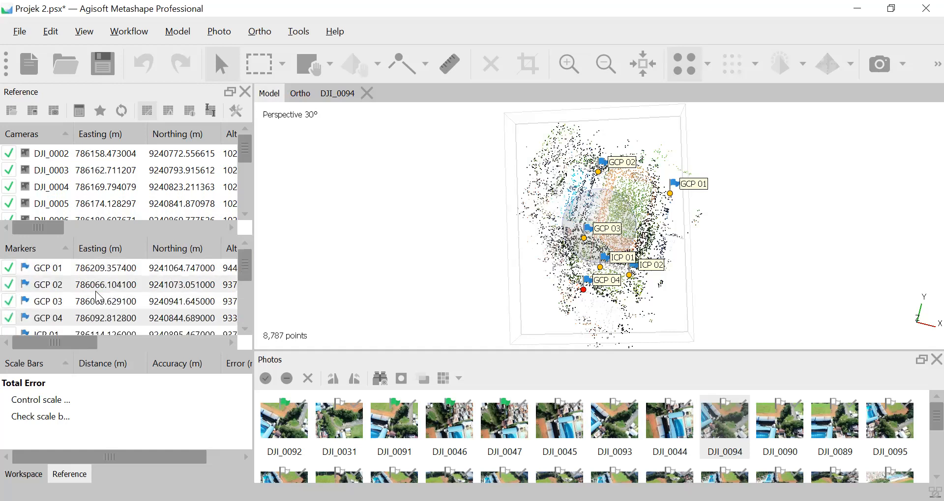
scroll(32, 304, up, 1)
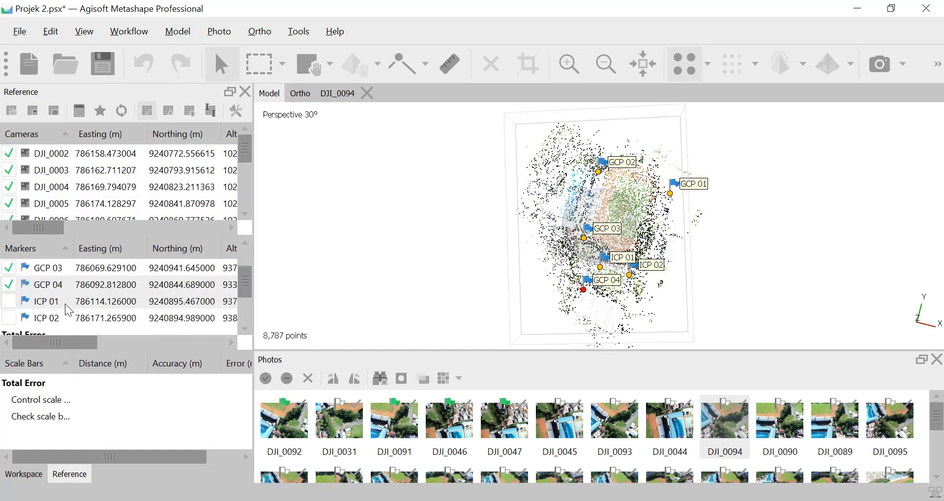
Delete the tie points picked by Gradual Selection on reprojection error at level 0.6, without removing the selected marker
click(179, 38)
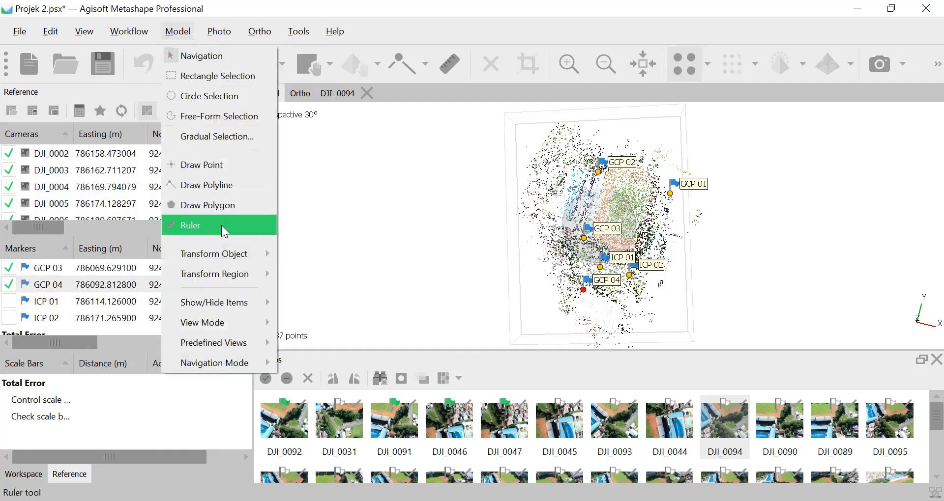
click(256, 138)
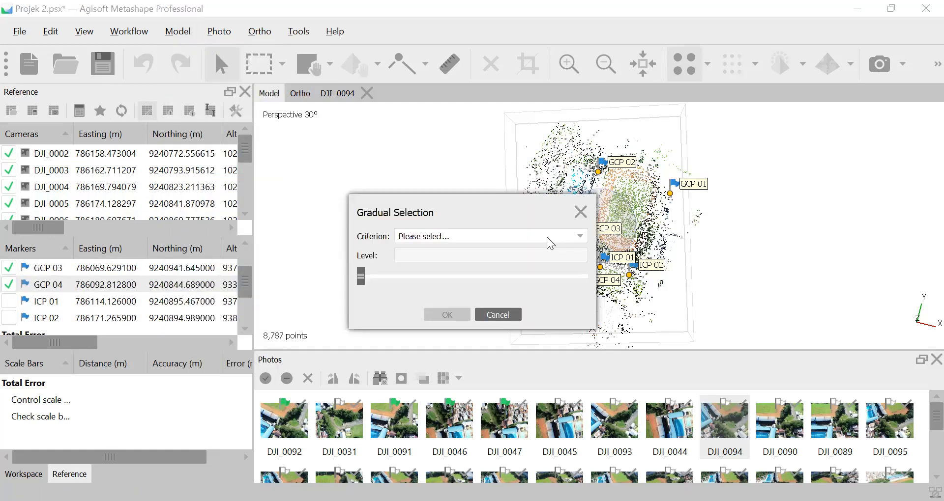
click(546, 237)
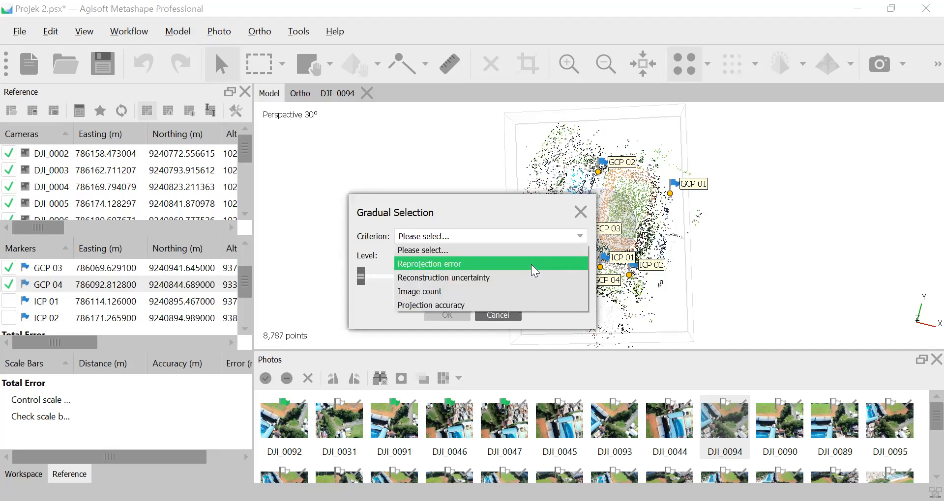
click(531, 265)
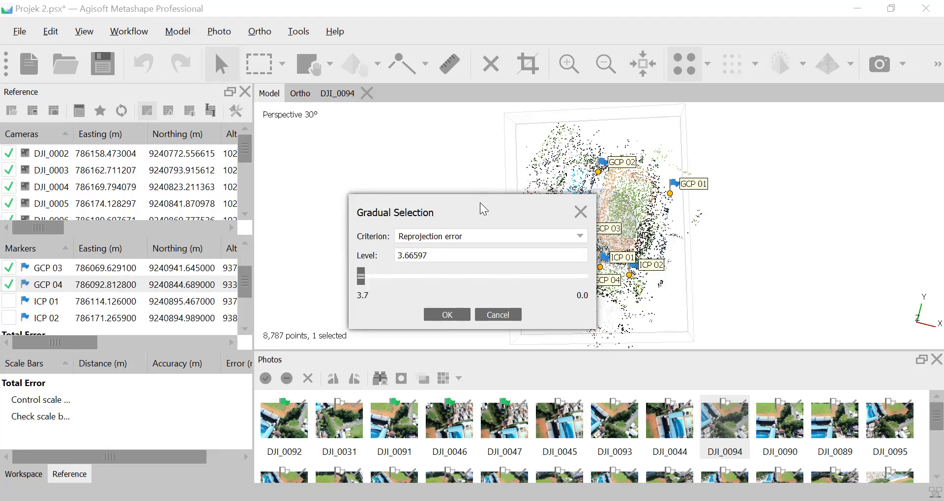
drag(411, 167, 411, 167)
drag(300, 229, 483, 234)
drag(397, 210, 280, 211)
text(0.6)
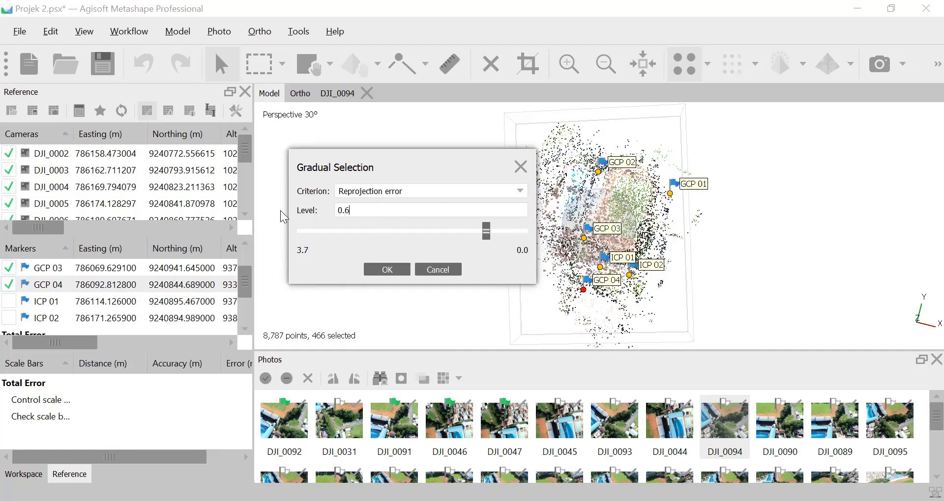
click(388, 270)
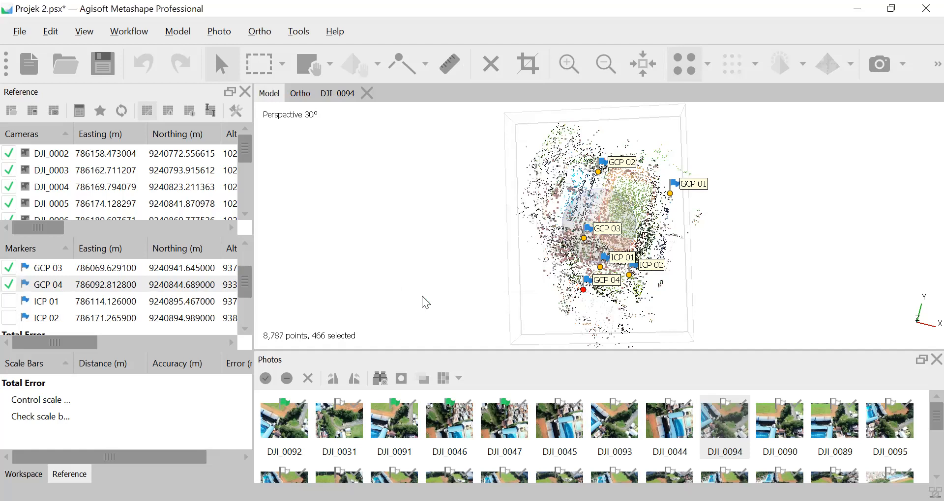
key(Delete)
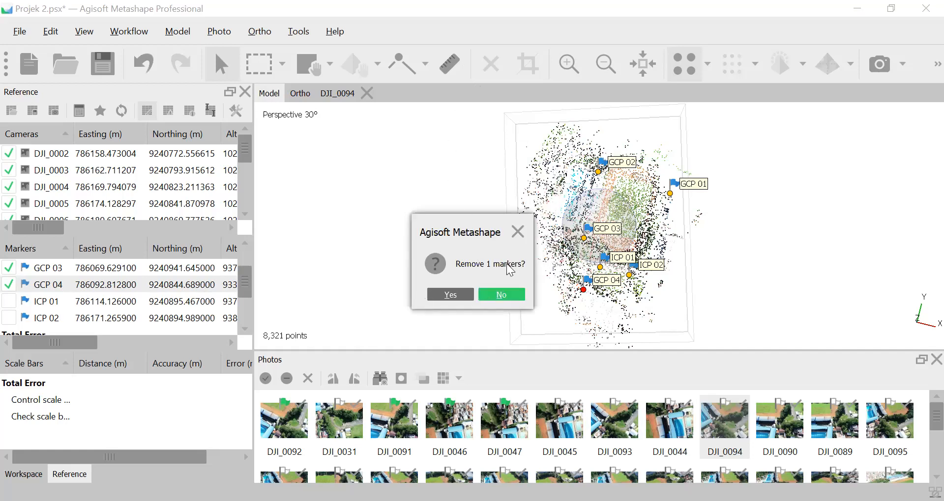
click(518, 231)
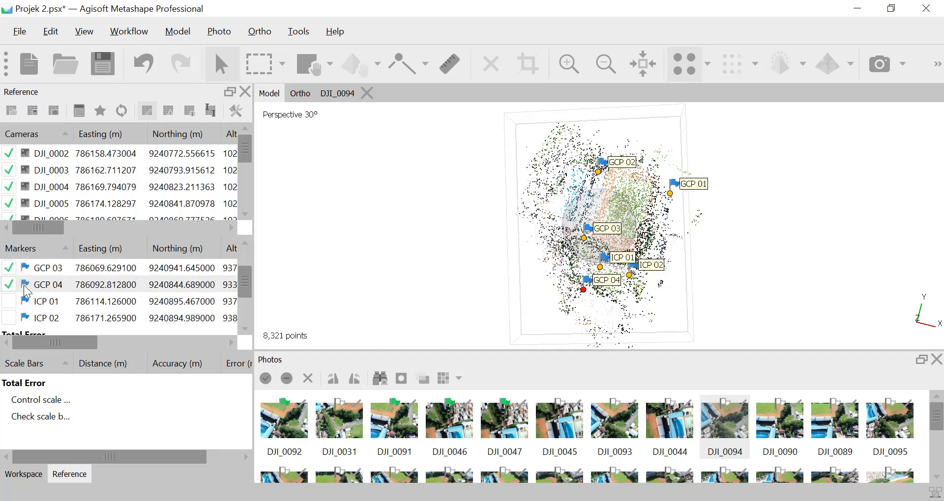
Disable GCP 01 to GCP 04 and enable ICP 01 and ICP 02 as the control points
click(8, 284)
click(9, 270)
scroll(15, 290, up, 1)
click(9, 282)
click(9, 269)
scroll(29, 295, down, 1)
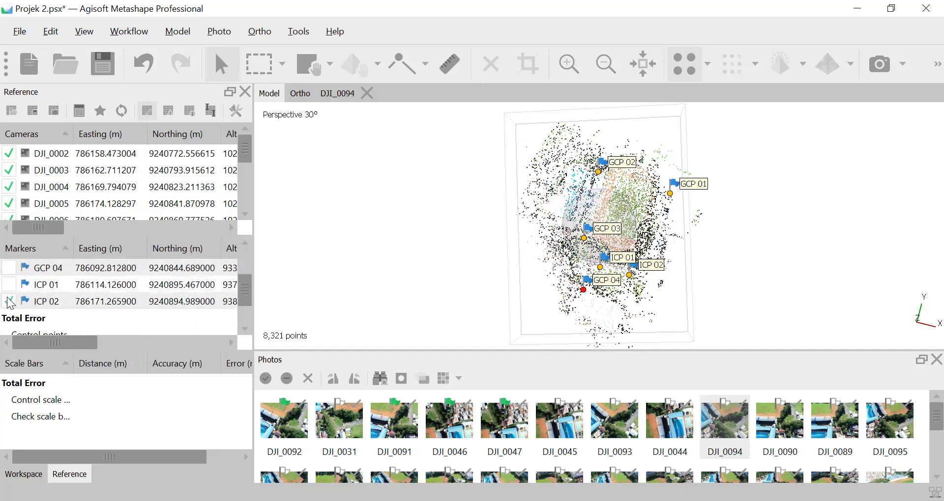
Delete the tie points picked by Gradual Selection on reprojection error at level 0.5, without removing the selected marker
click(172, 34)
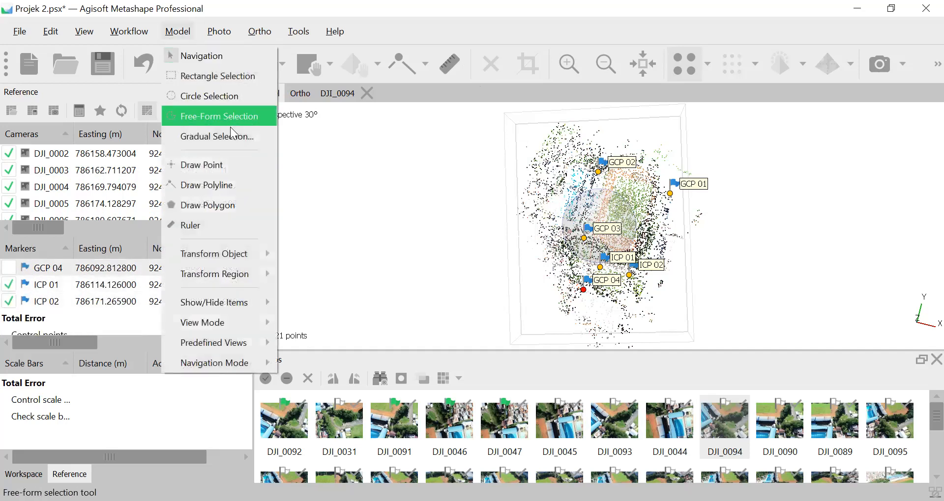
click(229, 141)
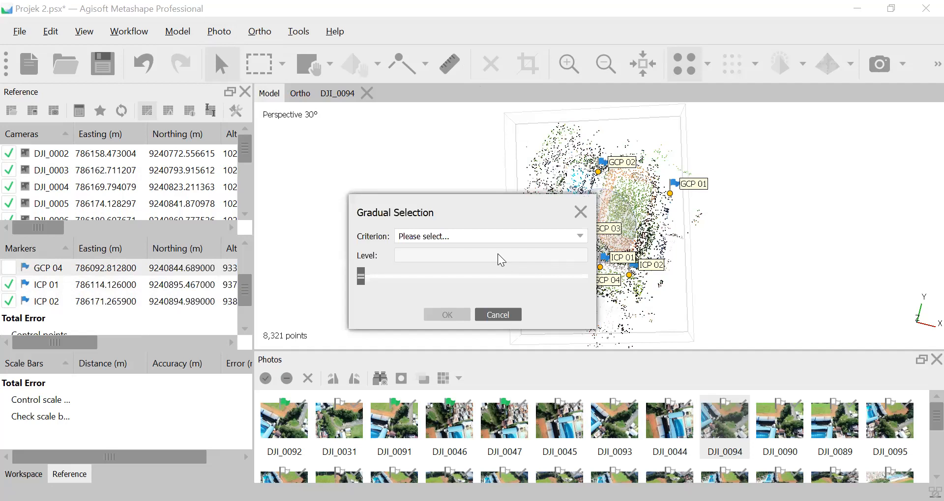
click(504, 236)
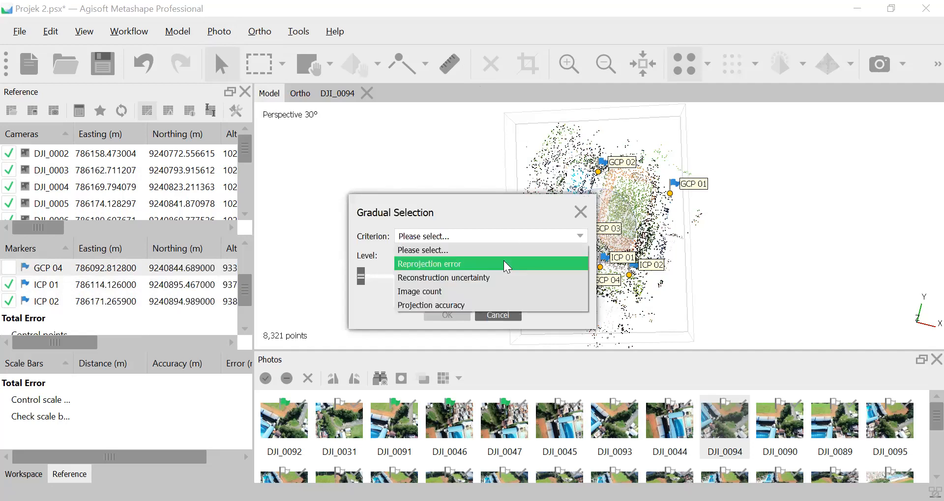
click(504, 261)
drag(360, 278, 372, 256)
text(0.4)
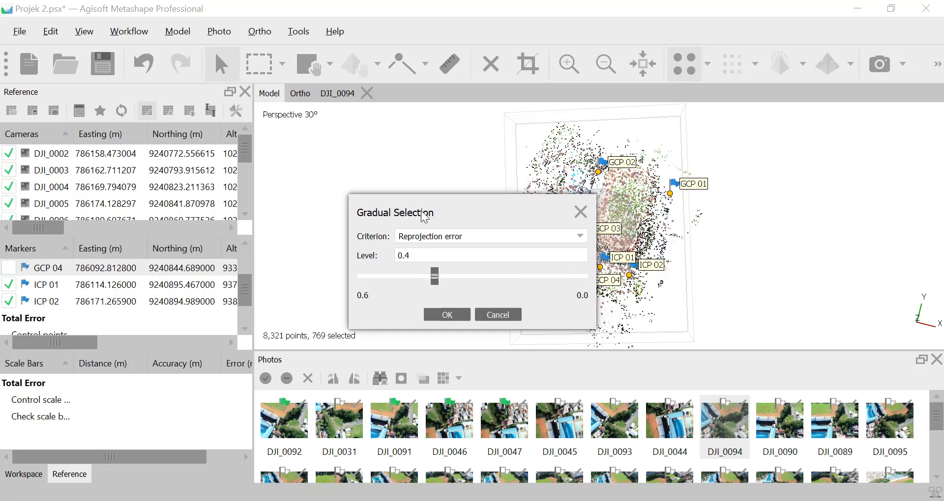
key(BackSpace)
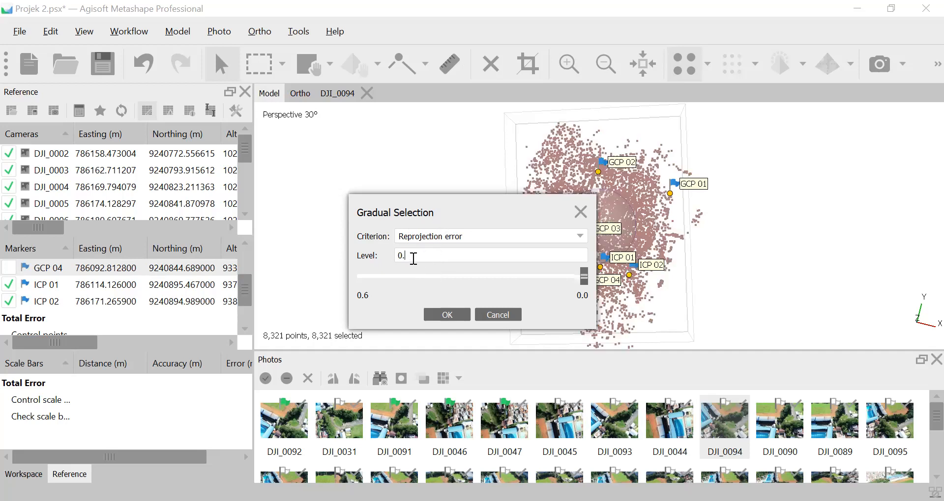
text(5)
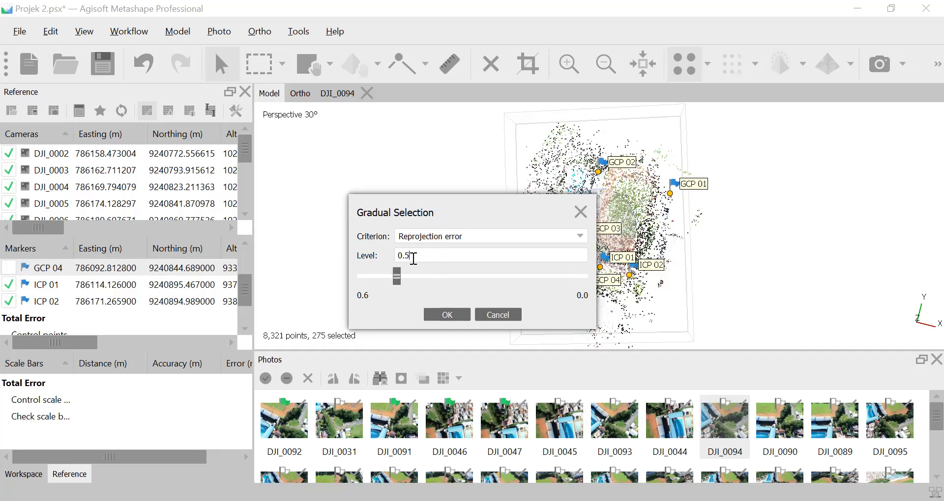
click(447, 312)
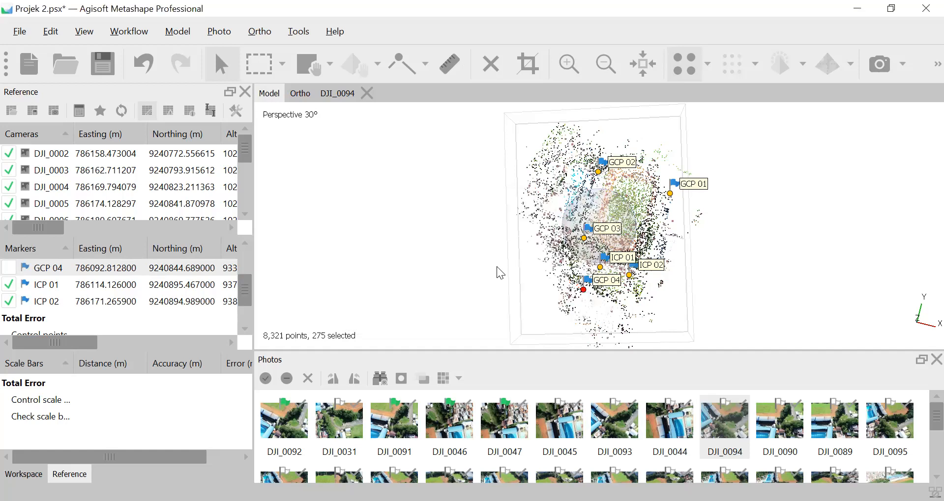
key(Delete)
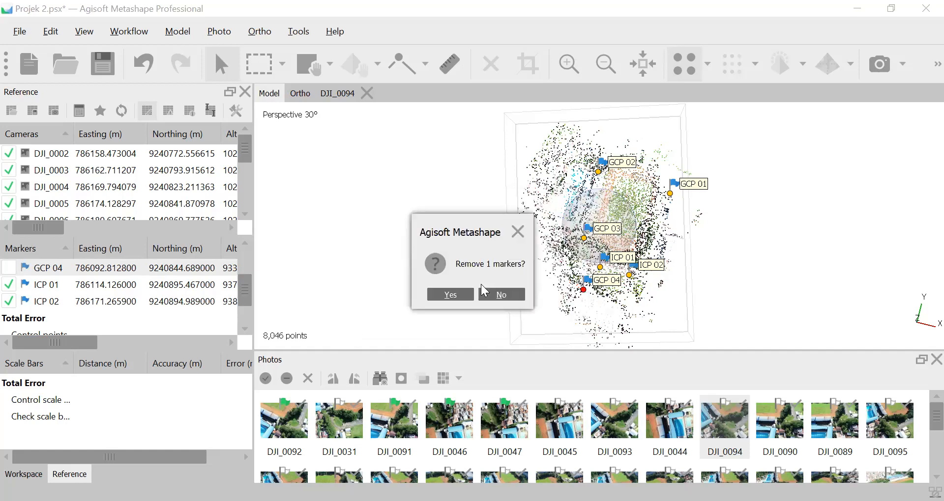
click(518, 231)
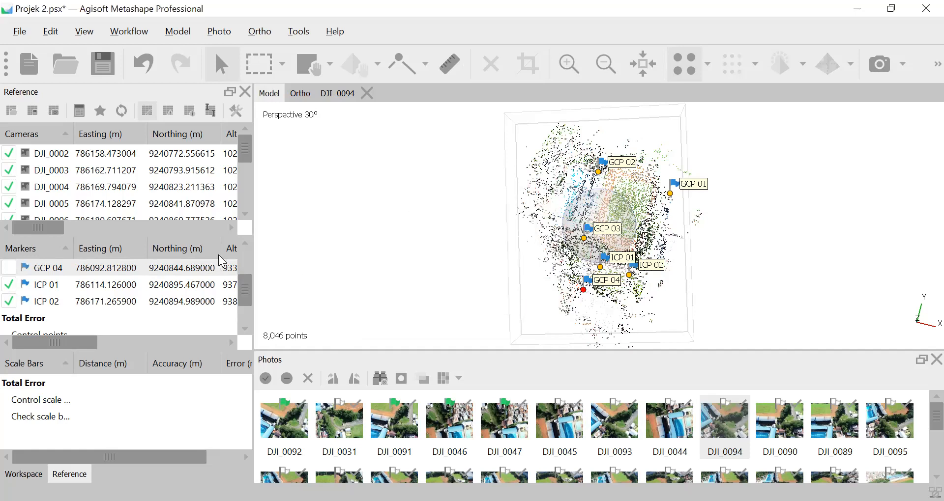
Optimize the camera alignment with ICP 01 and ICP 02 as control points, fitting f, cx, cy, k1, k2, k3, p1 and p2
click(100, 112)
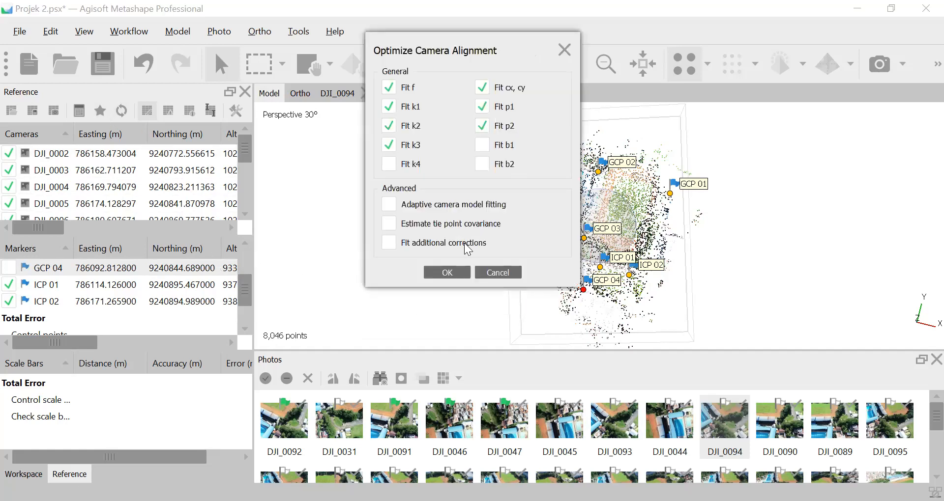
click(460, 269)
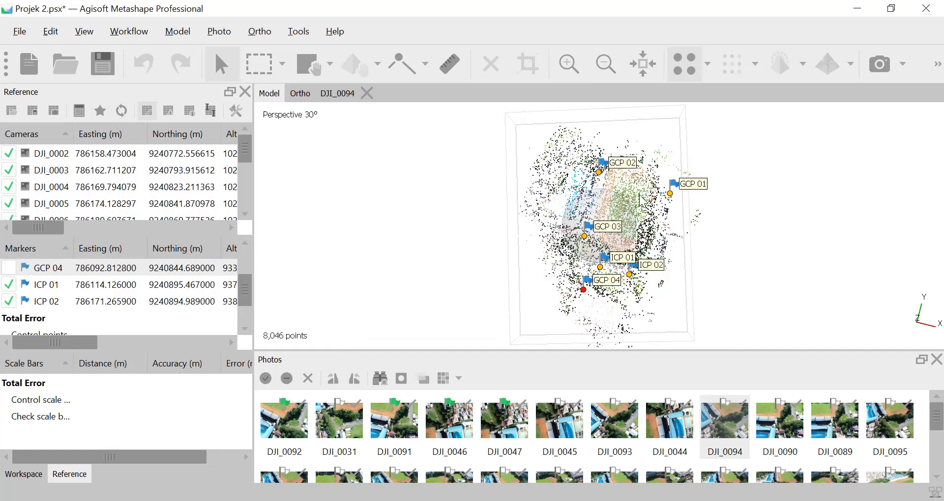
scroll(584, 241, down, 4)
scroll(583, 241, up, 3)
scroll(585, 244, up, 1)
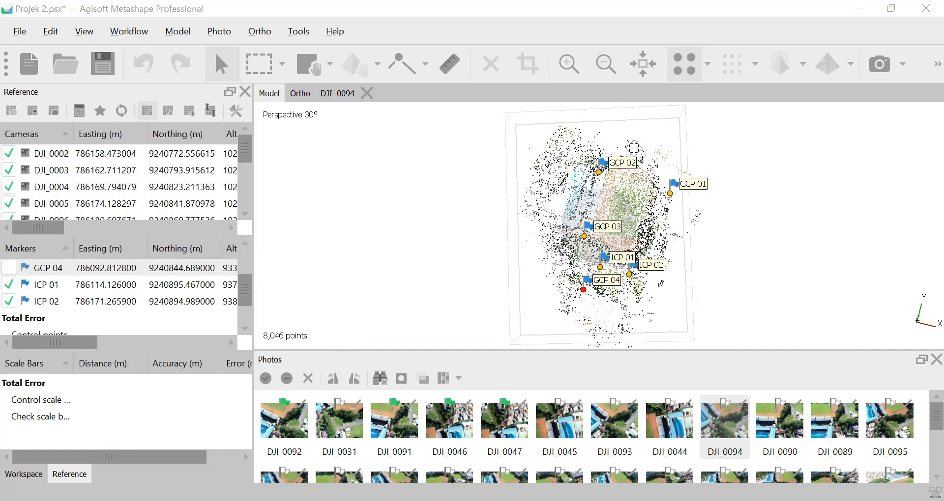
Examine the sparse cloud with the camera positions displayed over it, and again from other angles with the cameras hidden
click(683, 63)
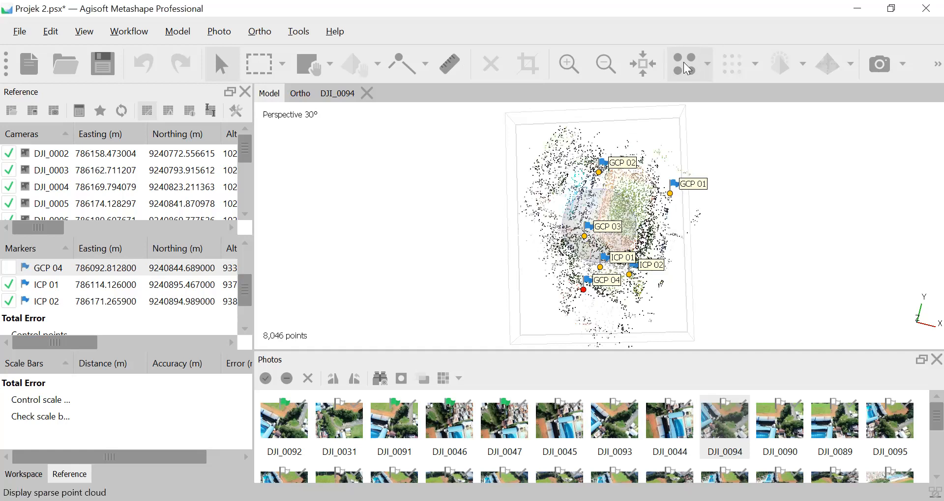
click(683, 63)
click(684, 63)
click(870, 66)
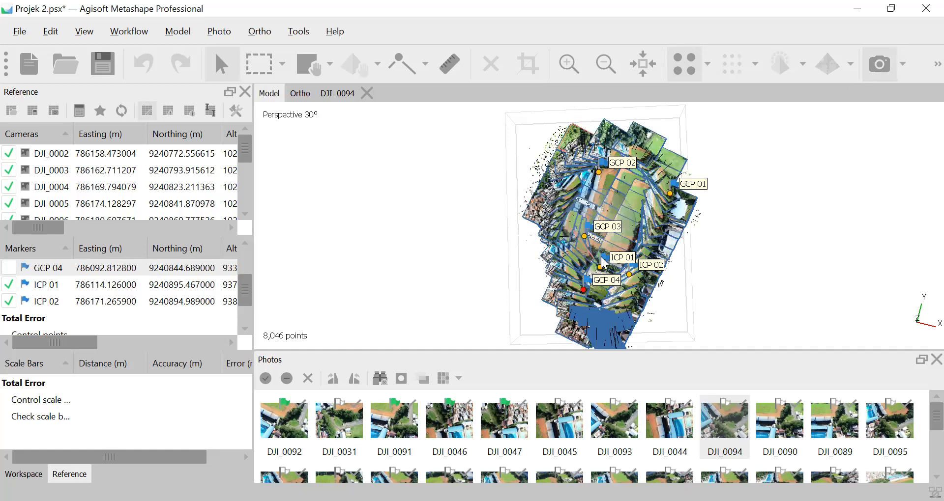
scroll(603, 260, up, 3)
scroll(602, 262, up, 2)
drag(602, 262, 588, 239)
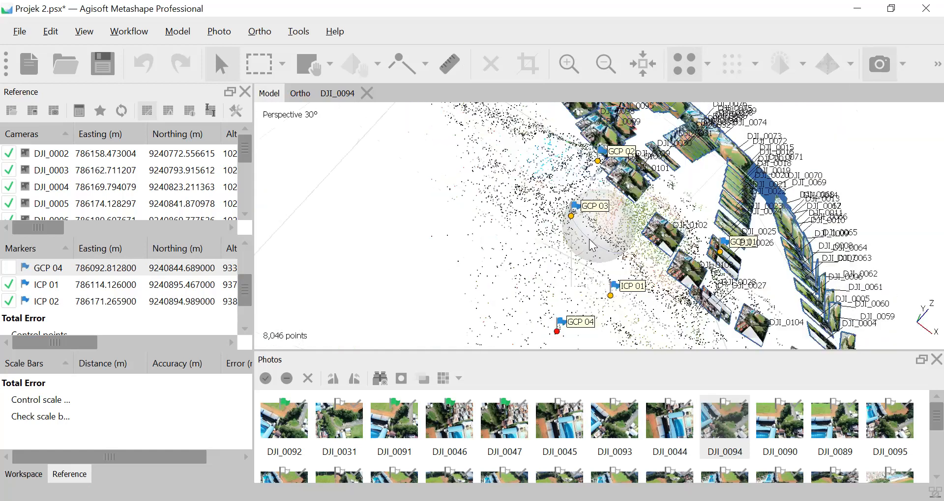
drag(765, 253, 747, 274)
drag(593, 231, 643, 249)
click(871, 63)
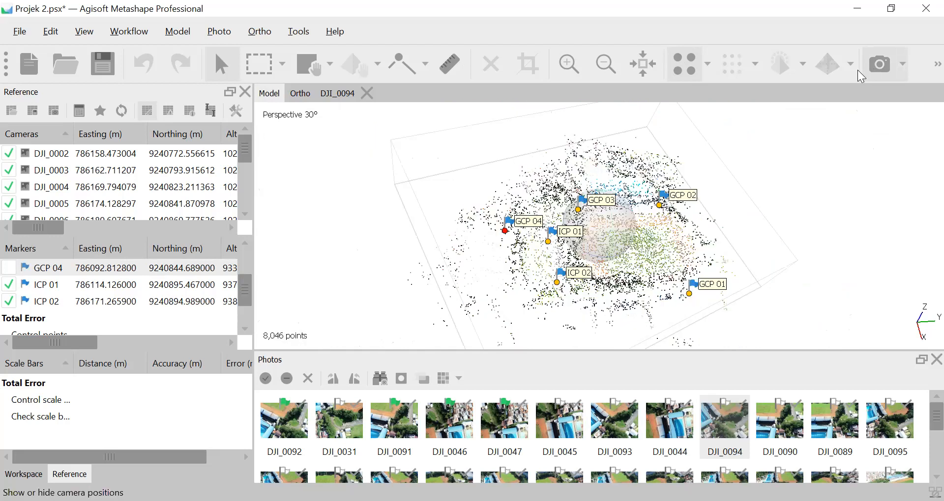
drag(613, 275, 609, 226)
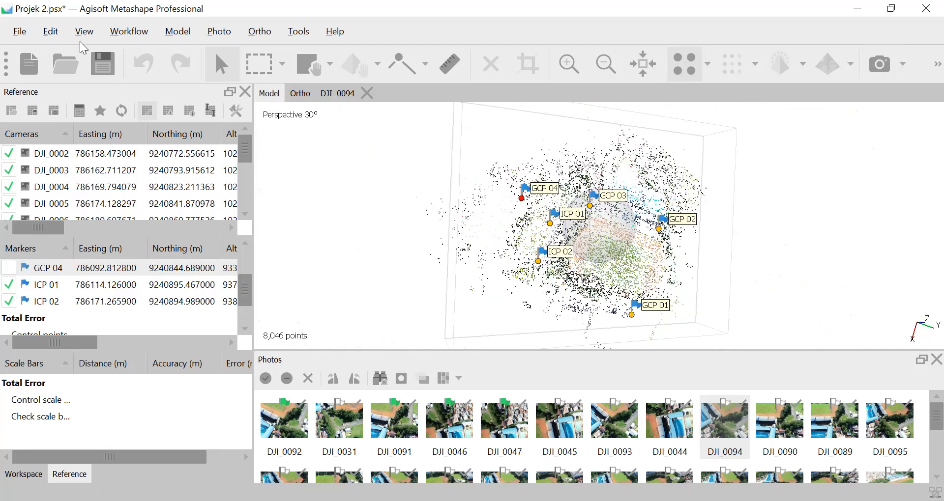
Set up a dense cloud build and choose Lowest as its quality
click(129, 31)
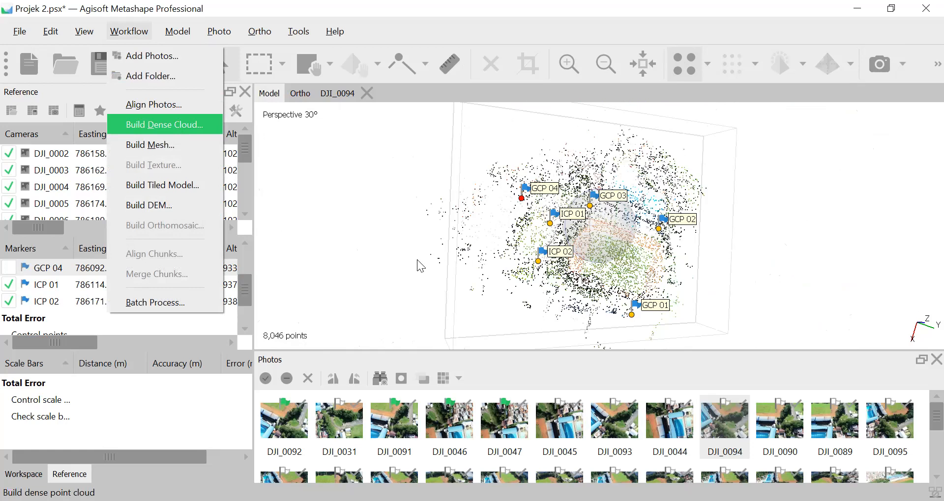
click(177, 129)
click(367, 234)
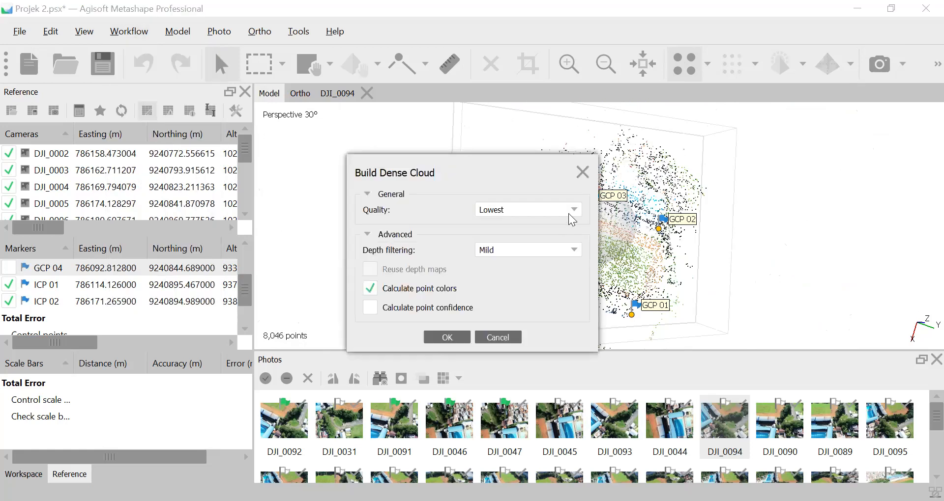
click(492, 210)
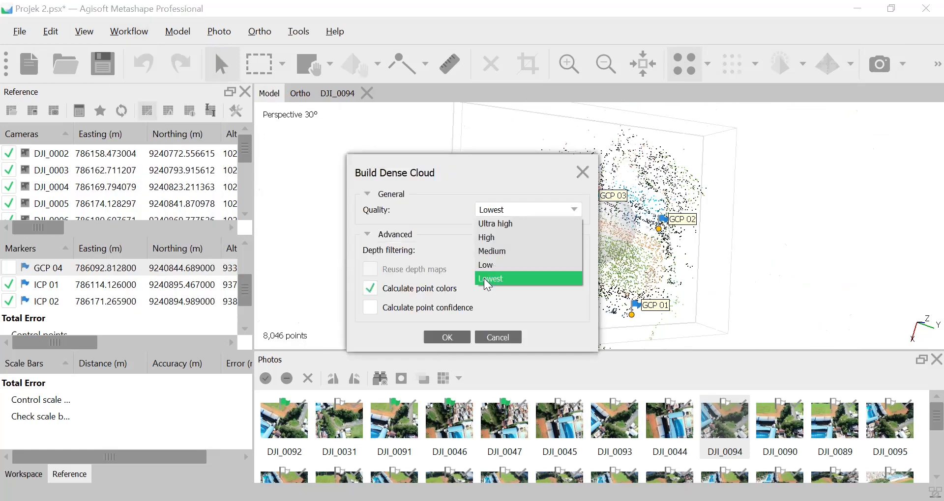
click(461, 210)
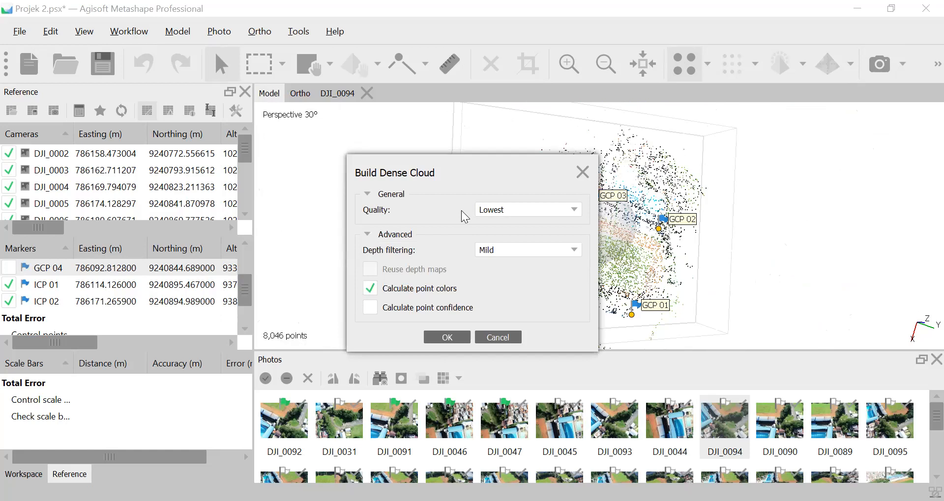
click(560, 211)
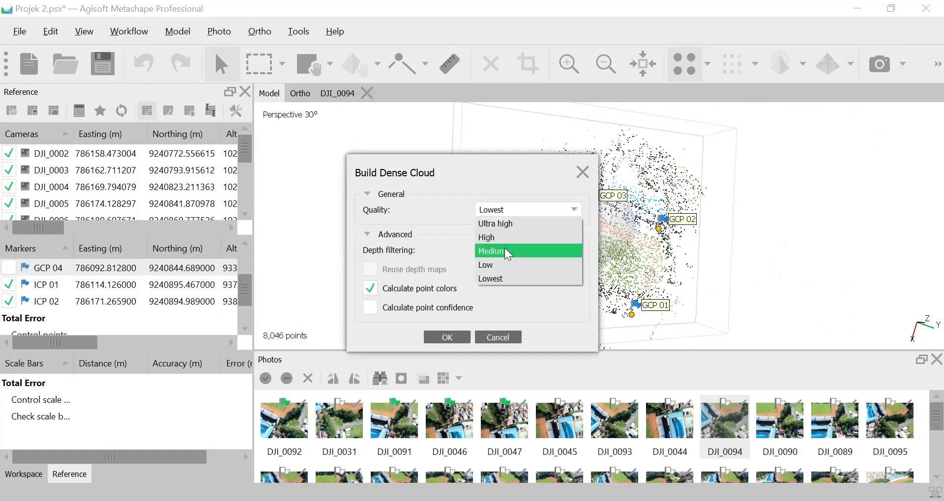
click(505, 252)
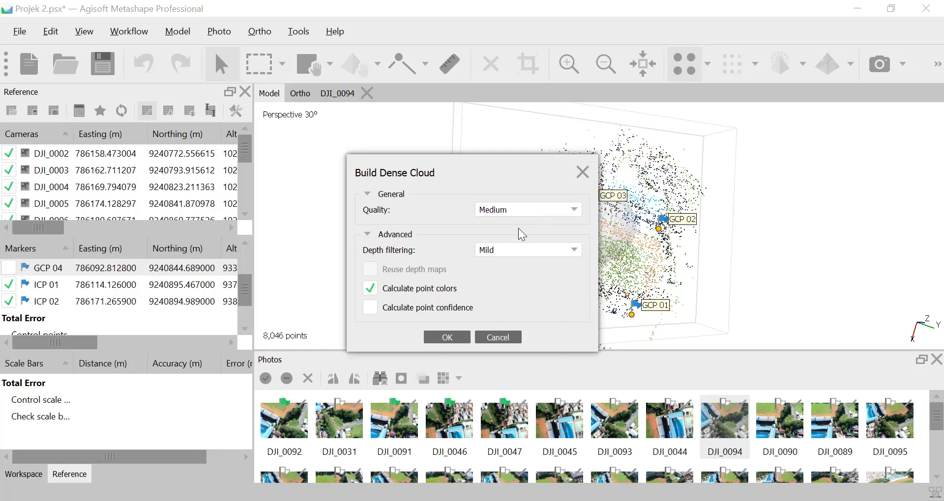
click(551, 208)
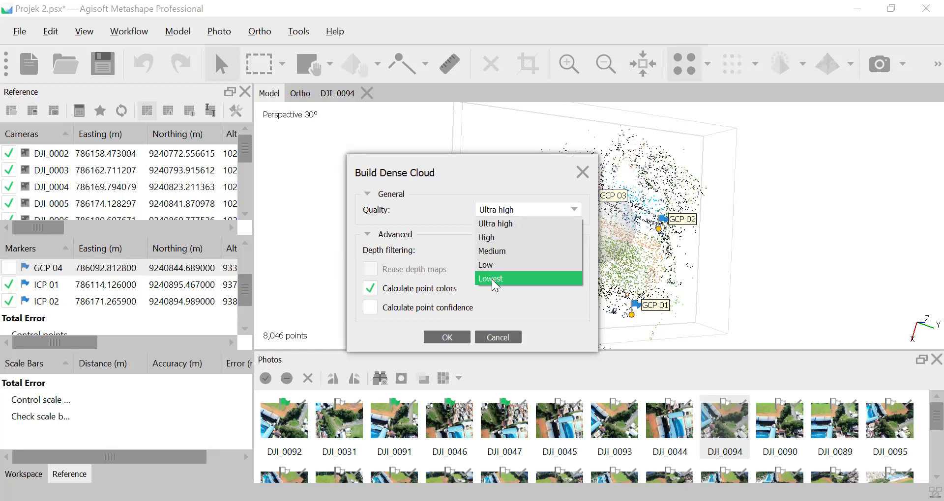
click(492, 279)
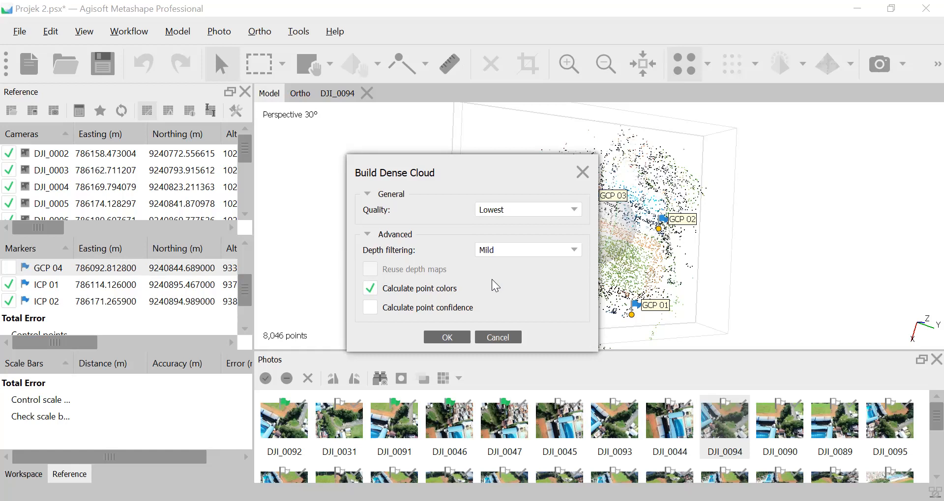
Keep depth filtering at Mild and build the dense cloud with point colors calculated
click(523, 251)
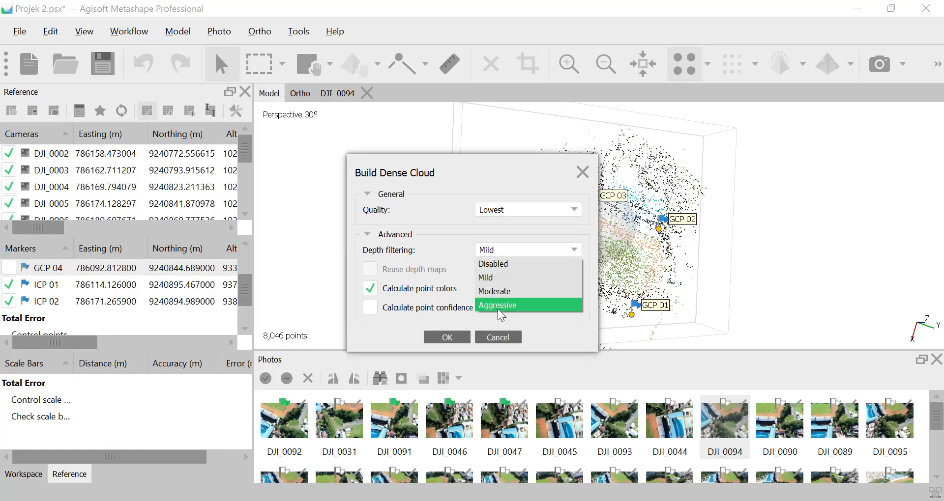
click(455, 266)
click(500, 254)
click(508, 246)
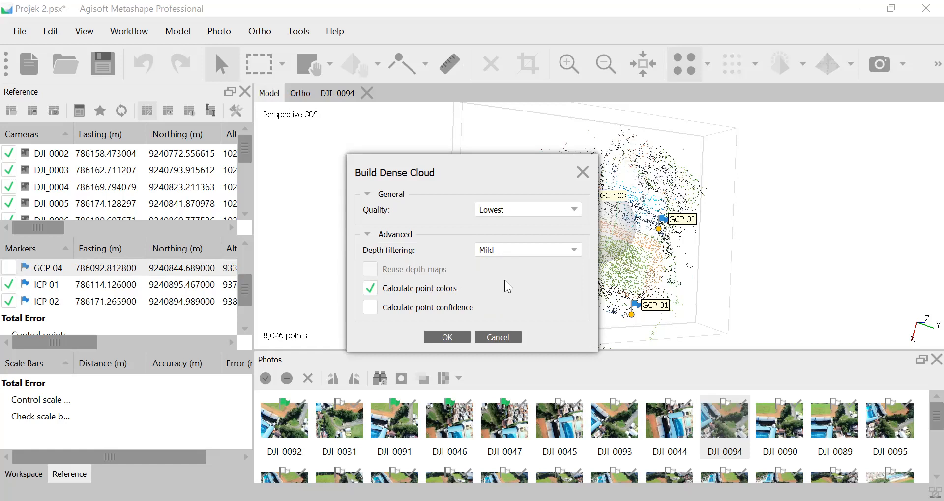
click(447, 338)
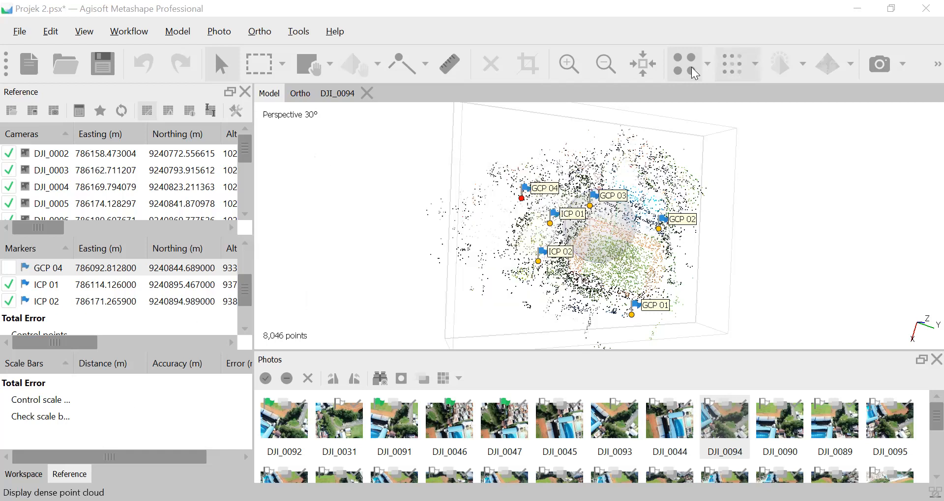
Display the dense point cloud and examine it up close and as a whole around the GCP and ICP markers
click(733, 64)
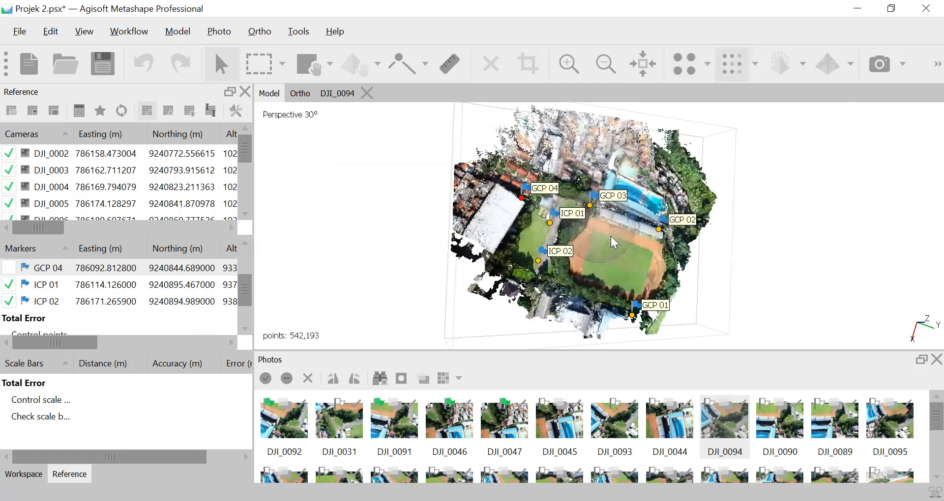
scroll(612, 237, down, 3)
scroll(613, 238, up, 6)
drag(613, 238, 563, 297)
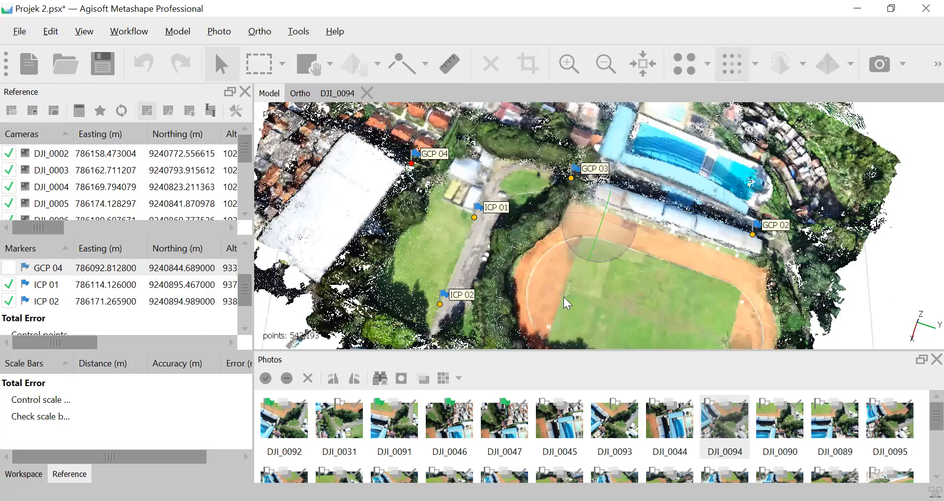
scroll(577, 260, down, 3)
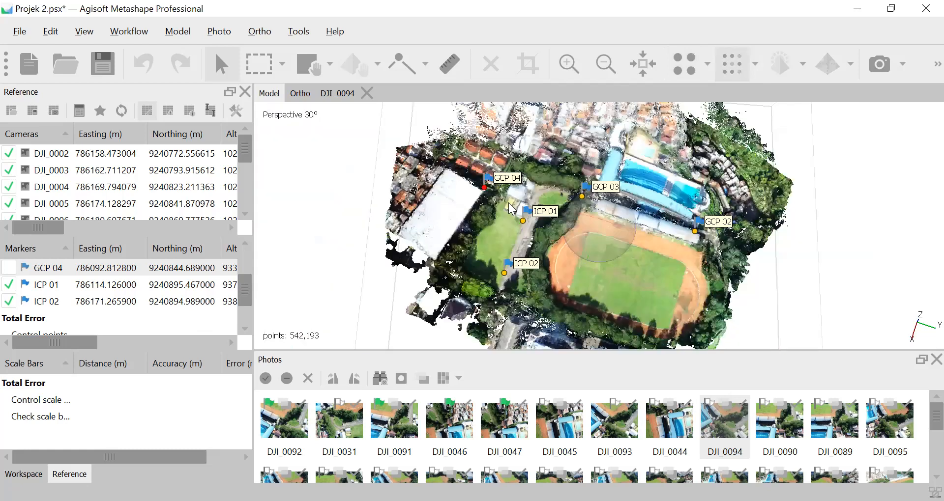
drag(508, 203, 562, 214)
drag(526, 246, 610, 230)
drag(623, 186, 624, 190)
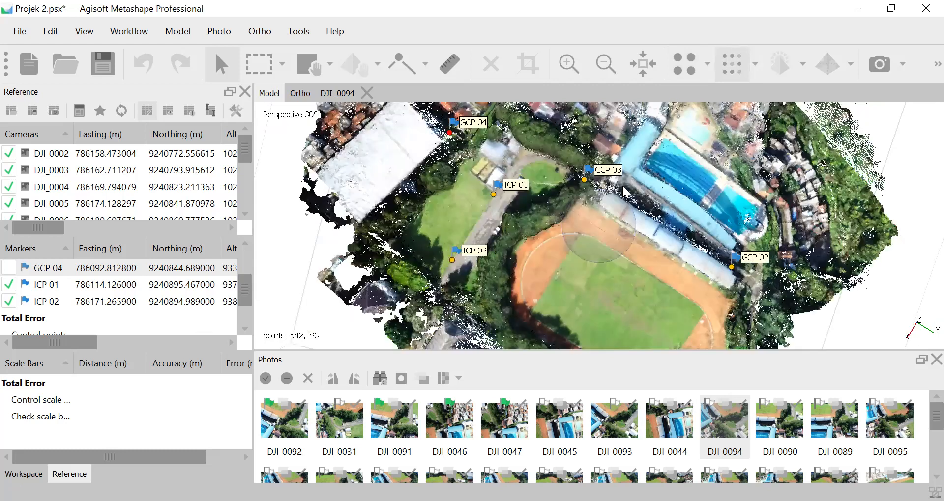
scroll(618, 184, up, 2)
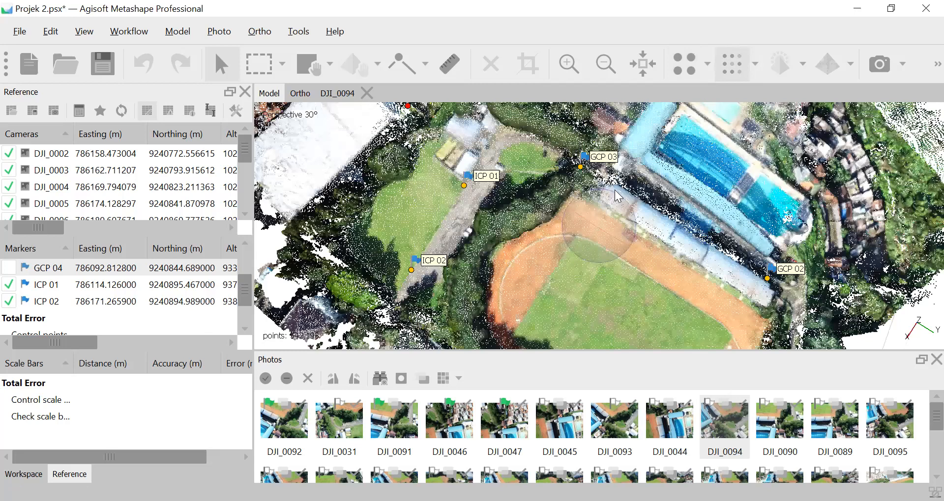
scroll(604, 300, down, 3)
drag(585, 242, 592, 287)
scroll(589, 288, down, 1)
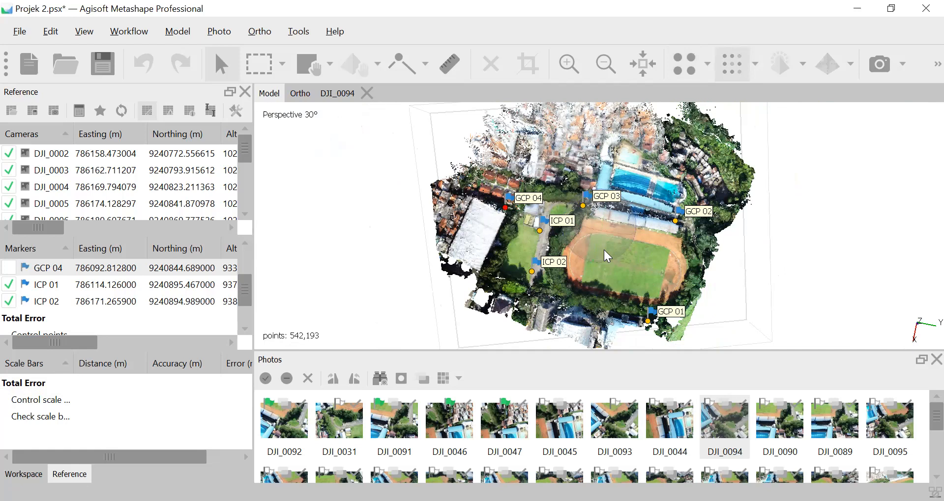
scroll(604, 250, down, 1)
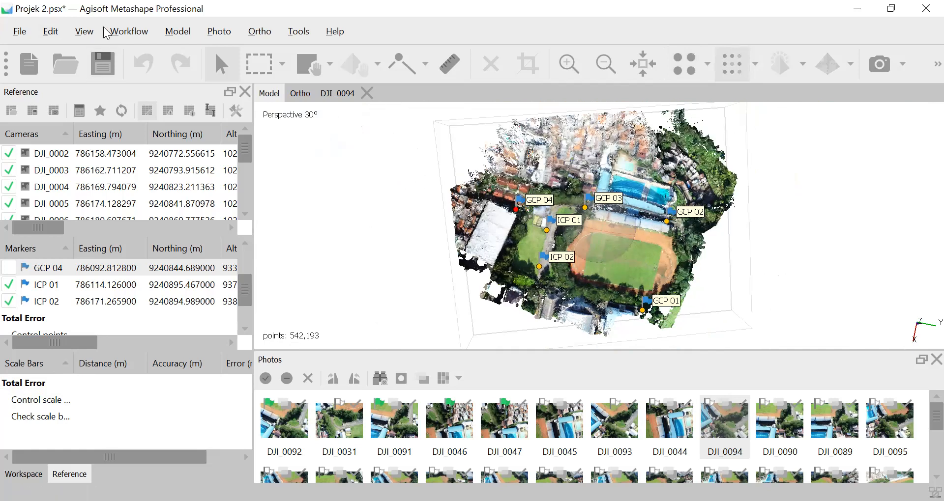
Build a DEM from the dense cloud in WGS 84 / UTM zone 48S with interpolation enabled
click(117, 34)
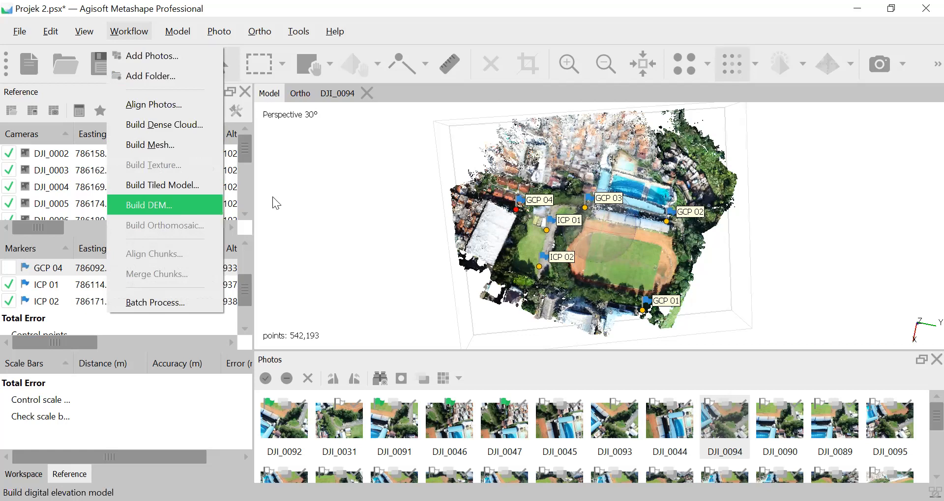
key(Return)
drag(445, 84, 395, 30)
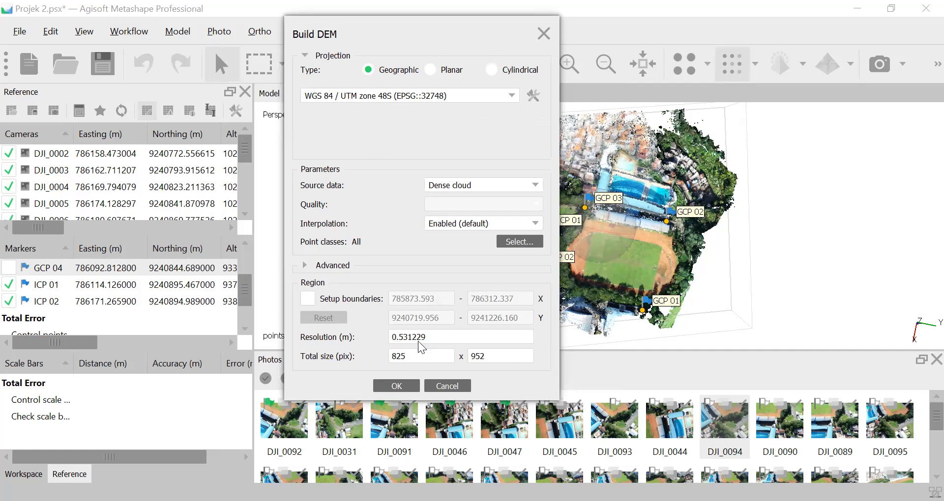
click(396, 387)
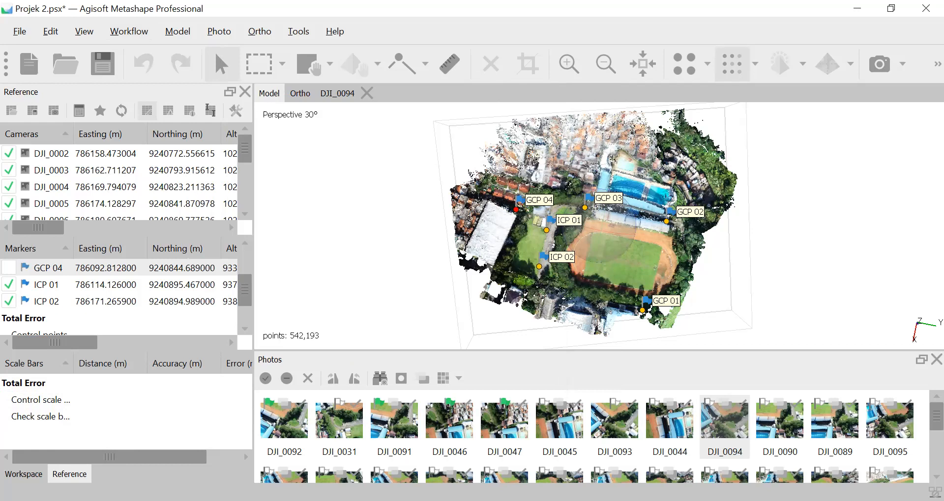
Display the new DEM from the chunk's contents and examine its elevation coloring up close and as a whole
click(23, 474)
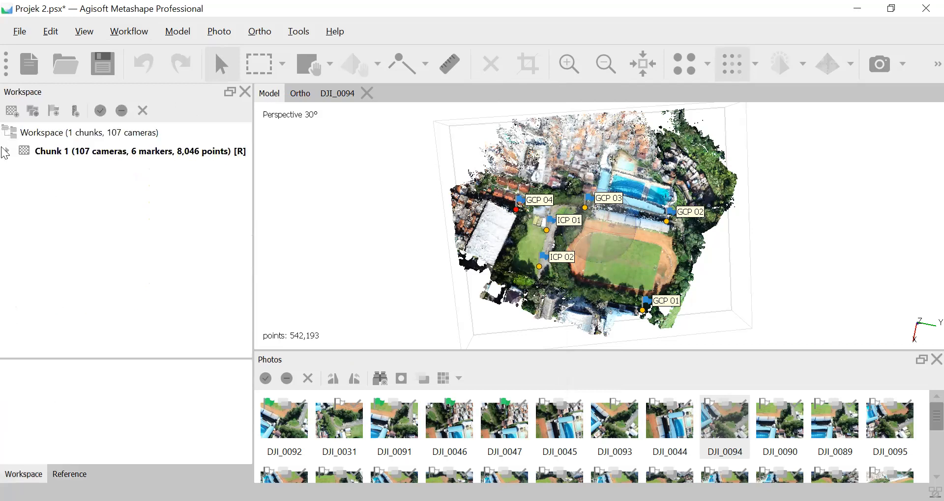
click(7, 151)
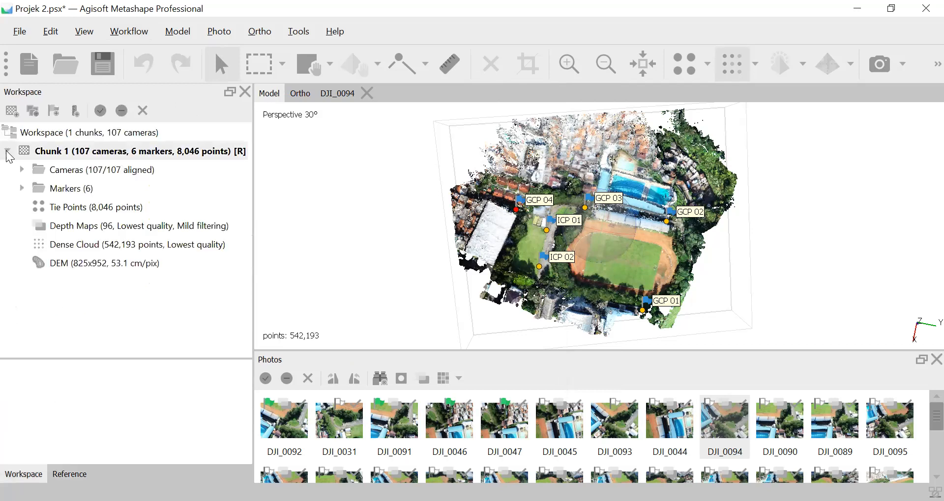
double_click(84, 263)
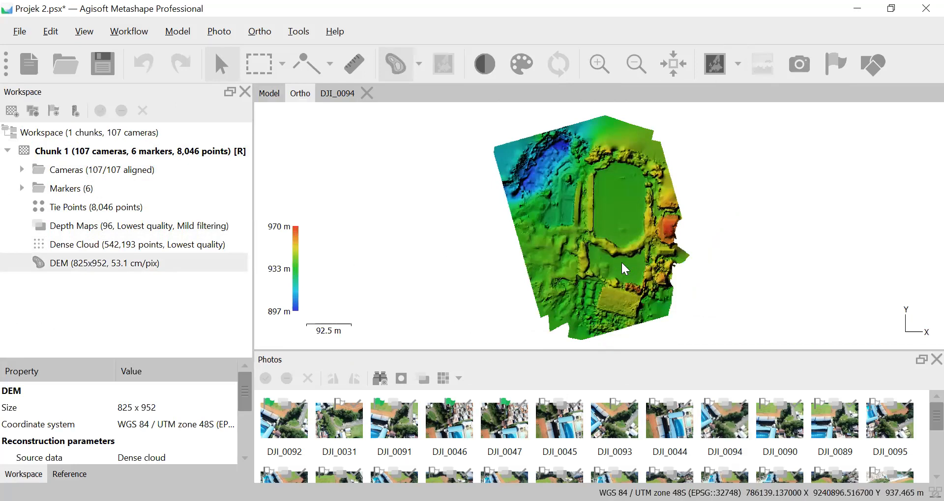
scroll(622, 264, up, 3)
scroll(622, 264, down, 4)
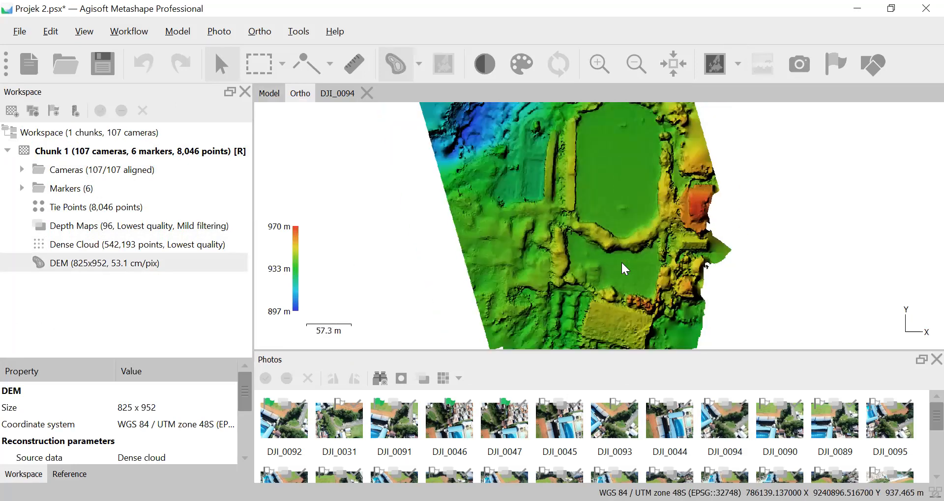
scroll(621, 261, up, 2)
scroll(621, 261, down, 2)
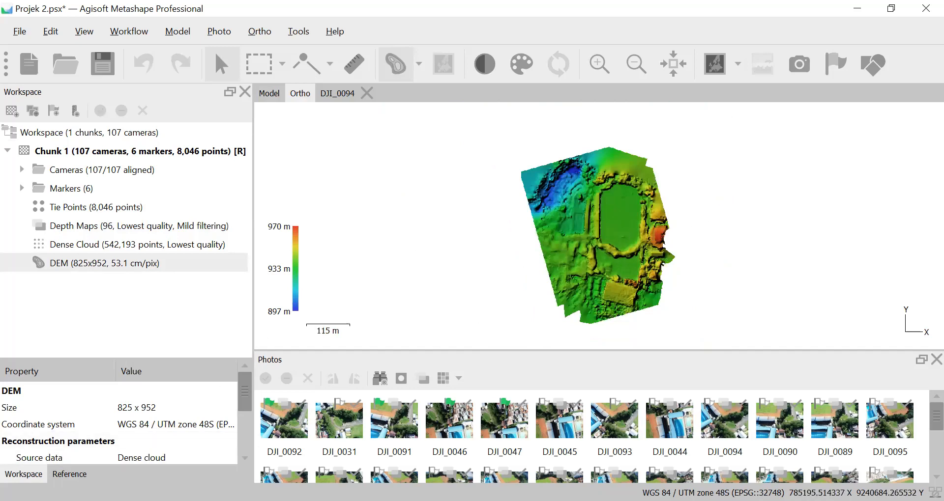
Display the dense cloud again in the 3D model view and bring back the camera and marker reference lists
click(69, 474)
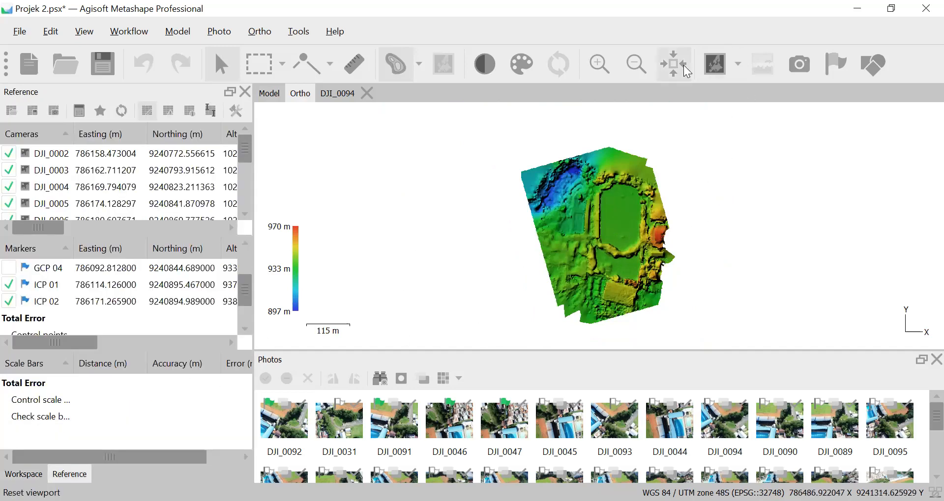
click(24, 474)
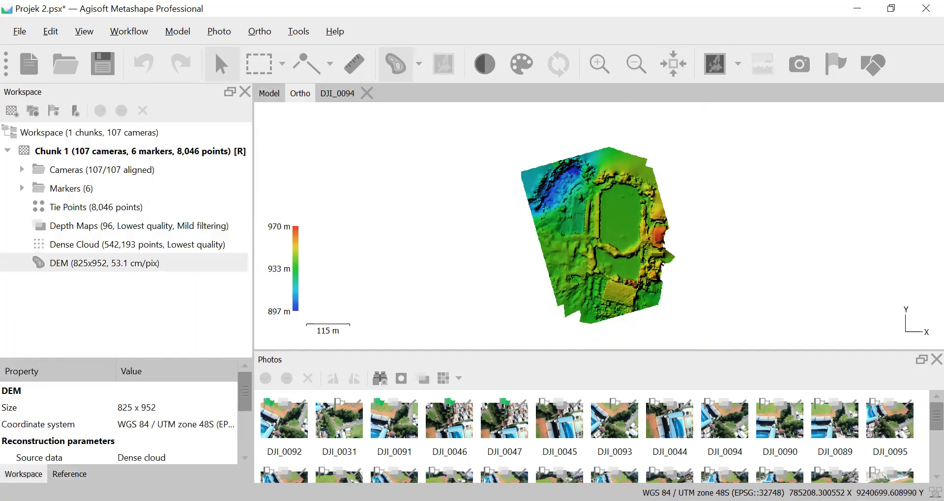
double_click(127, 245)
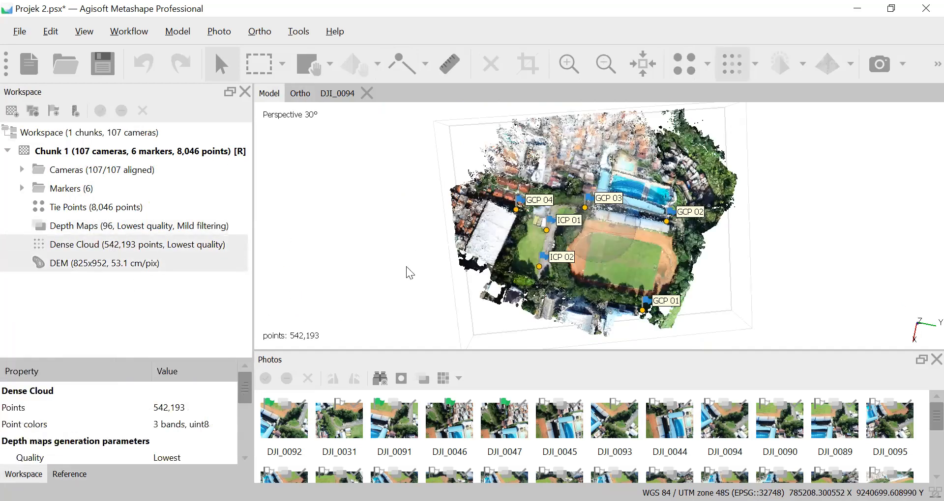
click(69, 474)
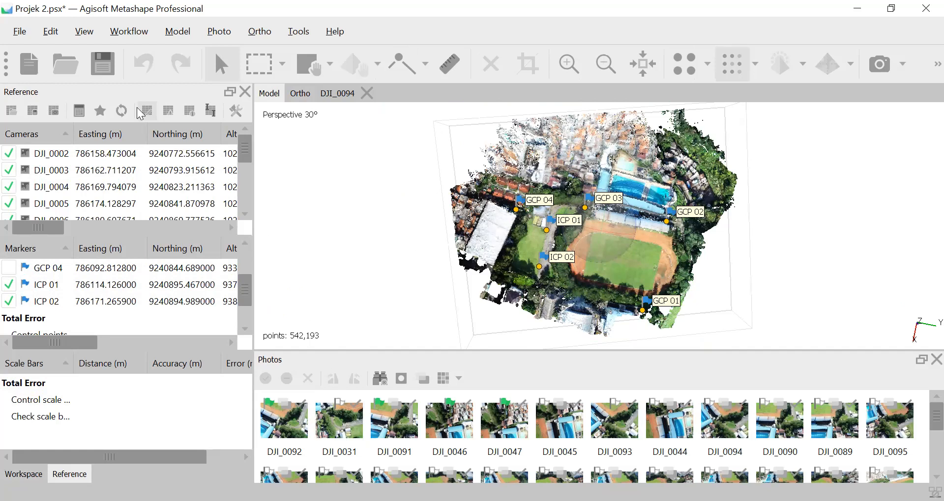
Build an orthomosaic for Chunk 1
click(129, 32)
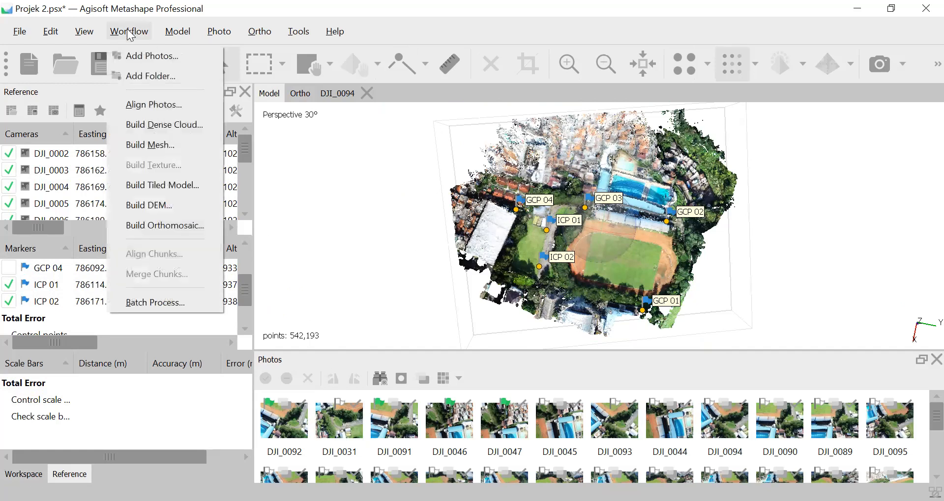
click(176, 230)
drag(461, 66, 458, 25)
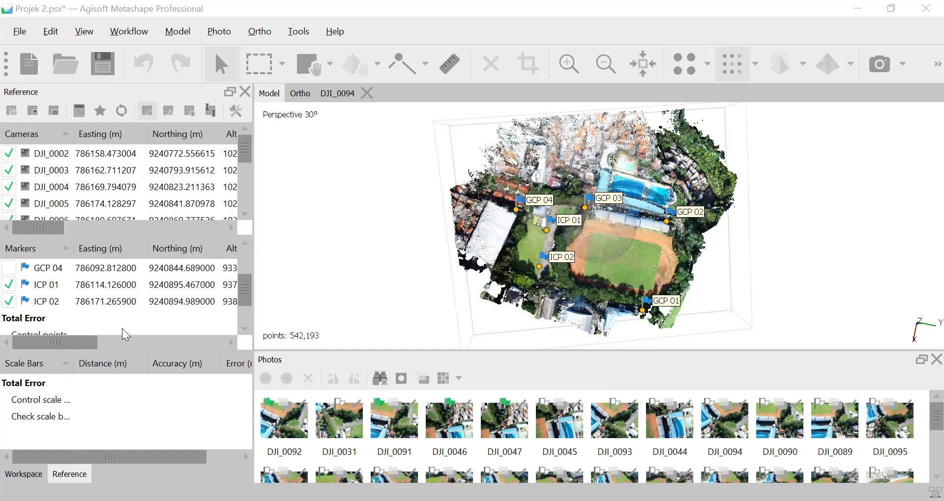
Display the orthomosaic and examine the running track, swimming pools, and surrounding buildings and vegetation
double_click(120, 282)
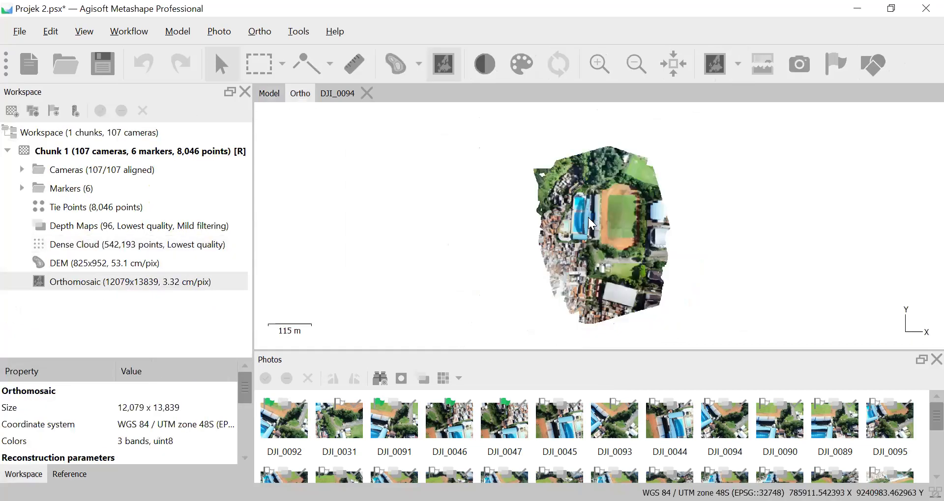
scroll(611, 257, up, 5)
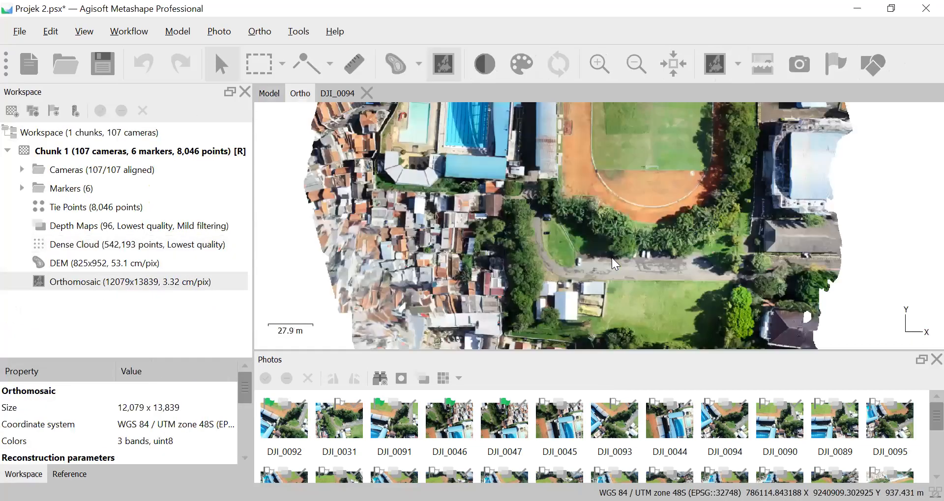
scroll(612, 258, down, 2)
scroll(612, 257, up, 2)
drag(634, 142, 551, 195)
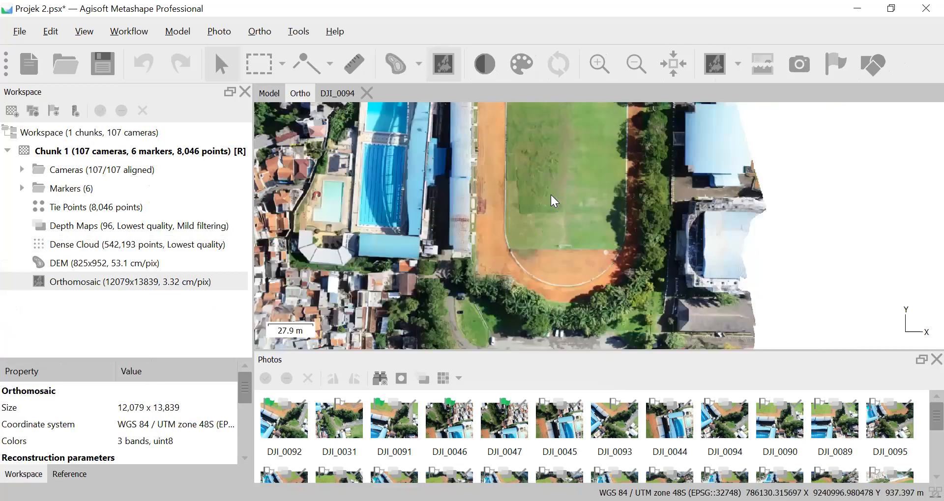
scroll(565, 230, down, 2)
scroll(565, 234, down, 1)
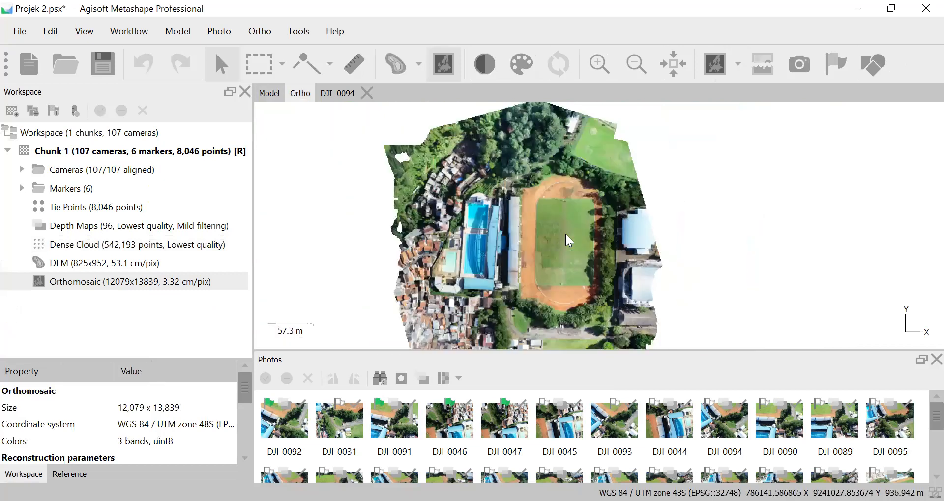
drag(566, 272, 526, 197)
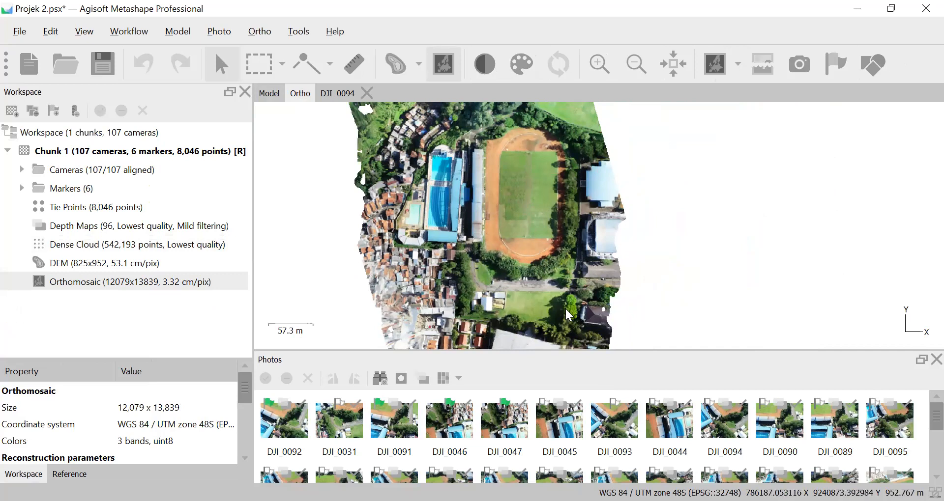
drag(533, 289, 513, 271)
drag(469, 231, 468, 252)
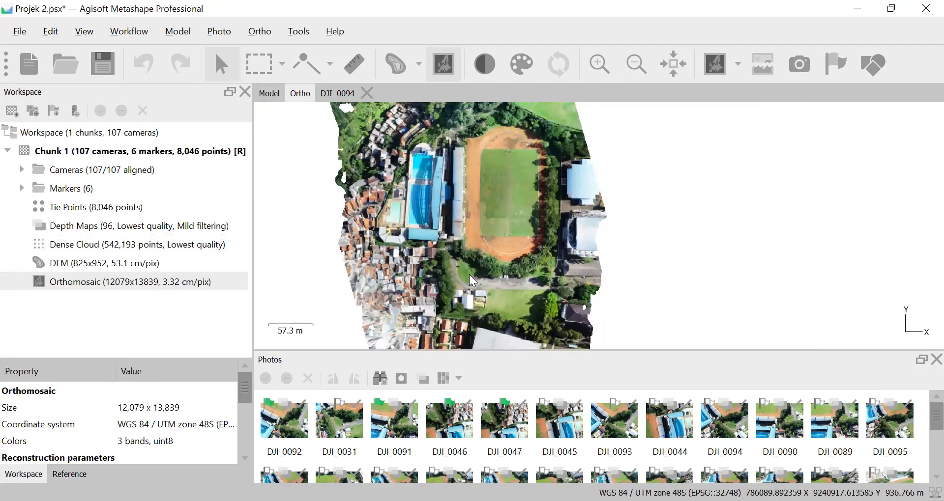
drag(438, 133, 436, 174)
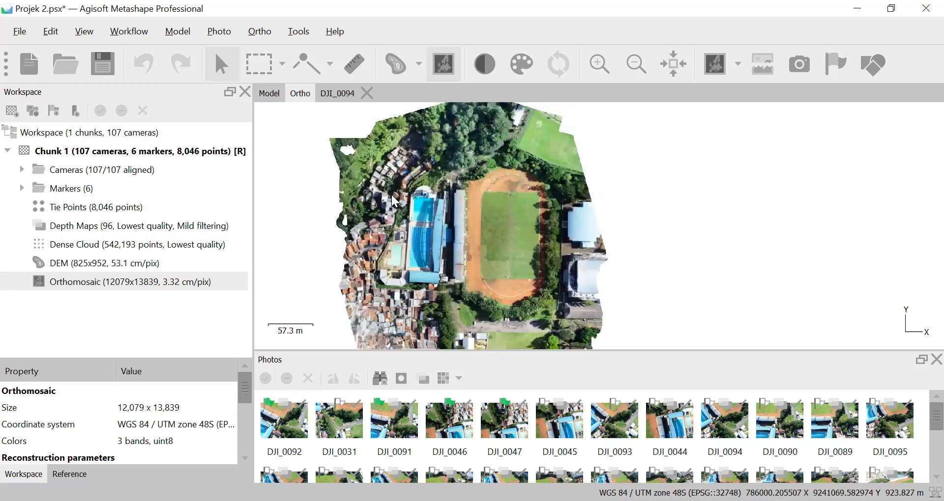
drag(535, 279, 548, 197)
scroll(465, 277, down, 3)
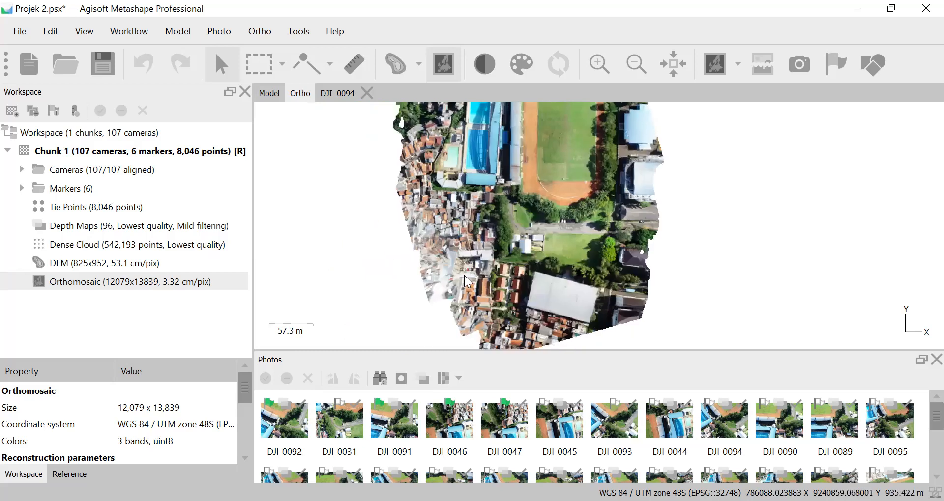
Examine the orthomosaic's distorted southwestern housing area up close, and then check the coverage of the whole mosaic
scroll(465, 277, up, 10)
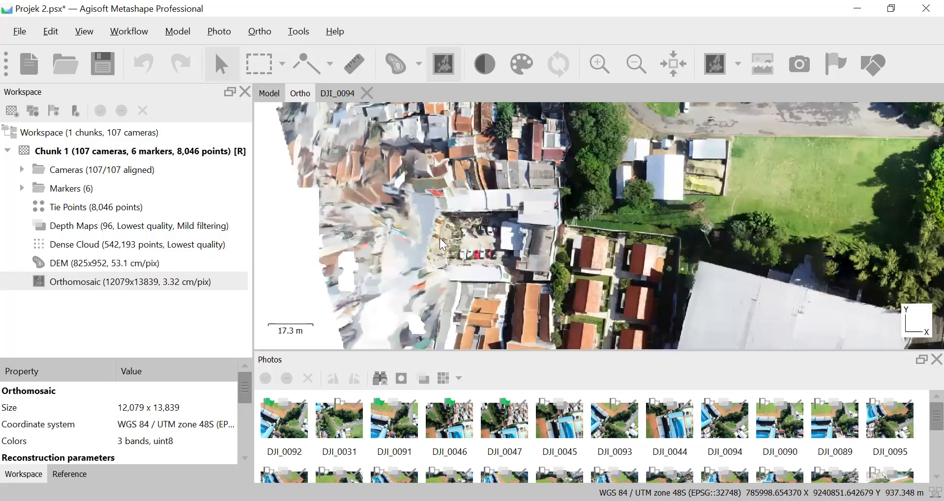
scroll(514, 244, down, 1)
drag(590, 184, 503, 258)
scroll(504, 258, down, 1)
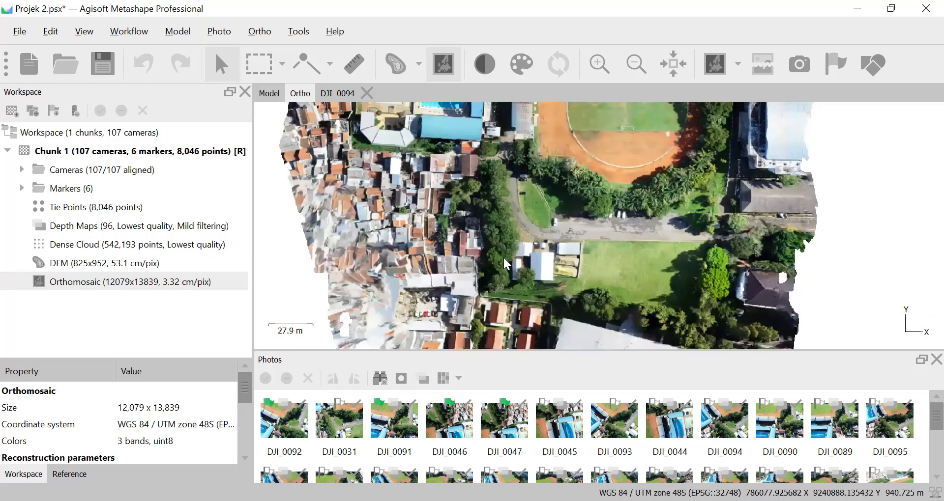
scroll(487, 251, down, 3)
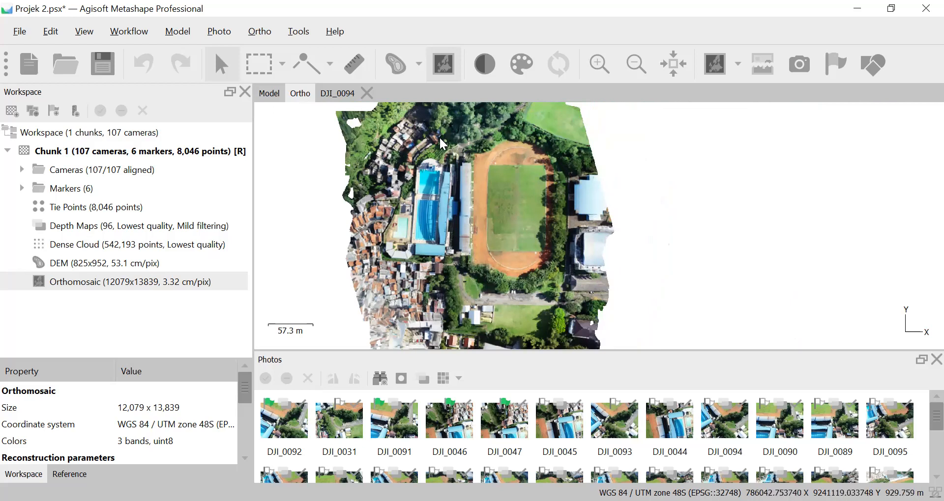
drag(446, 286, 451, 261)
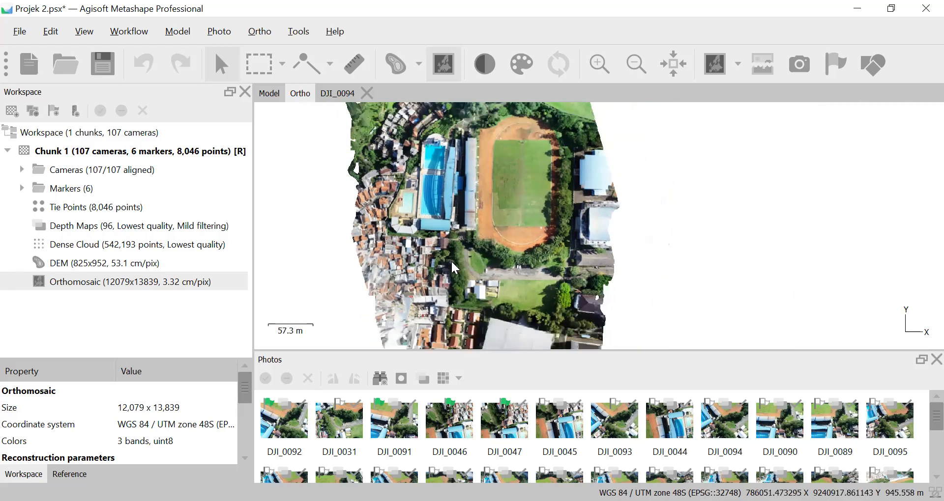
scroll(492, 236, down, 1)
drag(489, 225, 491, 235)
drag(476, 270, 515, 261)
scroll(500, 240, down, 1)
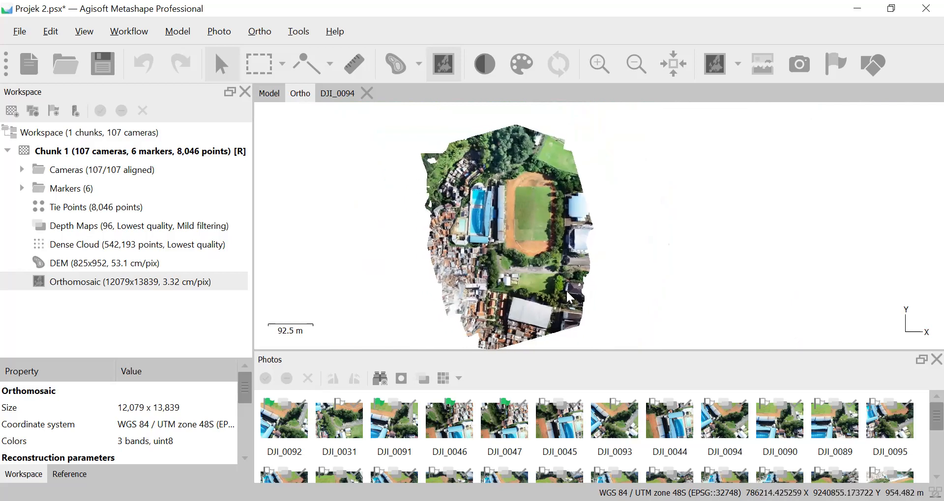
Export the orthomosaic as a TIFF/GeoTIFF named Ortofoto in the Foto Udara UPI folder, keeping the default export settings
click(21, 35)
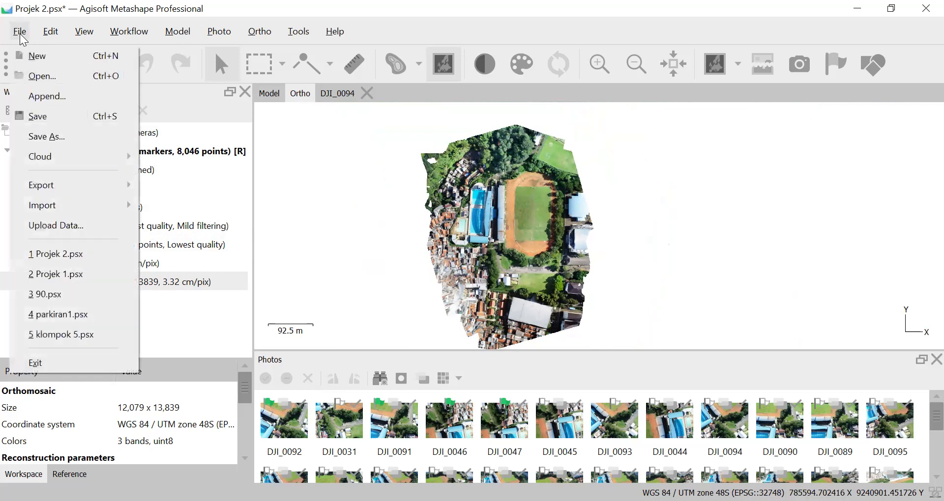
mouse_move(94, 189)
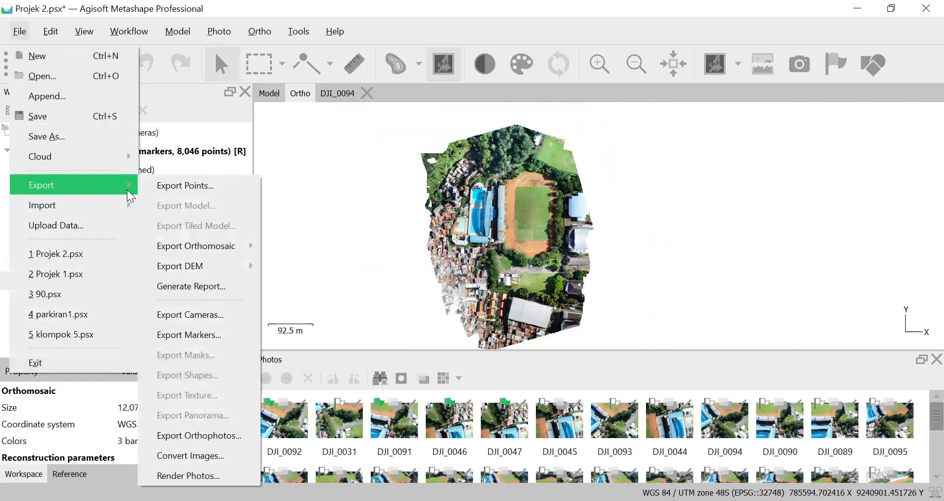
mouse_move(241, 243)
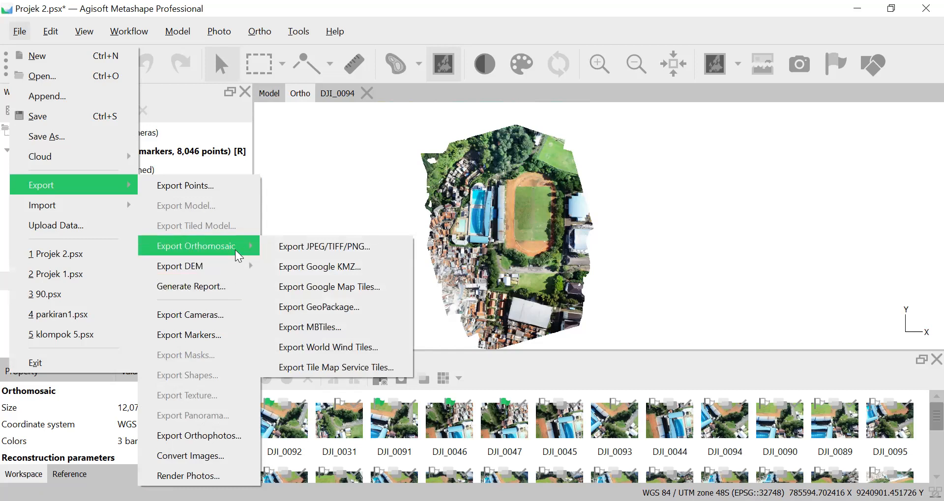
click(376, 248)
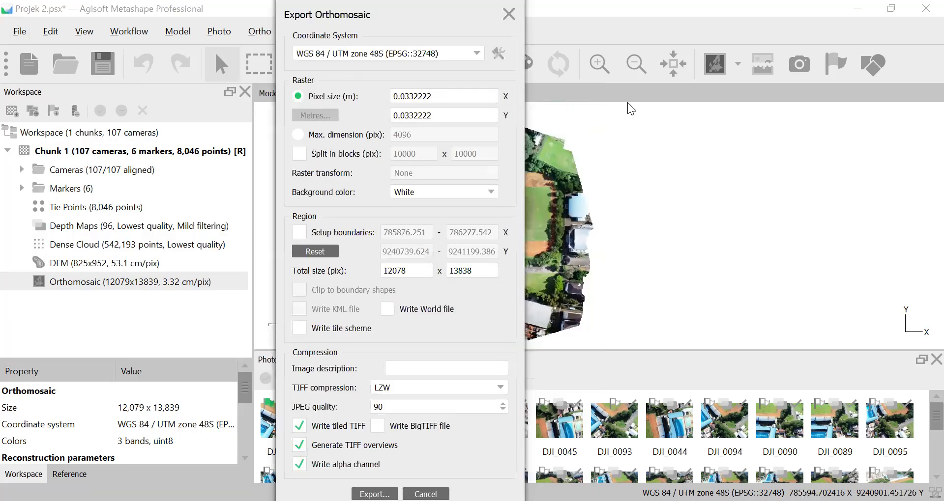
drag(363, 7, 174, 9)
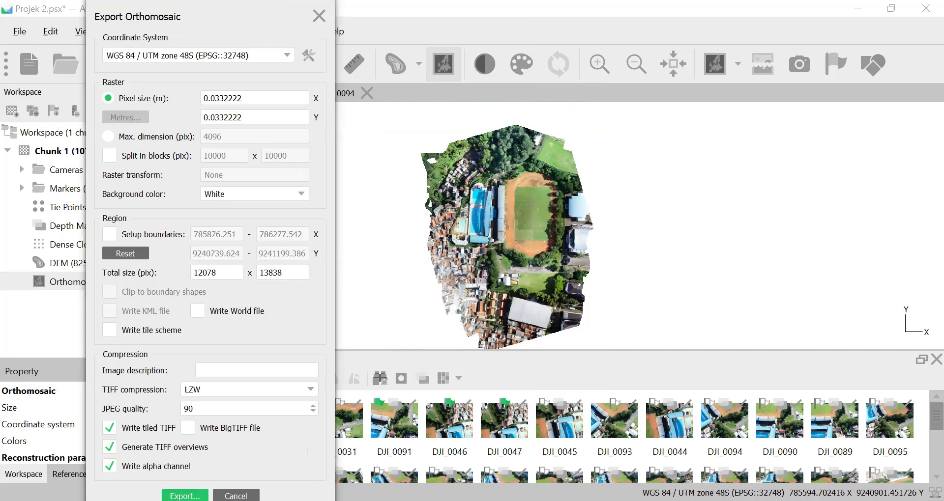
click(185, 495)
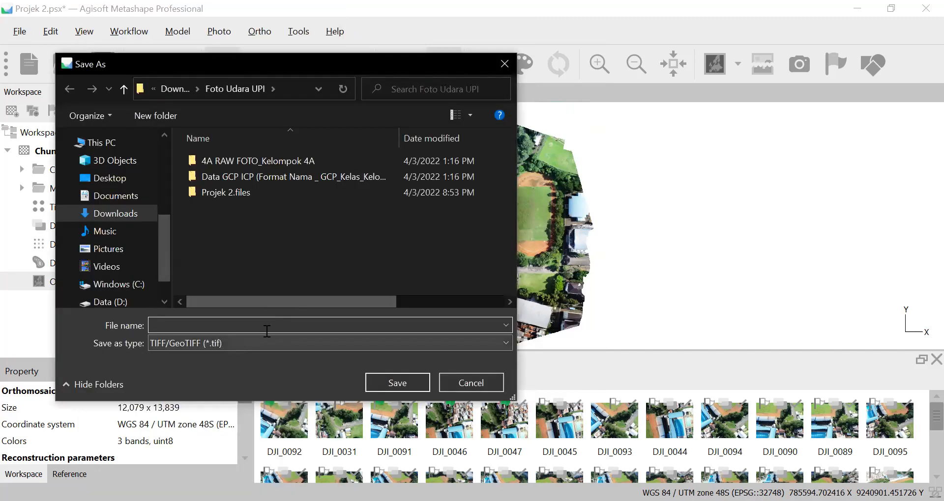
text(Or)
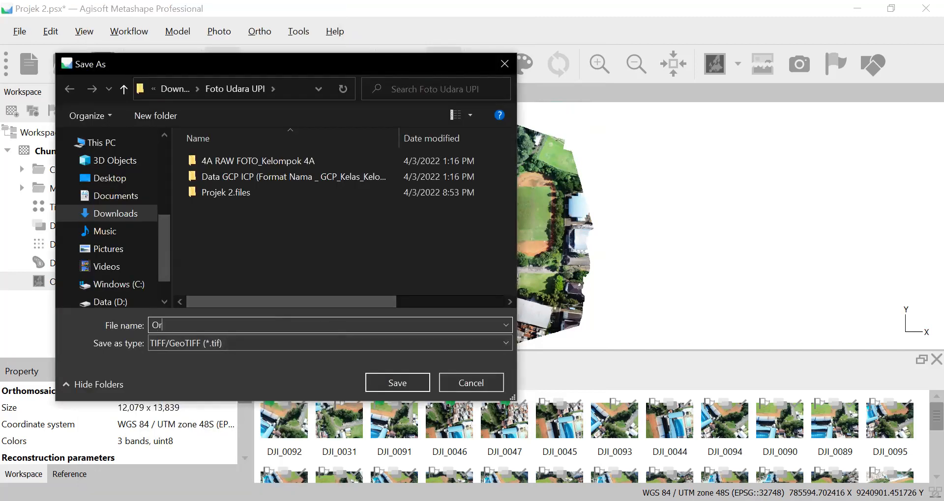
text(tofoto)
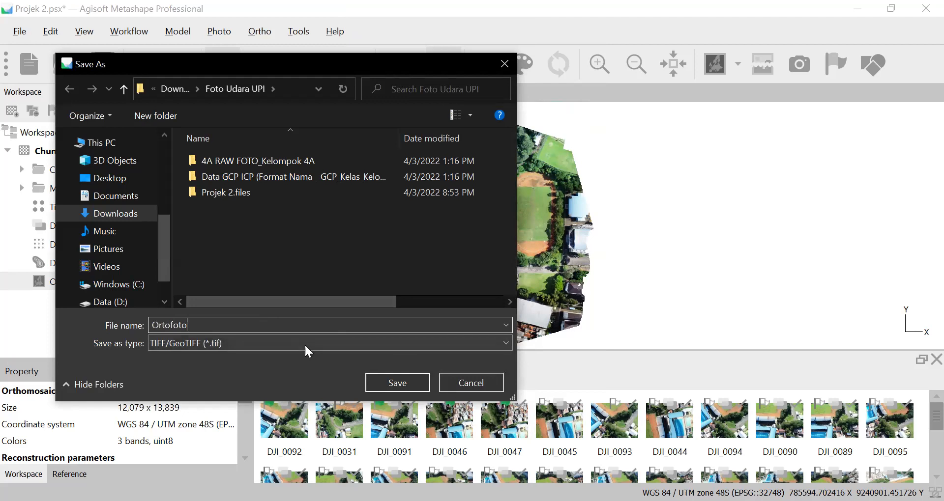
click(394, 382)
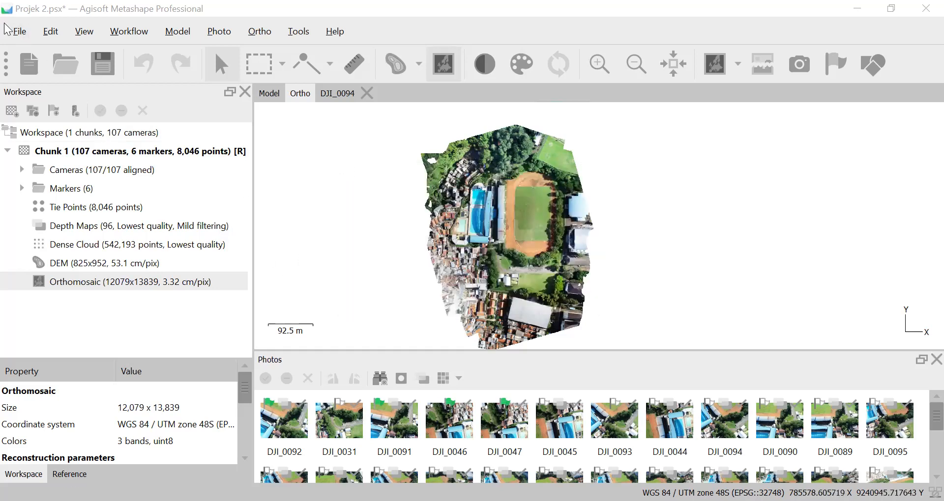
Export the DEM as a TIFF/GeoTIFF named DEM in the Foto Udara UPI folder, keeping the default export settings
click(19, 31)
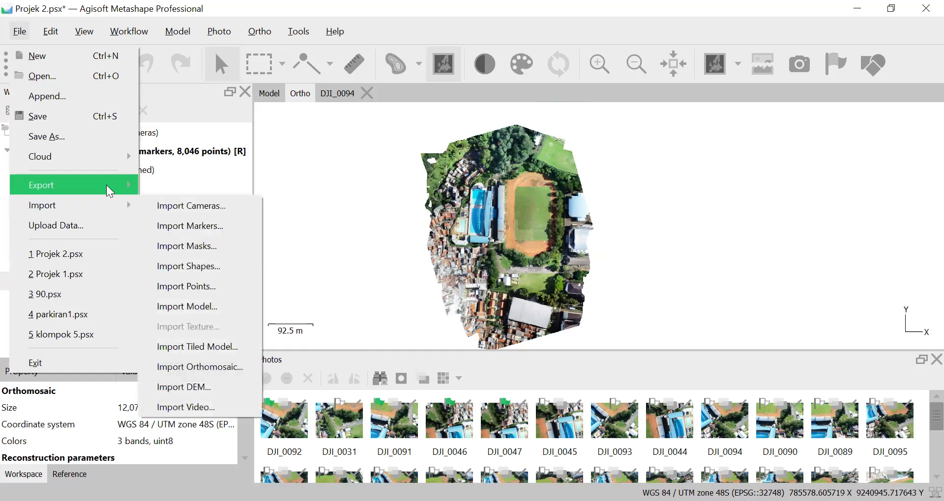
mouse_move(241, 267)
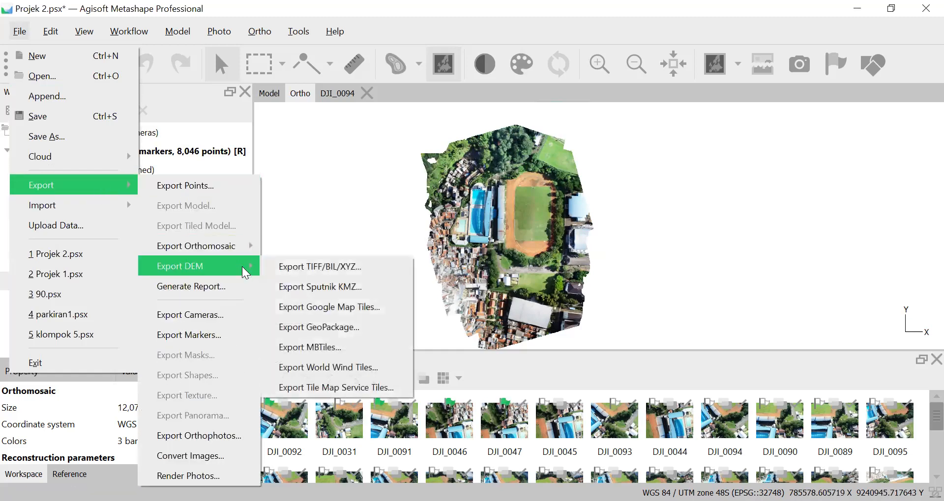
click(306, 267)
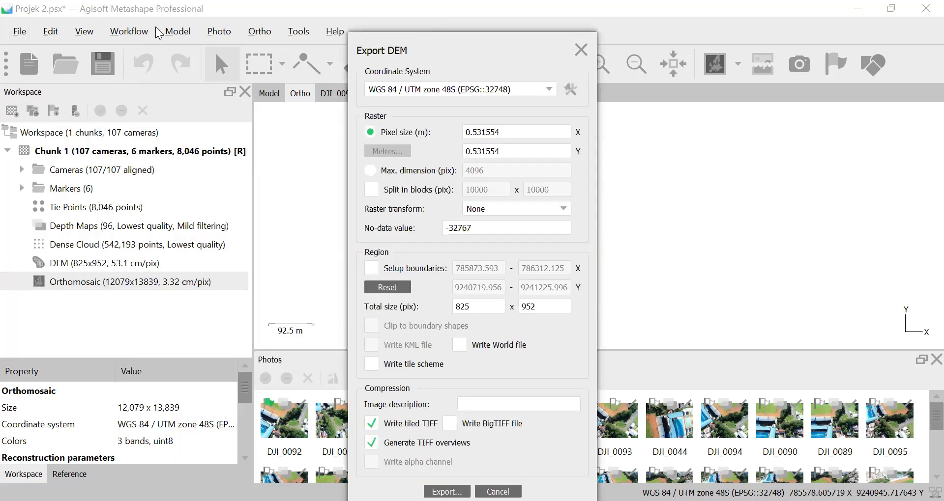
drag(423, 41, 140, 16)
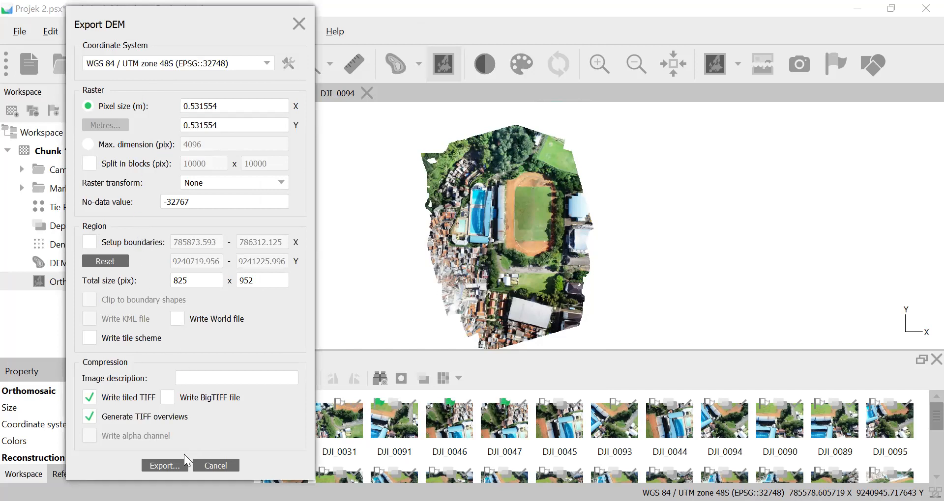
click(172, 462)
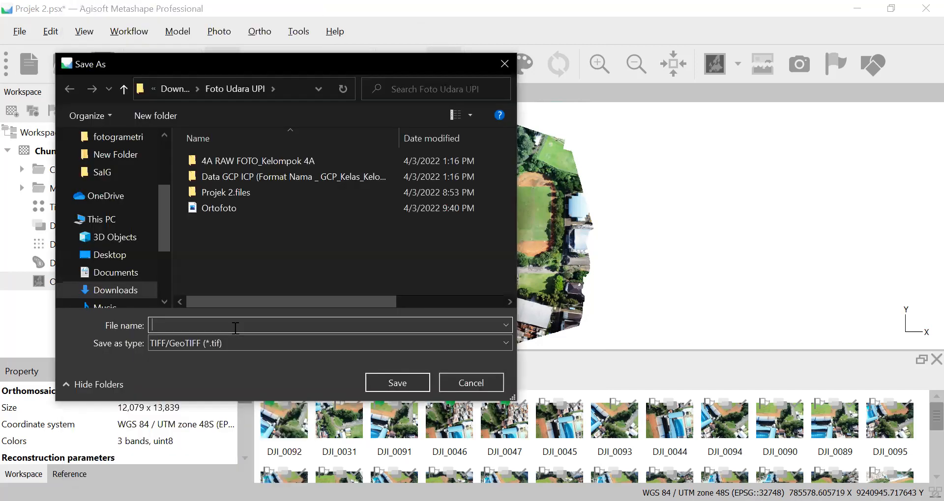
text(DEM)
click(405, 376)
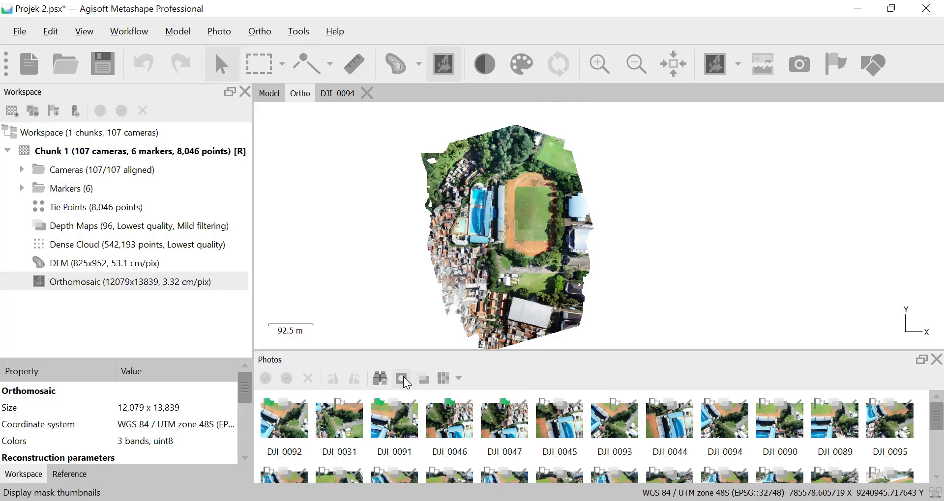
Generate a PDF processing report with the default title and Top XY projection, and save it as Report
click(28, 30)
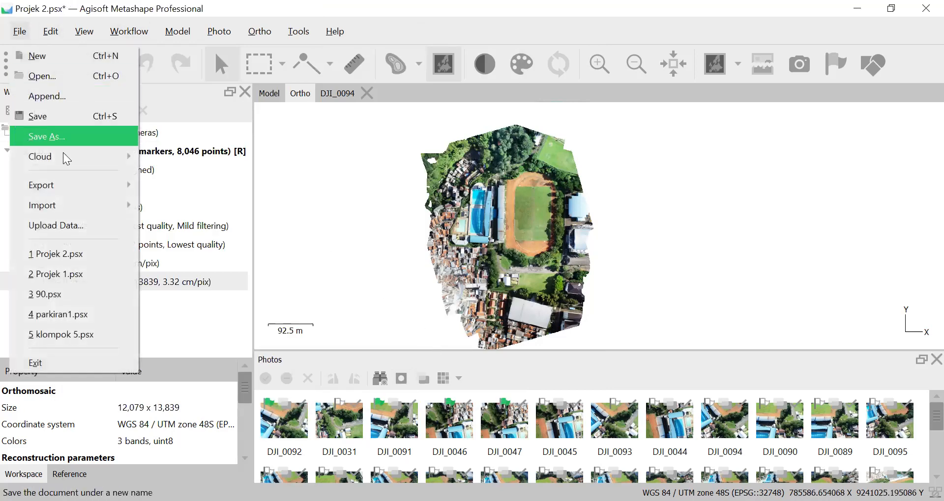
mouse_move(72, 183)
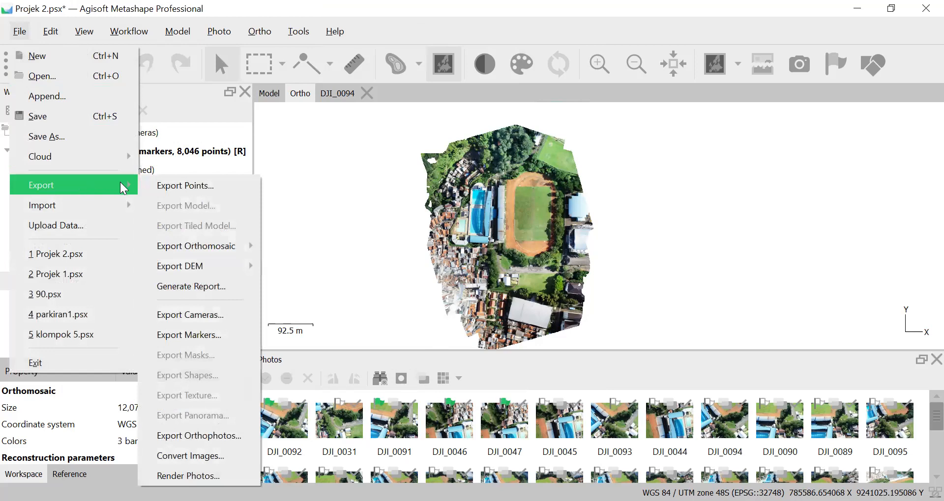
click(240, 287)
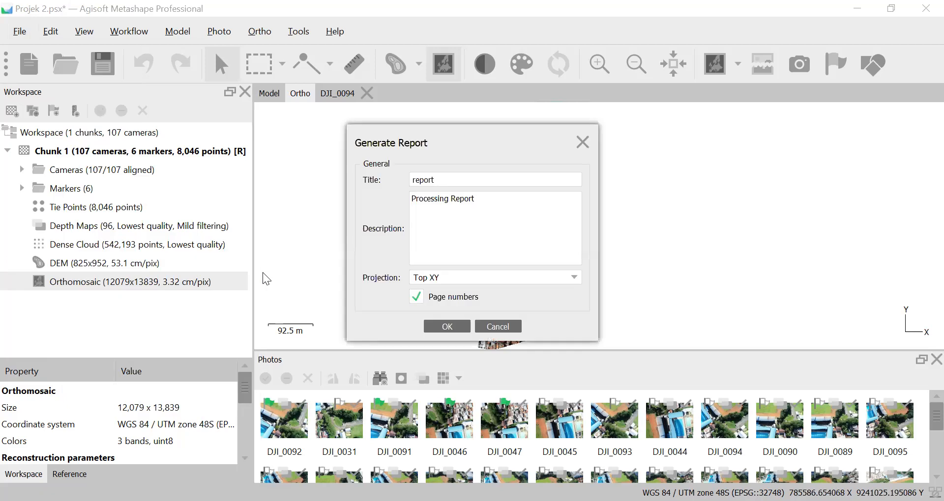
drag(458, 152, 212, 149)
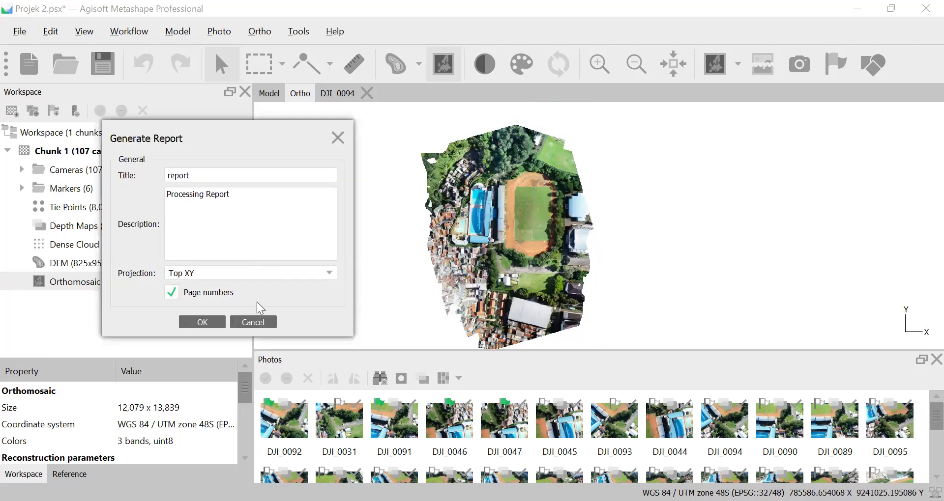
click(202, 322)
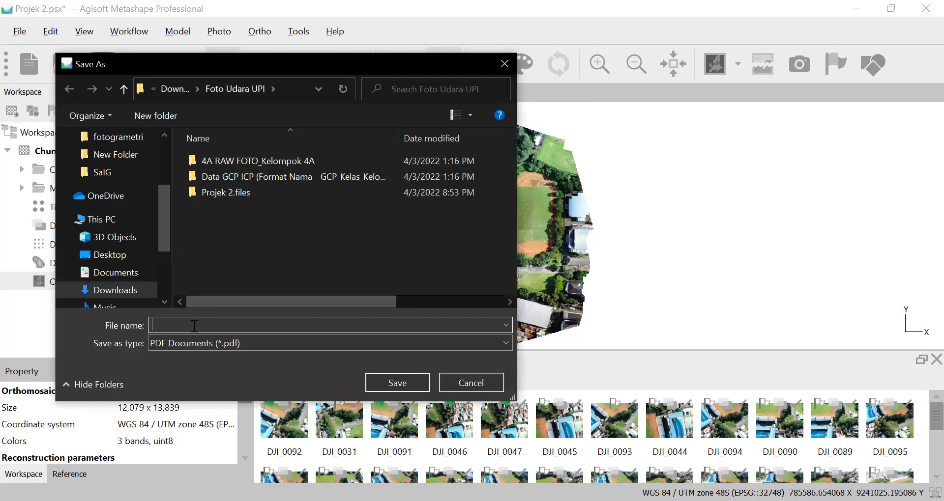
text(REport)
key(Delete)
text(e)
click(410, 385)
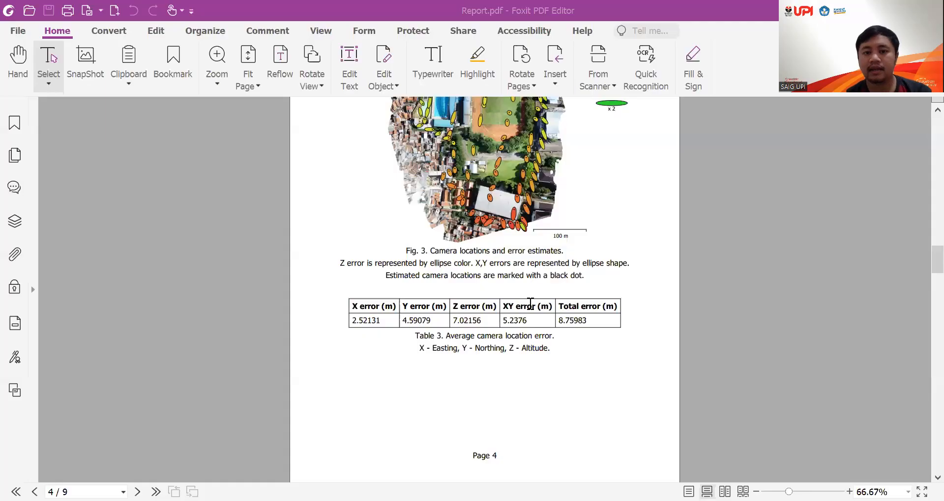
Review the PDF report from its cover through the survey data, camera calibration and camera location error pages
scroll(532, 306, up, 8)
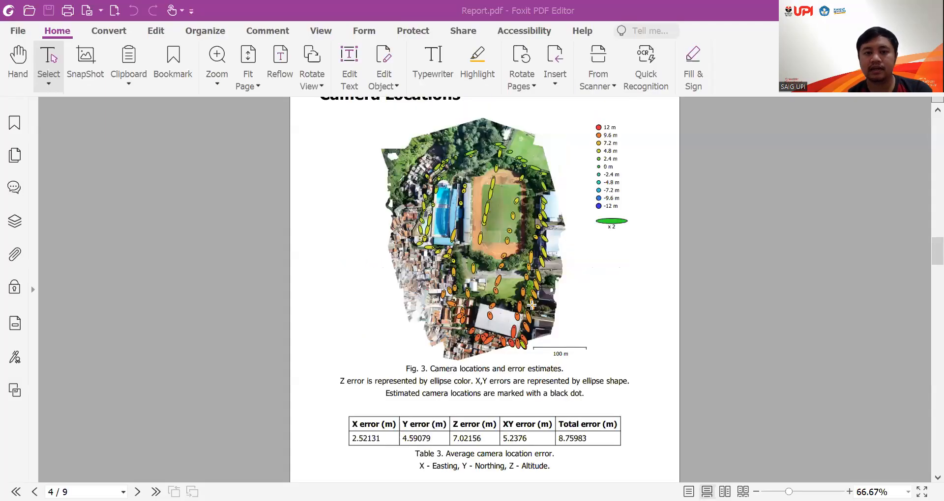
scroll(531, 305, up, 5)
scroll(531, 306, up, 10)
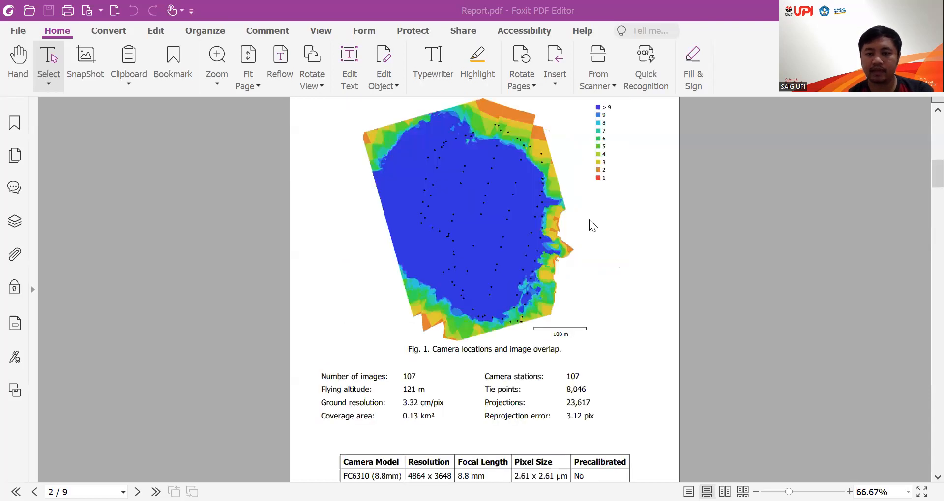
scroll(526, 239, up, 9)
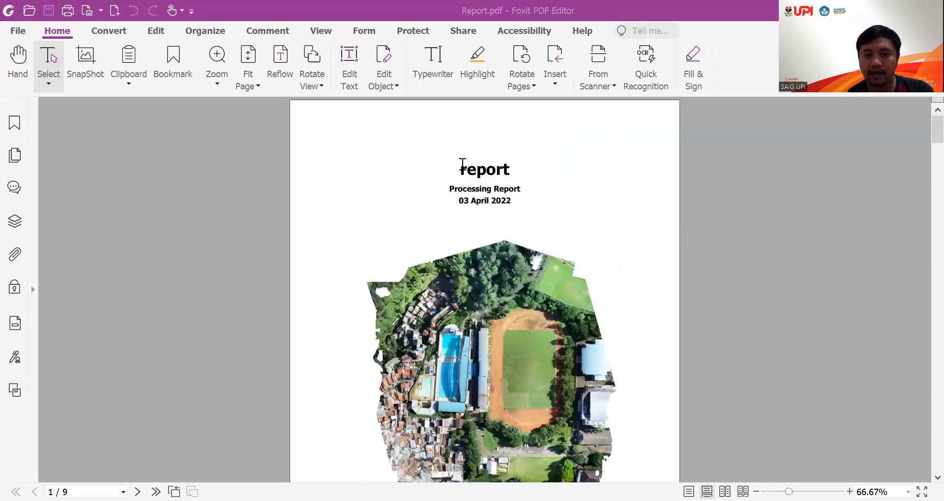
scroll(523, 210, down, 10)
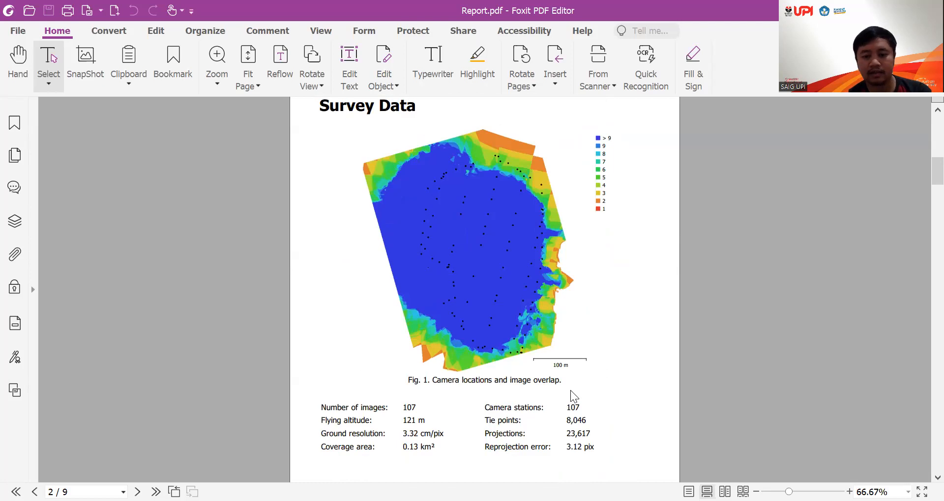
scroll(570, 384, down, 10)
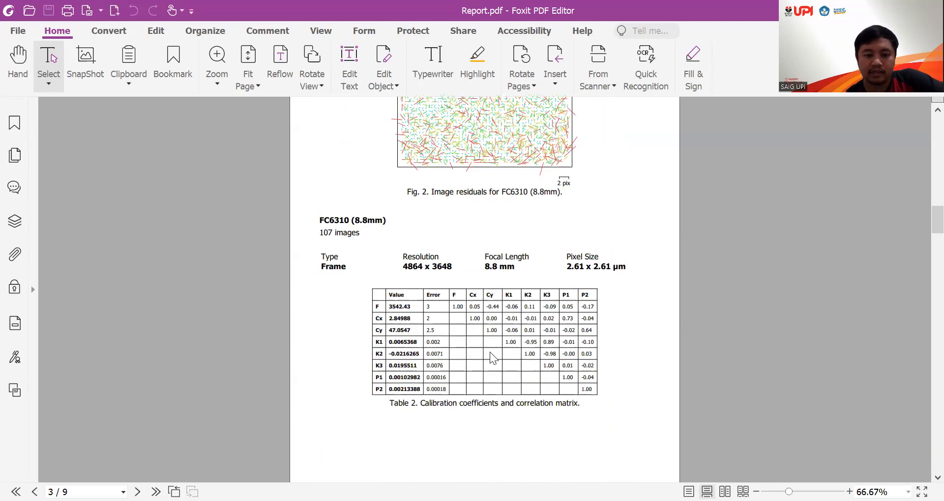
scroll(490, 352, down, 3)
scroll(490, 352, down, 5)
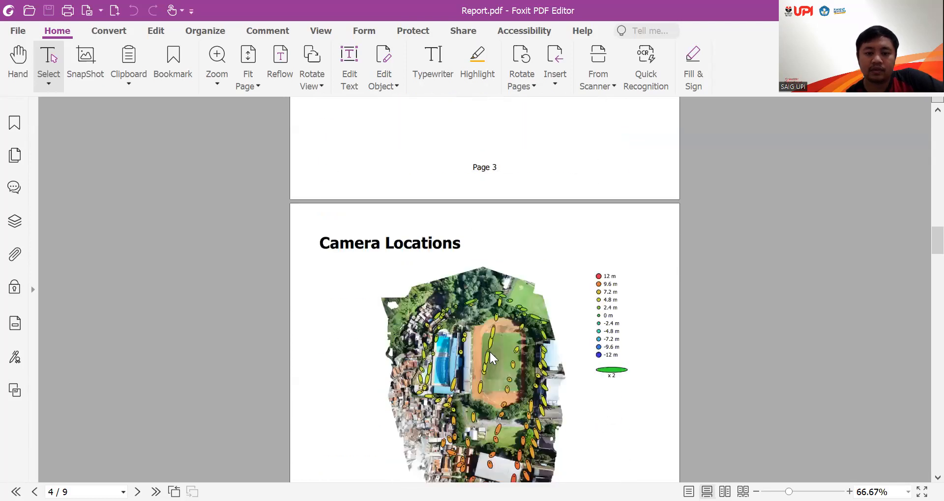
scroll(490, 352, down, 2)
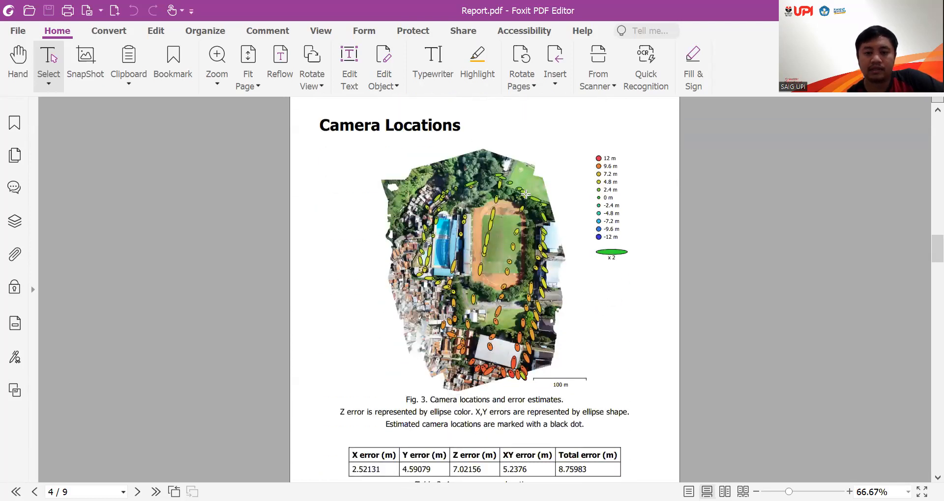